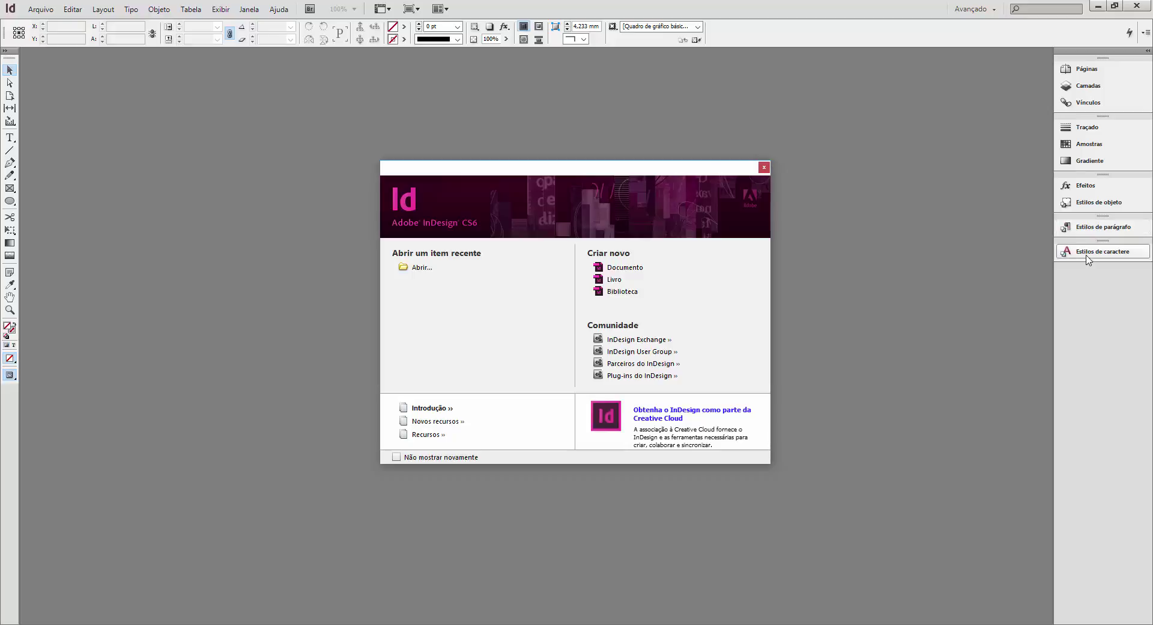
# Step: Start a new document with the page size set to A3 in landscape orientation
pyautogui.click(625, 267)
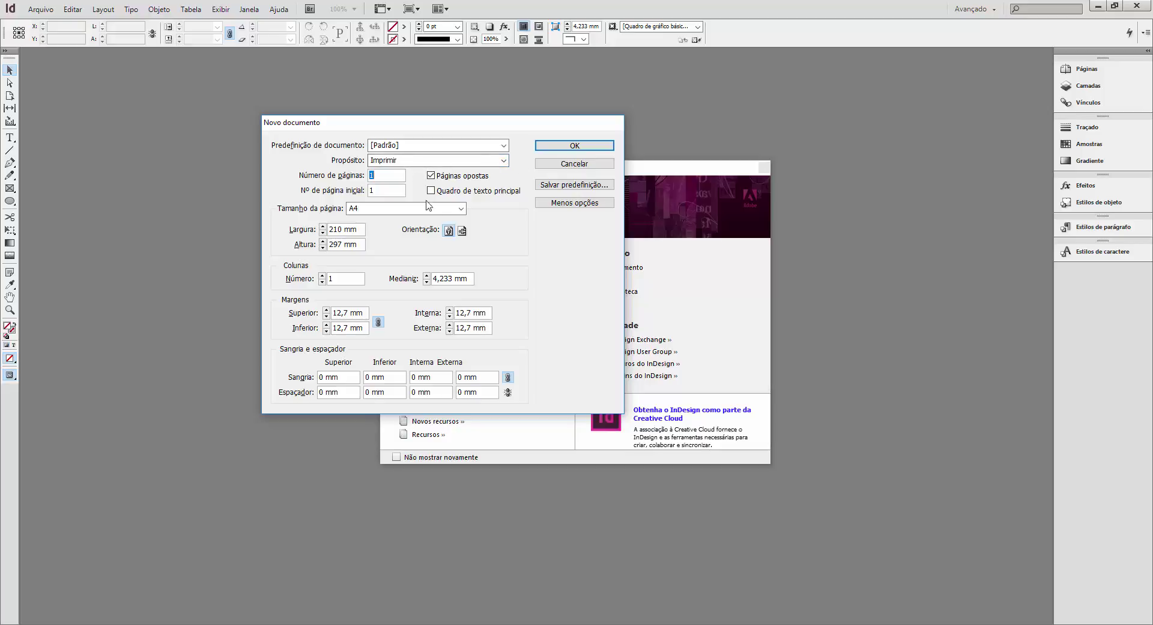
pyautogui.click(460, 214)
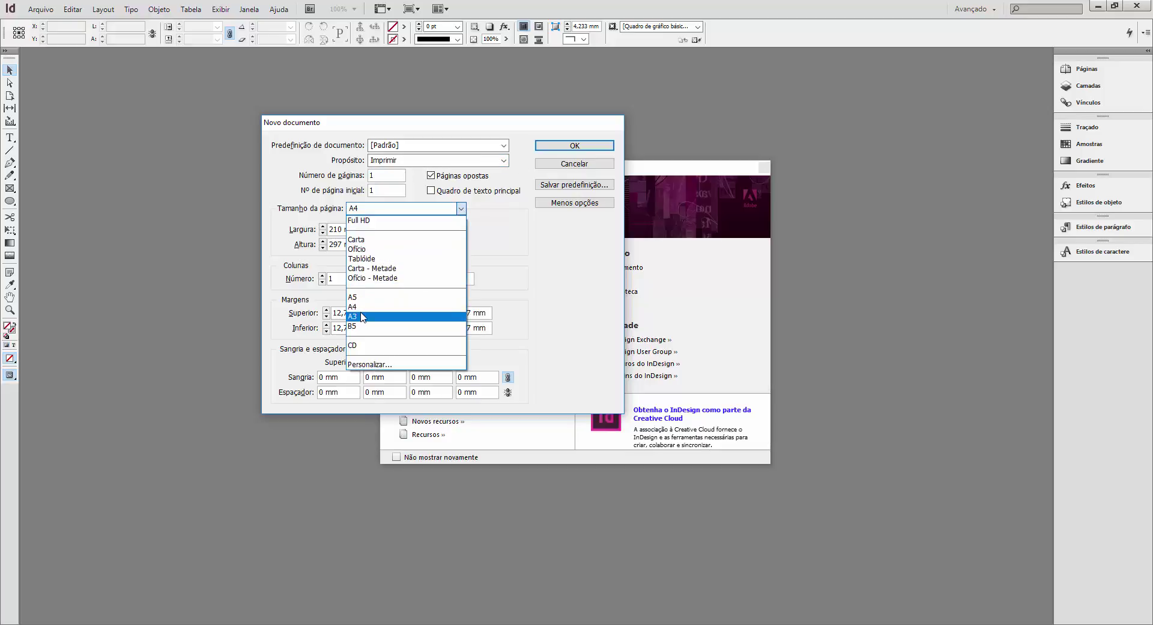
pyautogui.click(385, 319)
pyautogui.click(462, 230)
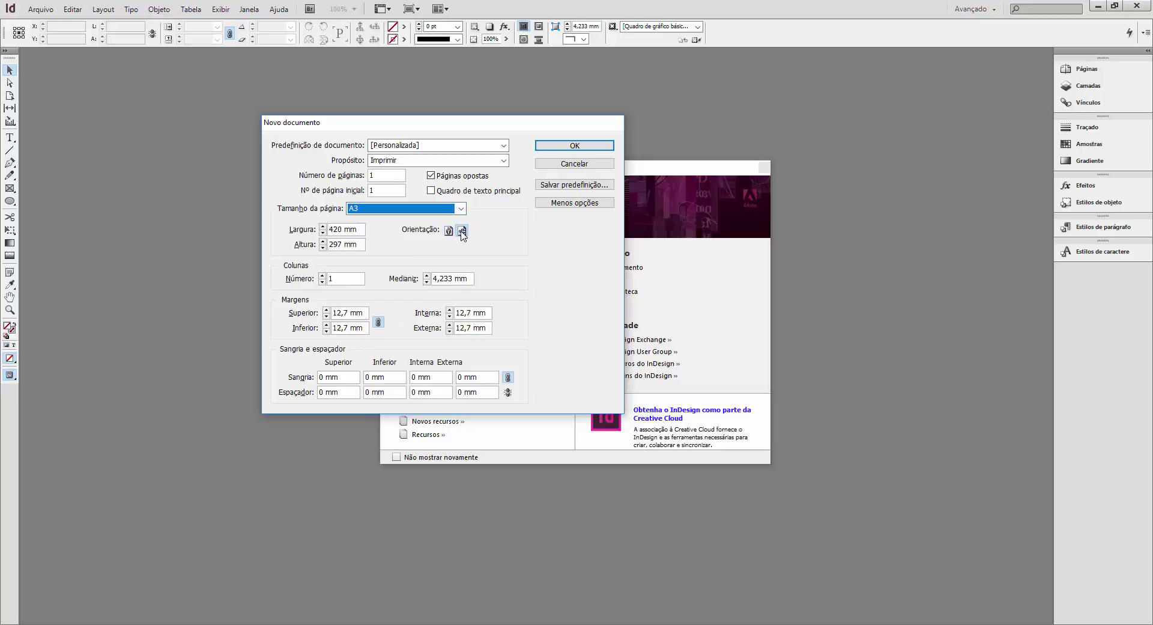
# Step: Set all page margins to 25 mm, turn off facing pages and create the document
pyautogui.doubleClick(322, 377)
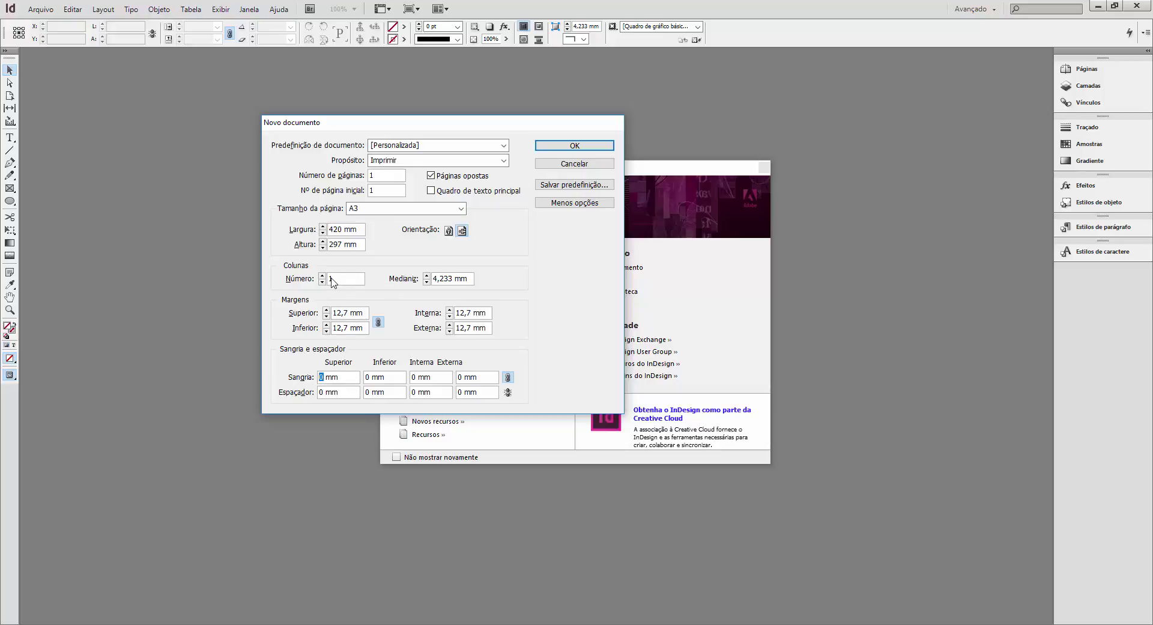
pyautogui.doubleClick(341, 313)
pyautogui.write('25')
pyautogui.press('Tab')
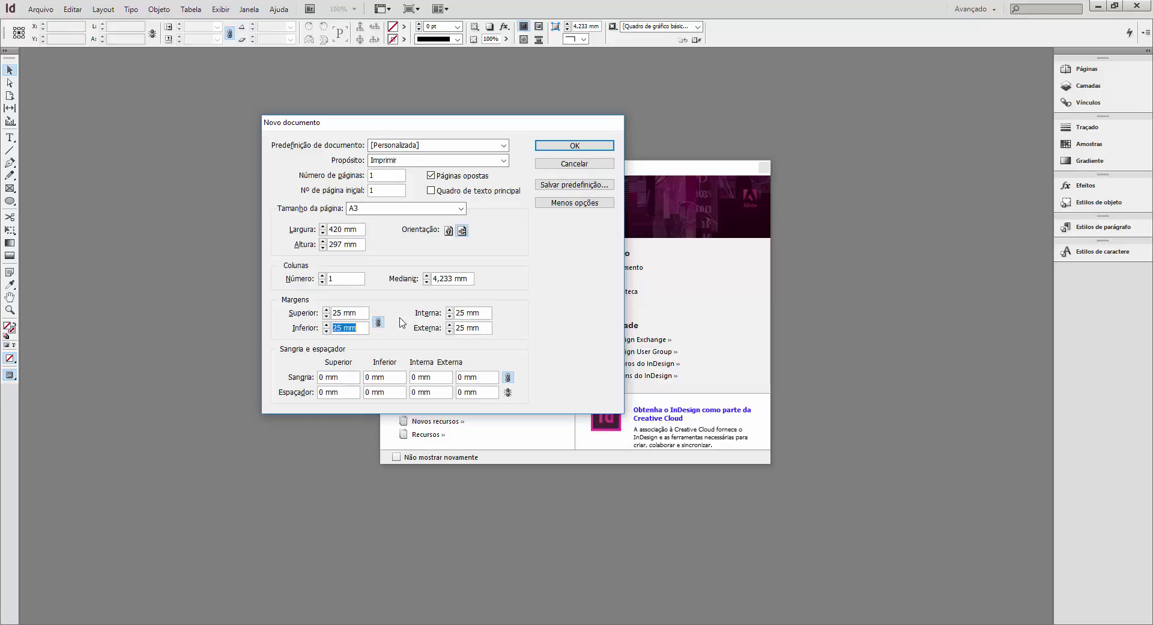
pyautogui.click(431, 175)
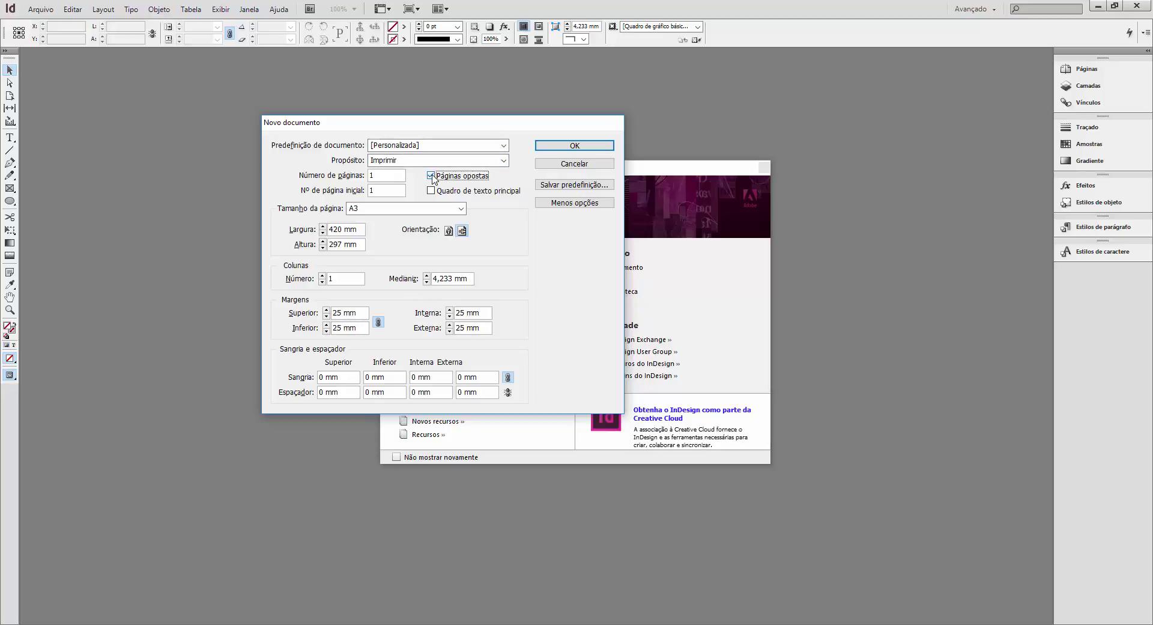
pyautogui.click(571, 146)
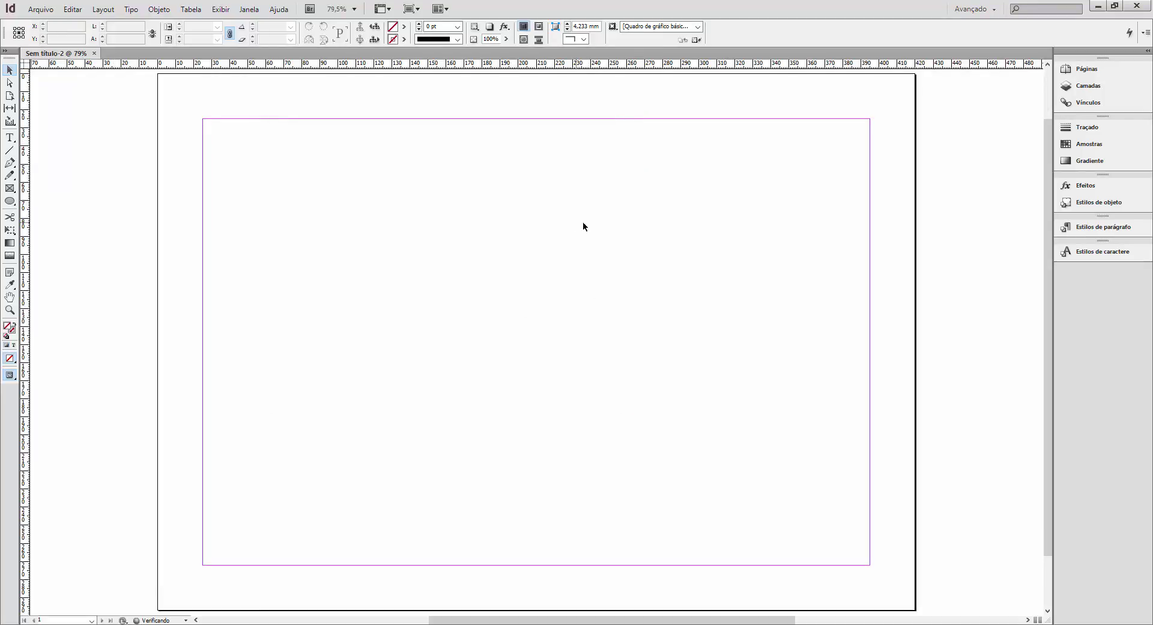
# Step: Rename the document's only layer as Texto
pyautogui.click(1087, 69)
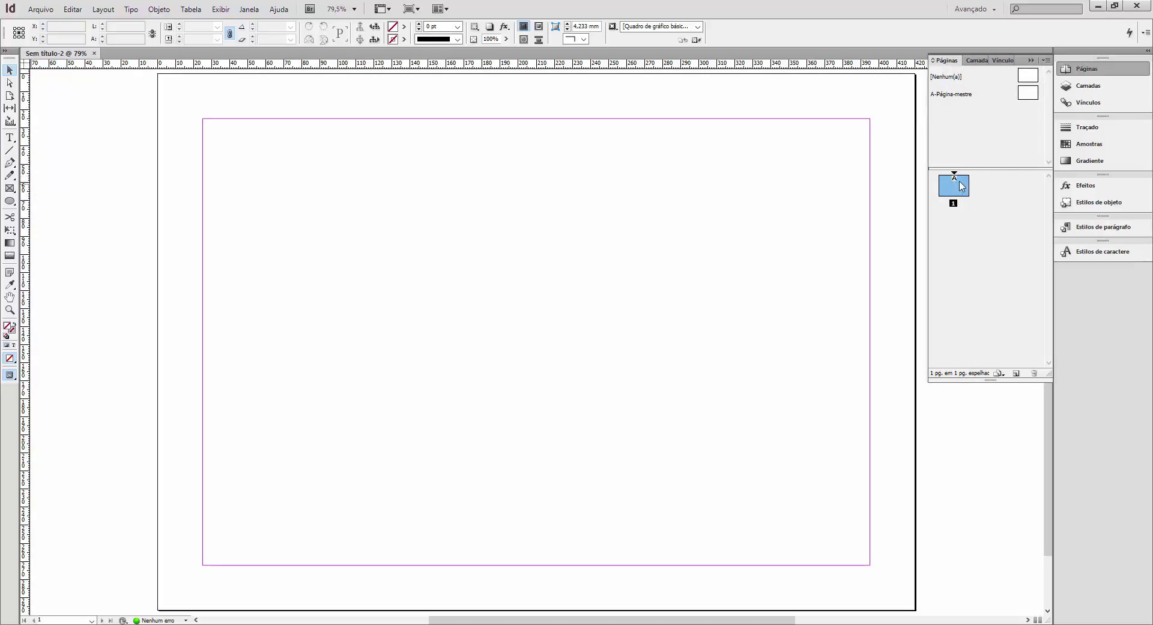
pyautogui.click(1088, 87)
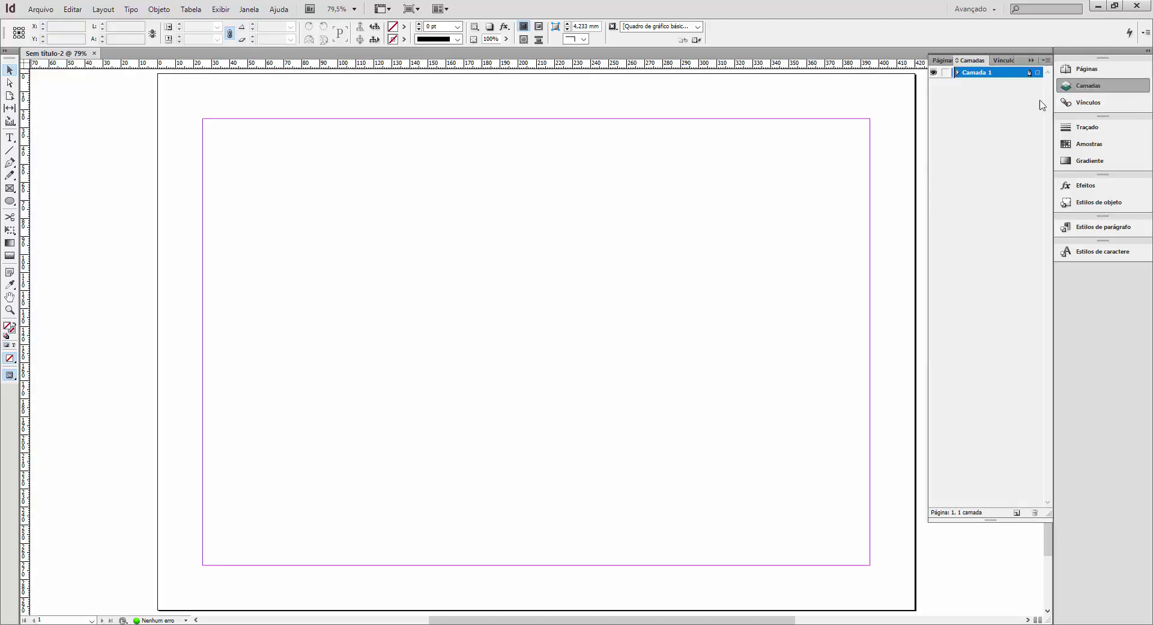
pyautogui.doubleClick(986, 75)
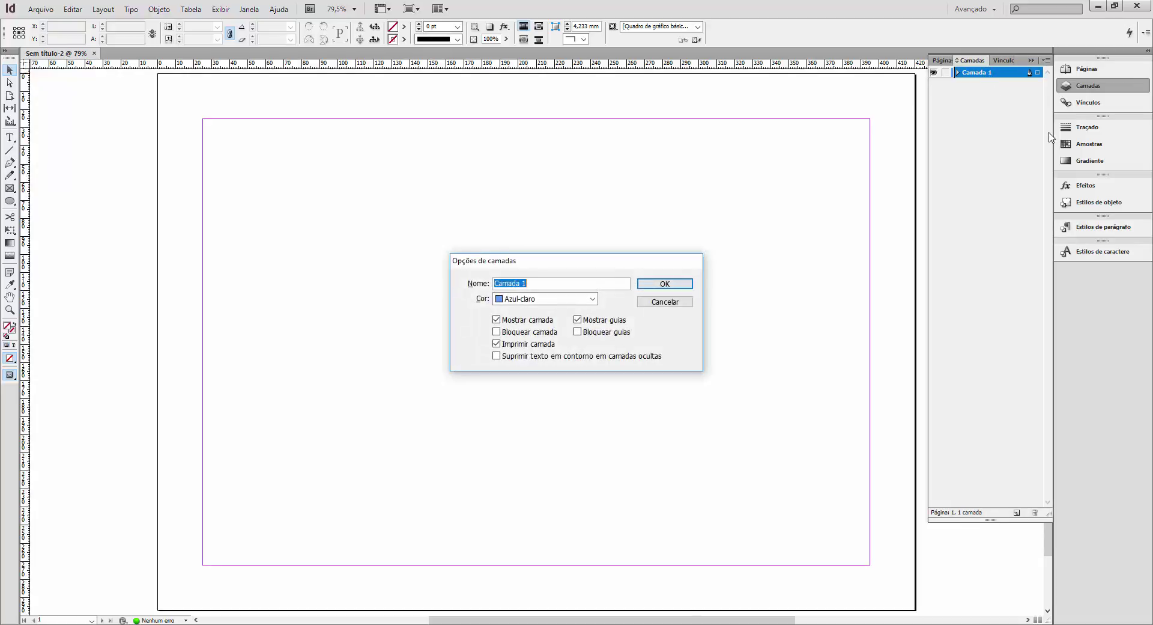
pyautogui.write('Texto')
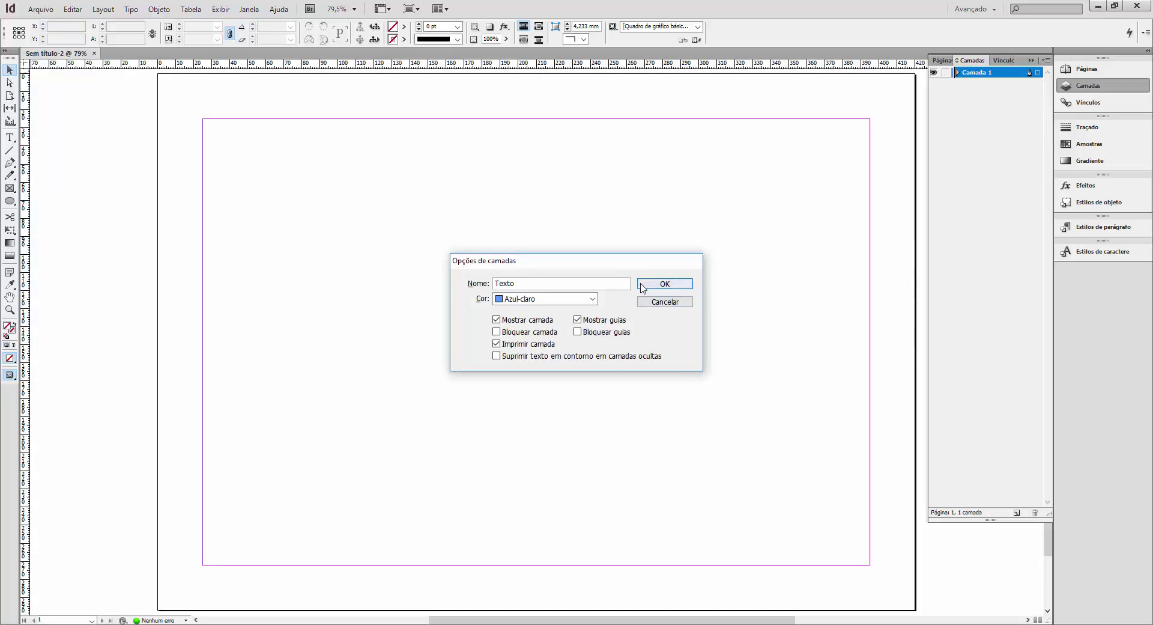
pyautogui.click(663, 284)
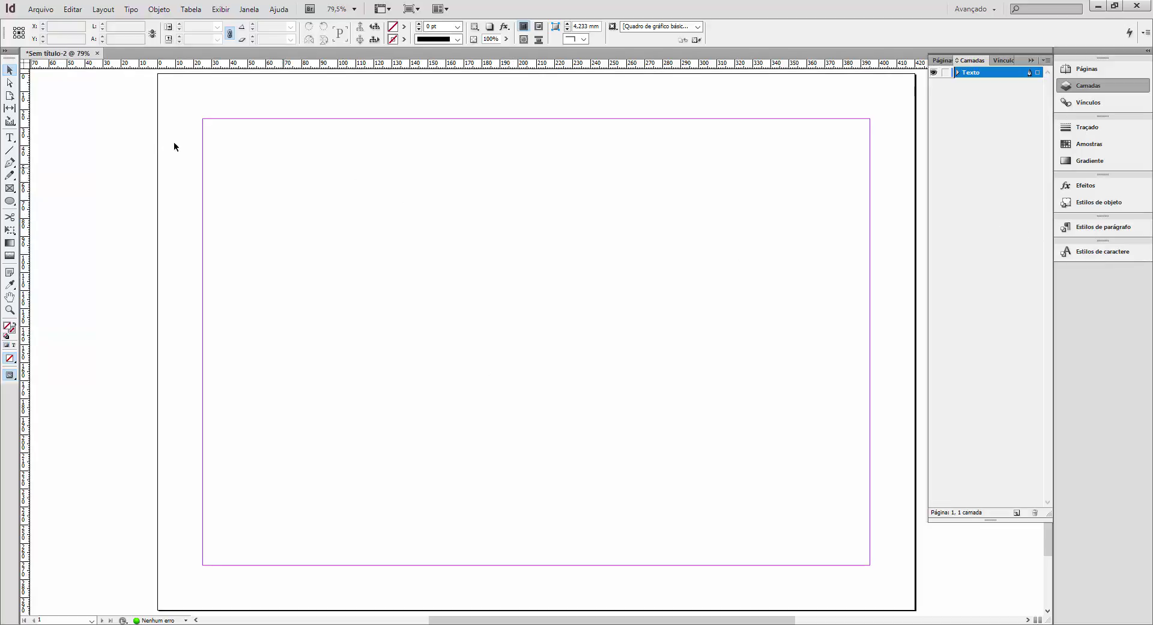
# Step: With the Type tool, draw a text frame over the left third of the margin area, spanning its full height
pyautogui.click(9, 137)
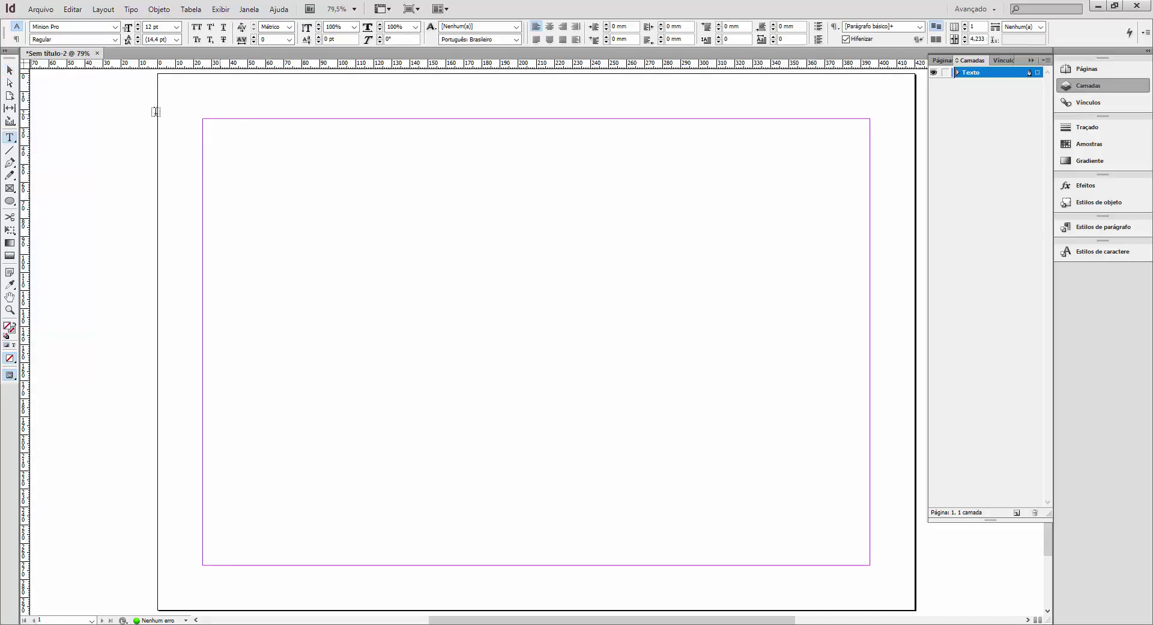
pyautogui.click(9, 139)
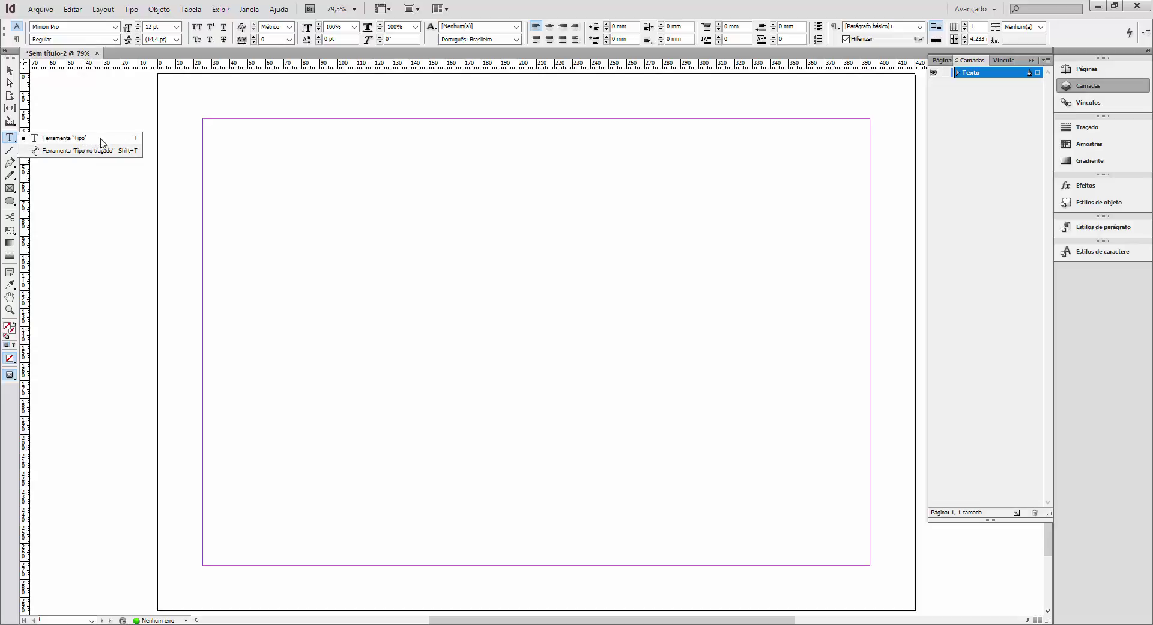
pyautogui.click(137, 142)
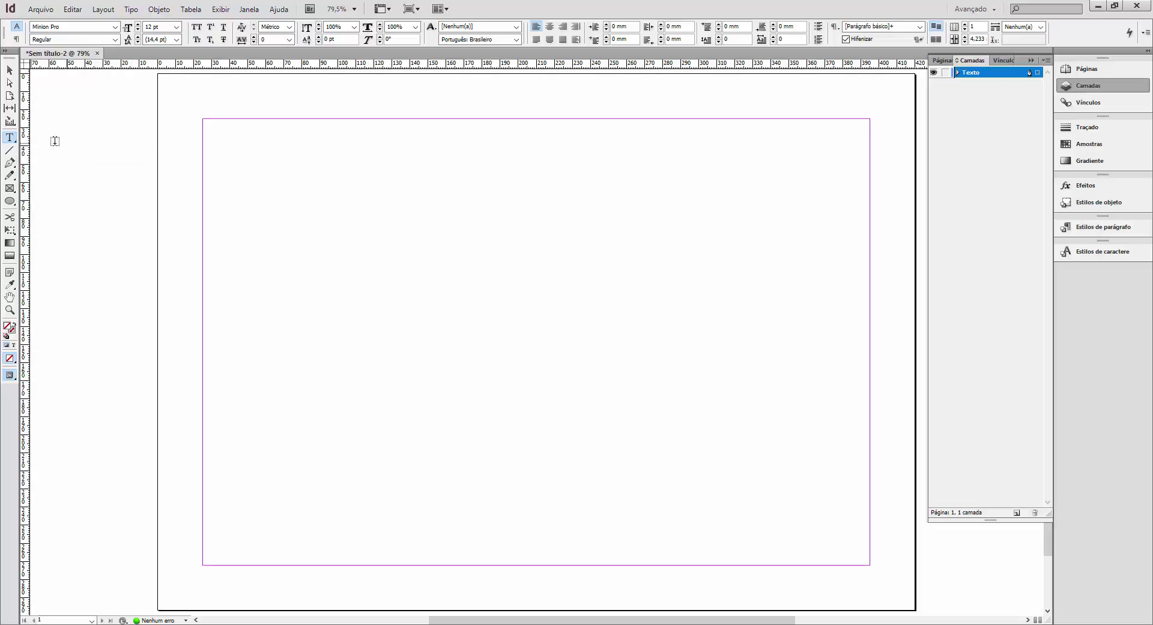
pyautogui.click(15, 39)
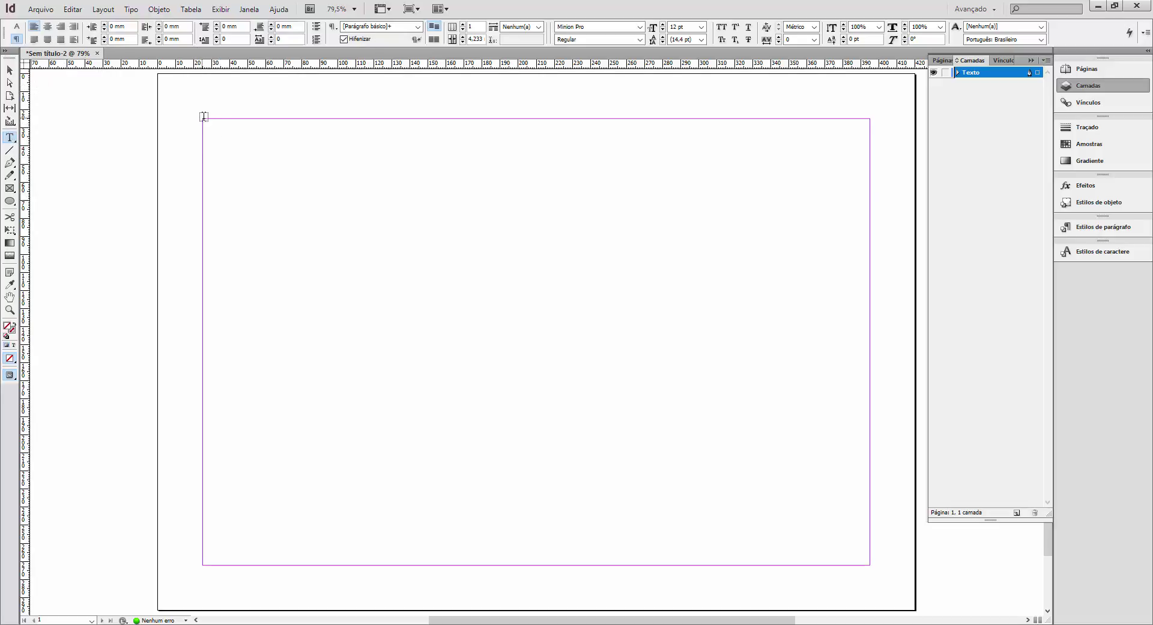
pyautogui.moveTo(204, 117); pyautogui.dragTo(411, 566)
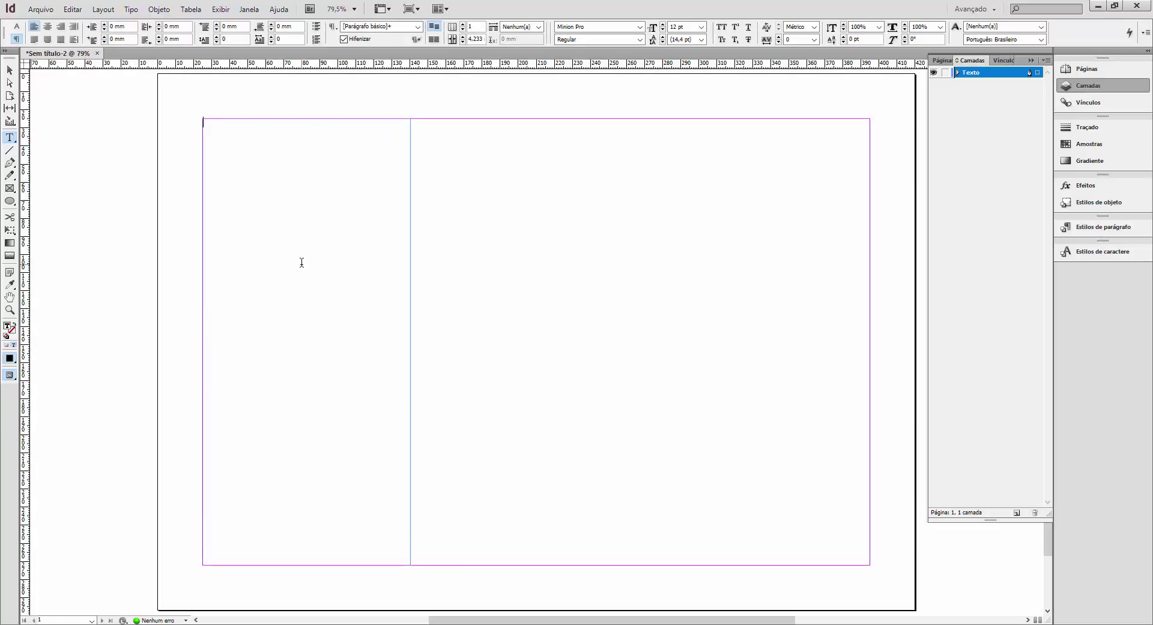
# Step: Fill the new text frame with placeholder text
pyautogui.rightClick(232, 138)
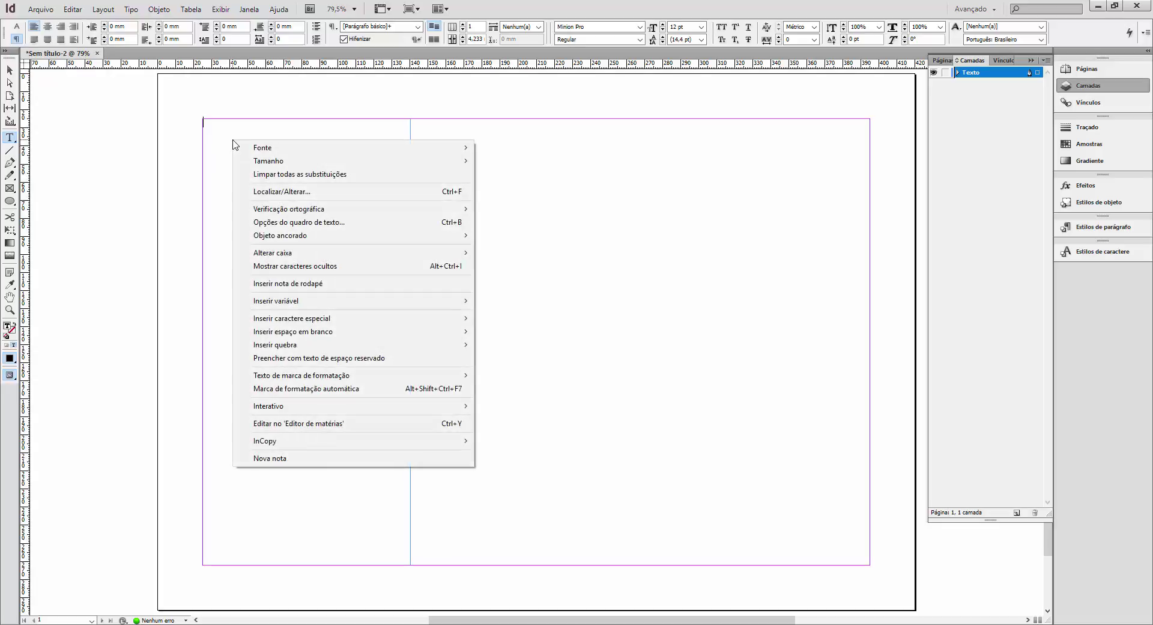
pyautogui.moveTo(413, 324)
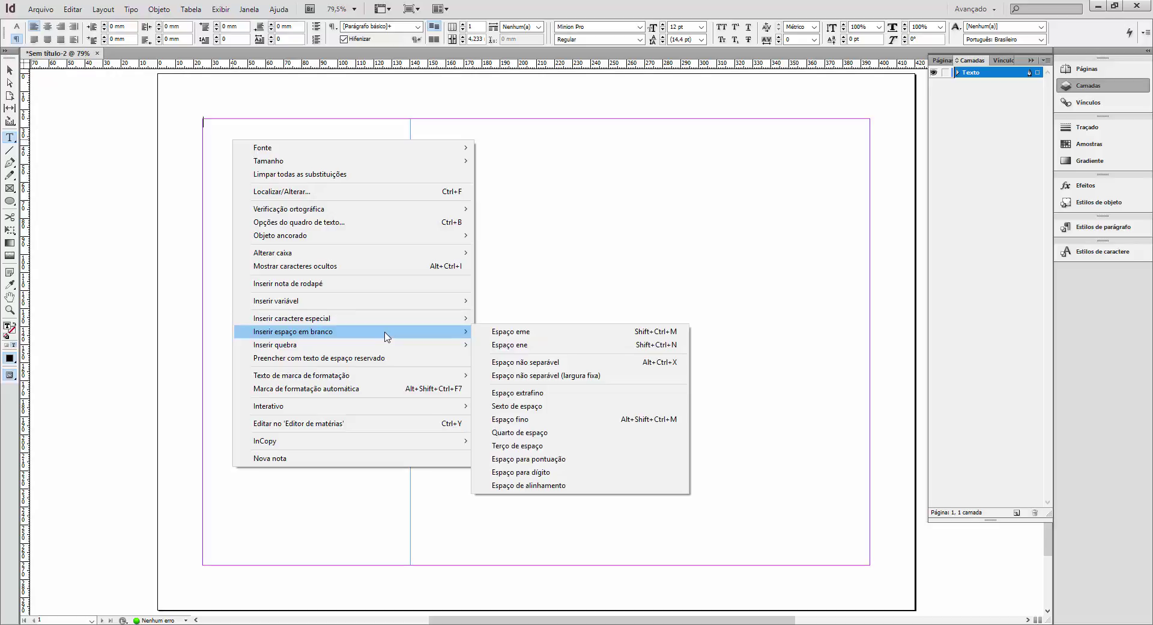
pyautogui.click(360, 358)
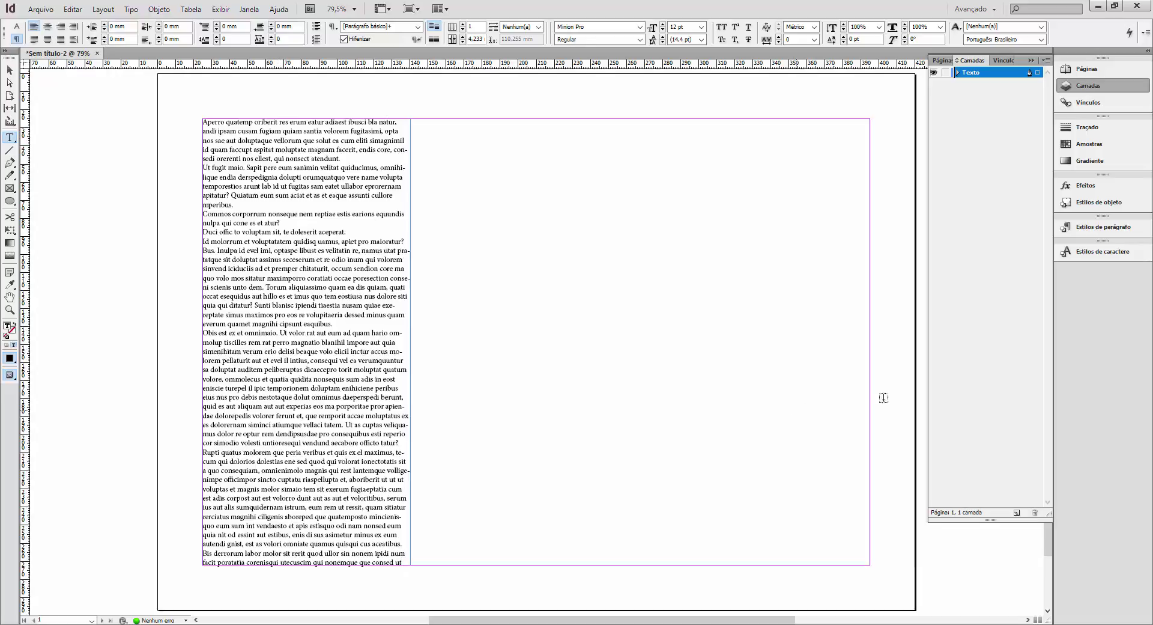
# Step: Apply the [Parágrafo básico] paragraph style to the text, clearing its overrides
pyautogui.click(1102, 231)
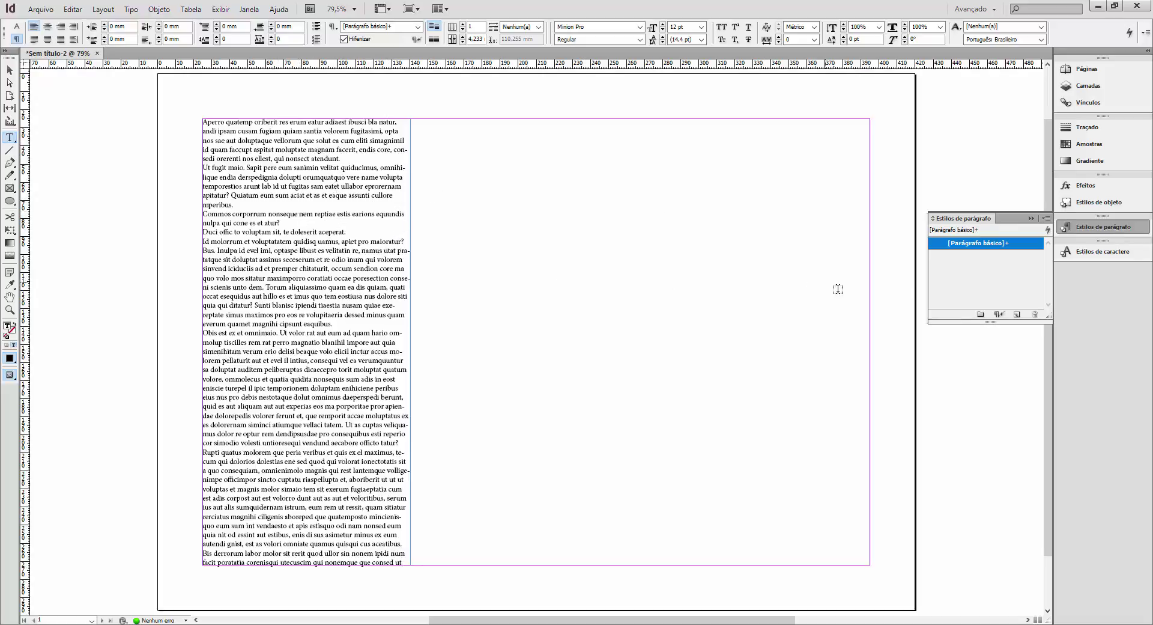
pyautogui.rightClick(977, 245)
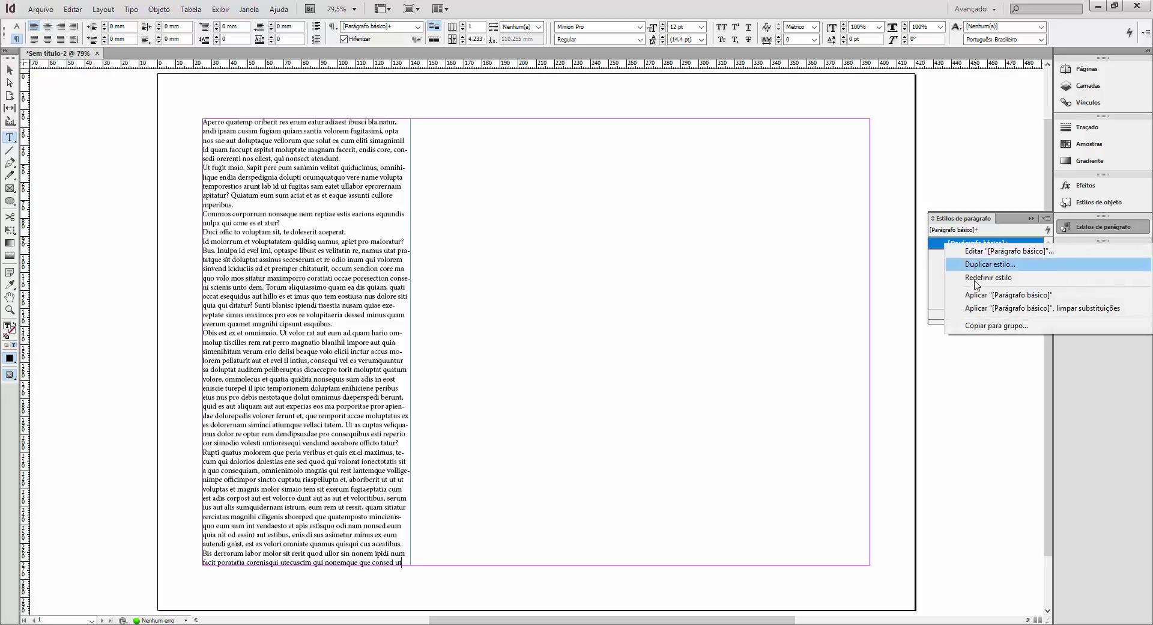
pyautogui.click(1035, 308)
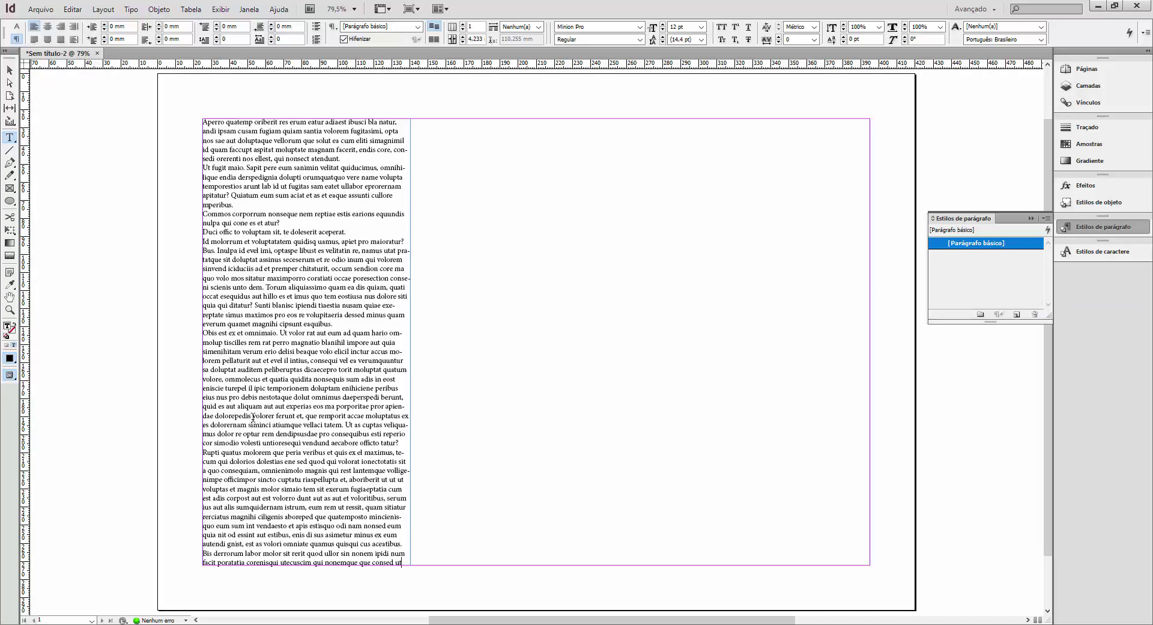
# Step: Open the [Parágrafo básico] style for editing with live preview on, and review its indent and general settings, keeping the next style as [Mesmo estilo]
pyautogui.doubleClick(985, 246)
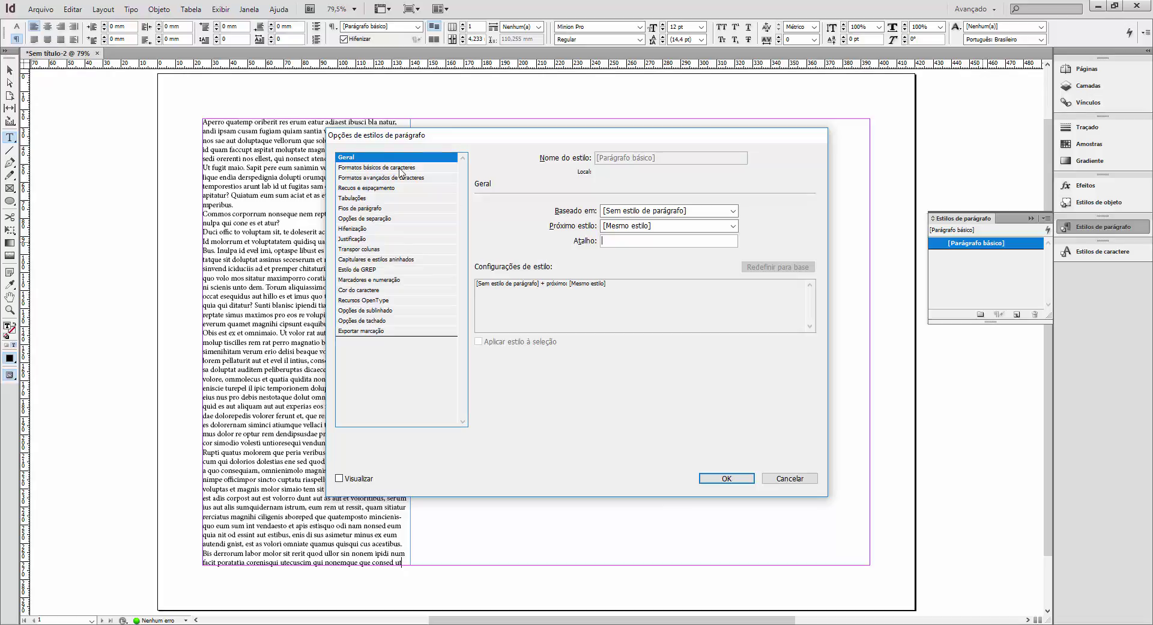
pyautogui.click(340, 479)
pyautogui.moveTo(532, 138); pyautogui.dragTo(619, 129)
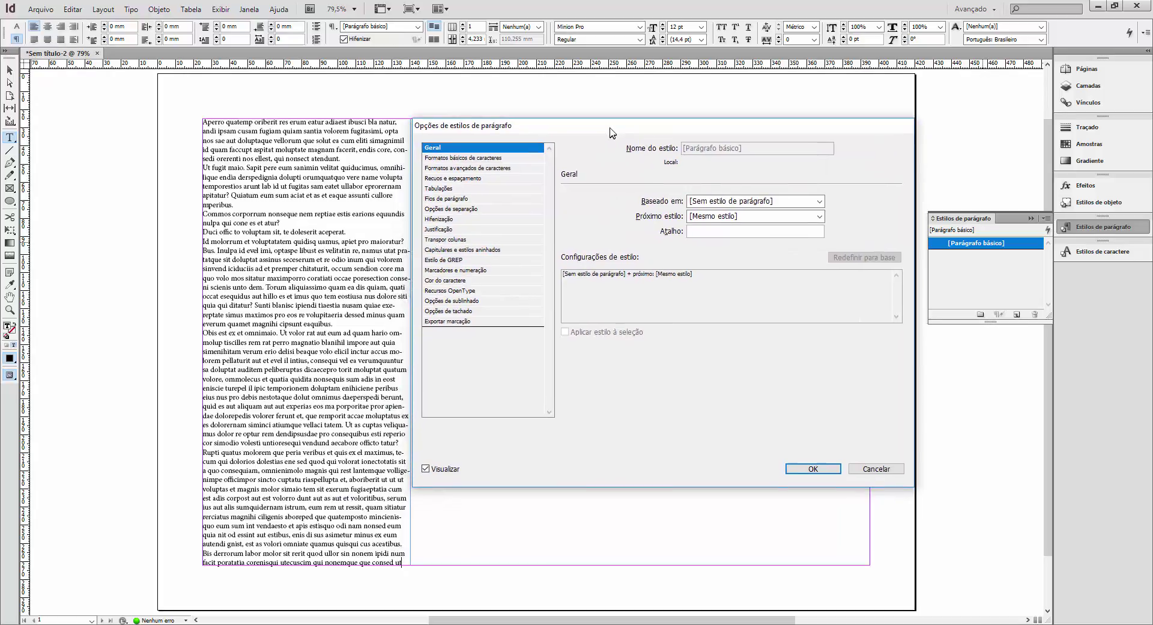
pyautogui.click(468, 157)
pyautogui.click(446, 177)
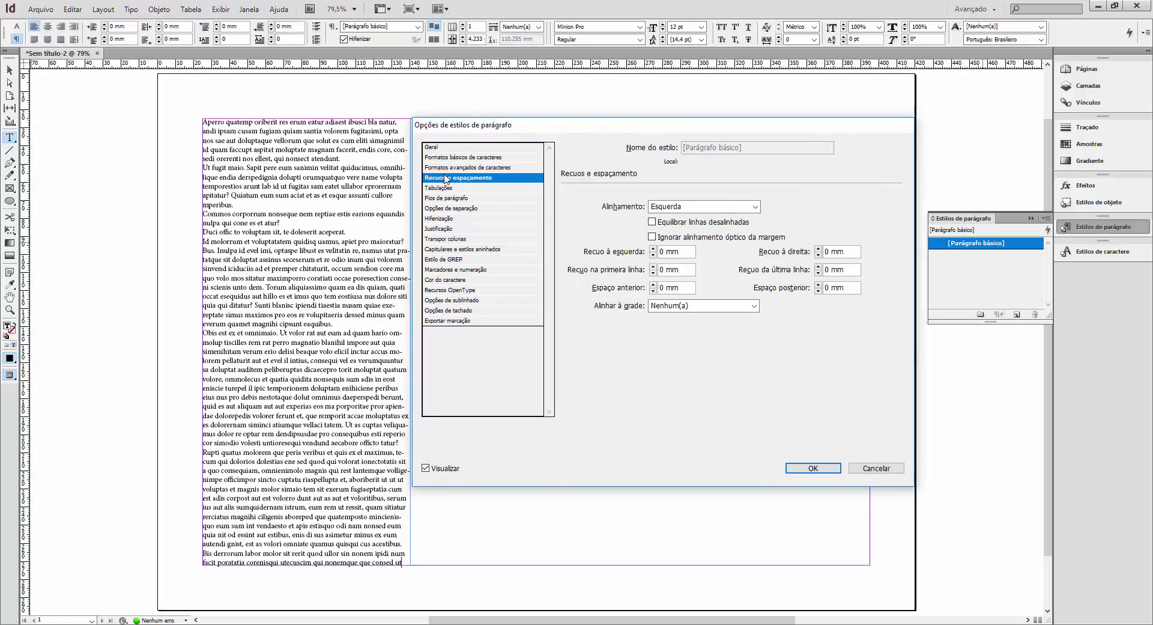
pyautogui.click(471, 148)
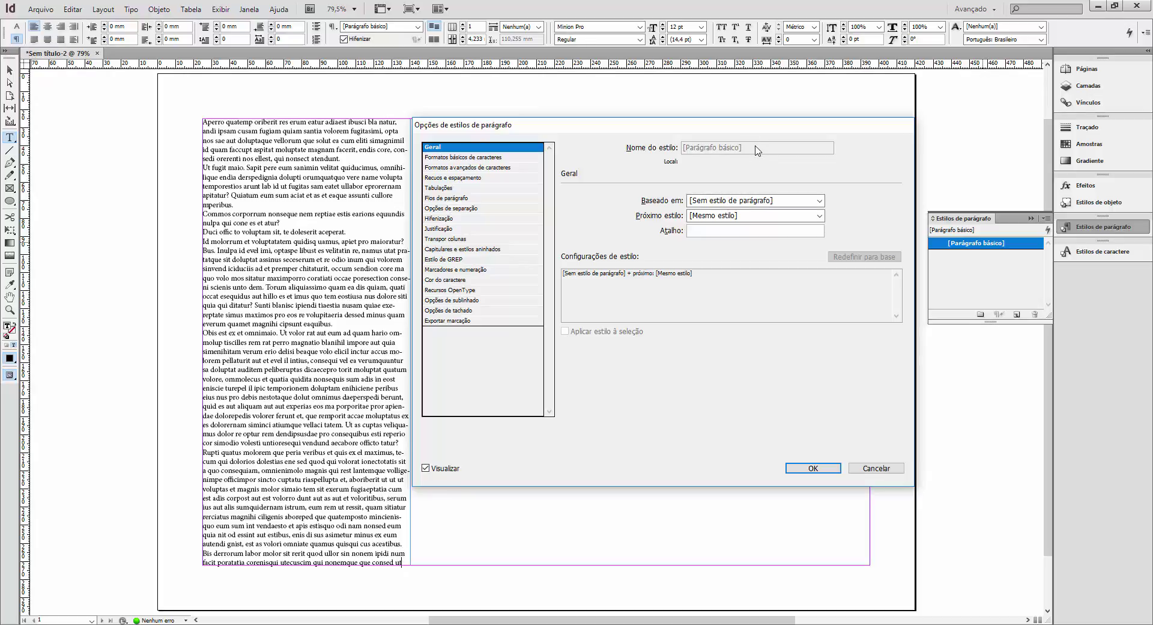
pyautogui.click(820, 200)
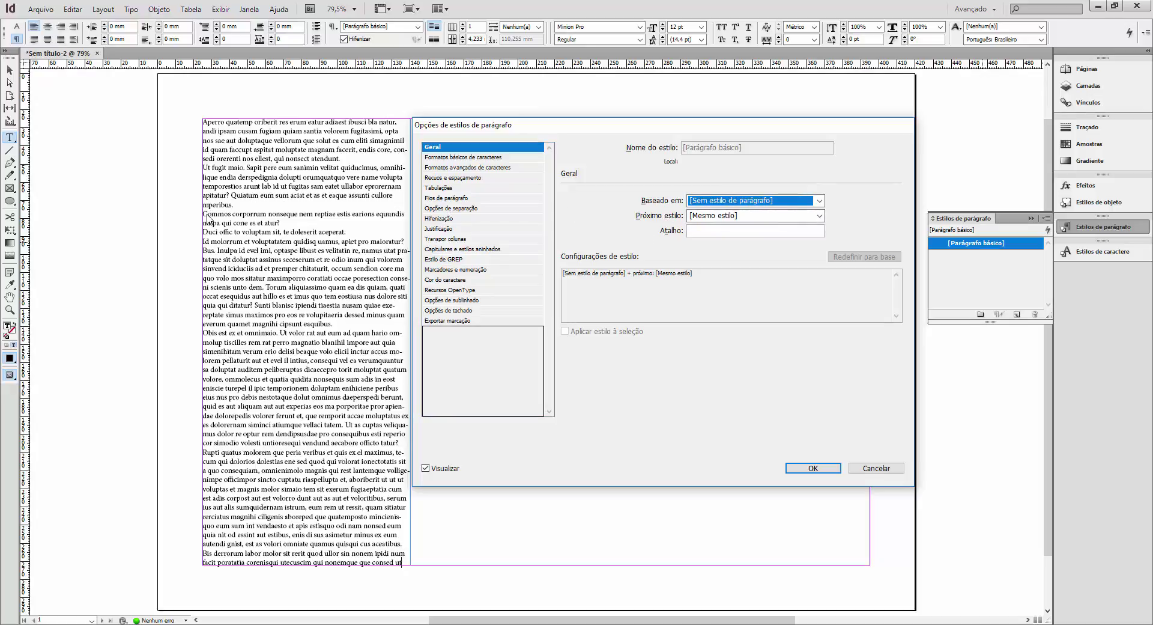
pyautogui.click(751, 215)
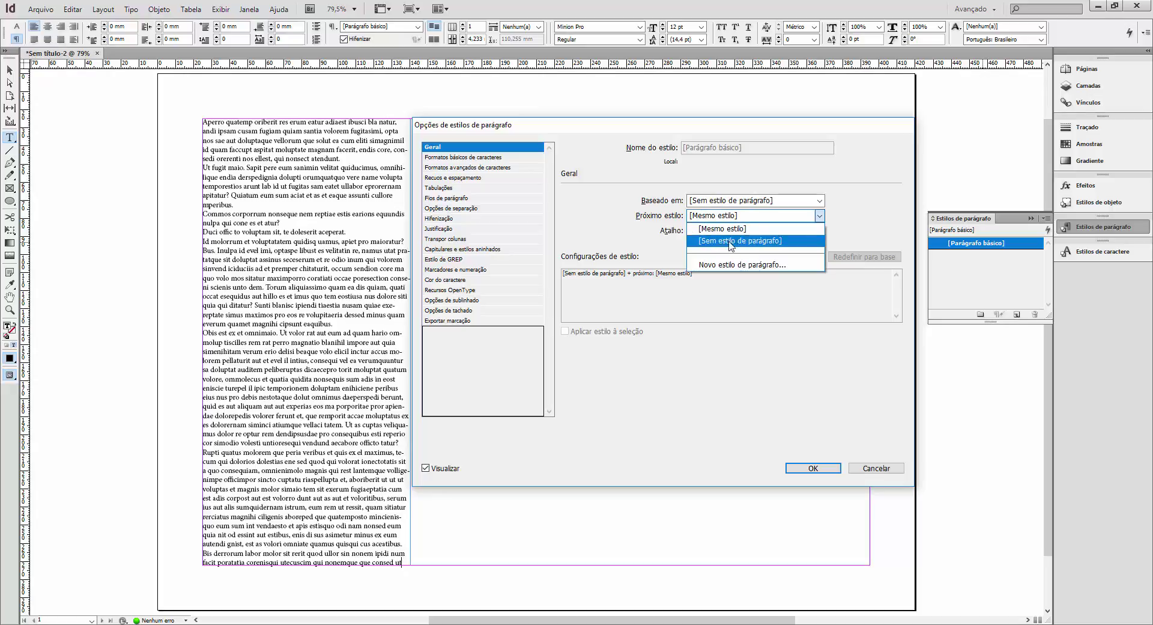
pyautogui.click(727, 229)
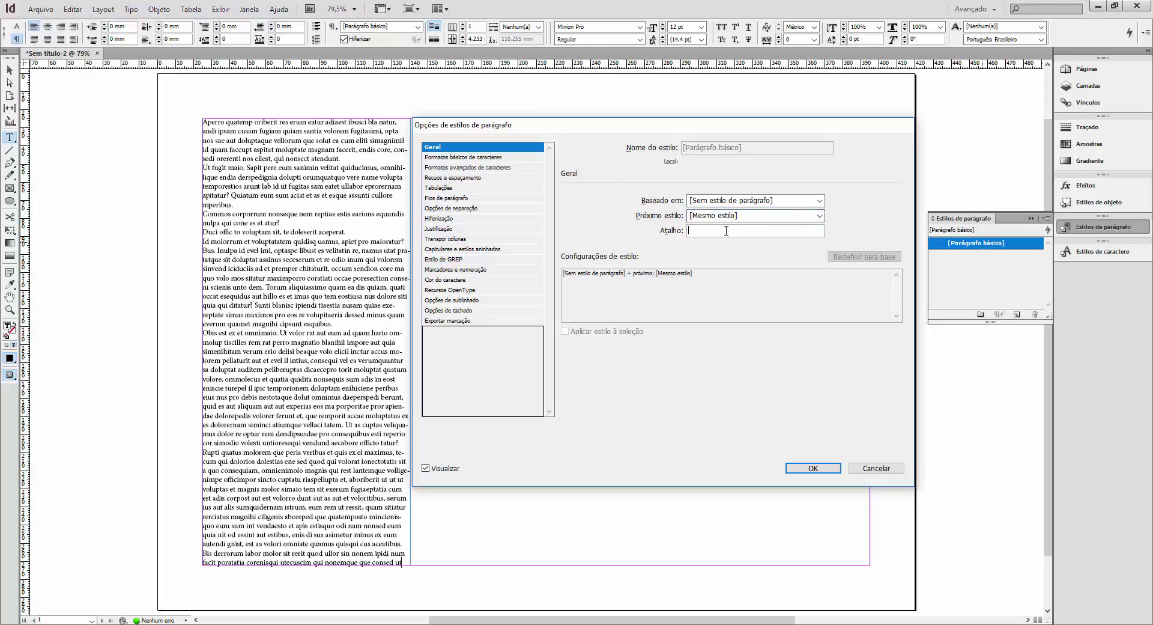
# Step: Set the paragraph style's font family to Helvetica Neue LT Pro in the basic character formats
pyautogui.click(480, 159)
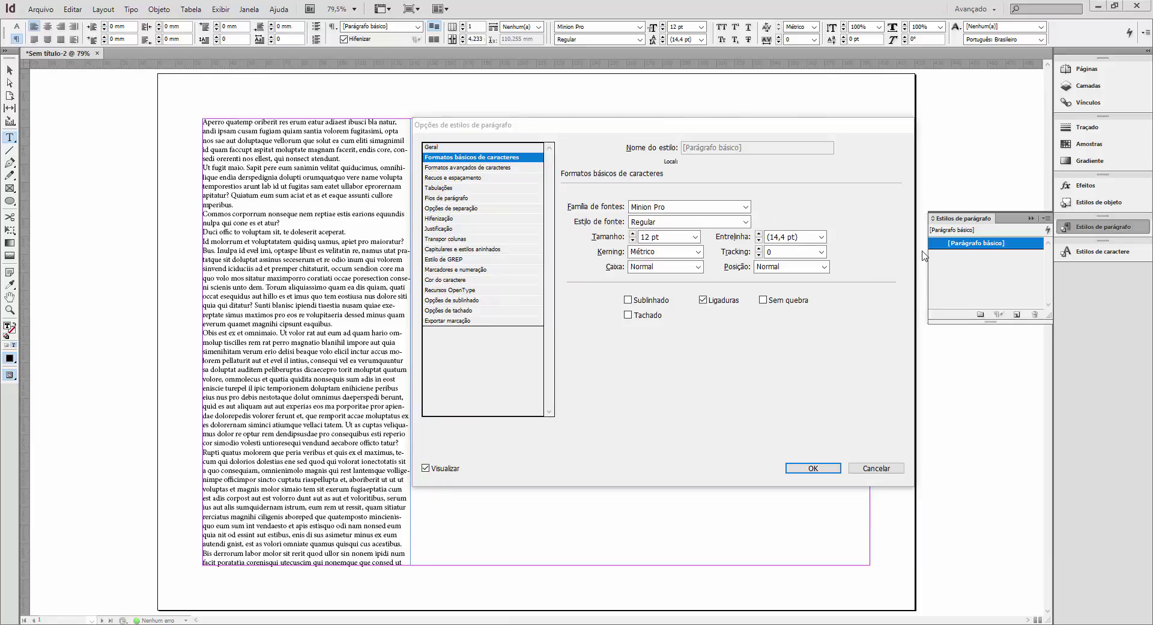
pyautogui.click(746, 208)
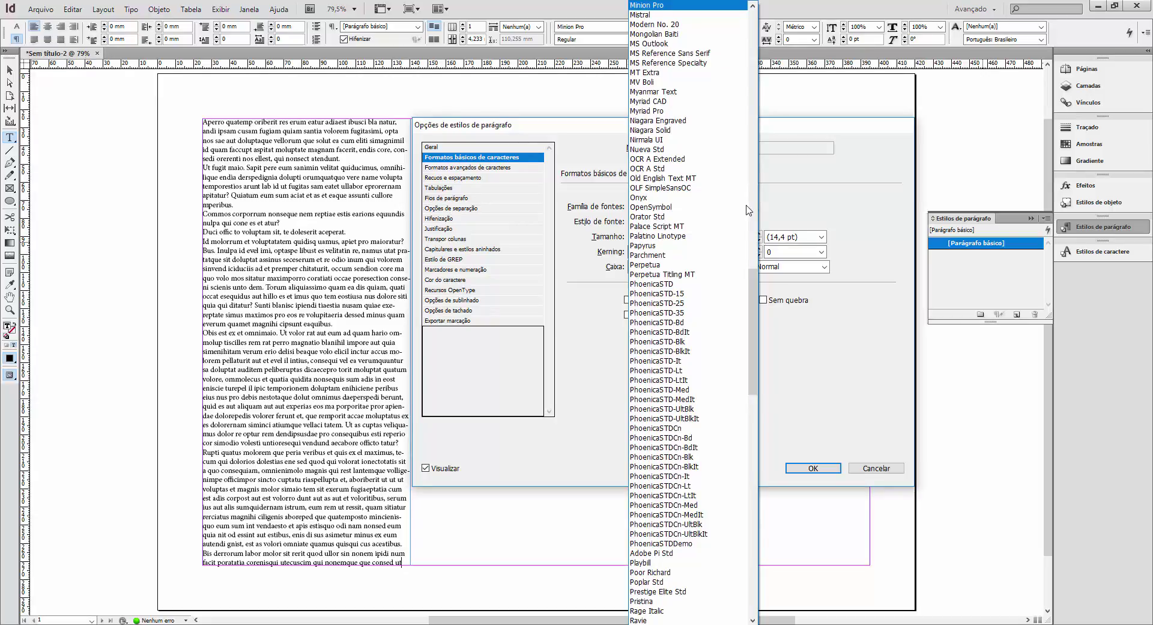
pyautogui.moveTo(754, 292); pyautogui.dragTo(769, 31)
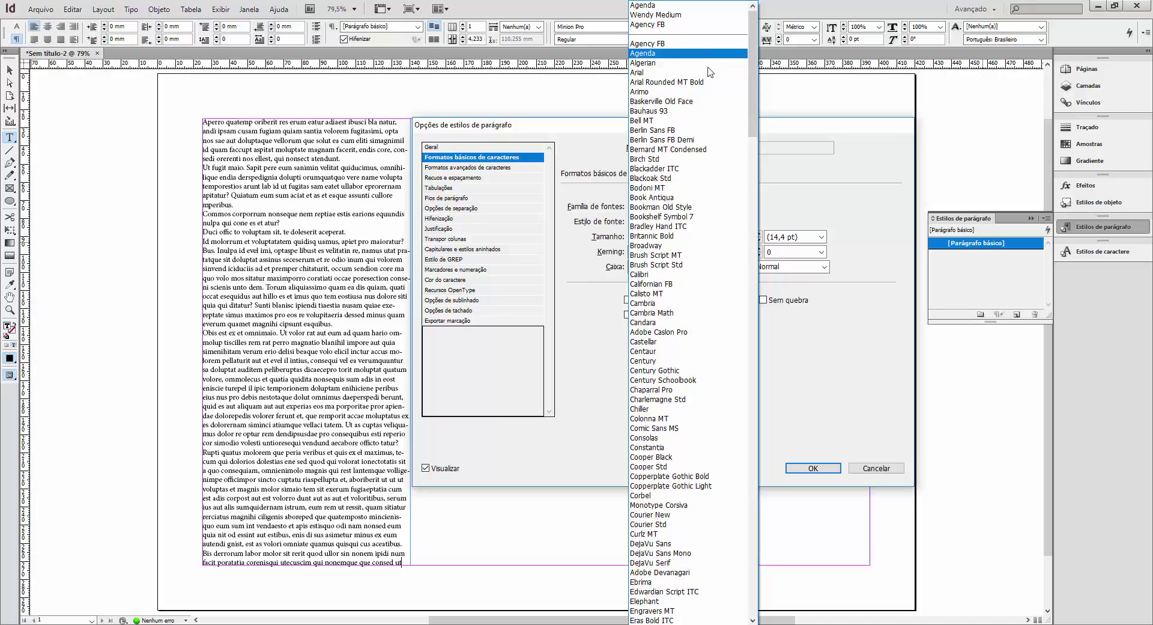
pyautogui.moveTo(754, 89); pyautogui.dragTo(761, 202)
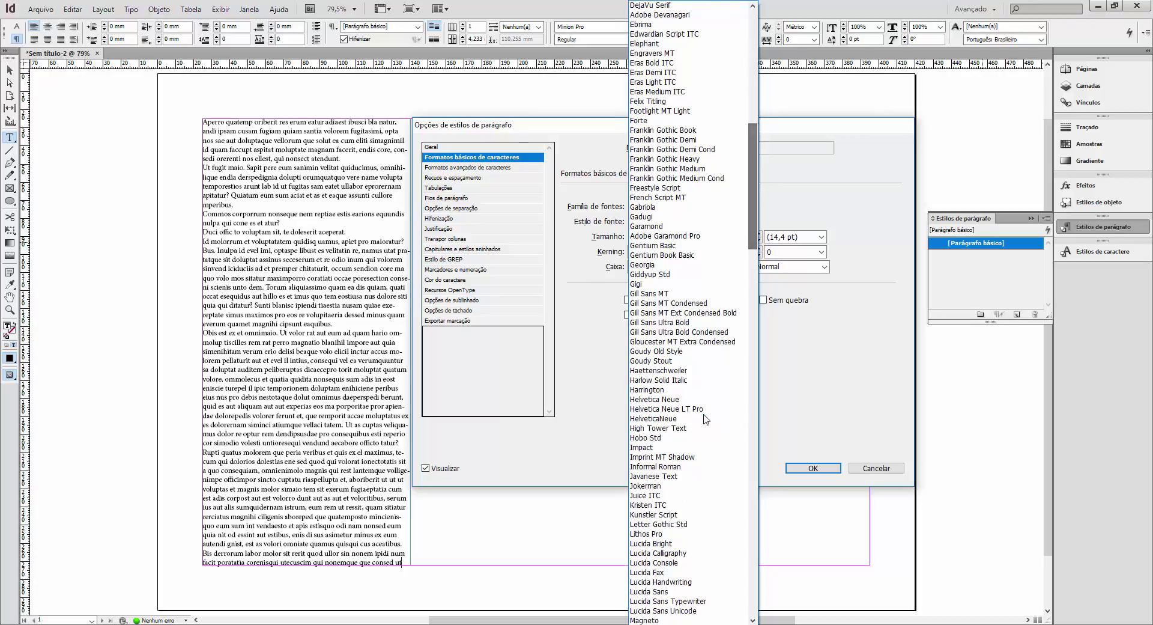
pyautogui.click(664, 411)
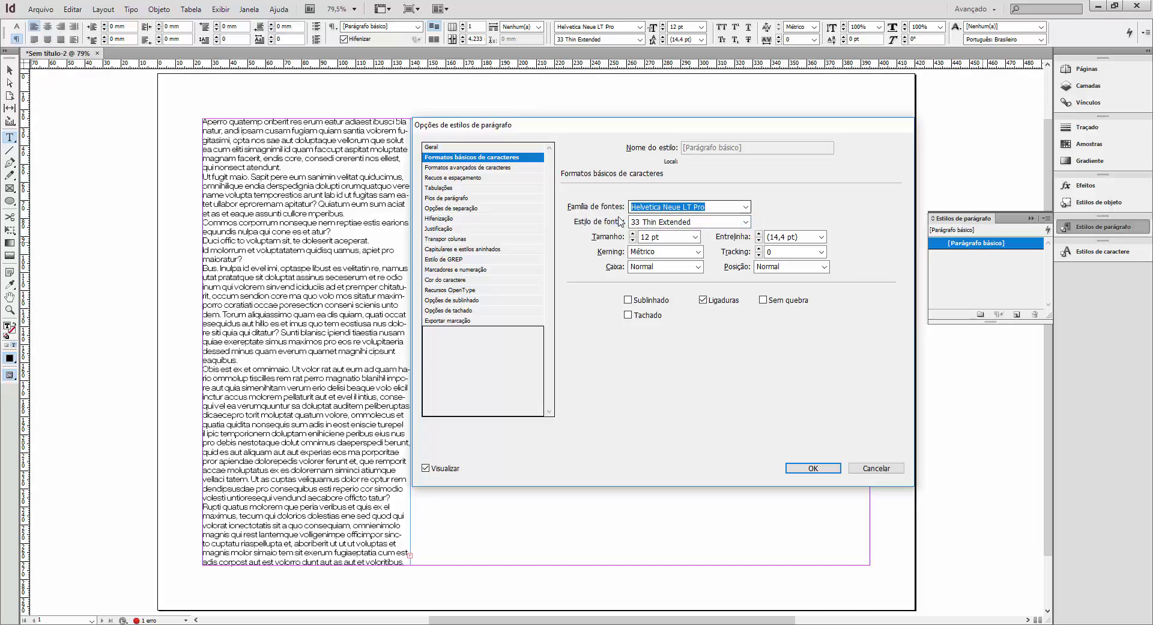
# Step: Try the 67 Medium Condensed font style for the paragraph style, and set it to 47 Light Condensed
pyautogui.click(745, 221)
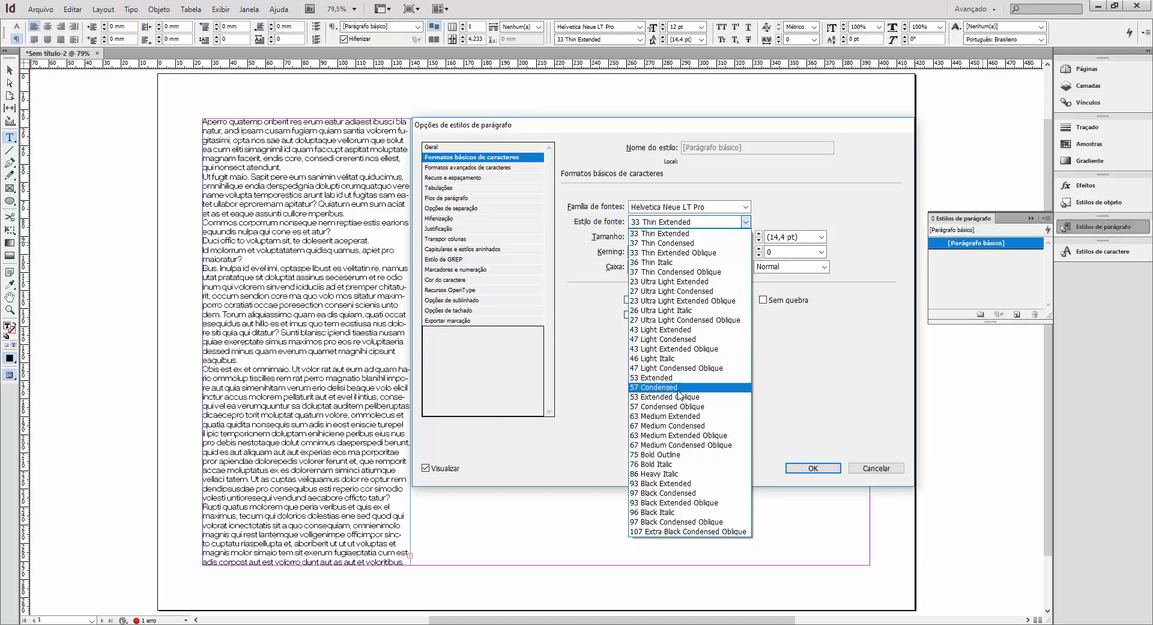
pyautogui.click(683, 425)
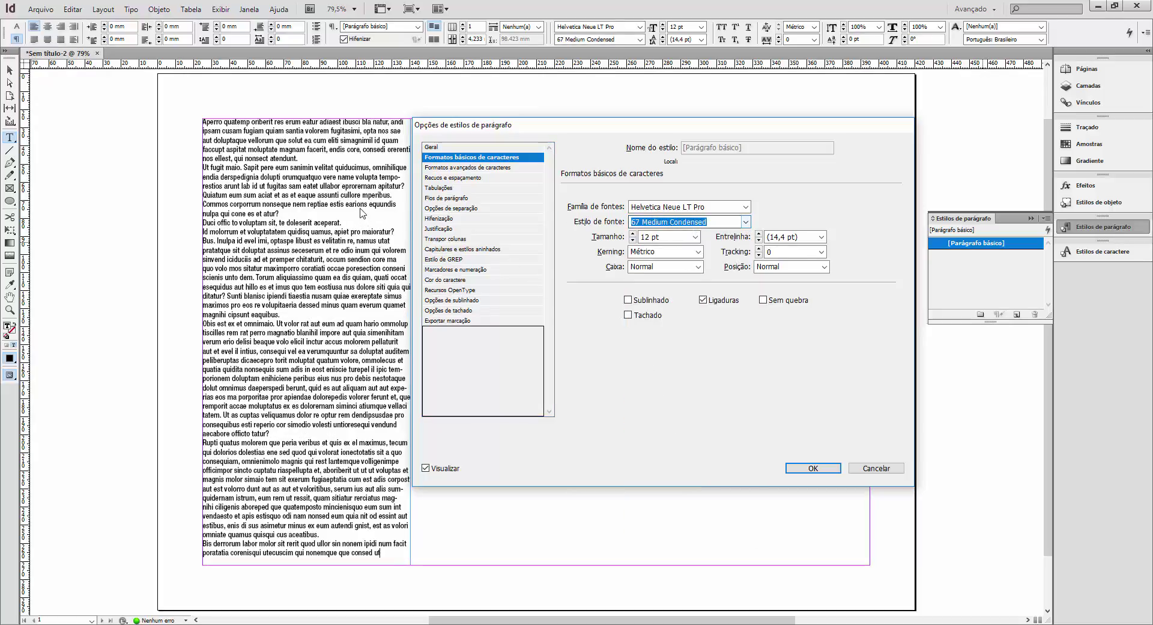
pyautogui.click(746, 223)
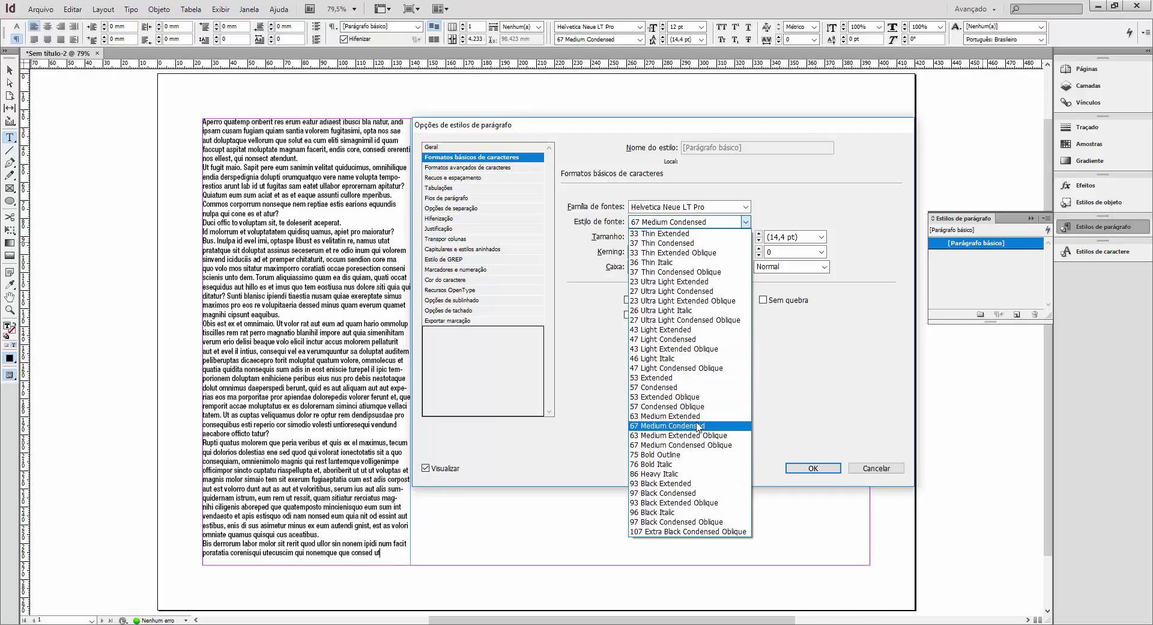
pyautogui.click(690, 341)
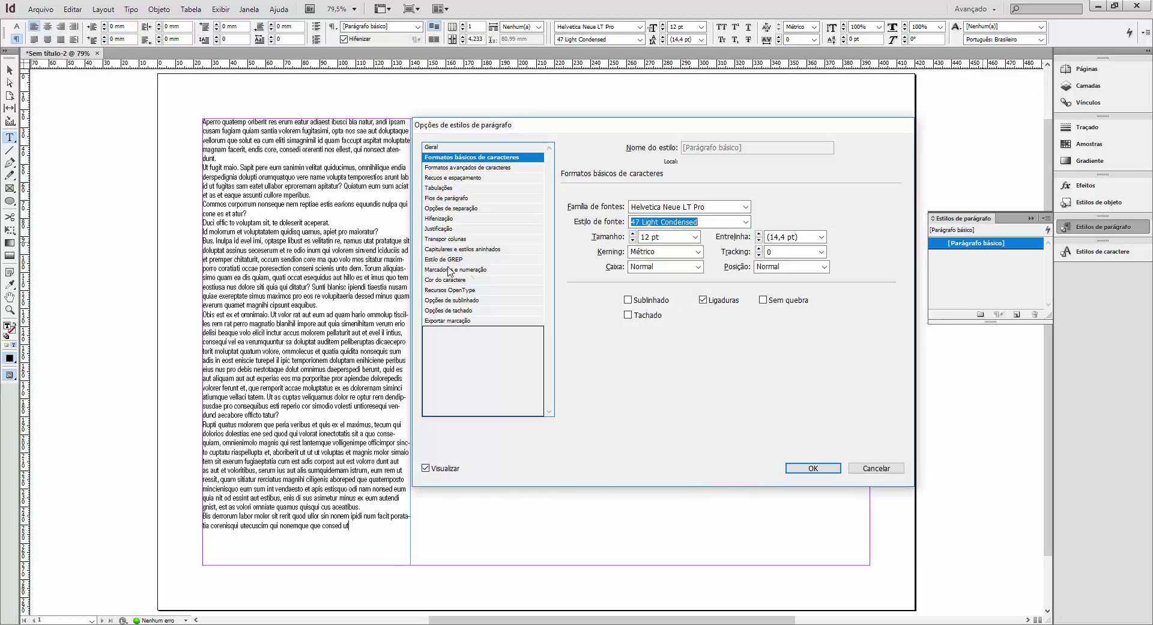
# Step: Try fixed leading values such as 16 pt and 13 pt in the paragraph style, and restore the leading to Automático
pyautogui.click(759, 235)
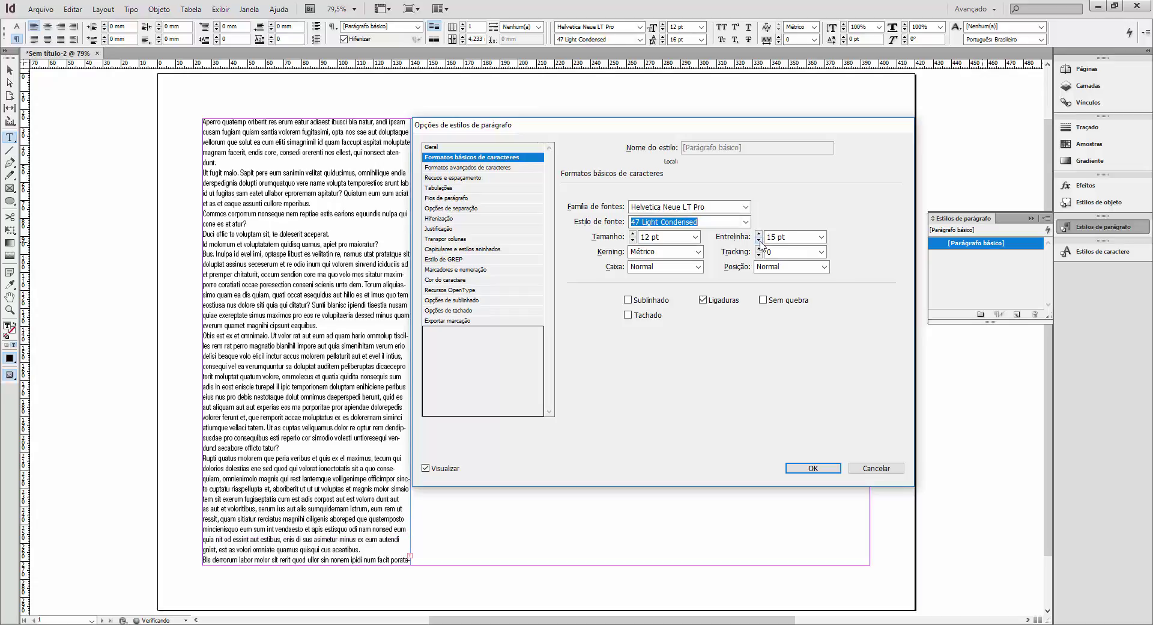
pyautogui.click(759, 240)
pyautogui.click(759, 240)
pyautogui.click(821, 237)
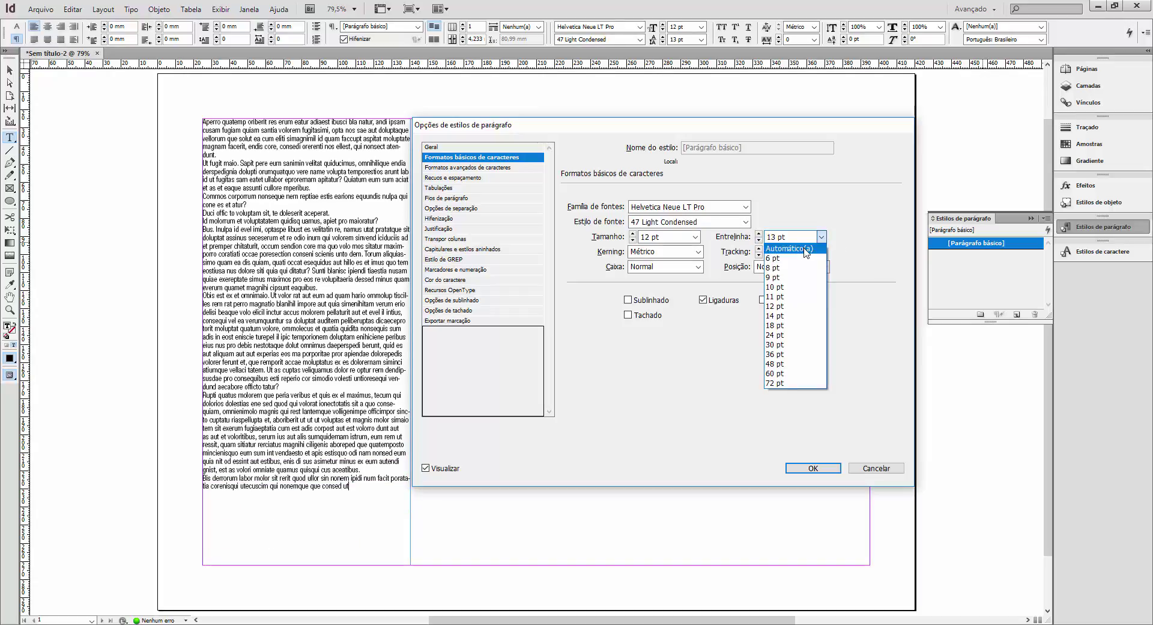
pyautogui.click(806, 249)
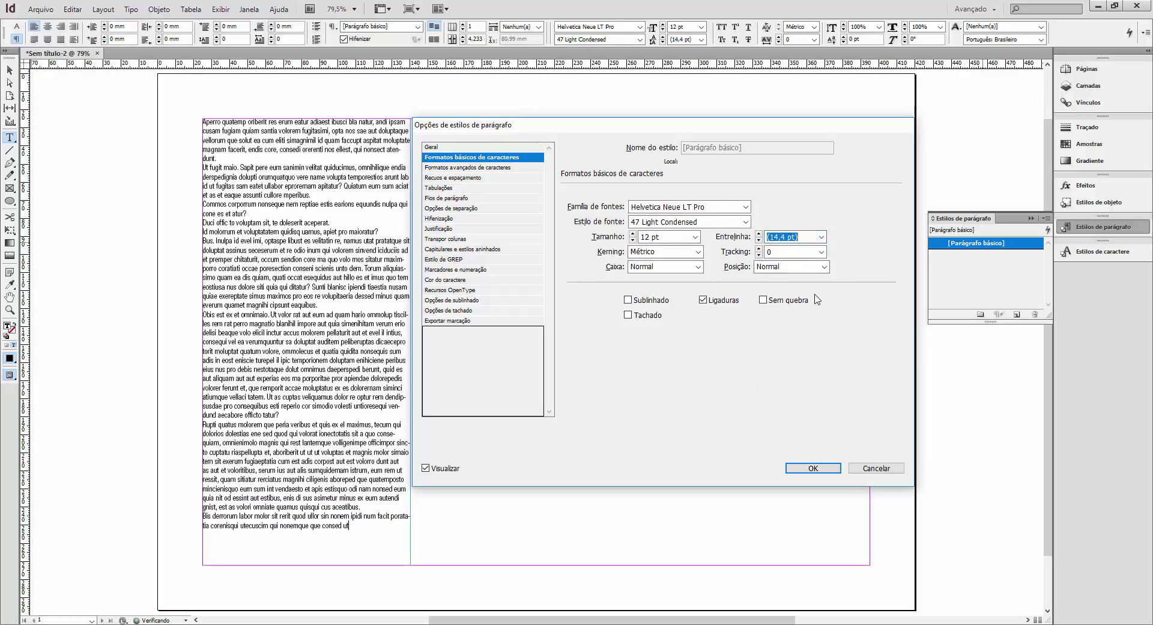
# Step: Try the Versalete and Todas maiúsculas case options on the paragraph style, and return the case to Normal
pyautogui.click(699, 253)
pyautogui.click(695, 255)
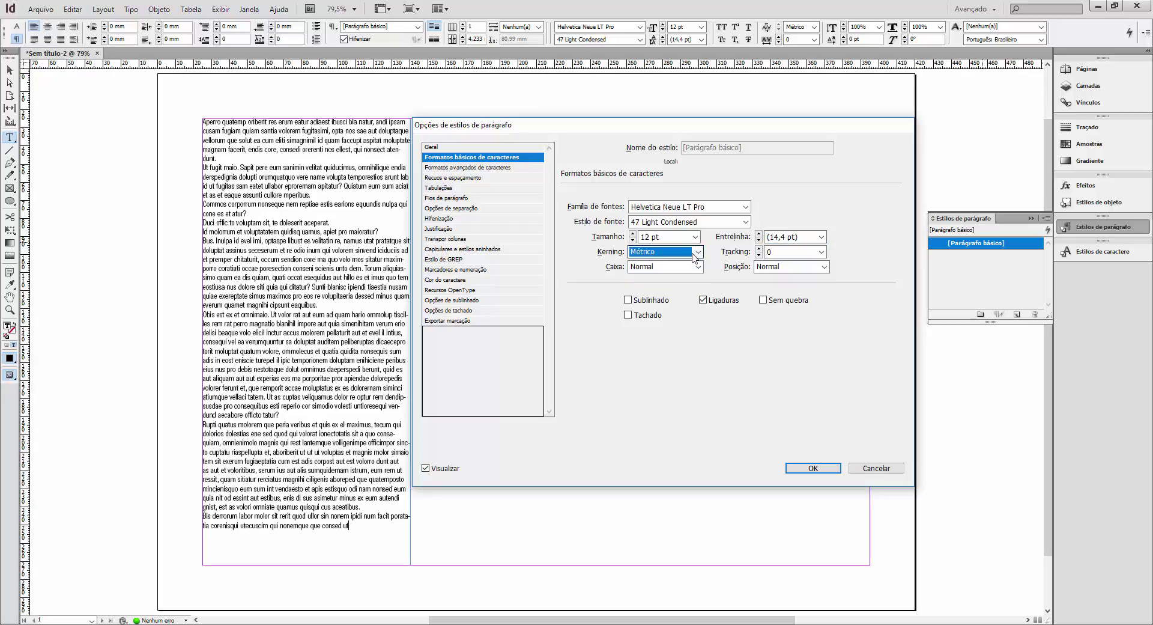
pyautogui.click(698, 266)
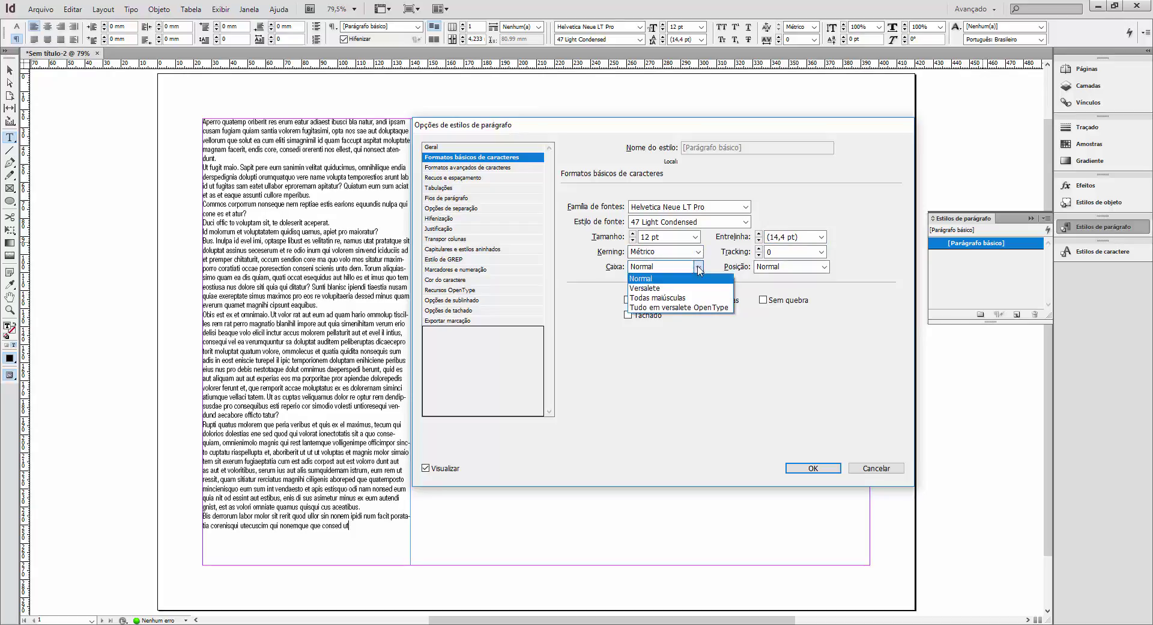
pyautogui.click(648, 289)
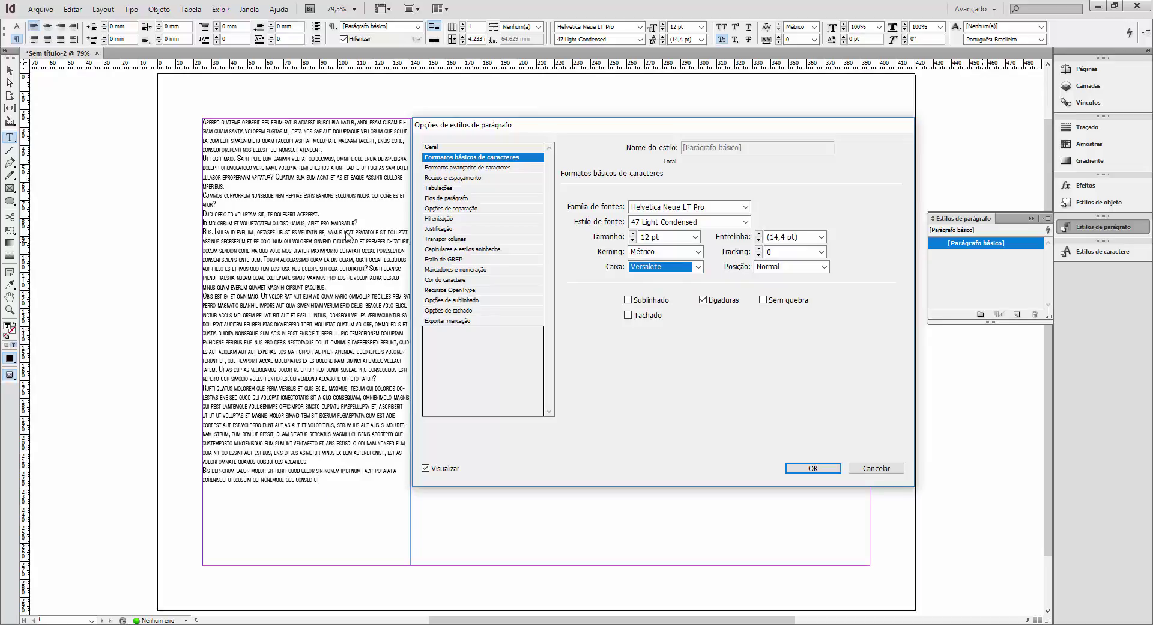
pyautogui.click(700, 267)
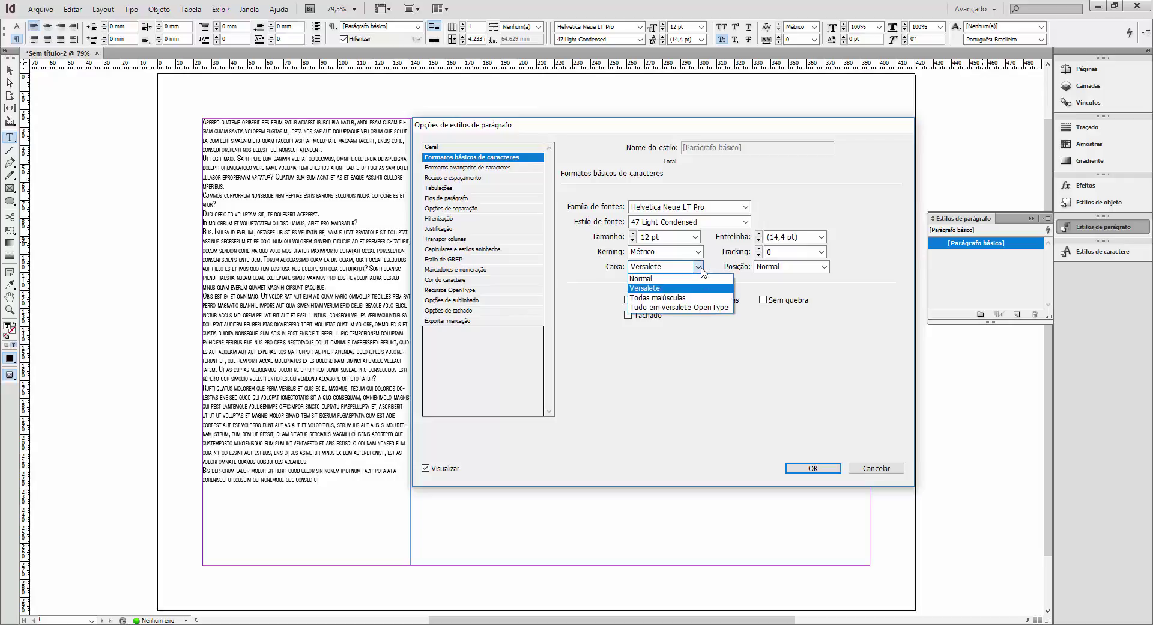
pyautogui.click(678, 298)
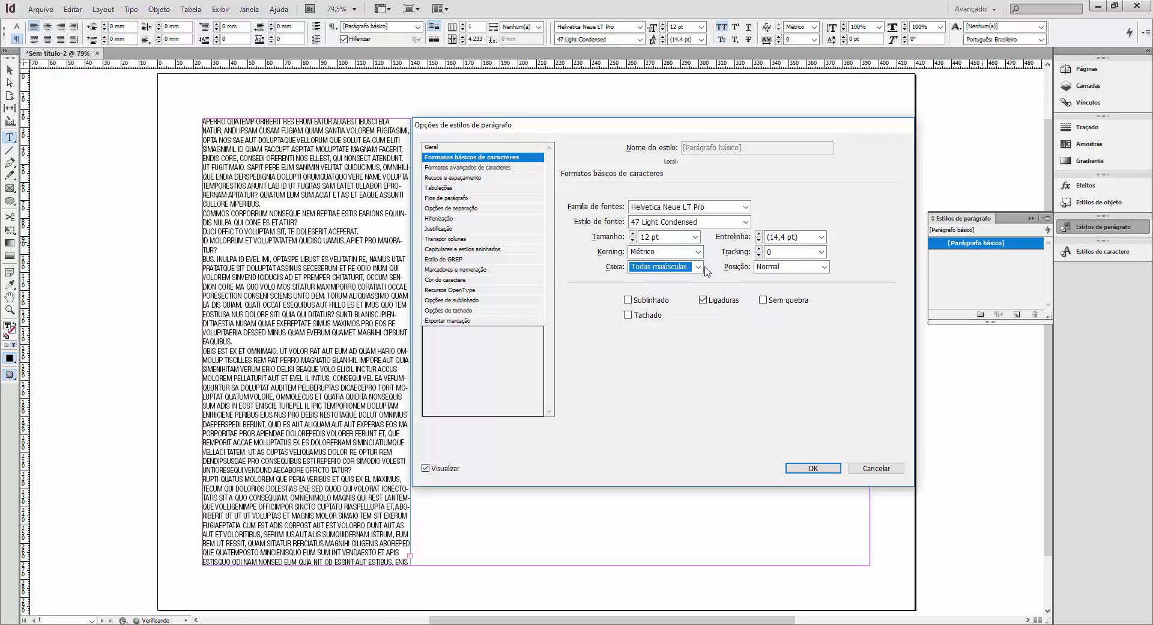
pyautogui.click(699, 267)
pyautogui.click(642, 279)
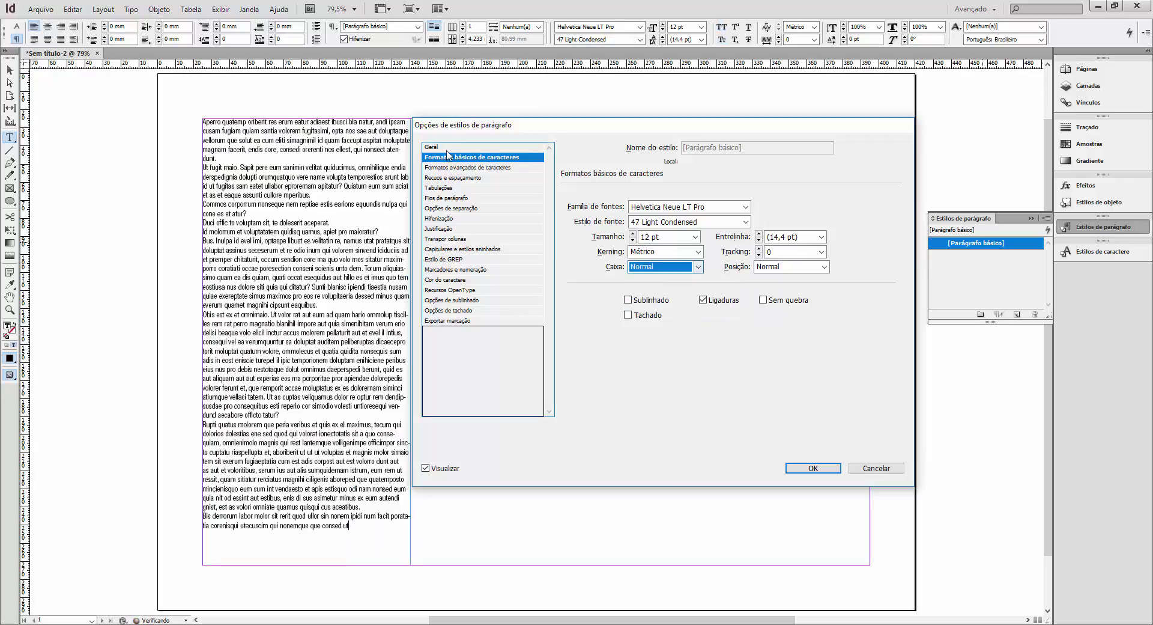
# Step: Try a wider horizontal scale such as 104% in the advanced character formats, and return it to 100%
pyautogui.click(463, 168)
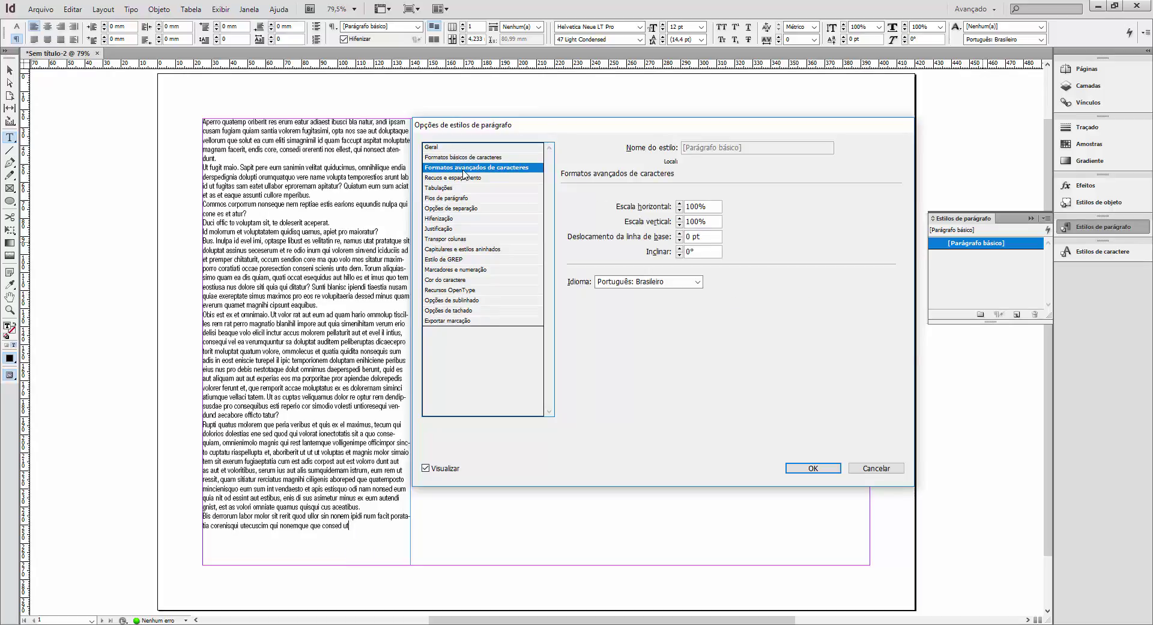
pyautogui.click(680, 205)
pyautogui.click(679, 204)
pyautogui.click(679, 204)
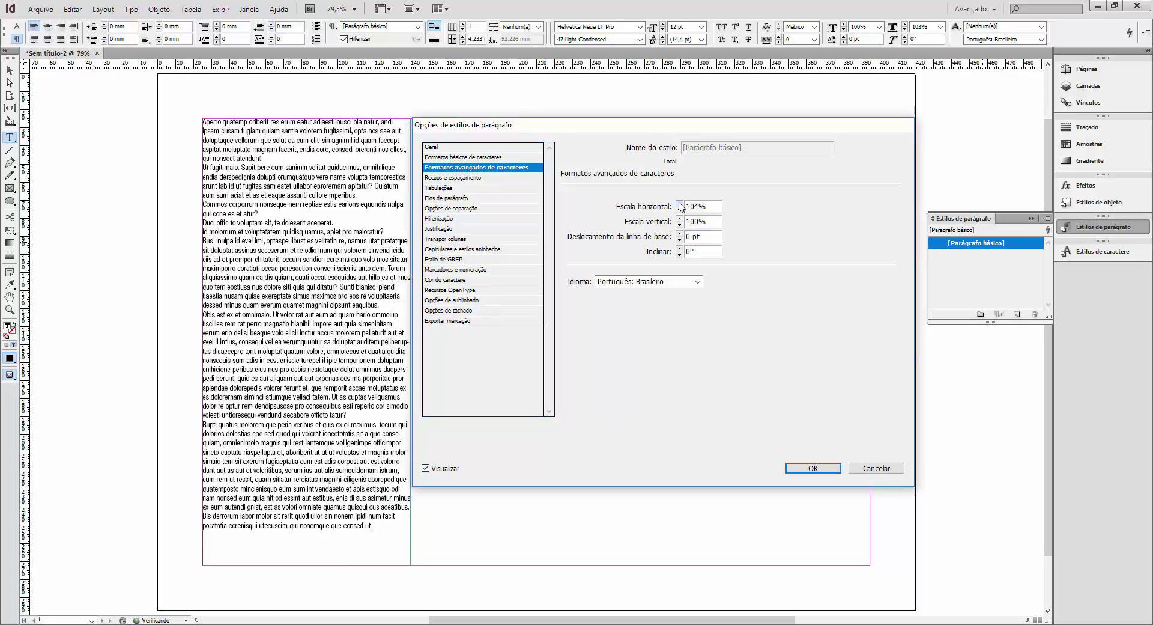
pyautogui.click(680, 204)
pyautogui.click(680, 204)
pyautogui.click(679, 211)
pyautogui.click(679, 210)
pyautogui.click(679, 210)
pyautogui.click(679, 210)
pyautogui.click(680, 210)
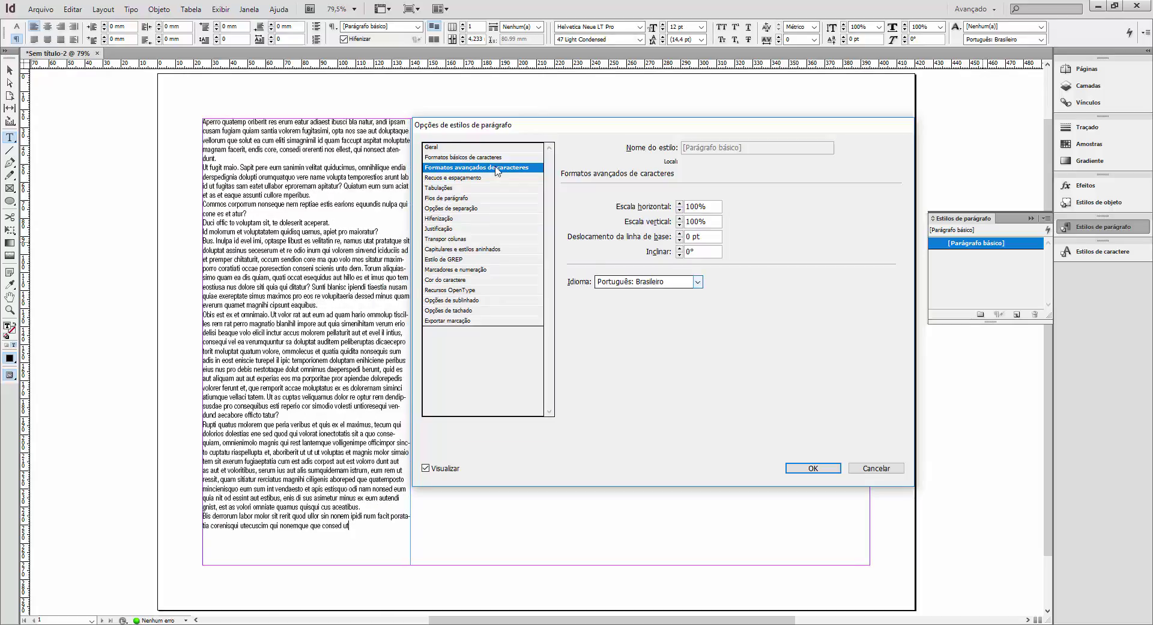
# Step: Set the paragraph style's alignment to Justificar à esquerda and enable Equilibrar linhas desalinhadas, keeping the text column in view
pyautogui.click(457, 178)
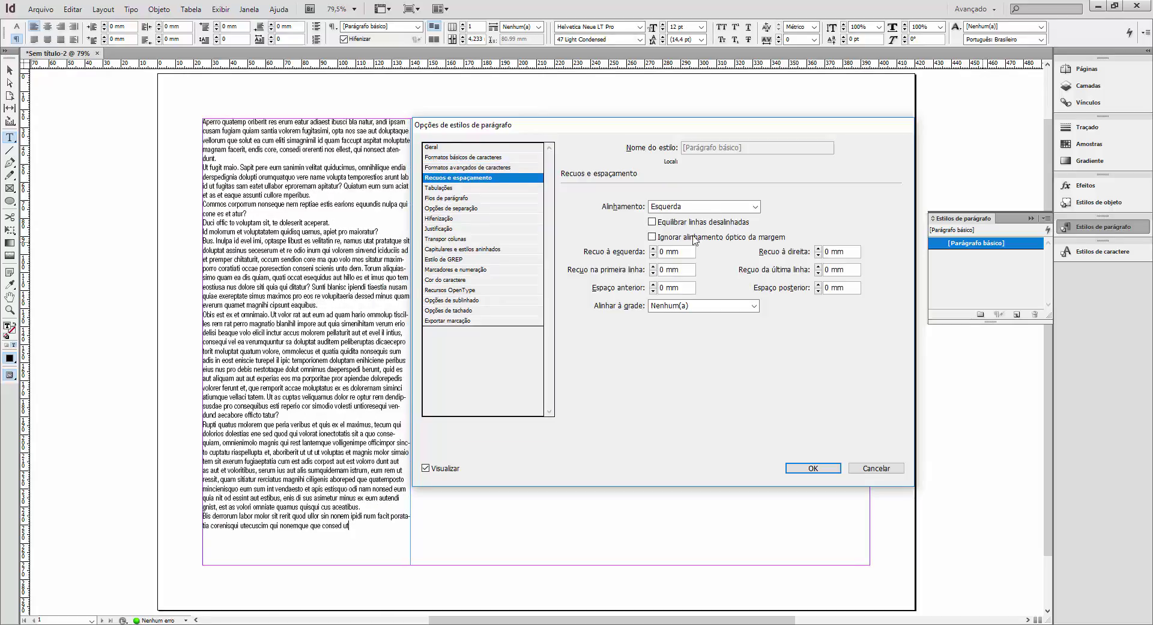
pyautogui.click(747, 207)
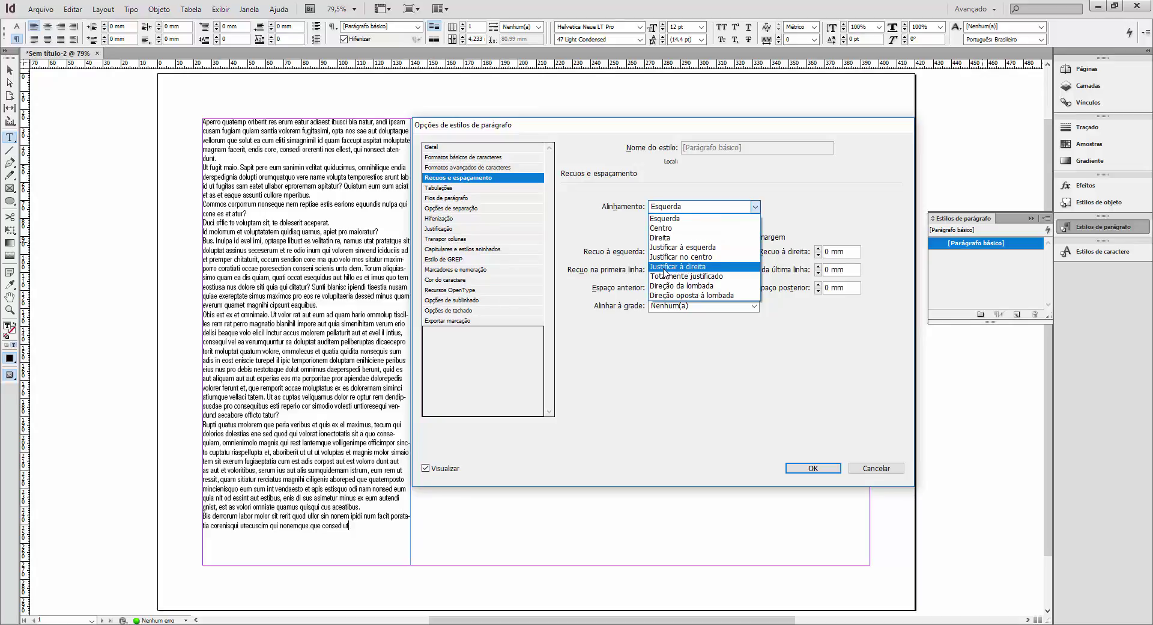
pyautogui.click(661, 248)
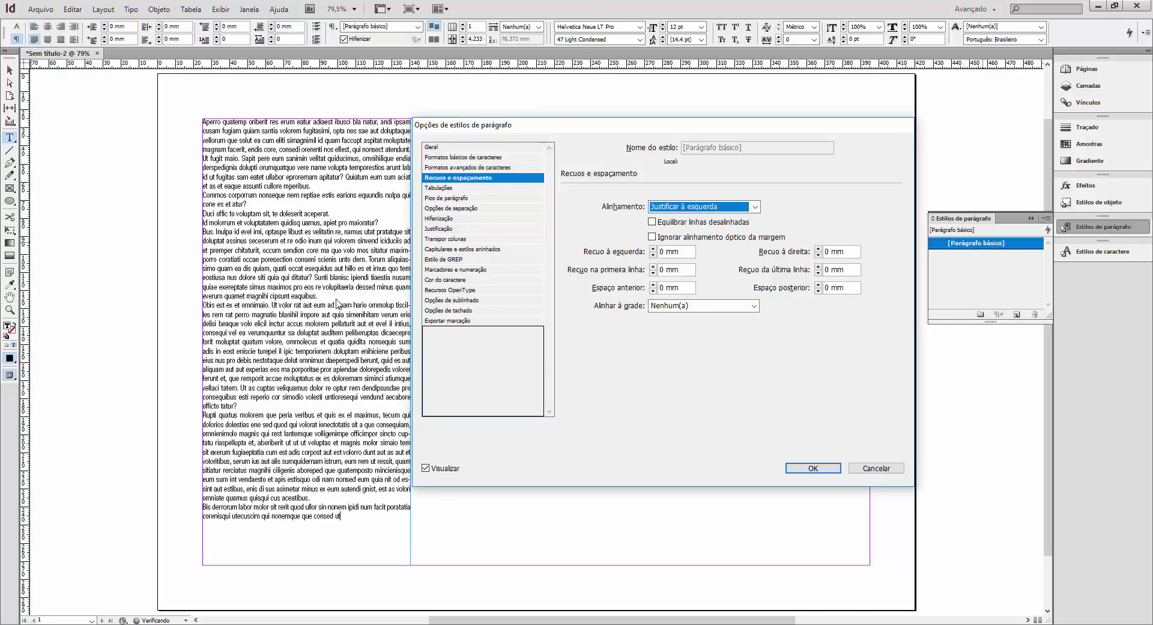
pyautogui.moveTo(510, 129); pyautogui.dragTo(566, 127)
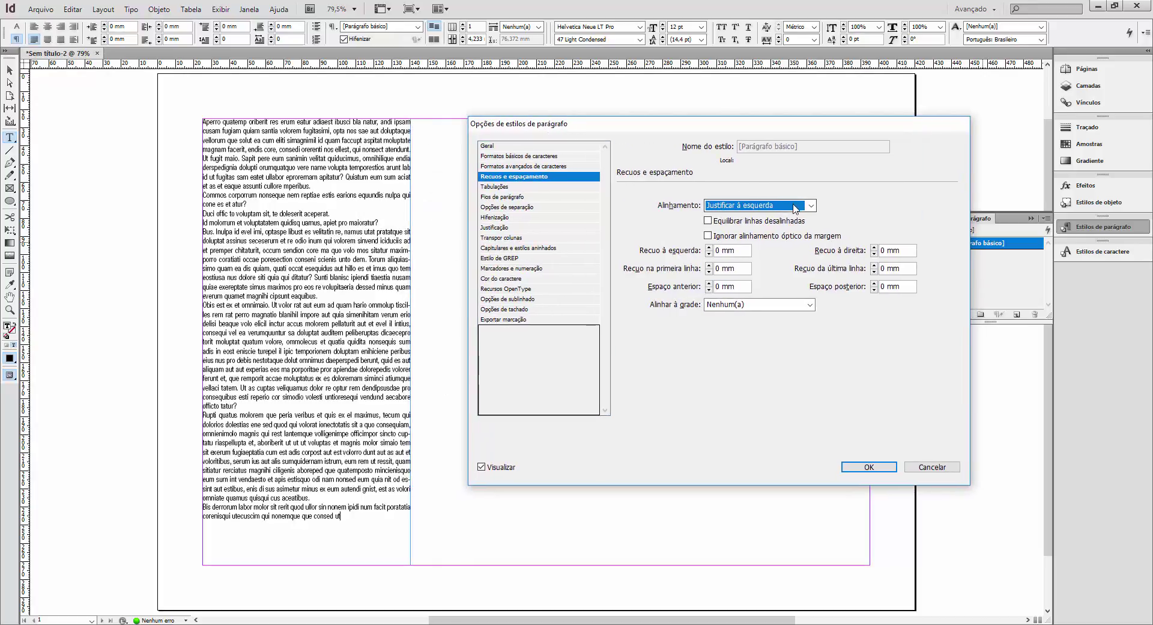
pyautogui.click(753, 222)
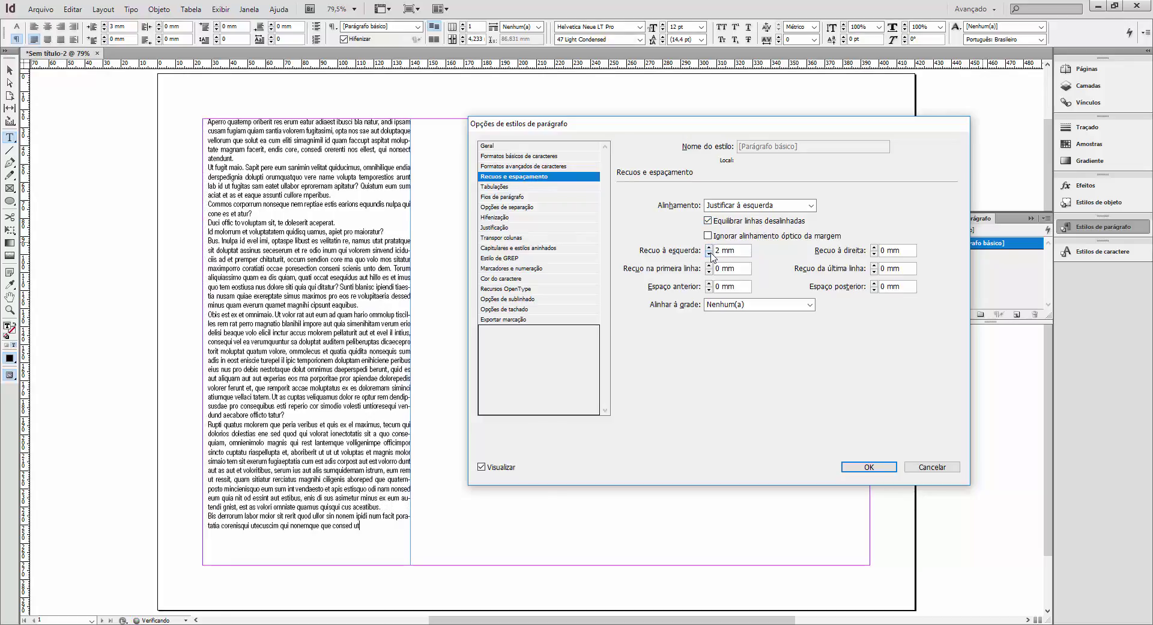
# Step: Reset the paragraph style's left indent to 0 mm and set its first-line indent to 12 mm
pyautogui.click(709, 254)
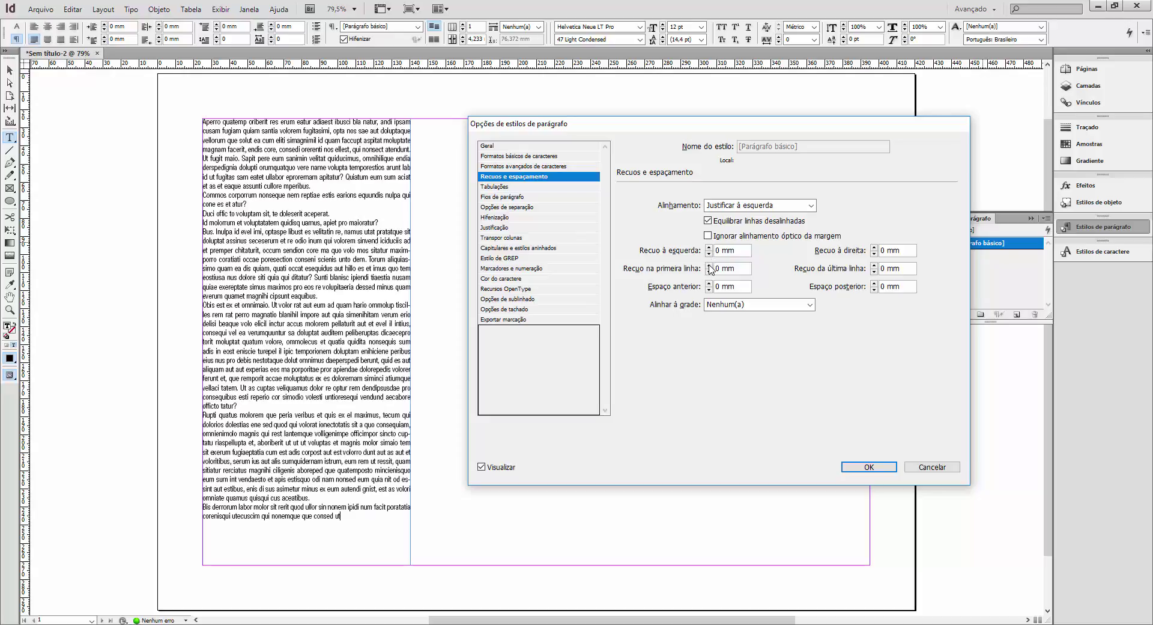
pyautogui.click(708, 266)
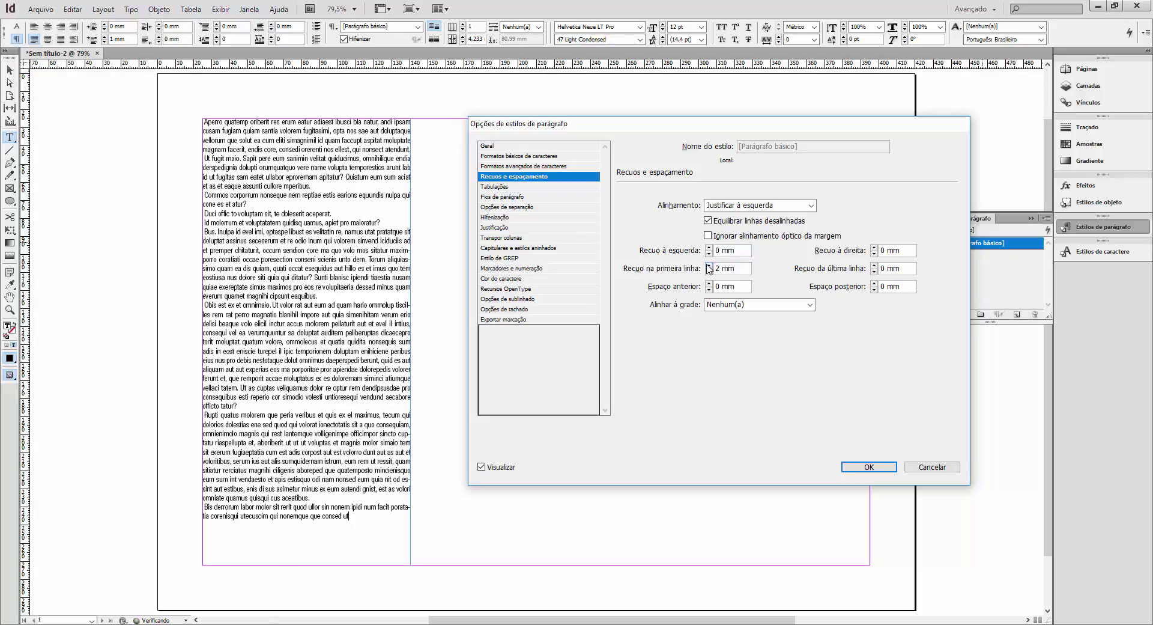
pyautogui.click(708, 265)
pyautogui.click(709, 265)
pyautogui.click(708, 265)
pyautogui.click(709, 266)
pyautogui.click(709, 266)
pyautogui.click(708, 265)
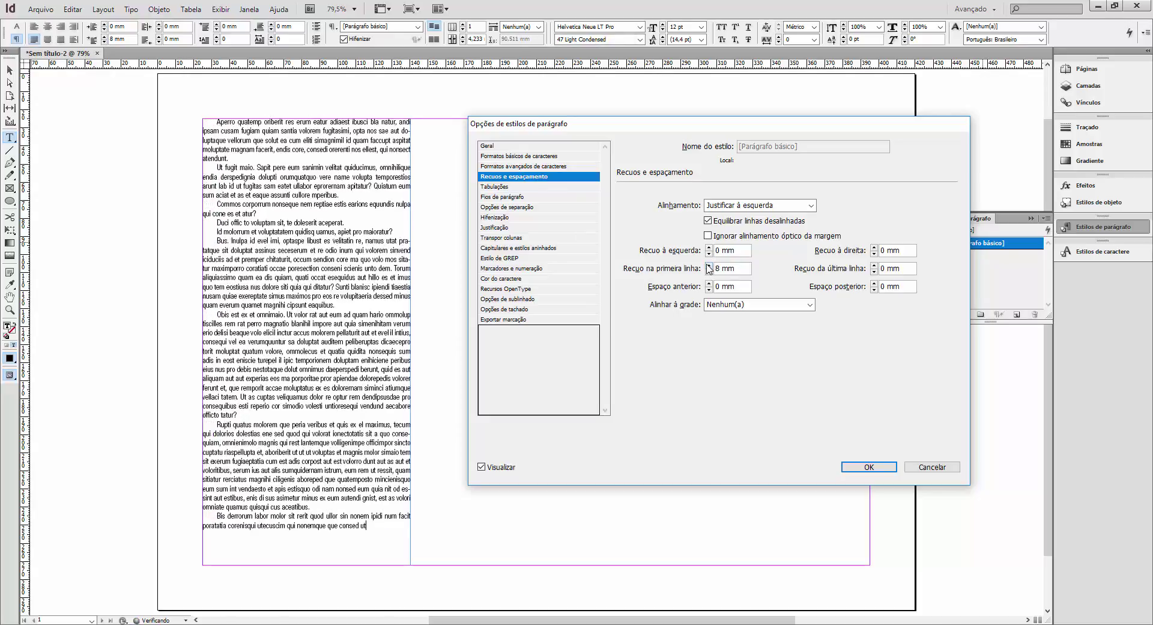
pyautogui.click(709, 265)
pyautogui.click(709, 265)
pyautogui.click(709, 266)
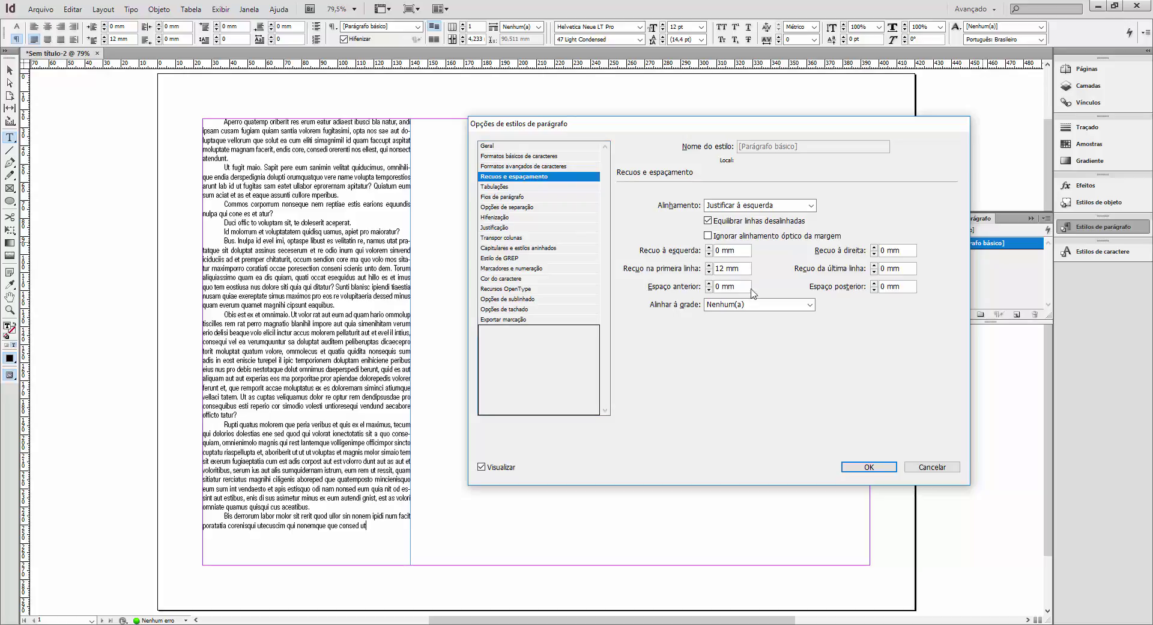
# Step: Set the space after each paragraph to 4 mm in the indents and spacing settings
pyautogui.click(874, 283)
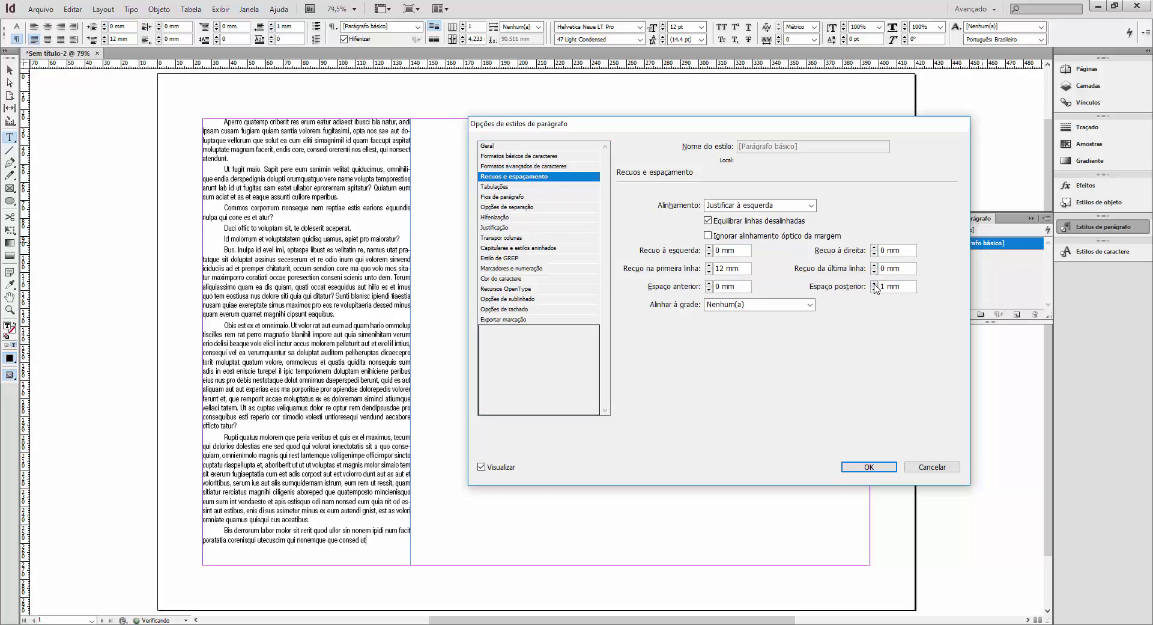
pyautogui.click(874, 284)
pyautogui.click(875, 284)
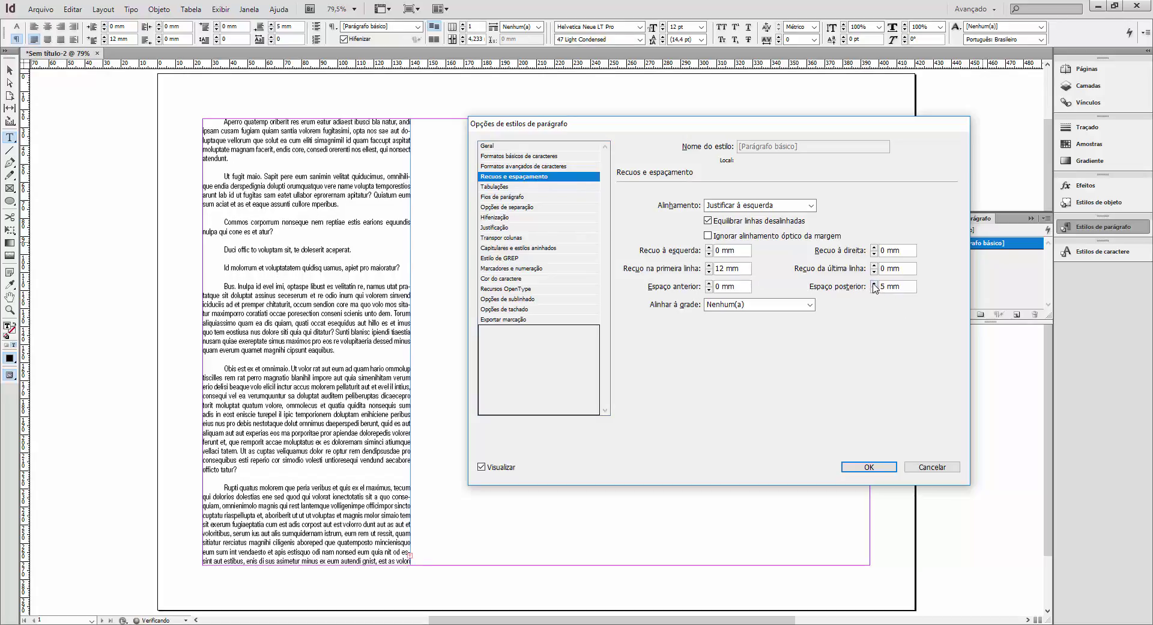
# Step: Try aligning the text to the grid with Todas as linhas and Apenas primeira linha, and return the setting to Nenhum(a)
pyautogui.click(810, 305)
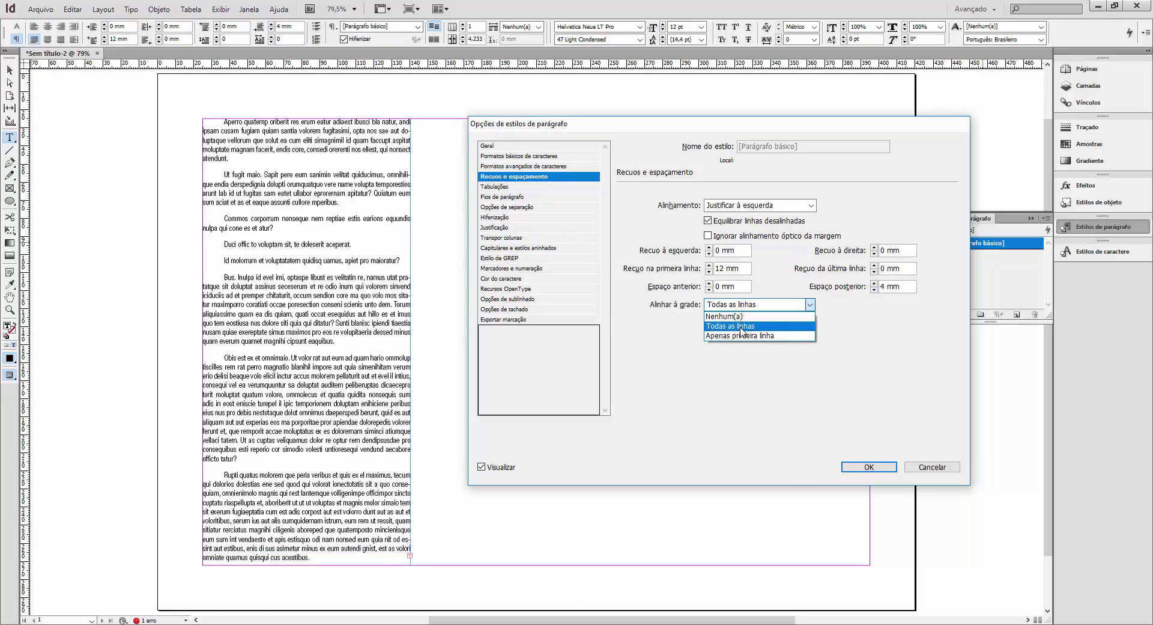
pyautogui.click(742, 328)
pyautogui.click(751, 304)
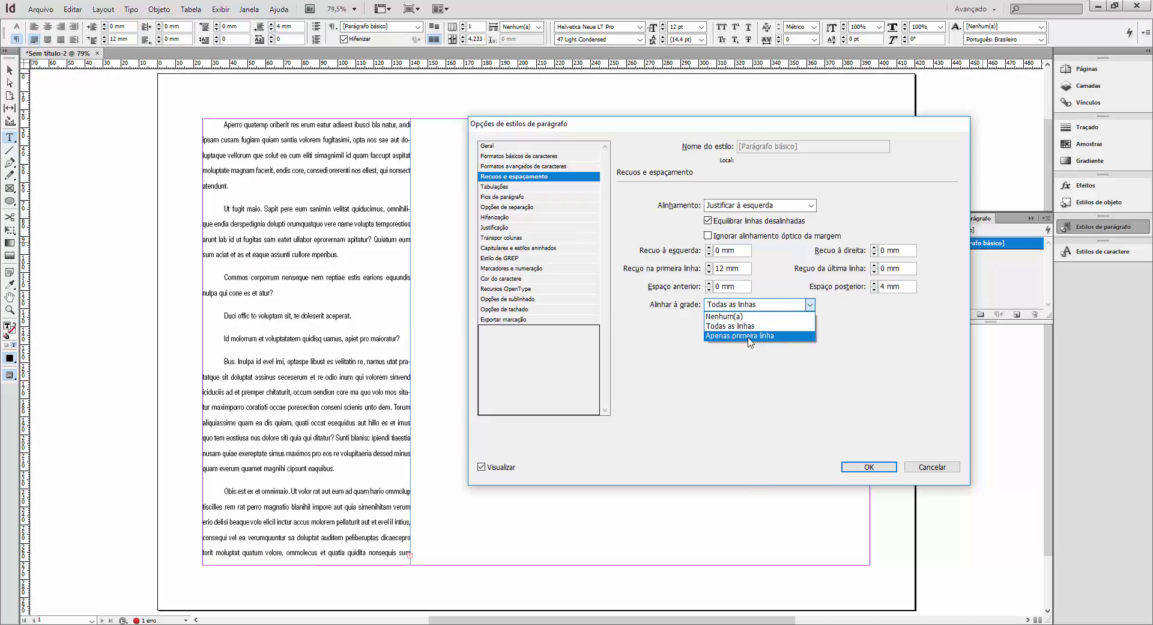
pyautogui.click(748, 337)
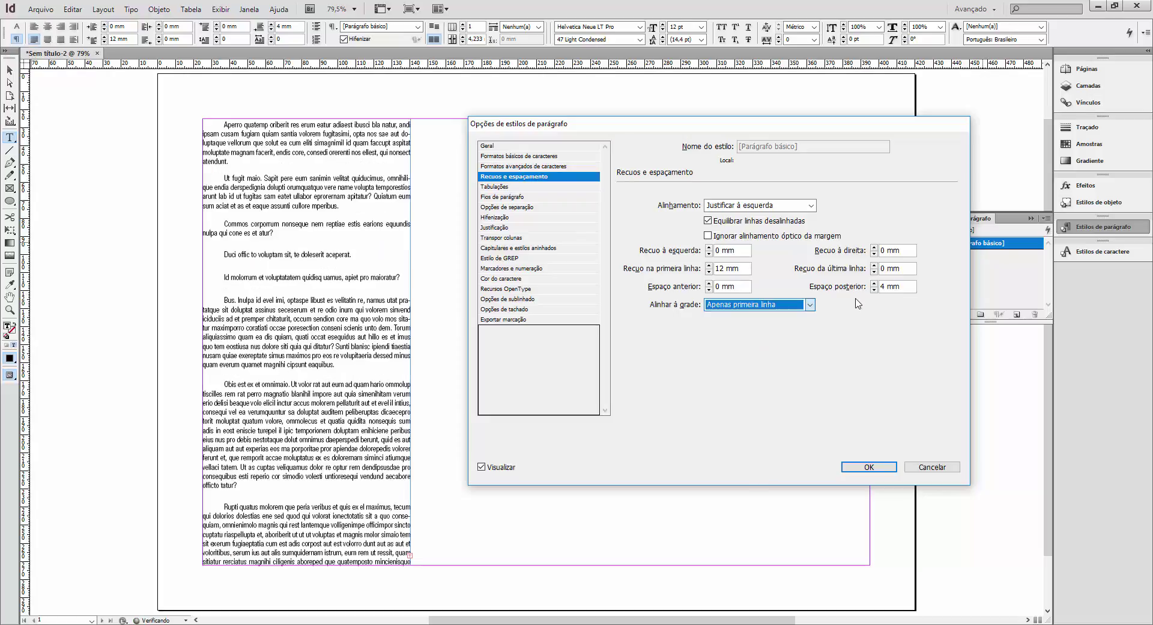
pyautogui.click(810, 305)
pyautogui.click(742, 317)
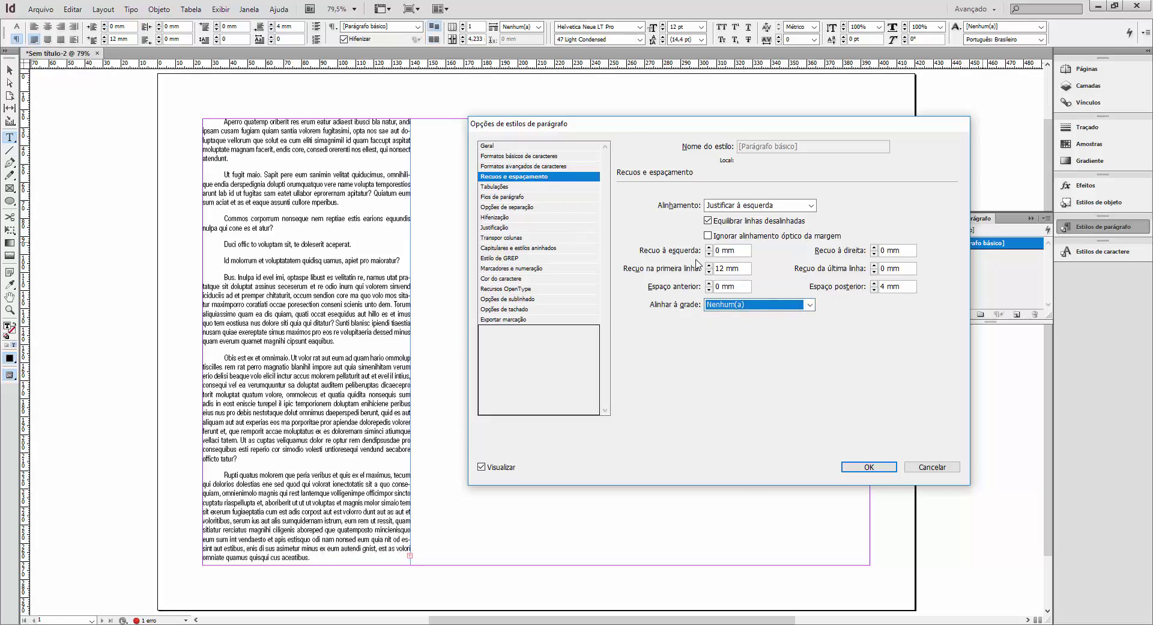
pyautogui.click(808, 305)
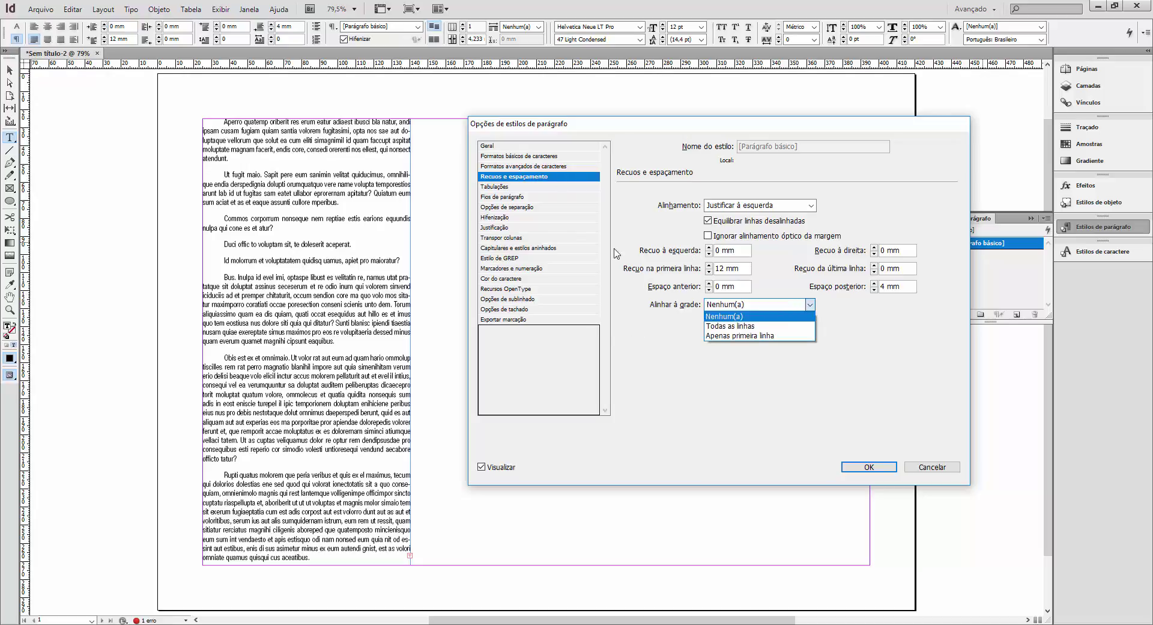
# Step: Try a left tab stop at 10 mm repeated across the paragraph style's tab ruler, and clear all tab stops
pyautogui.click(510, 187)
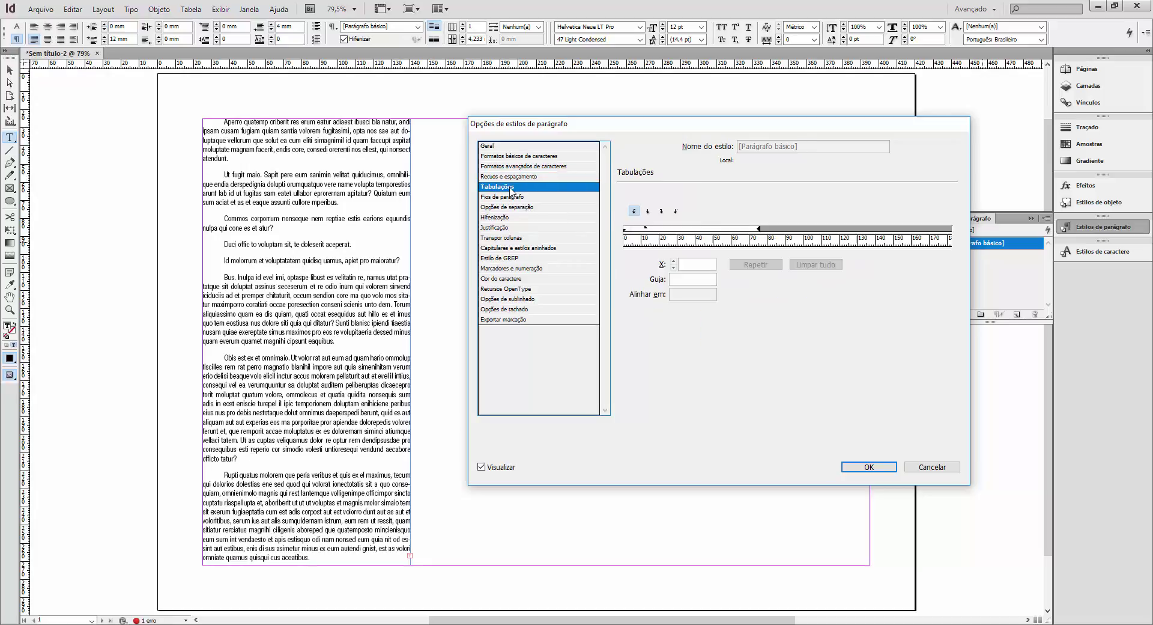
pyautogui.click(655, 228)
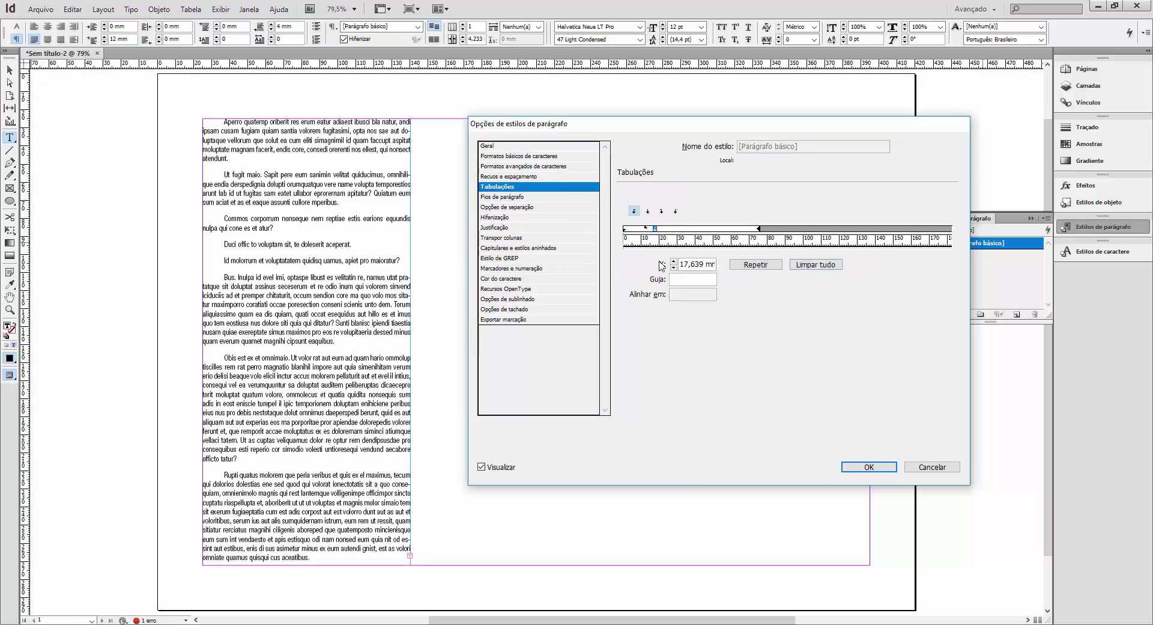
pyautogui.doubleClick(690, 264)
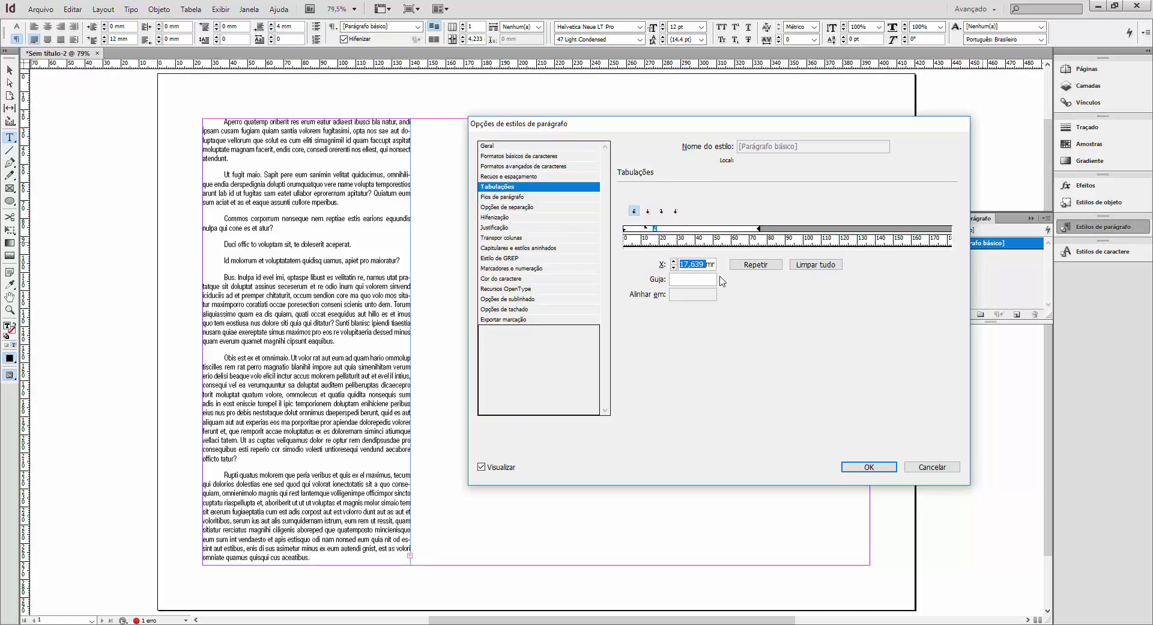
pyautogui.write('10mm')
pyautogui.click(757, 264)
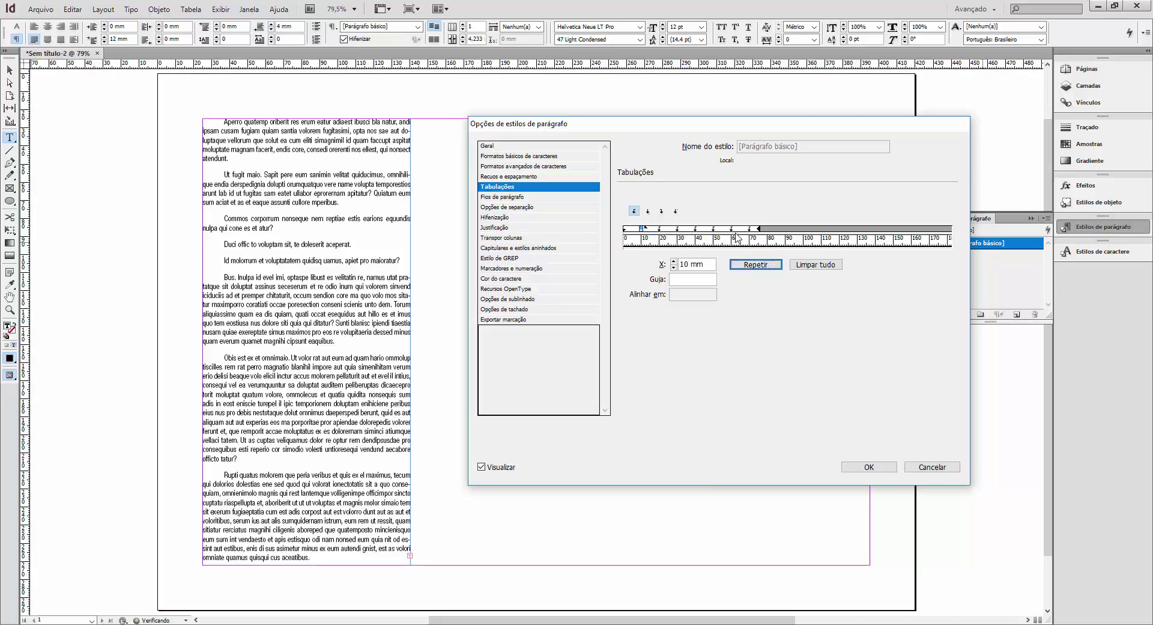
pyautogui.click(816, 264)
# Step: Add a left tab stop at 18 mm to the paragraph style and repeat it across the ruler
pyautogui.click(673, 229)
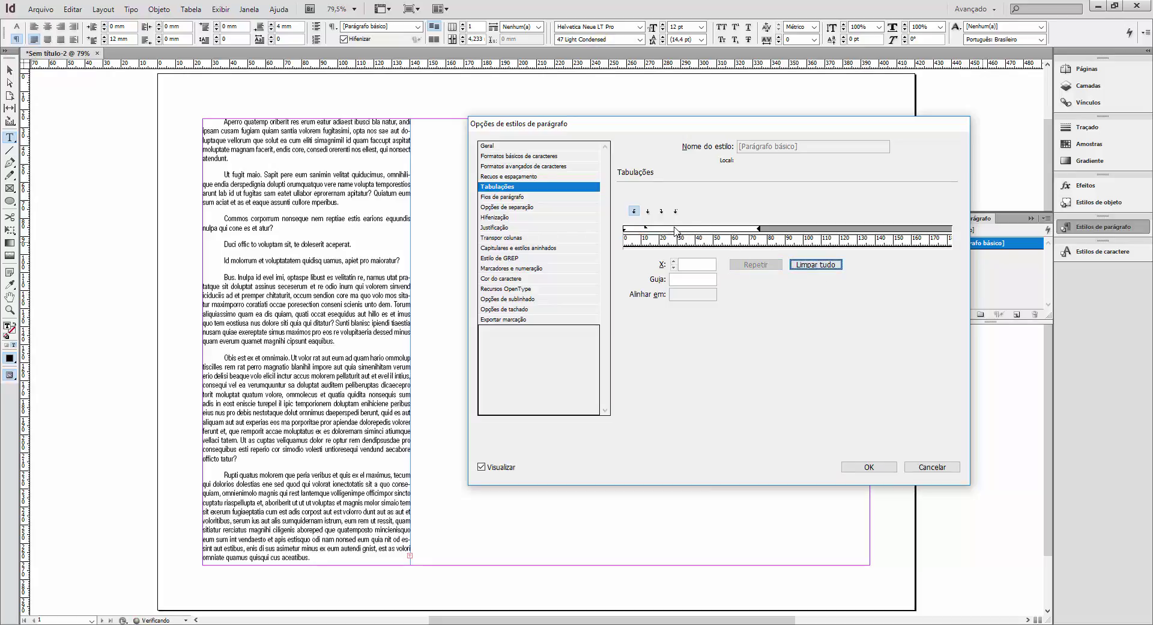
pyautogui.doubleClick(695, 265)
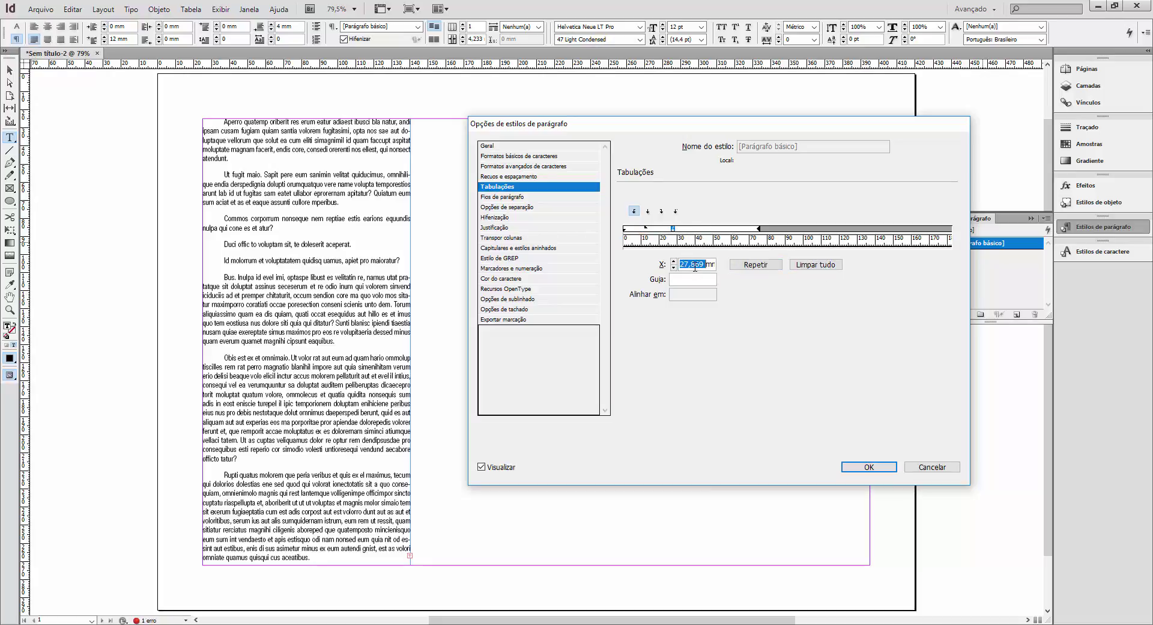
pyautogui.write('18')
pyautogui.click(756, 265)
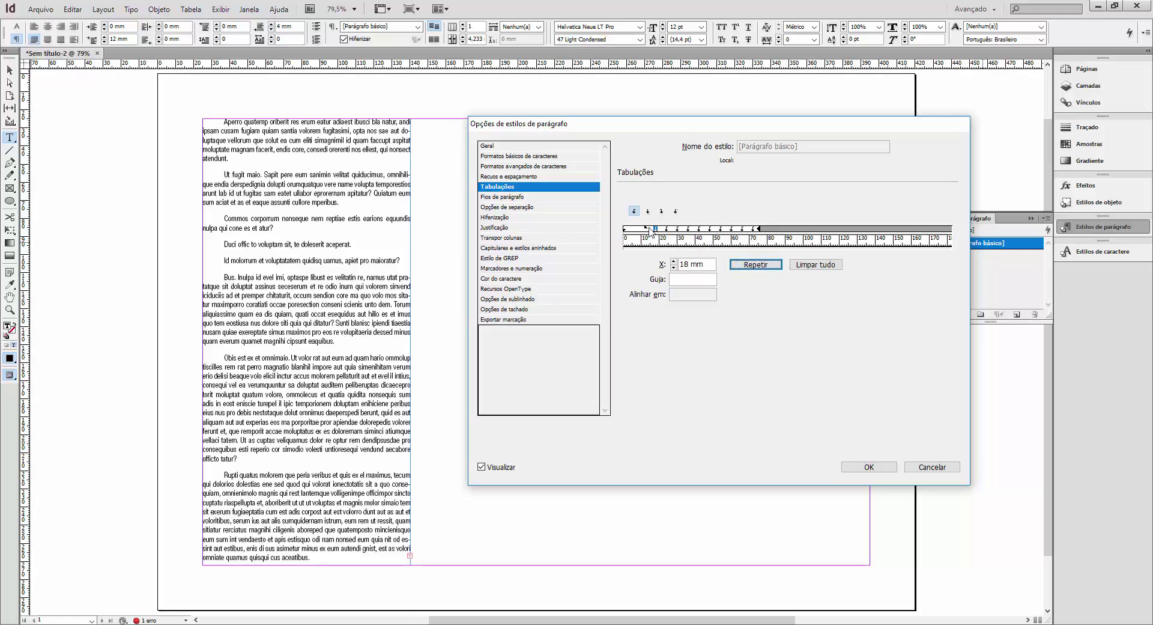
# Step: Try moving the first-line indent marker to 6,35 mm on the tab ruler, reset that indent to 12 mm and apply the style changes
pyautogui.moveTo(646, 230); pyautogui.dragTo(637, 230)
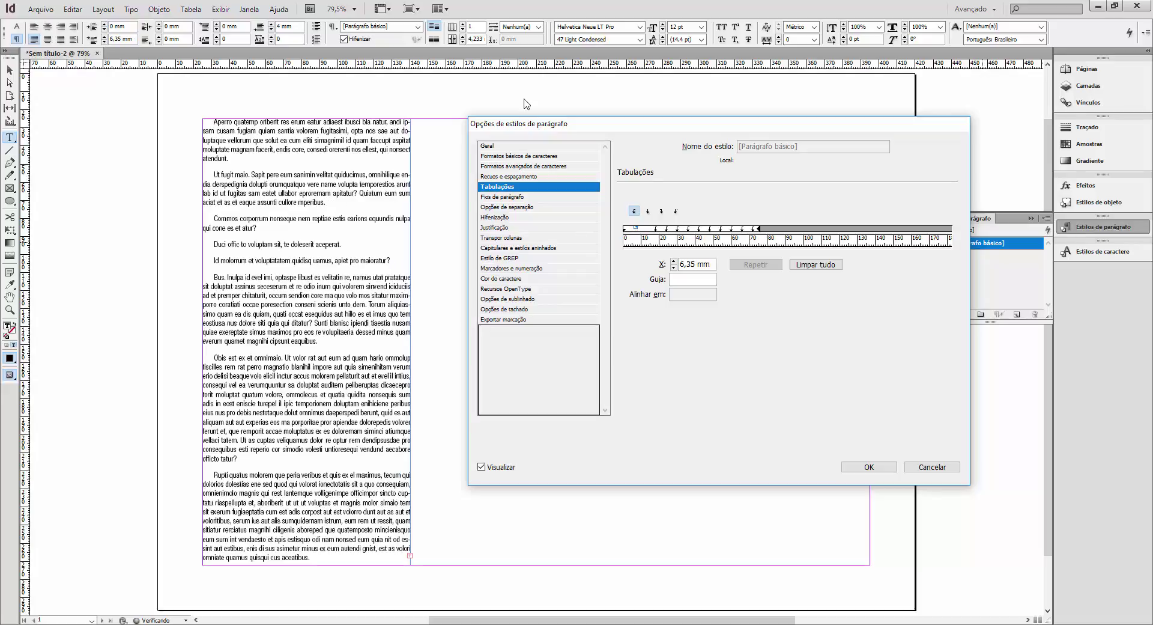
pyautogui.click(497, 168)
pyautogui.click(499, 177)
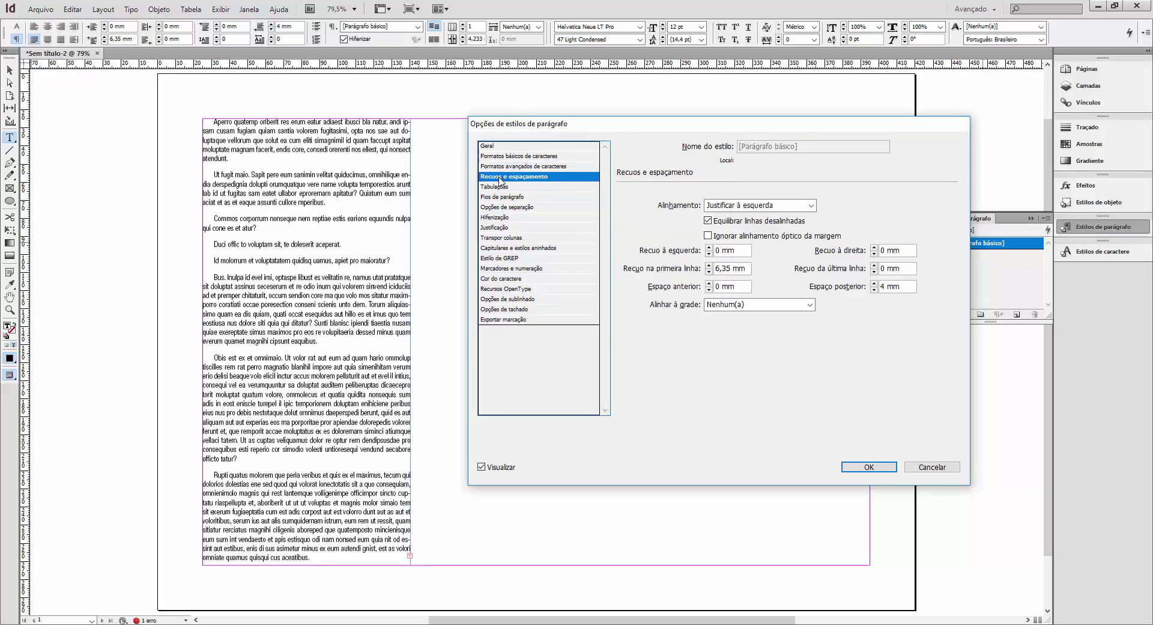
pyautogui.doubleClick(724, 268)
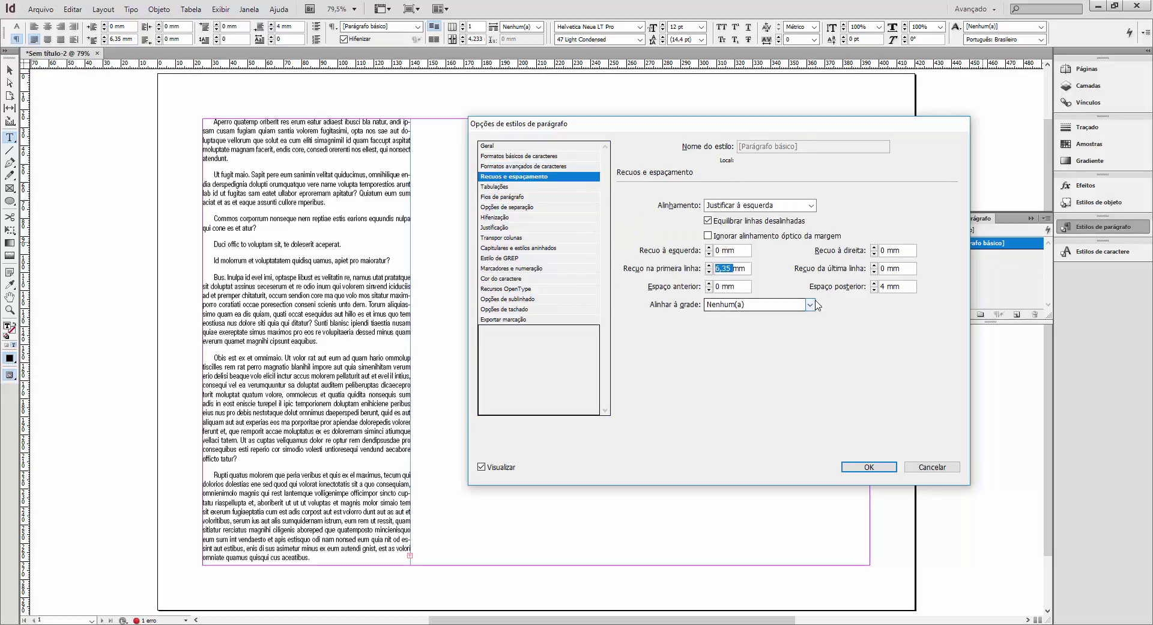
pyautogui.write('12')
pyautogui.press('Return')
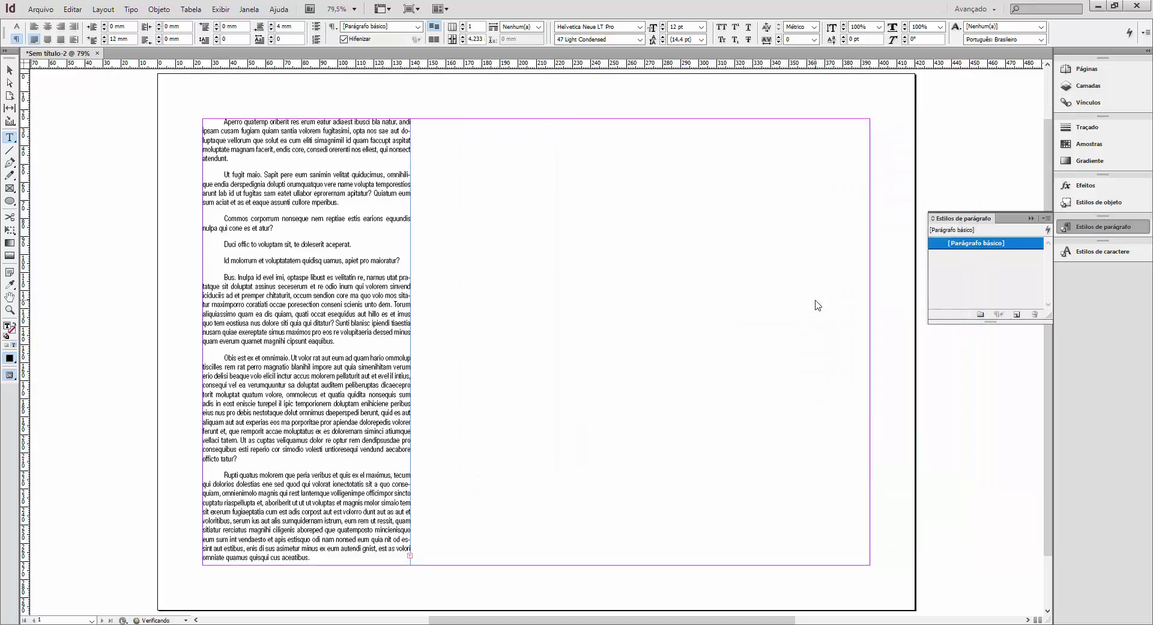
# Step: Reopen the basic paragraph style and compare its first-line indent on the tab ruler with the indents and spacing settings
pyautogui.doubleClick(979, 247)
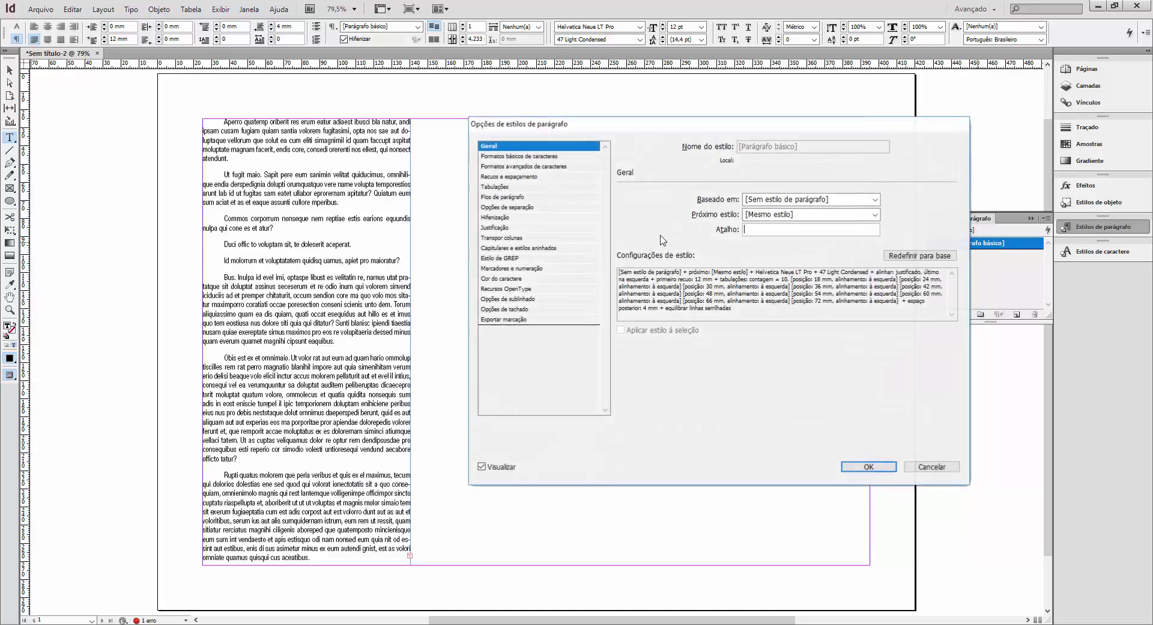
pyautogui.click(512, 177)
pyautogui.click(530, 187)
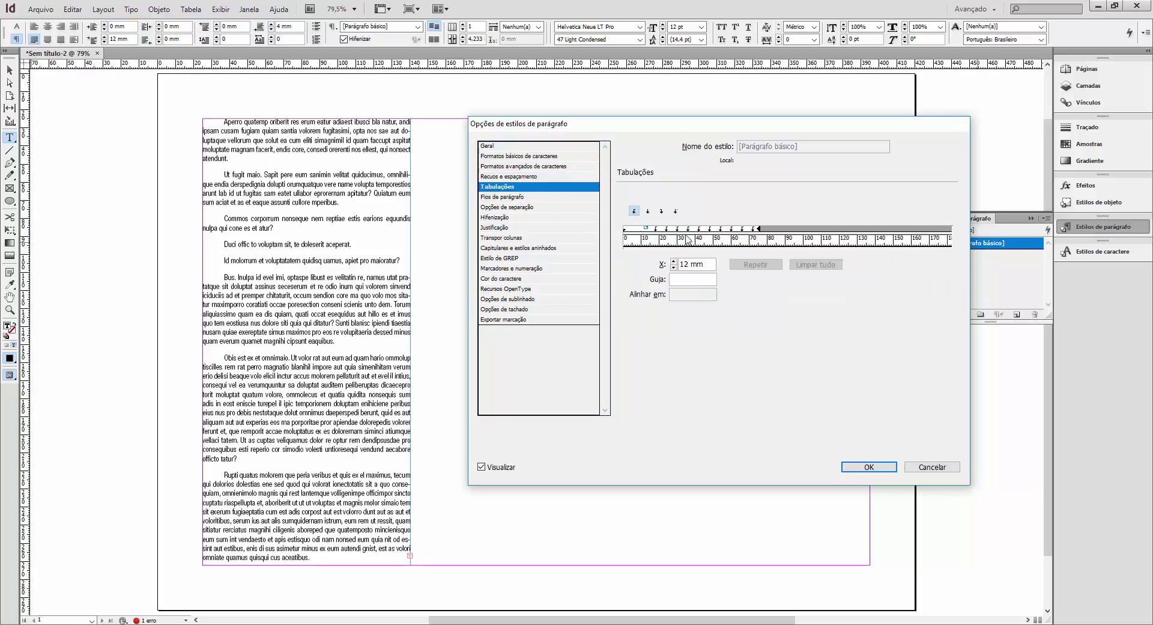
pyautogui.click(646, 229)
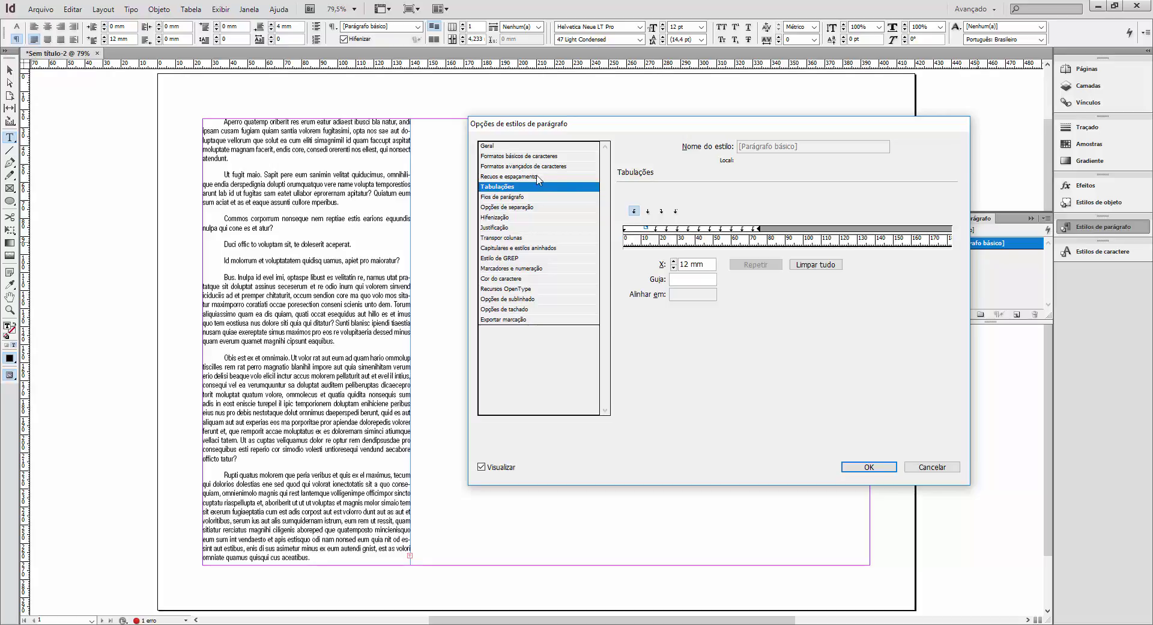
pyautogui.click(534, 177)
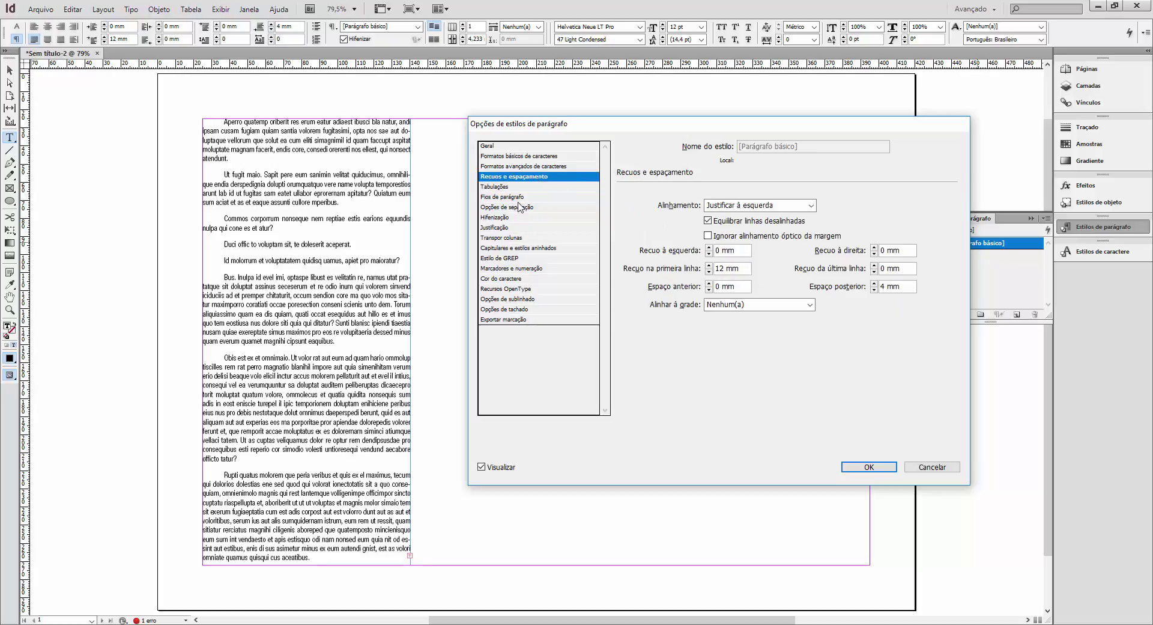
pyautogui.click(517, 187)
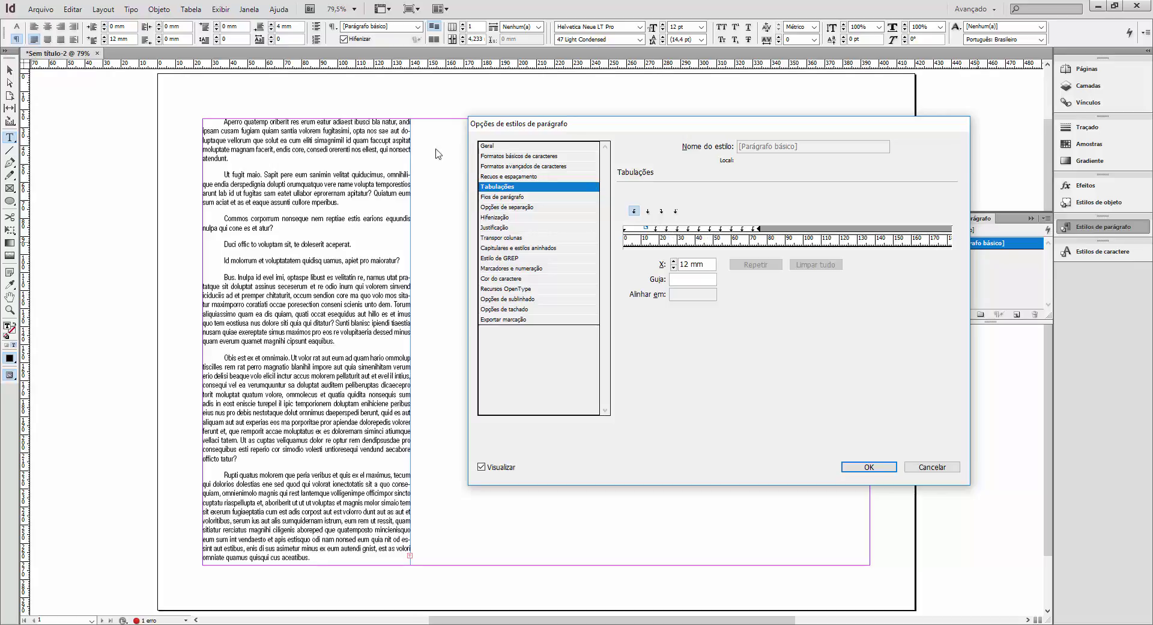
# Step: Try enabling the rule above paragraphs in the style's Fios de parágrafo settings, and disable it again with Fio acima still selected
pyautogui.click(502, 197)
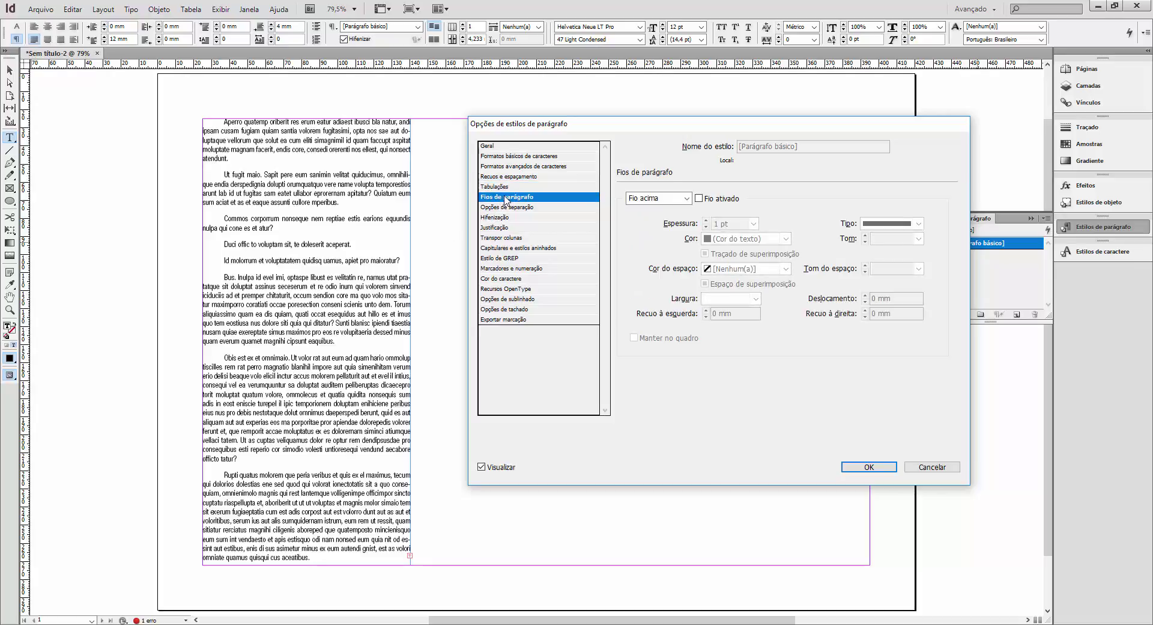
pyautogui.click(699, 199)
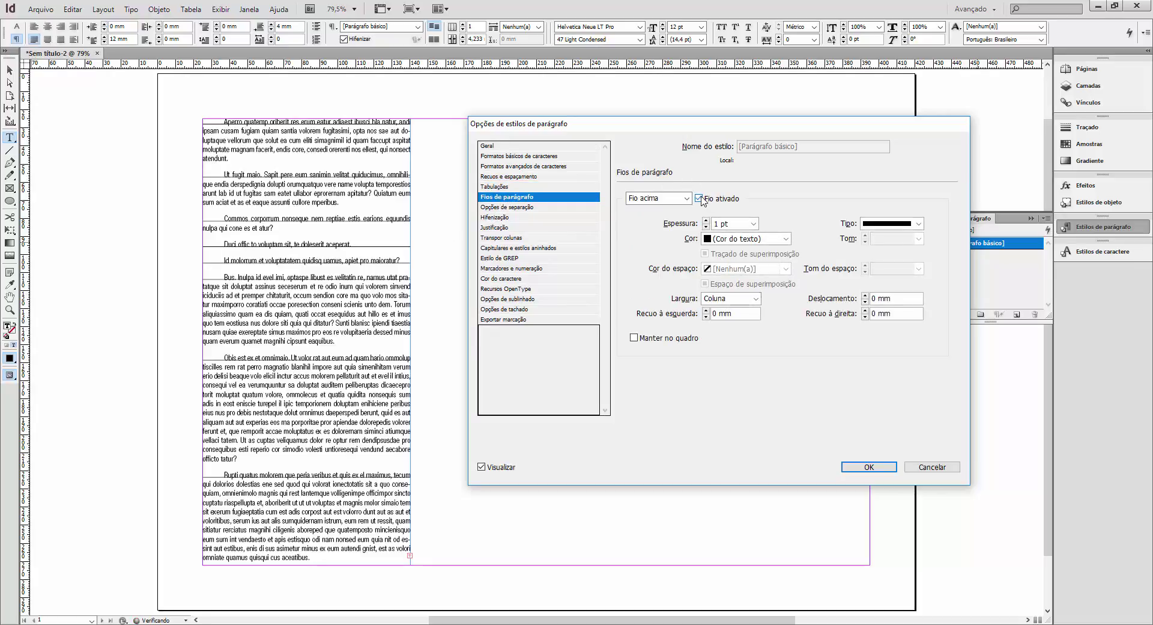
pyautogui.click(700, 199)
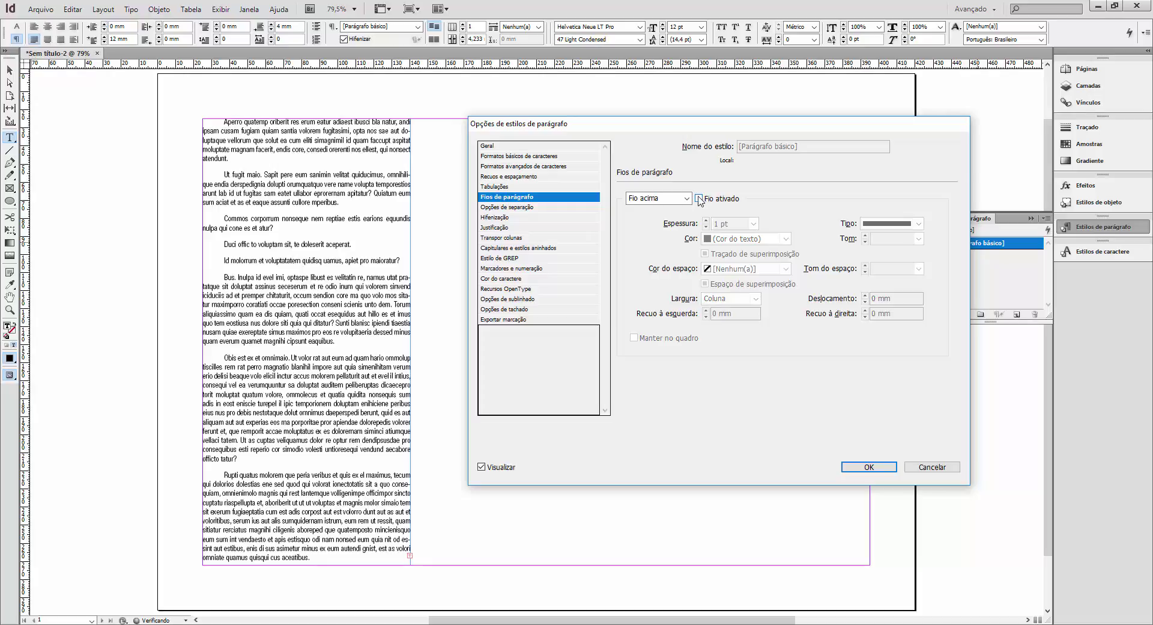
pyautogui.click(685, 198)
pyautogui.click(652, 209)
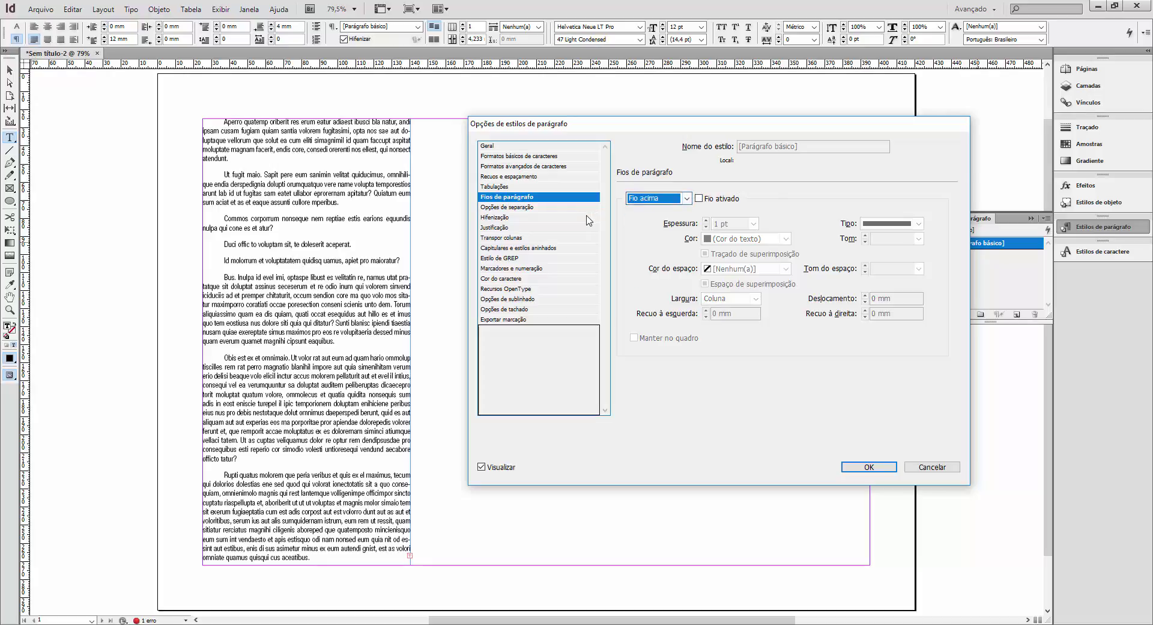
# Step: Set the glyph scale in the style's justification settings to a minimum of 90% and a maximum of 110%, and apply the changes
pyautogui.click(561, 209)
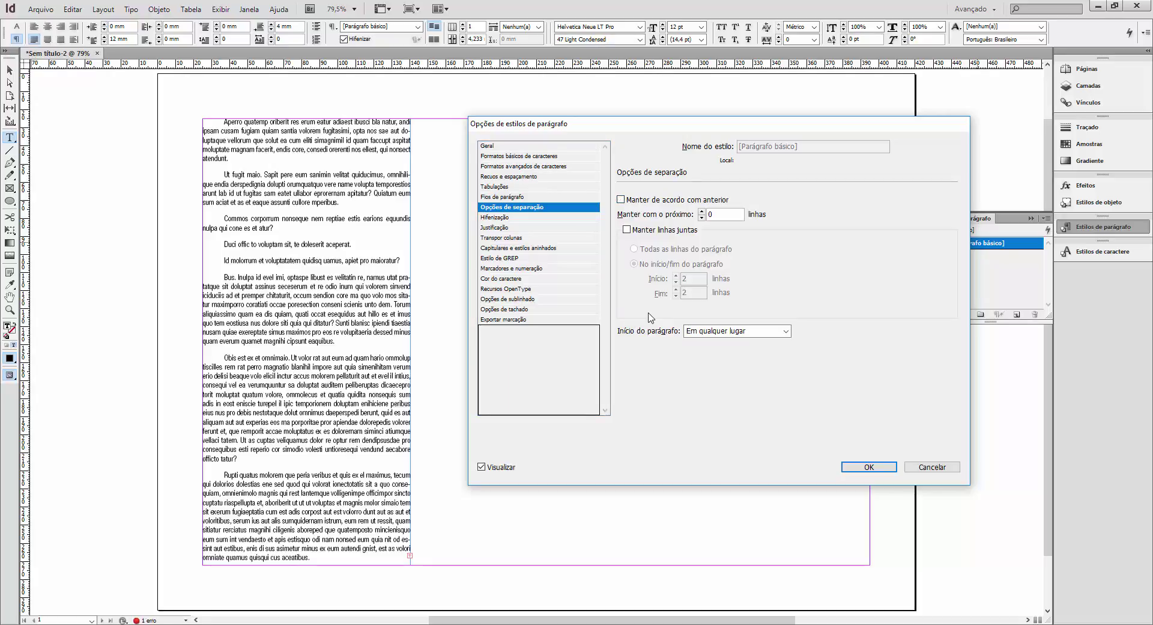
pyautogui.click(501, 218)
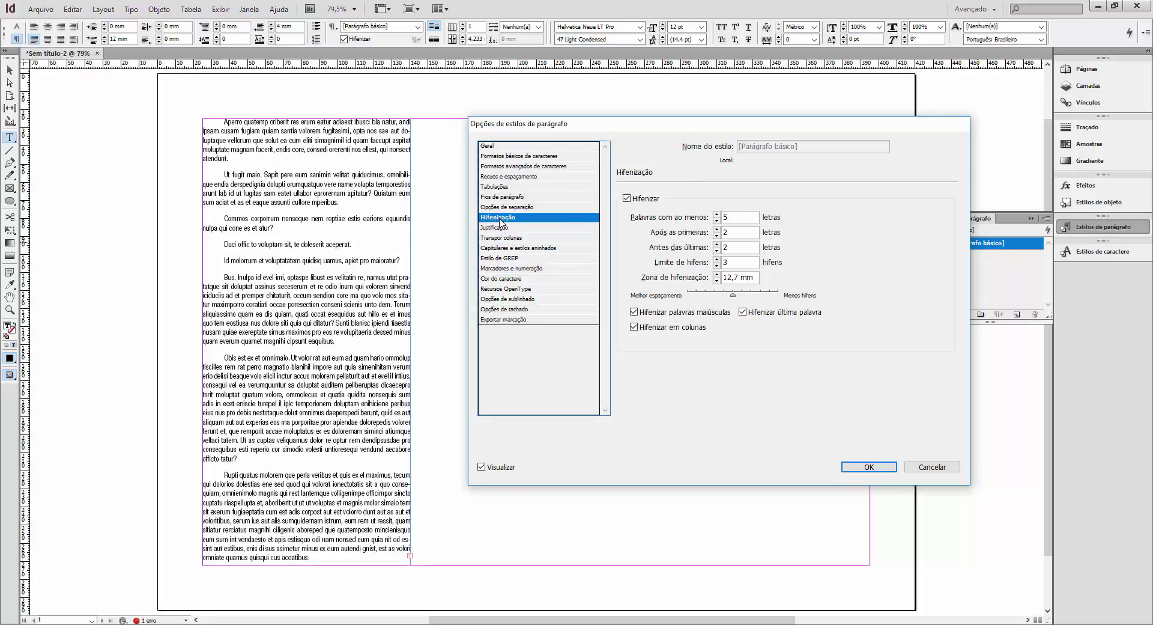
pyautogui.click(531, 228)
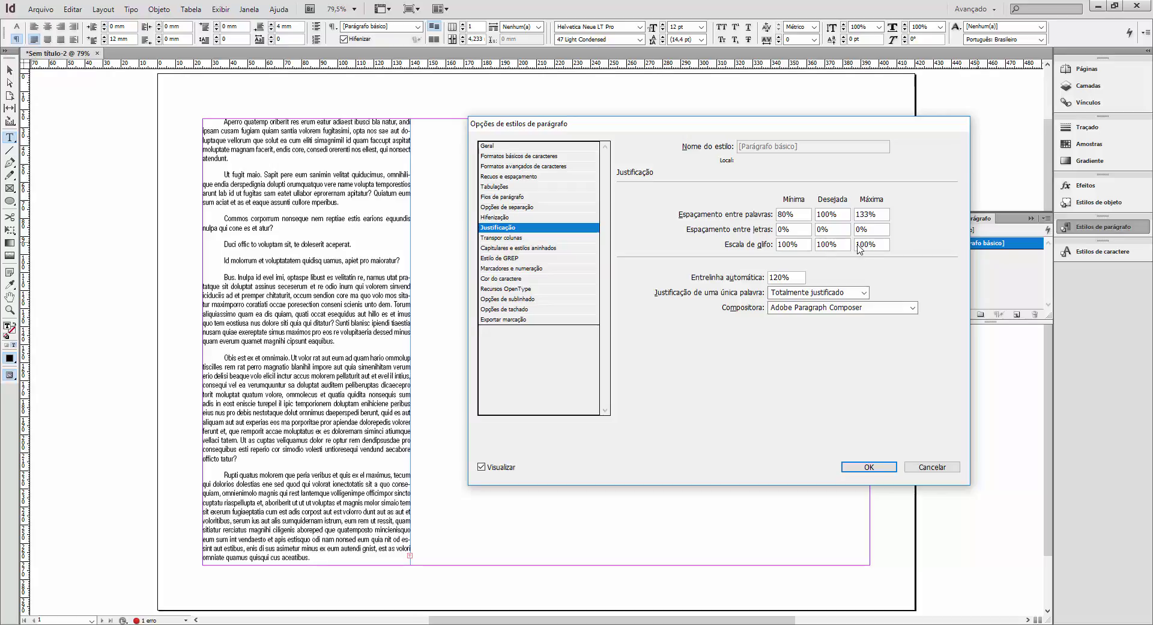
pyautogui.doubleClick(785, 249)
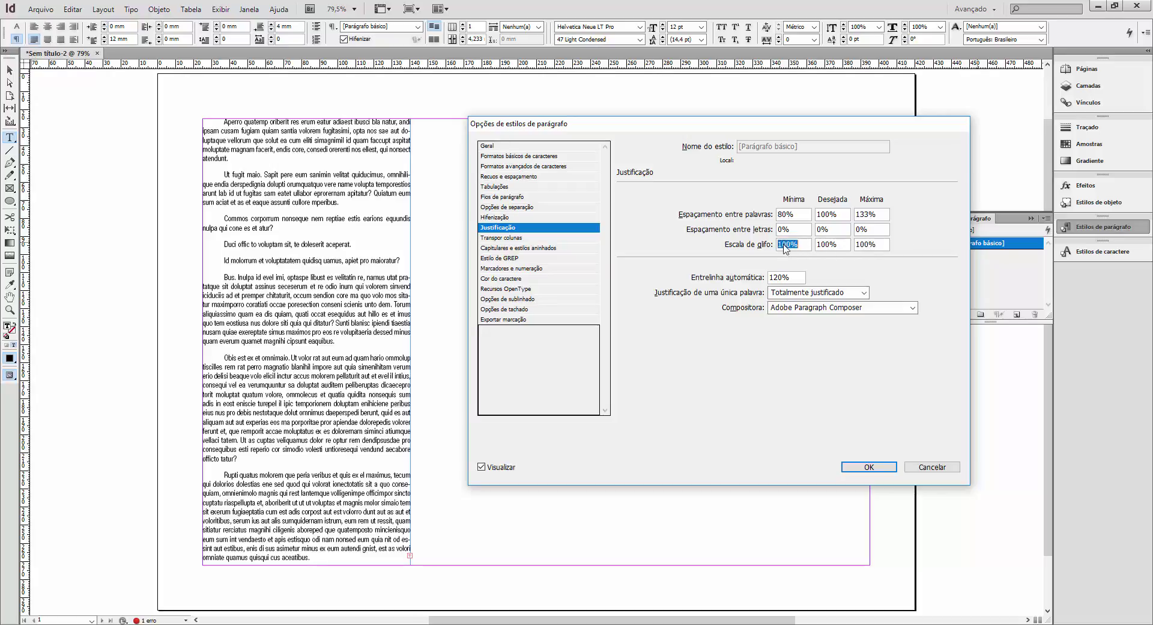
pyautogui.write('90')
pyautogui.press('Tab')
pyautogui.press('Tab')
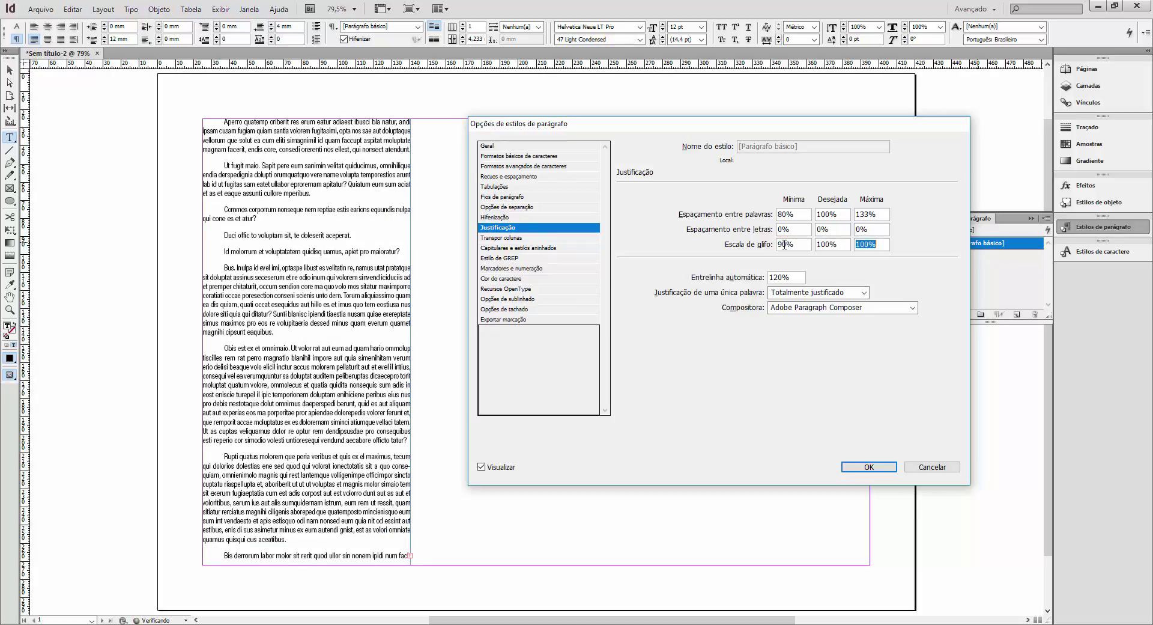
pyautogui.write('11')
pyautogui.press('Return')
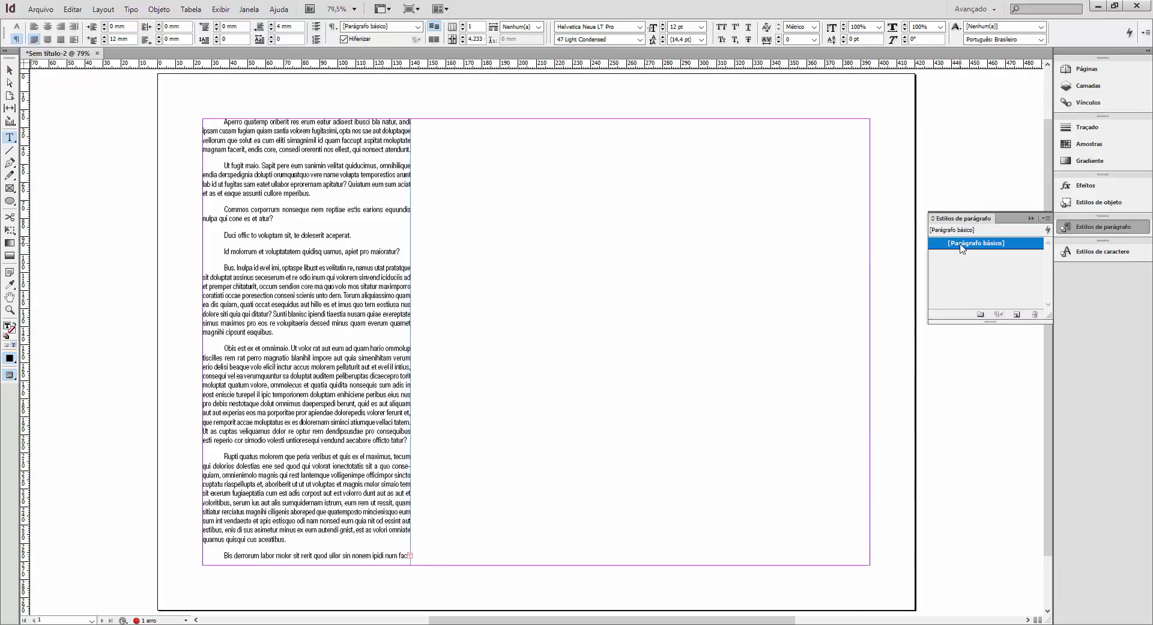
# Step: Reopen the basic paragraph style and review its settings from advanced character formats through to justification
pyautogui.doubleClick(963, 244)
pyautogui.click(508, 165)
pyautogui.click(510, 177)
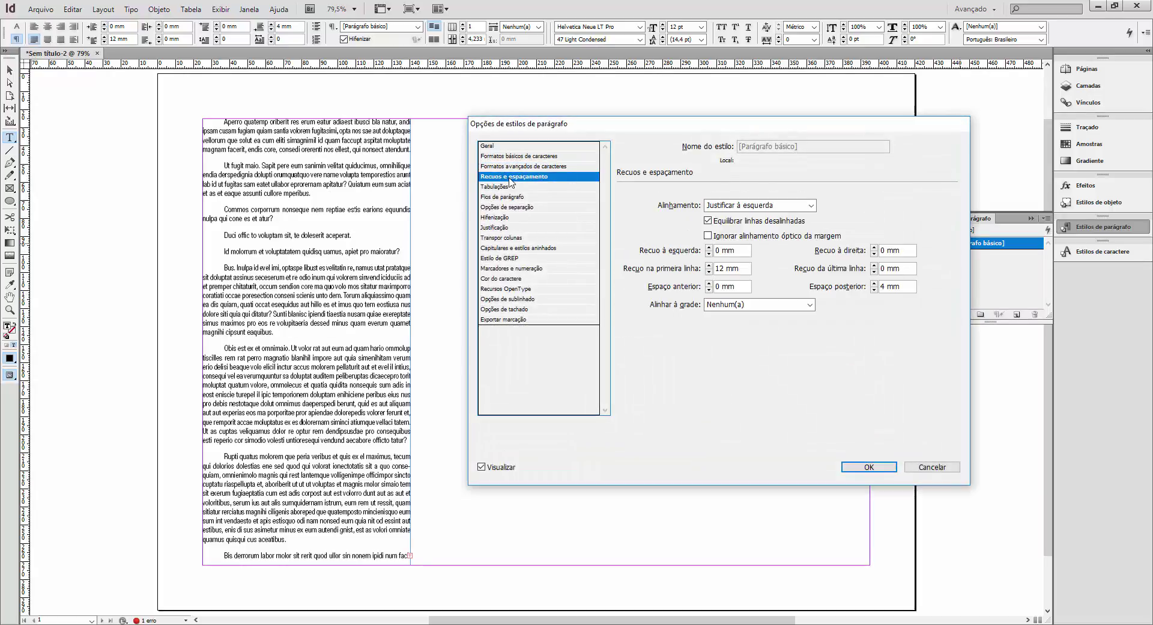
pyautogui.click(508, 187)
pyautogui.click(502, 197)
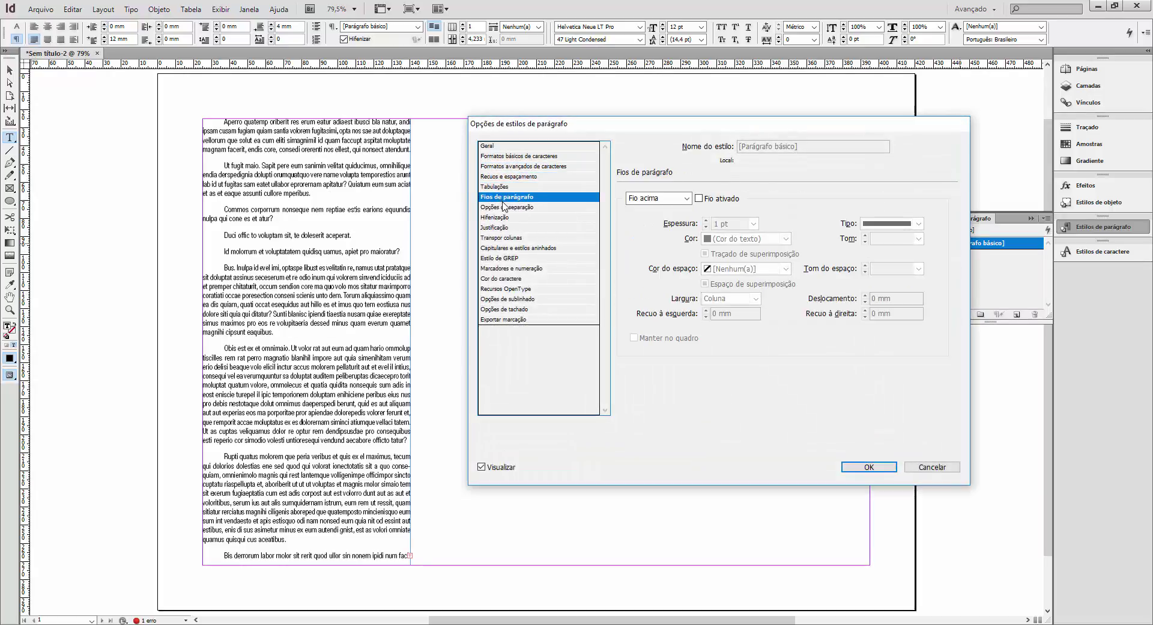
pyautogui.click(504, 207)
pyautogui.click(500, 217)
pyautogui.click(502, 227)
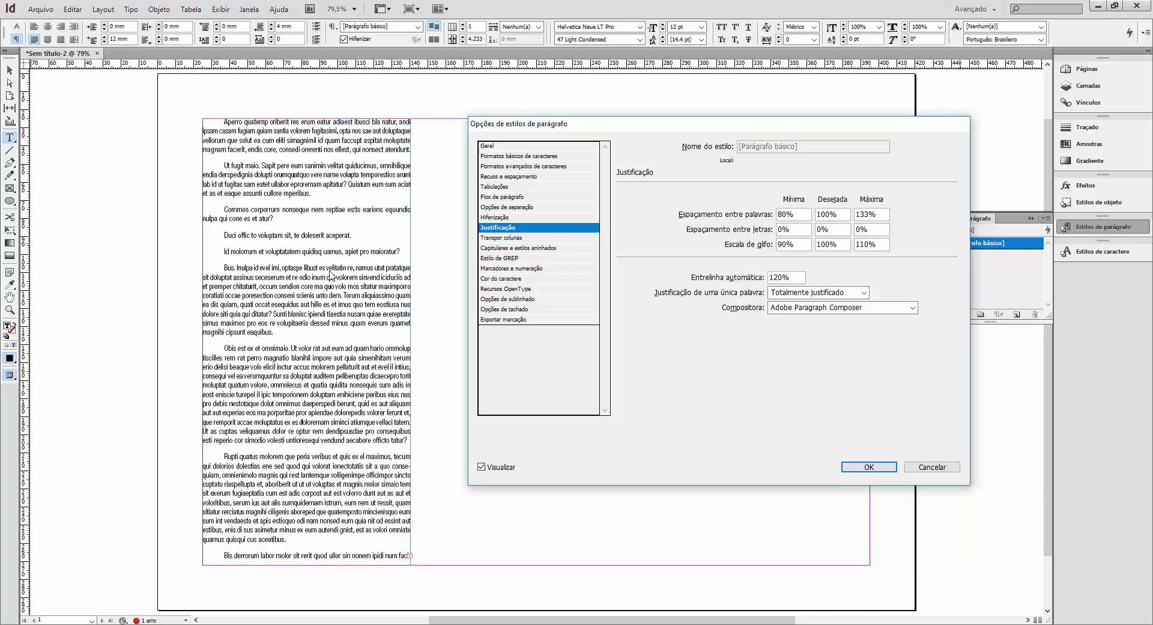
# Step: Try the Dividir coluna paragraph layout with two and more subcolumns, and return the layout to Coluna única
pyautogui.click(512, 240)
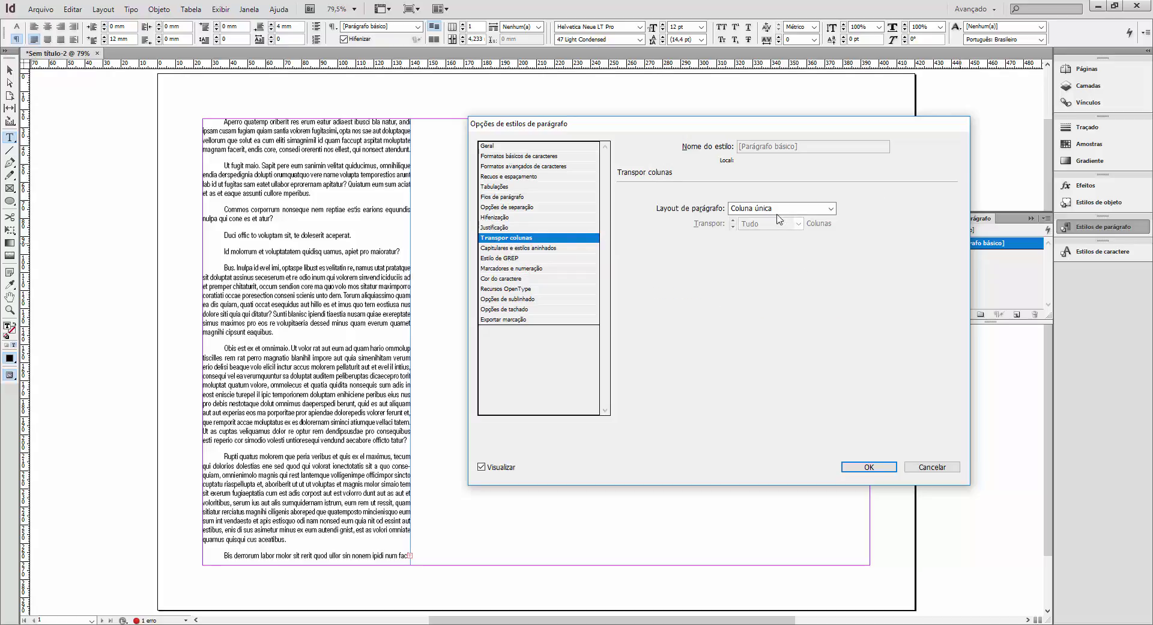
pyautogui.click(830, 209)
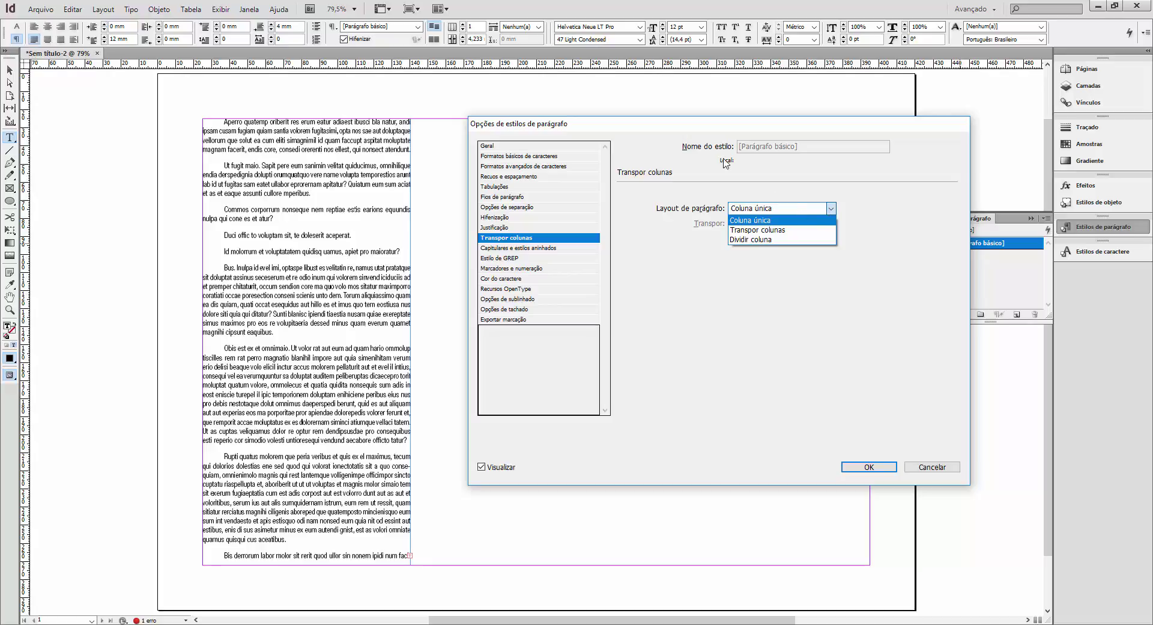
pyautogui.click(752, 239)
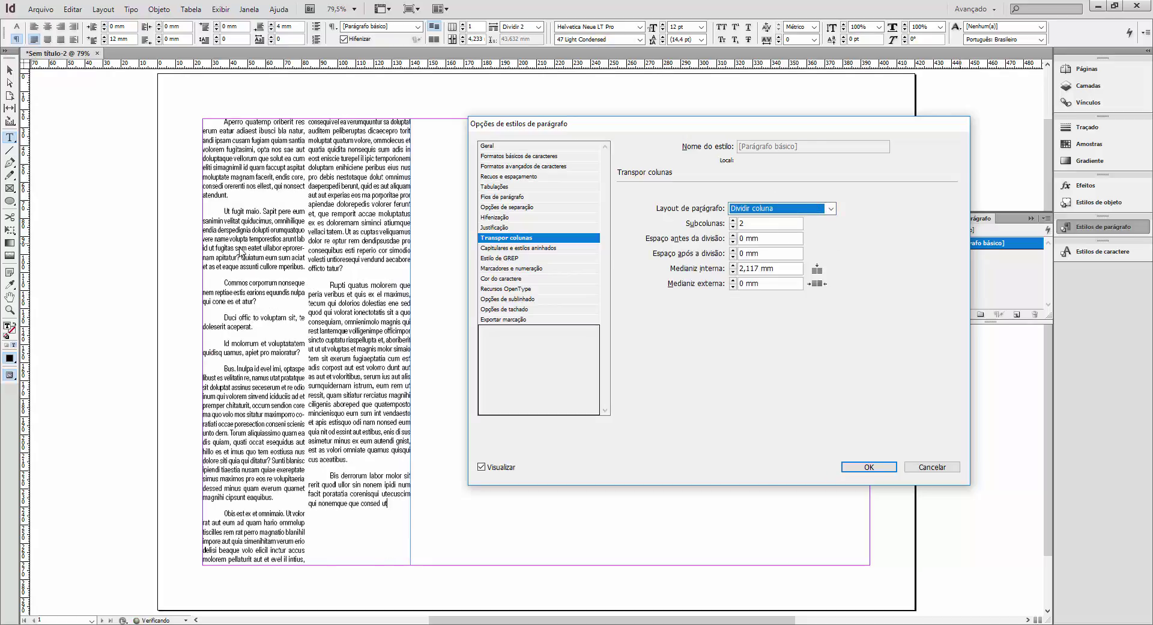
pyautogui.click(734, 220)
pyautogui.click(733, 220)
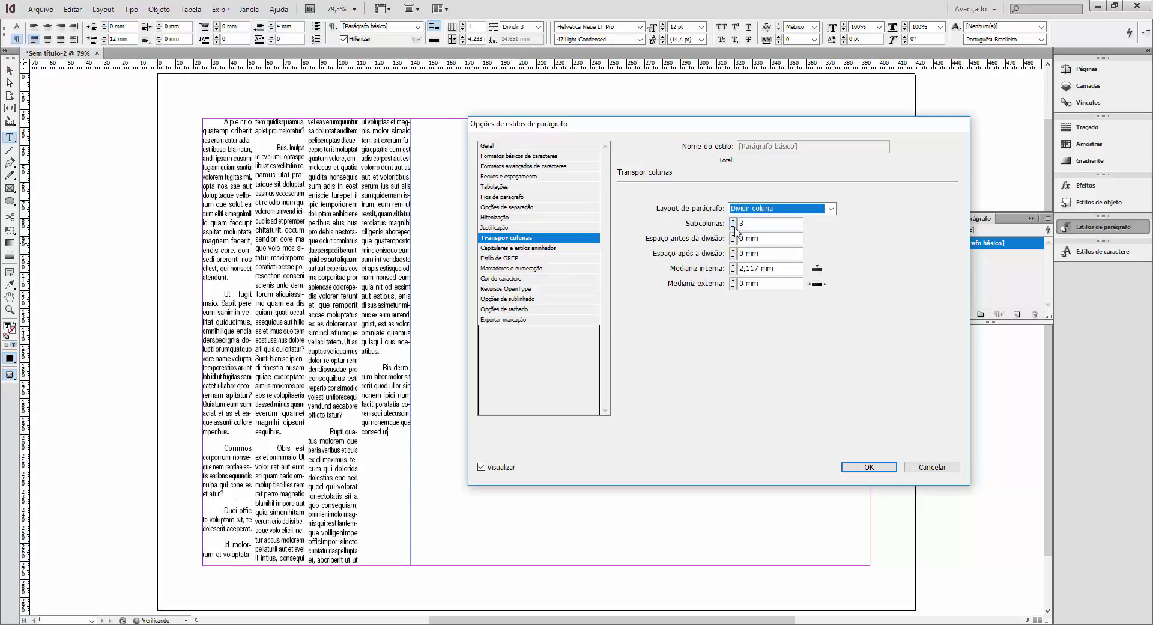
pyautogui.click(733, 226)
pyautogui.click(830, 208)
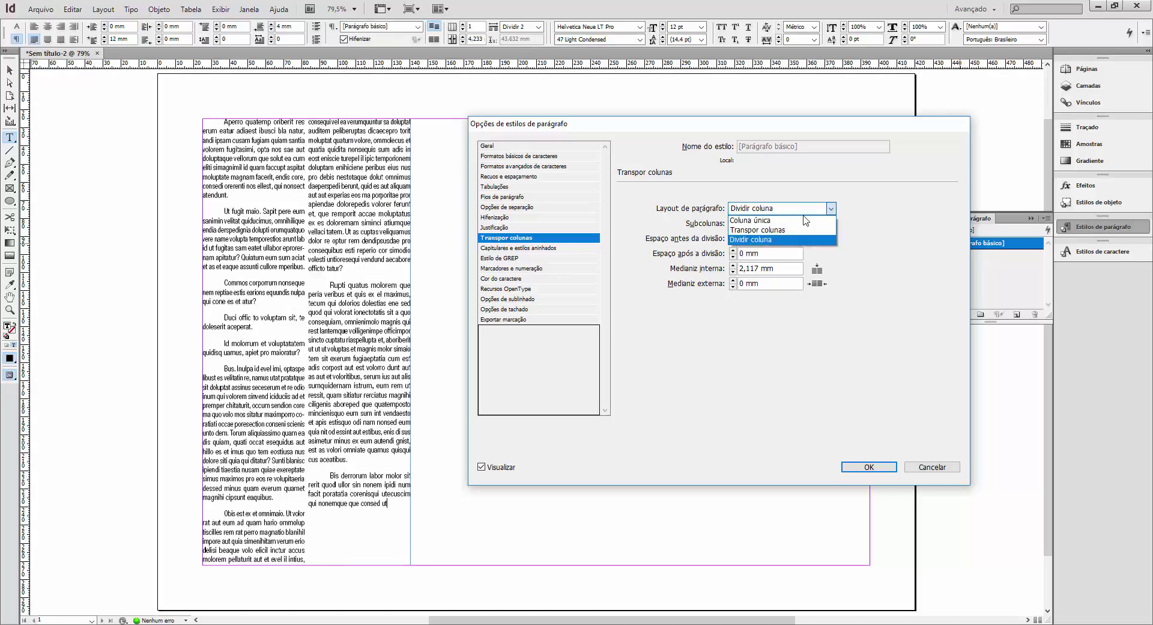
pyautogui.click(781, 220)
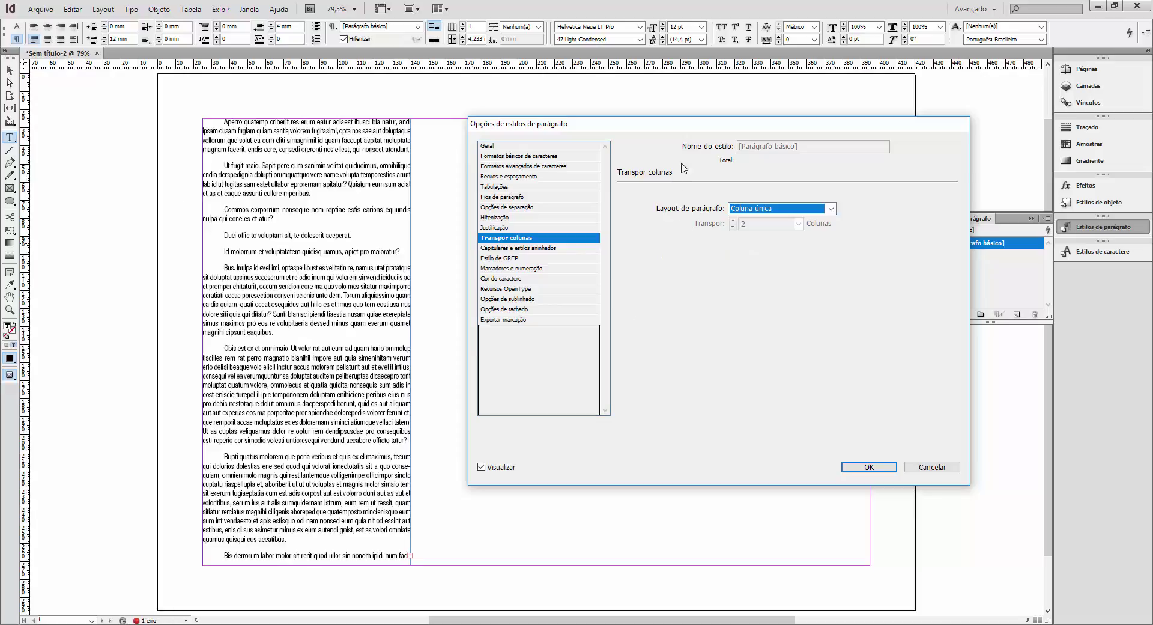
# Step: Review the style's drop cap and nested style, GREP style, and bullet and numbering settings, including the drop cap character style choices
pyautogui.click(512, 249)
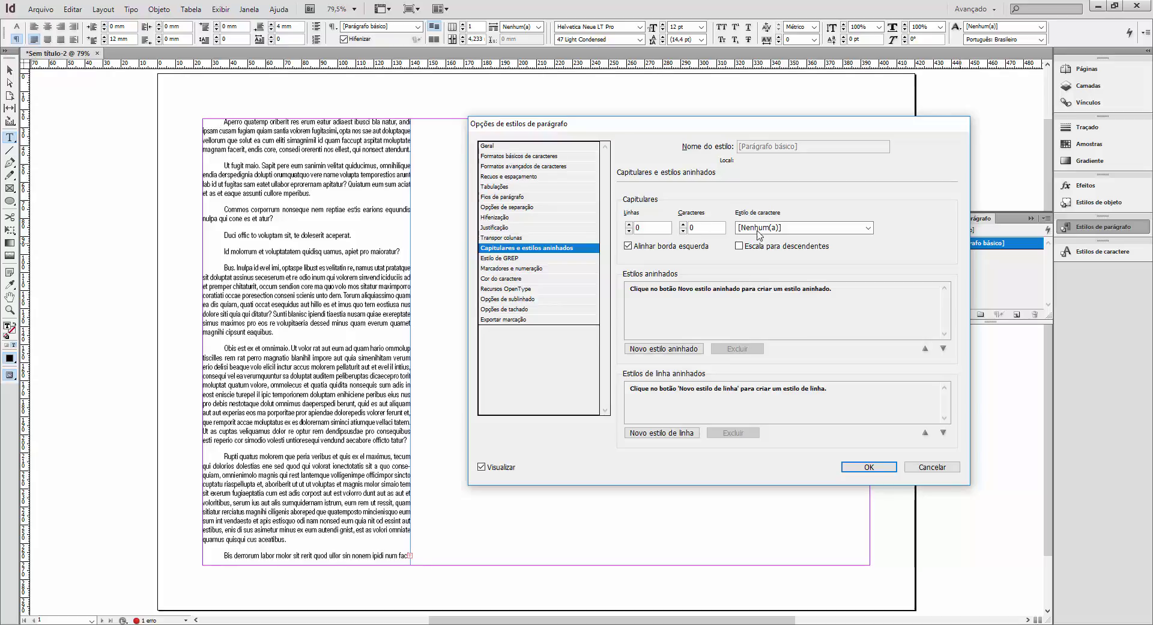
pyautogui.click(863, 229)
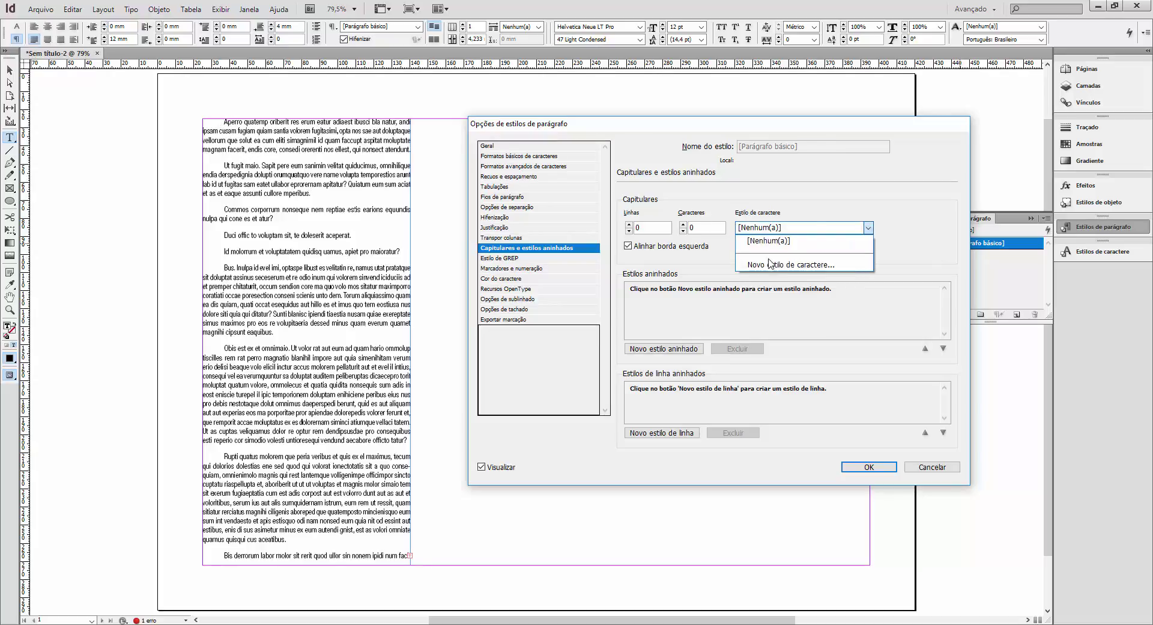
pyautogui.click(869, 241)
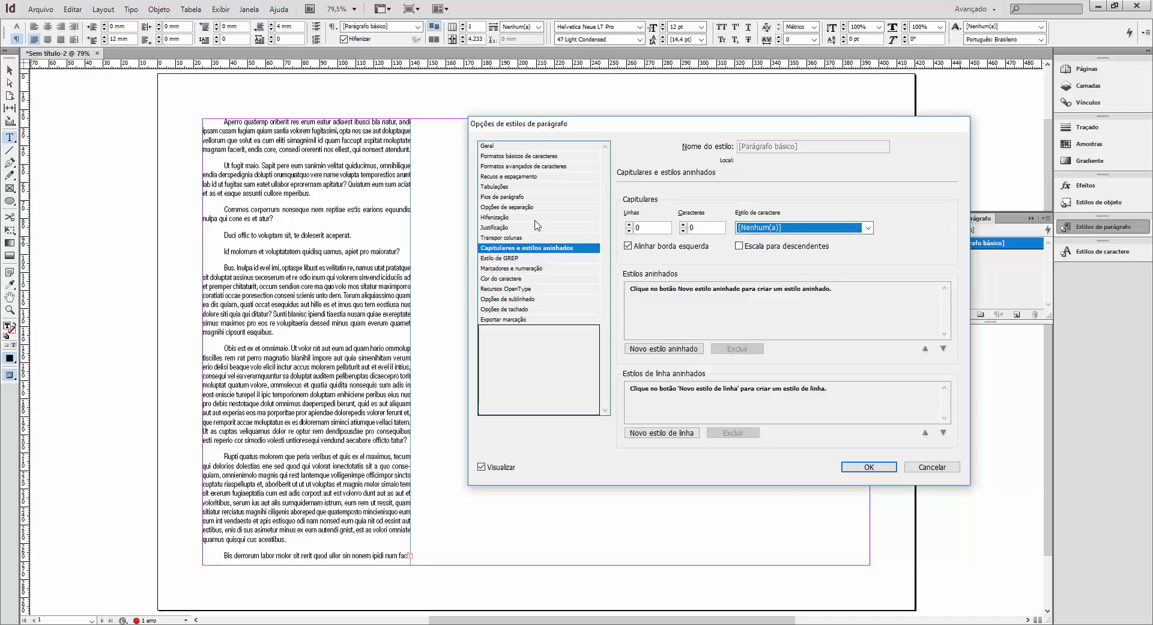
pyautogui.click(520, 260)
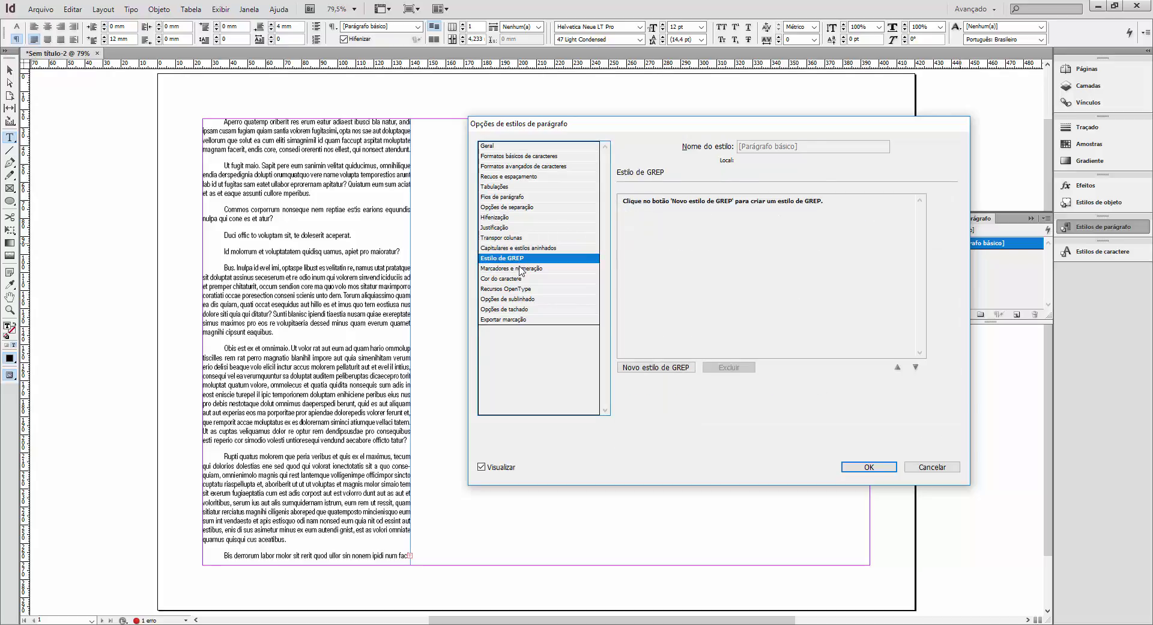
pyautogui.click(520, 269)
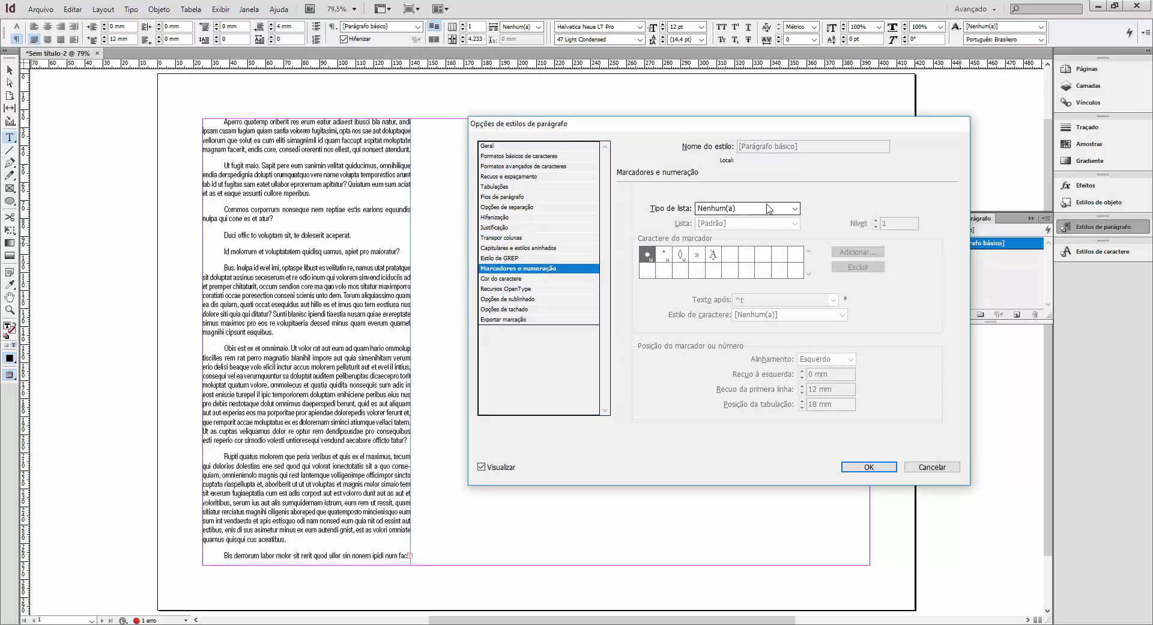
# Step: Try cyan, magenta and yellow strokes in the style's character colour settings, and return the stroke to [Nenhuma]
pyautogui.click(505, 278)
pyautogui.click(657, 235)
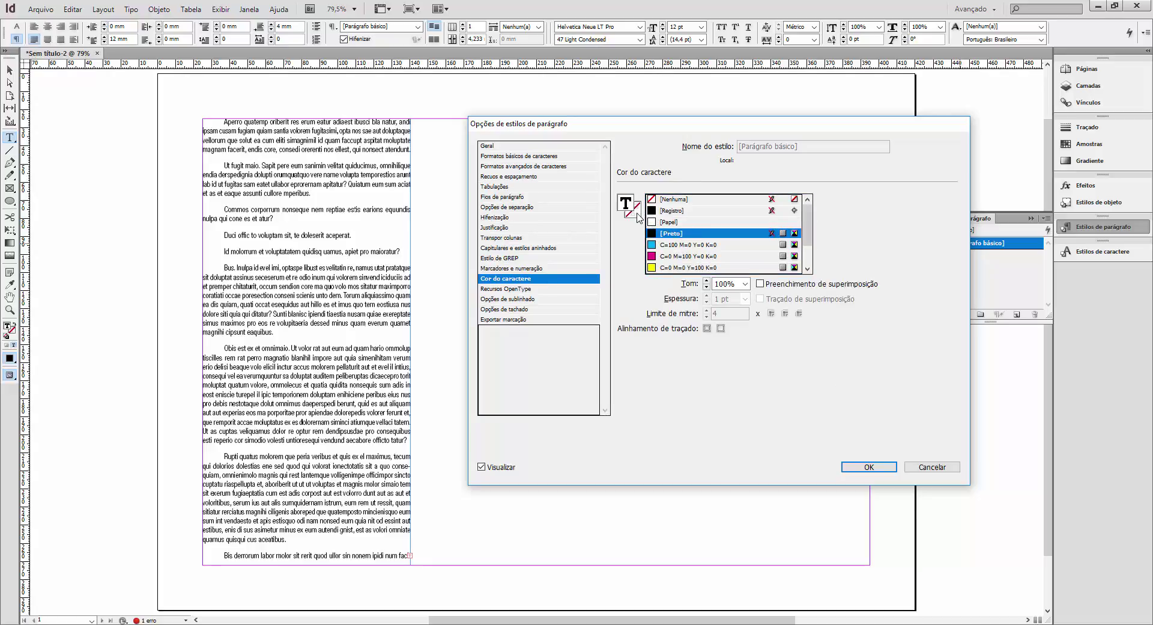
pyautogui.click(636, 215)
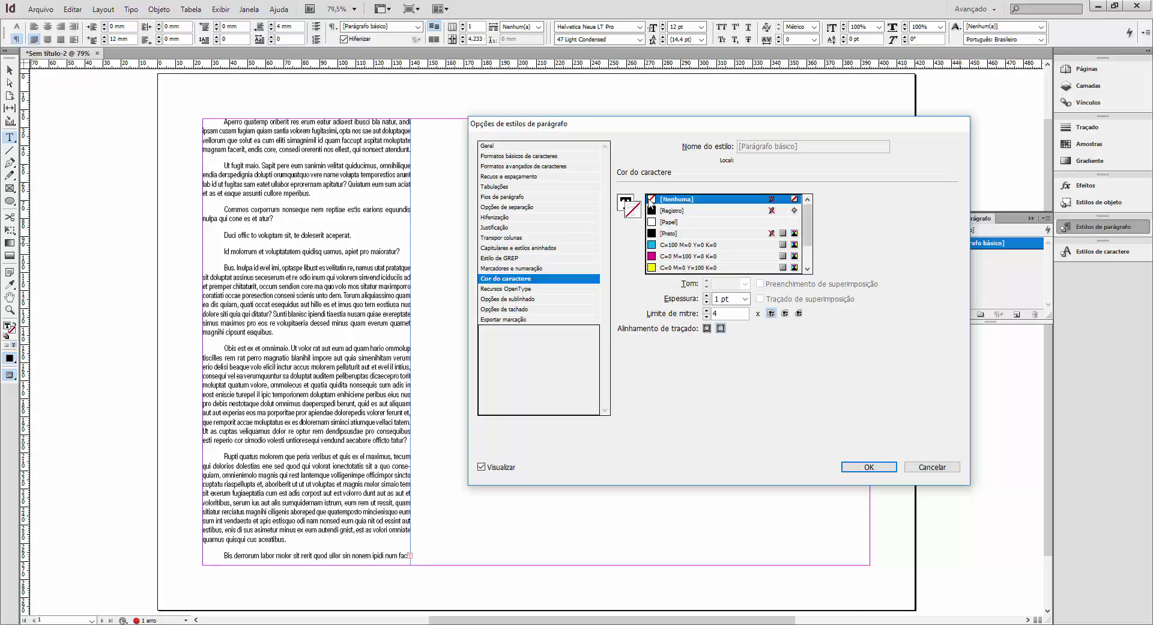
pyautogui.click(658, 245)
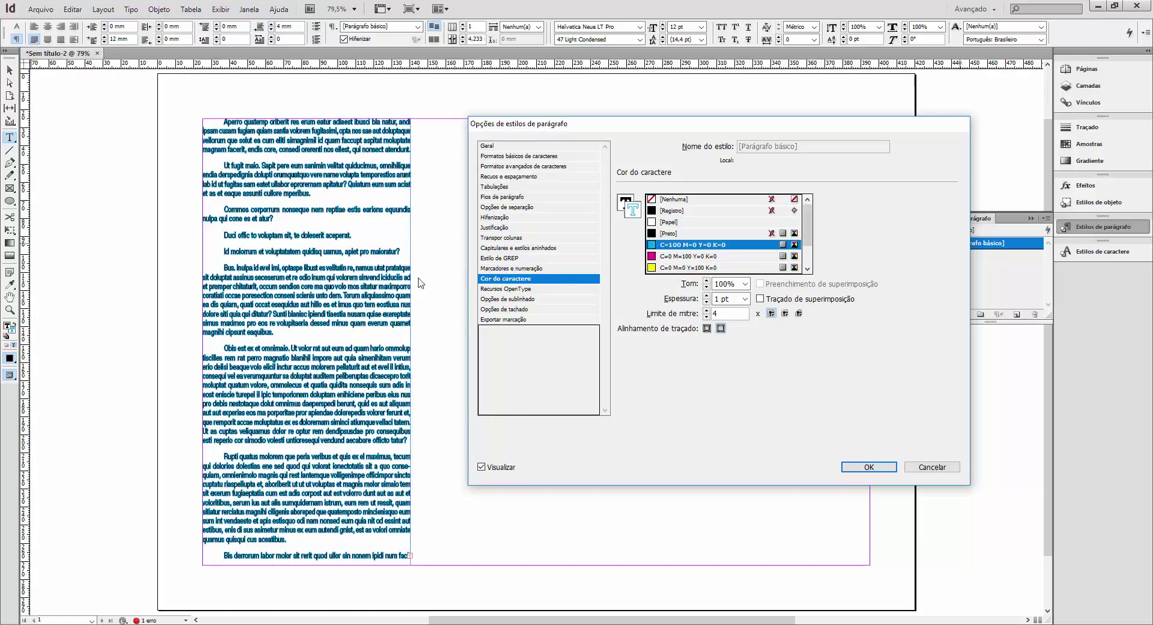
pyautogui.click(667, 256)
pyautogui.click(666, 267)
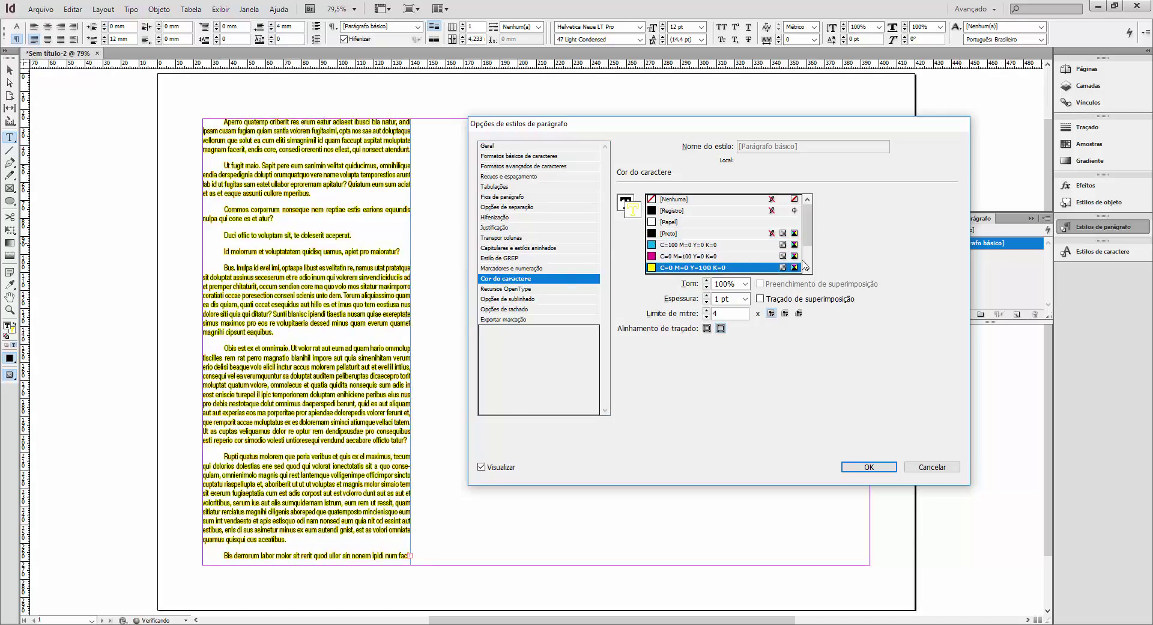
pyautogui.moveTo(808, 225)
pyautogui.mouseDown()
pyautogui.moveTo(808, 256)
pyautogui.moveTo(808, 222)
pyautogui.mouseUp()
pyautogui.click(673, 200)
# Step: Try cyan, magenta and yellow as the style's text fill colour, and return the fill to [Preto]
pyautogui.click(632, 203)
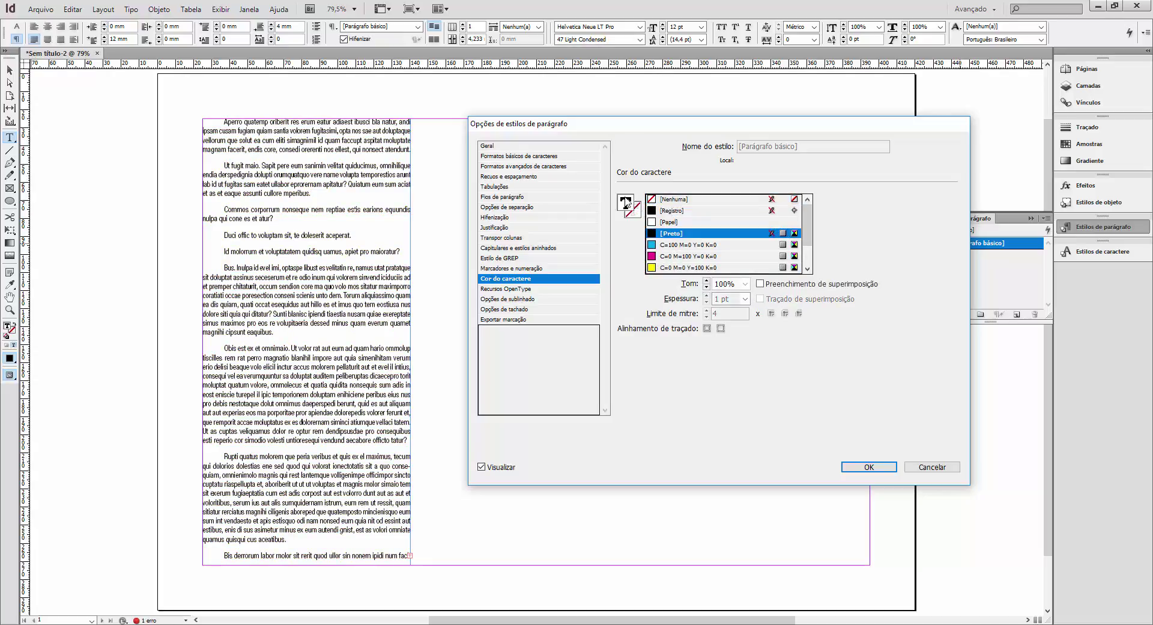
pyautogui.click(660, 245)
pyautogui.click(659, 257)
pyautogui.click(658, 267)
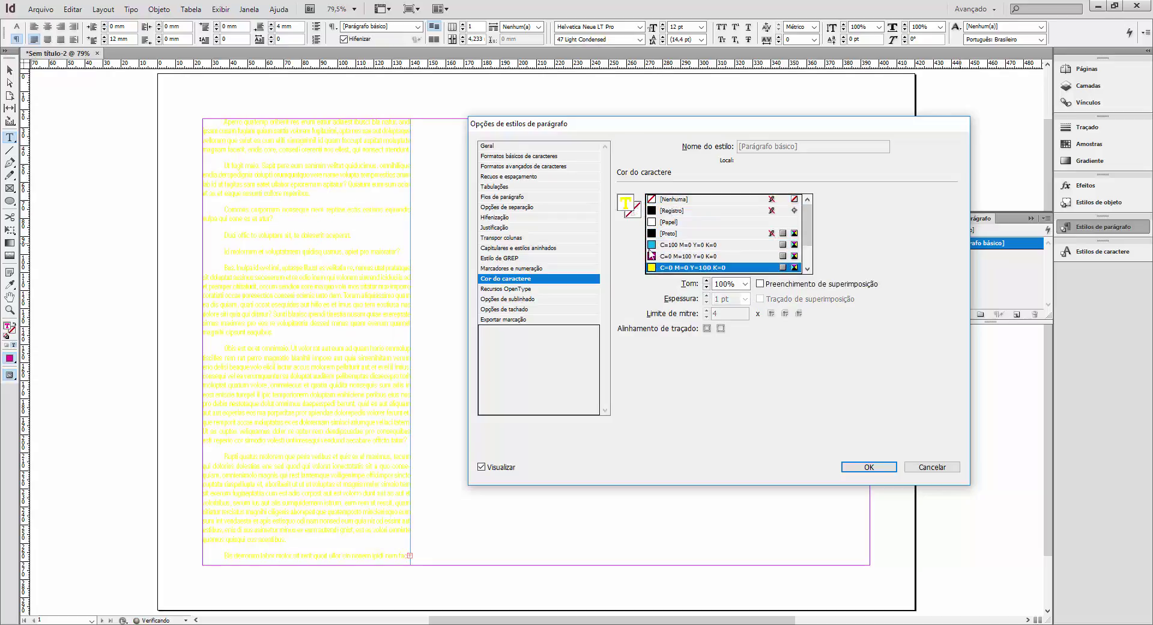
pyautogui.click(664, 233)
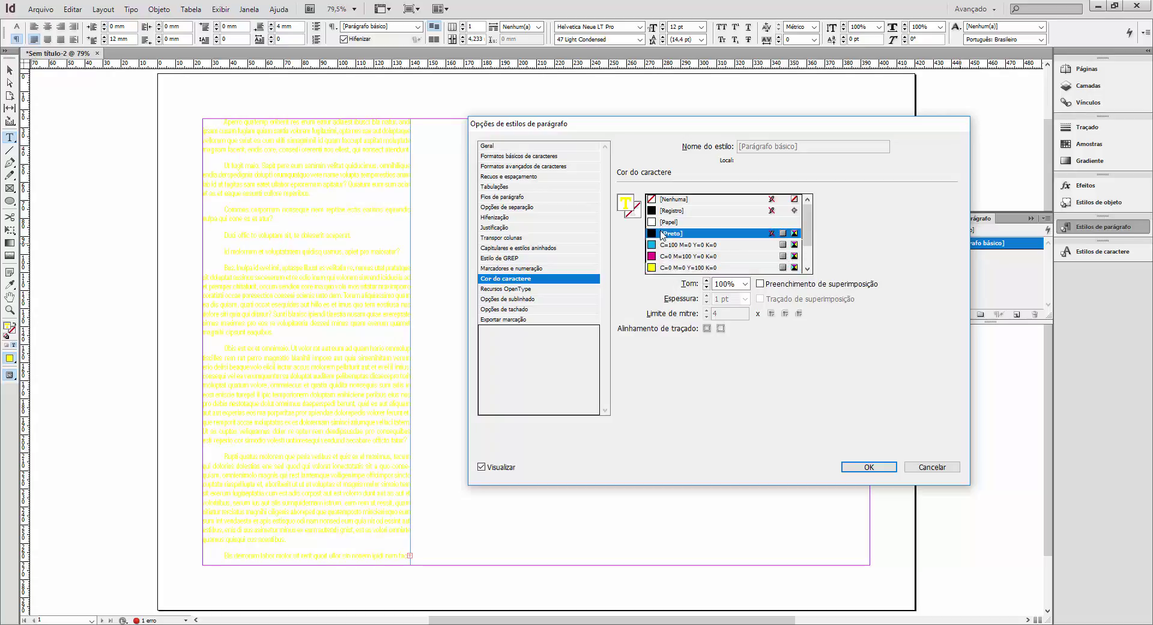
# Step: View the style's OpenType features, try the underline and strikethrough options, and turn both off again
pyautogui.click(506, 289)
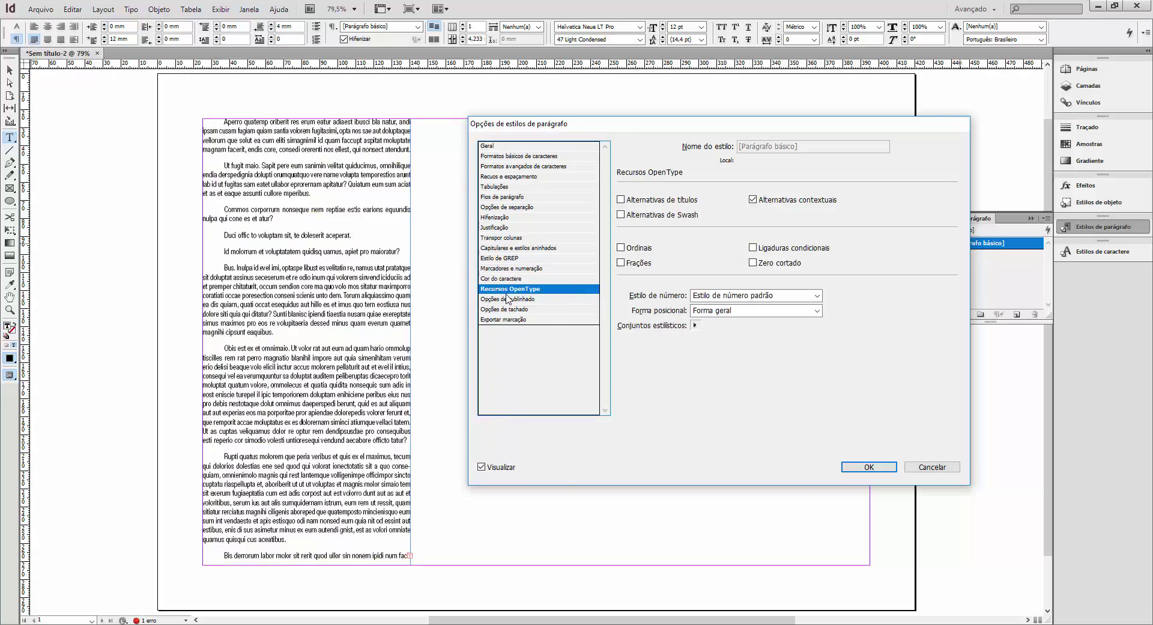
pyautogui.click(507, 298)
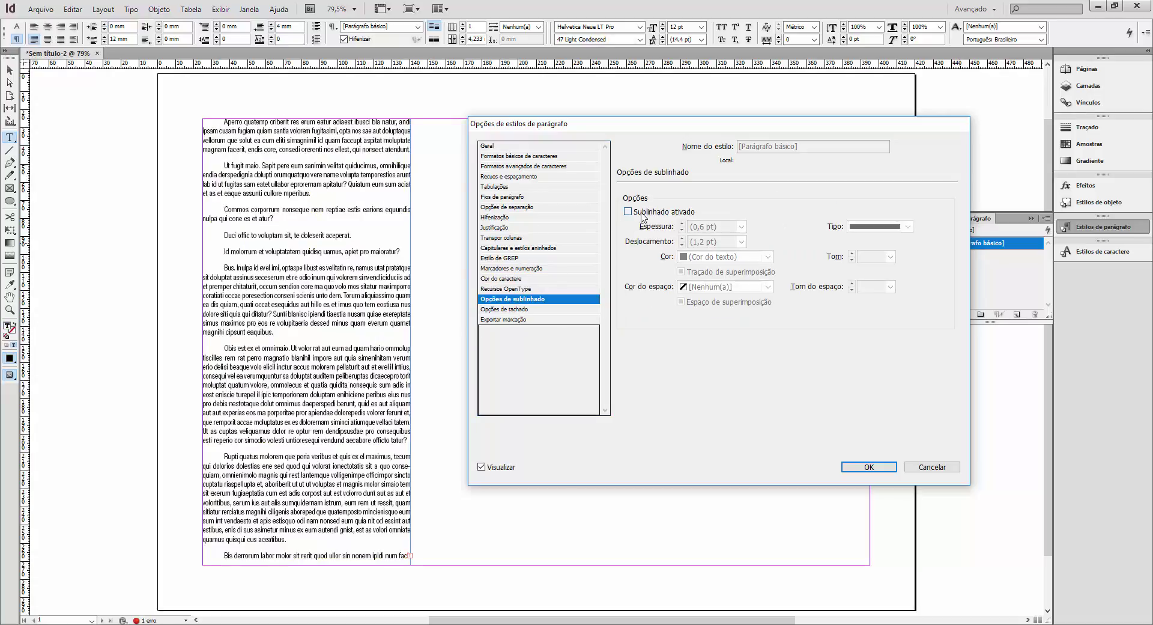
pyautogui.click(641, 214)
pyautogui.click(641, 214)
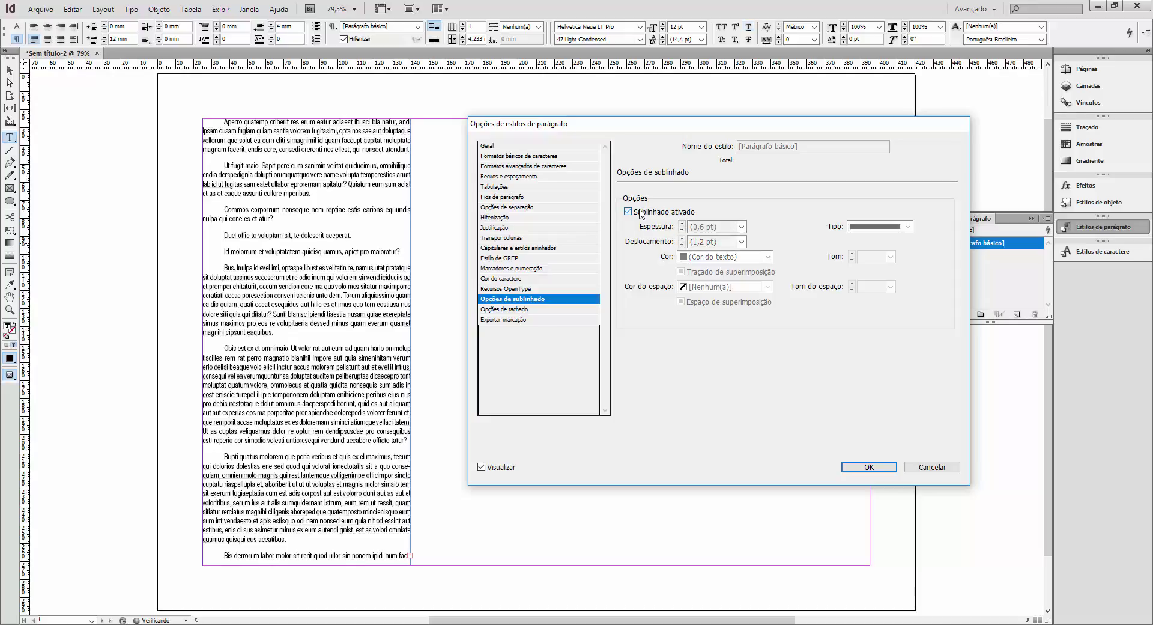
pyautogui.click(520, 310)
pyautogui.click(634, 214)
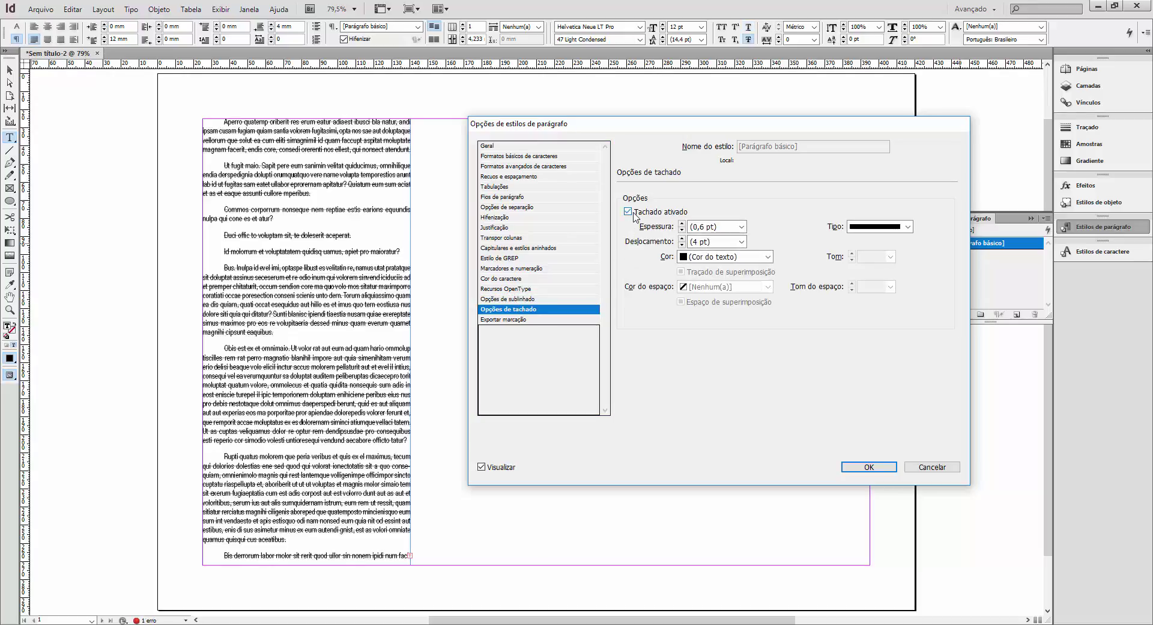
pyautogui.click(634, 213)
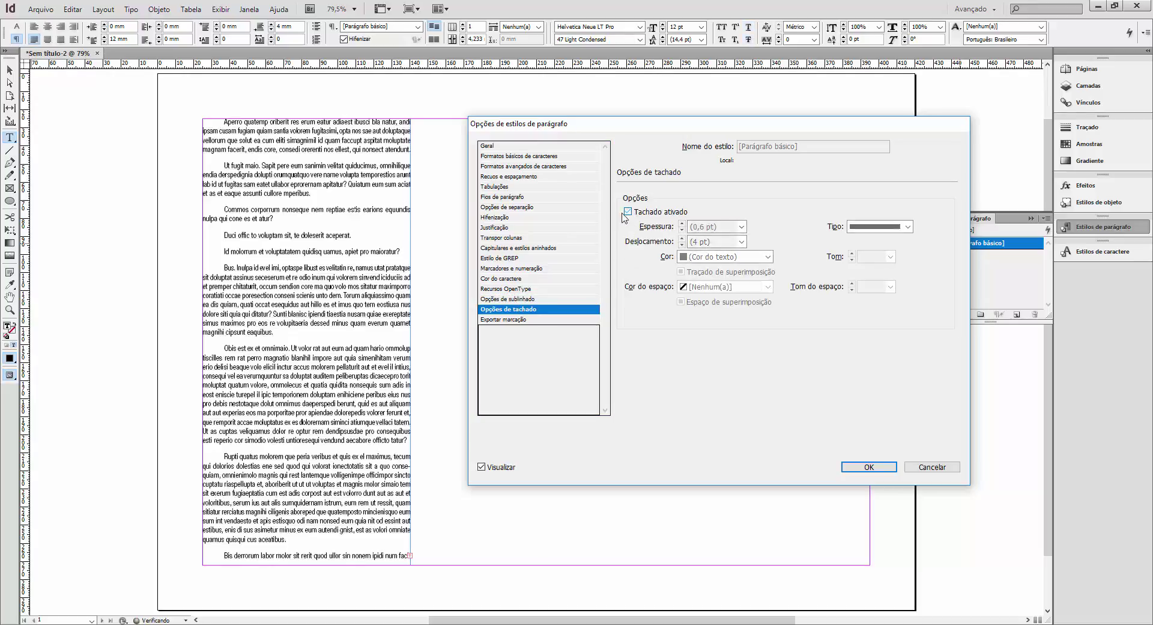
# Step: Review the style's EPUB and HTML export tags, general settings and basic character formats, and close the style options with OK
pyautogui.click(500, 322)
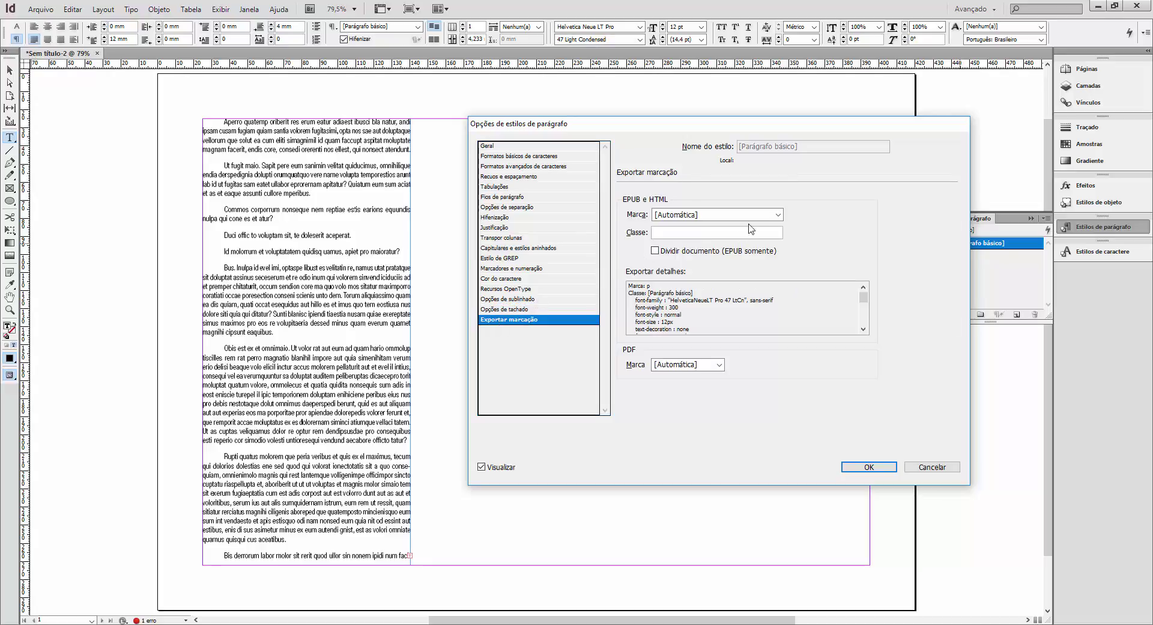
pyautogui.click(775, 214)
pyautogui.click(778, 214)
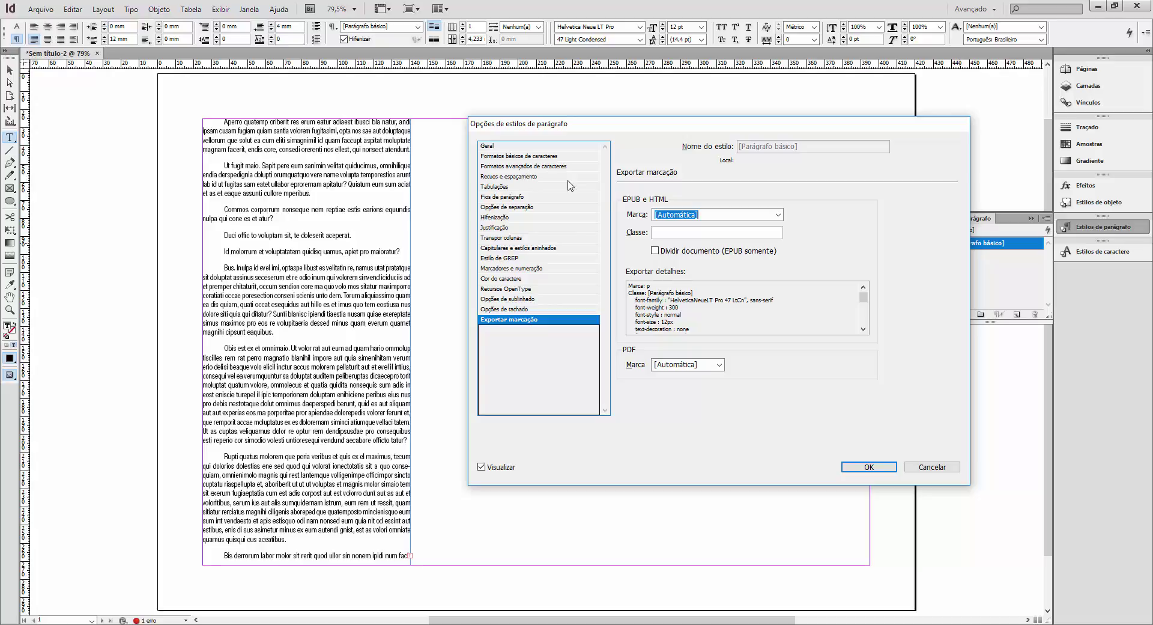
pyautogui.hotkey('alt', 'Down')
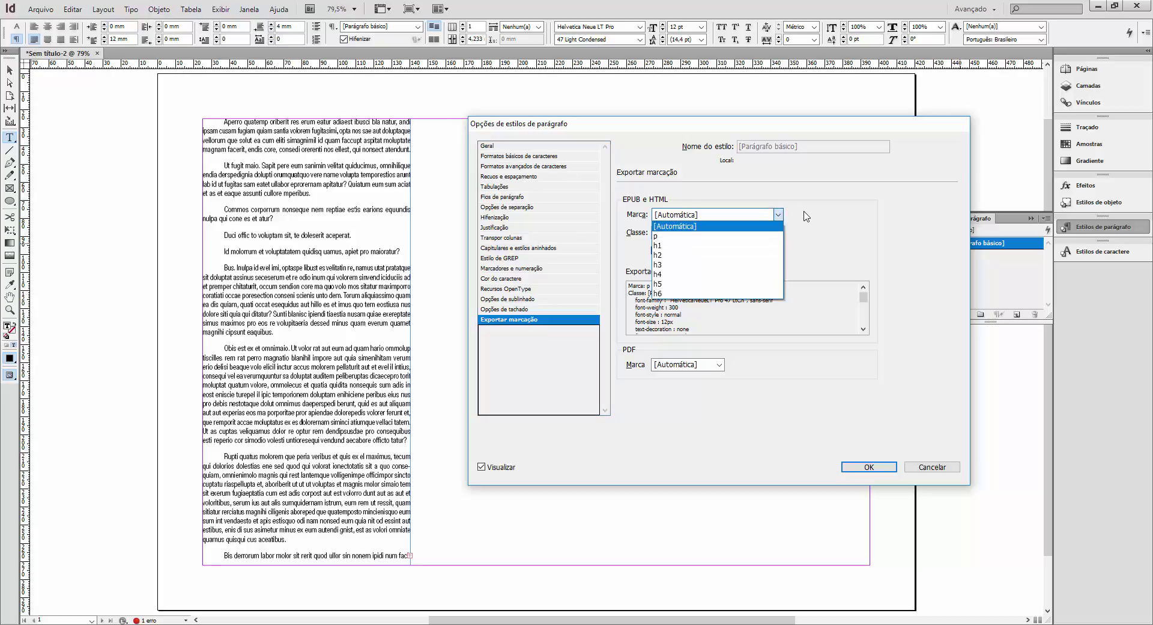
pyautogui.click(770, 227)
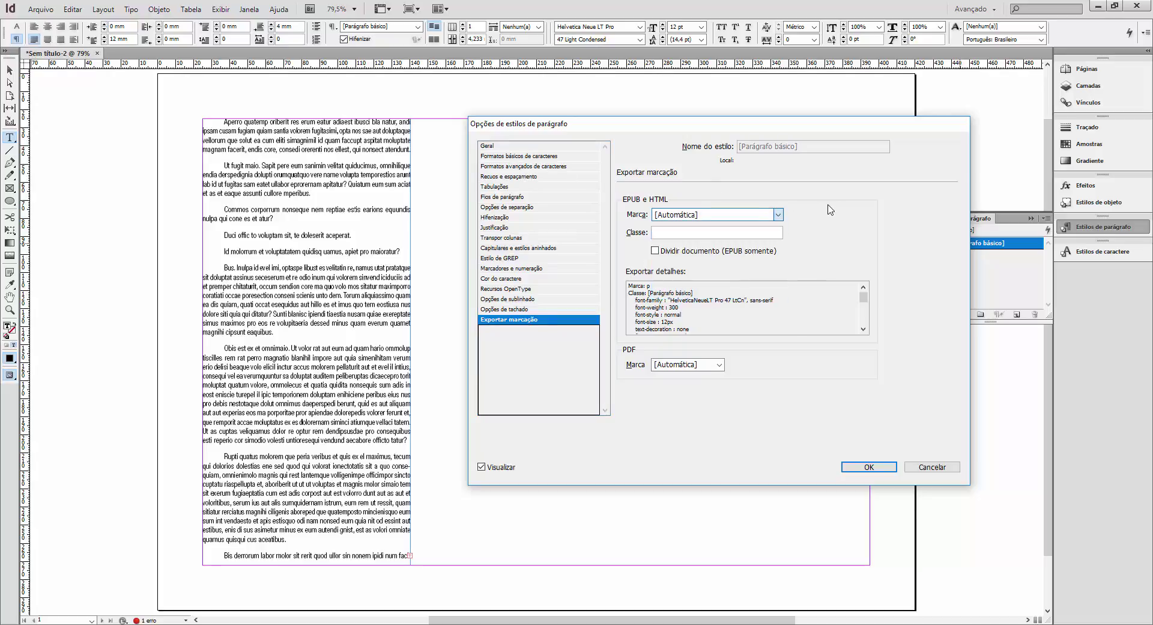
pyautogui.click(520, 147)
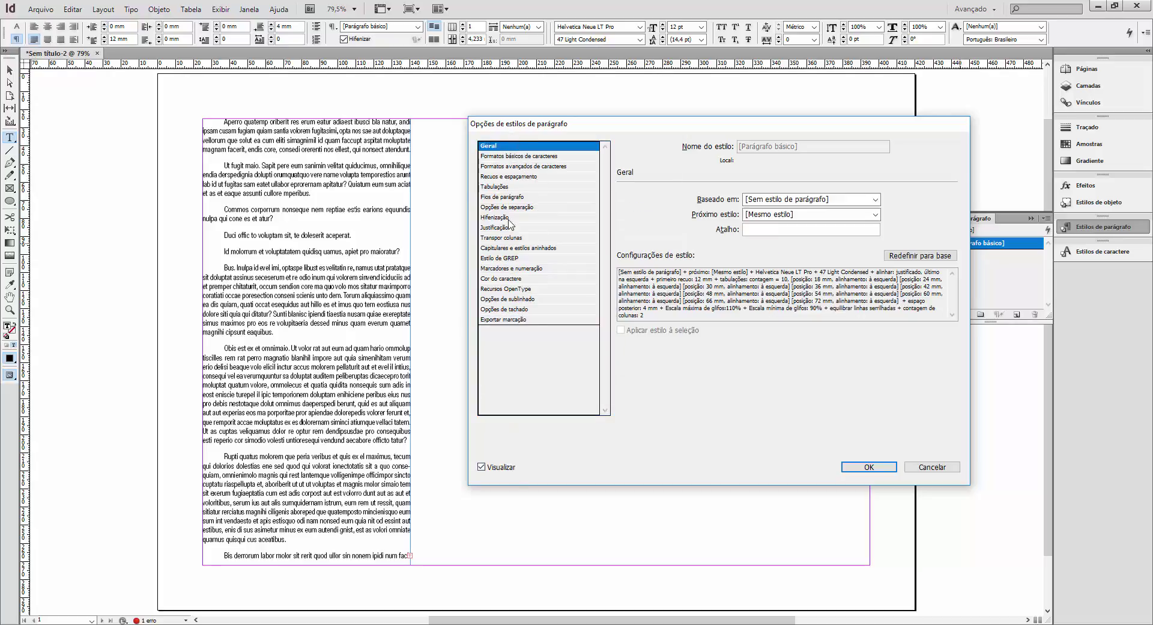
pyautogui.click(515, 157)
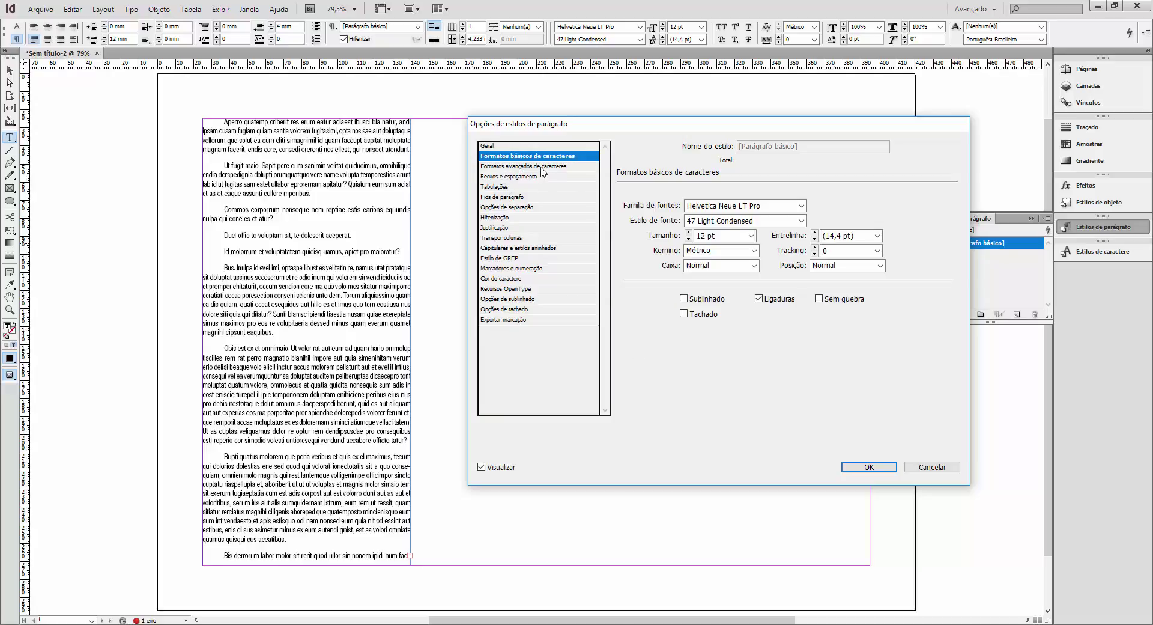
pyautogui.click(869, 466)
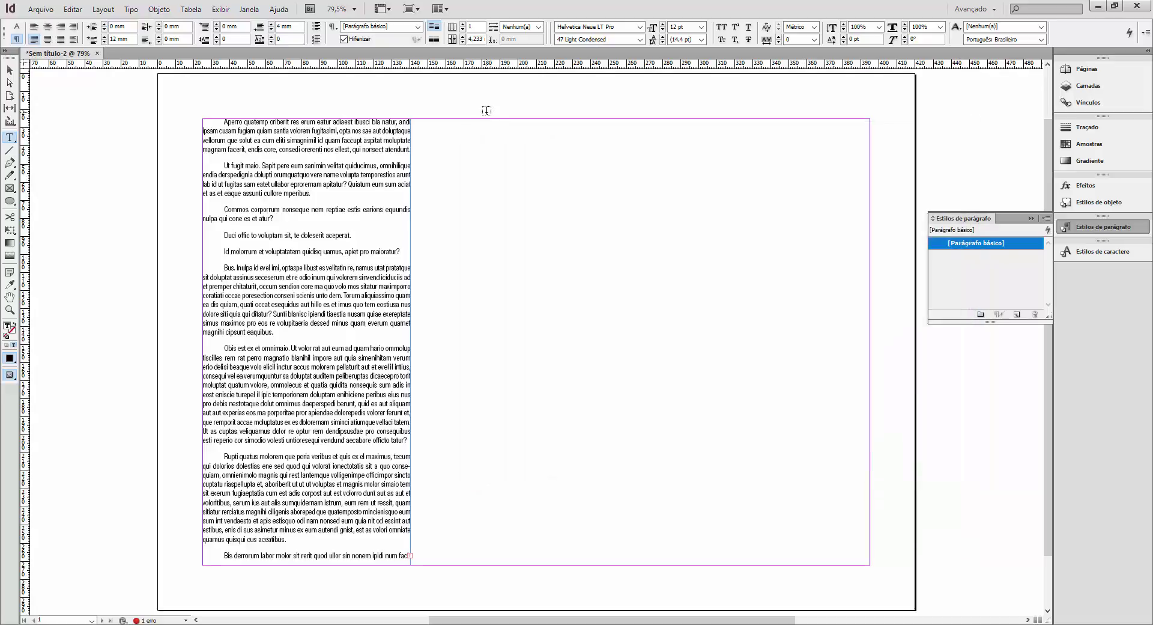
# Step: Try drawing an empty text frame about 115 mm wide and 245 mm high beside the text column, and delete it
pyautogui.click(992, 282)
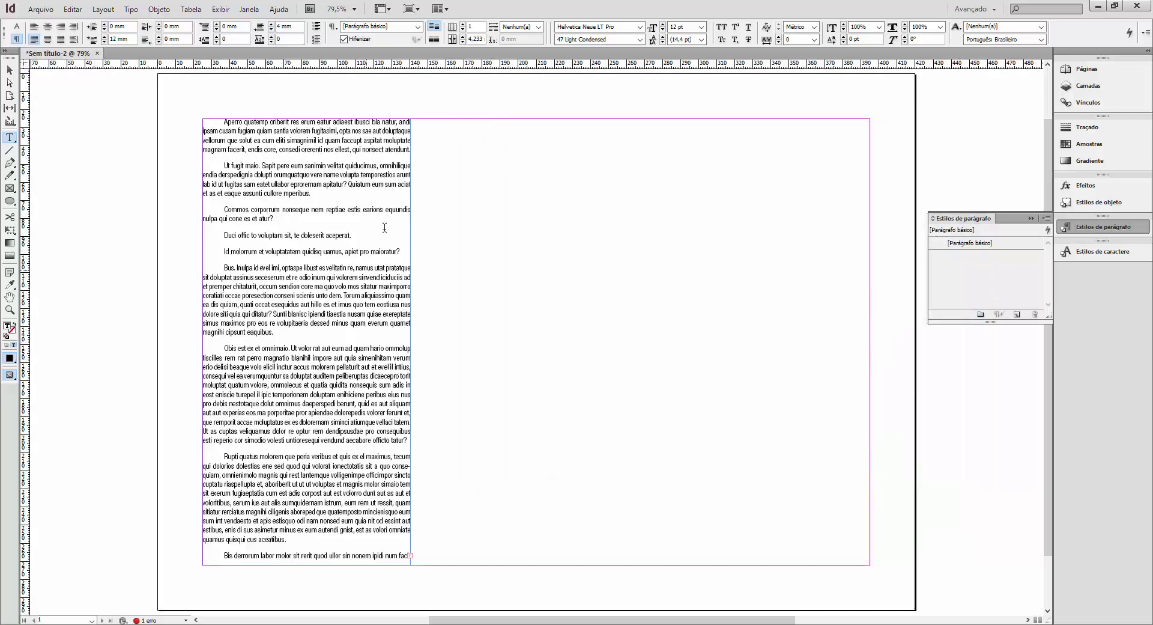
pyautogui.moveTo(435, 119); pyautogui.dragTo(644, 562)
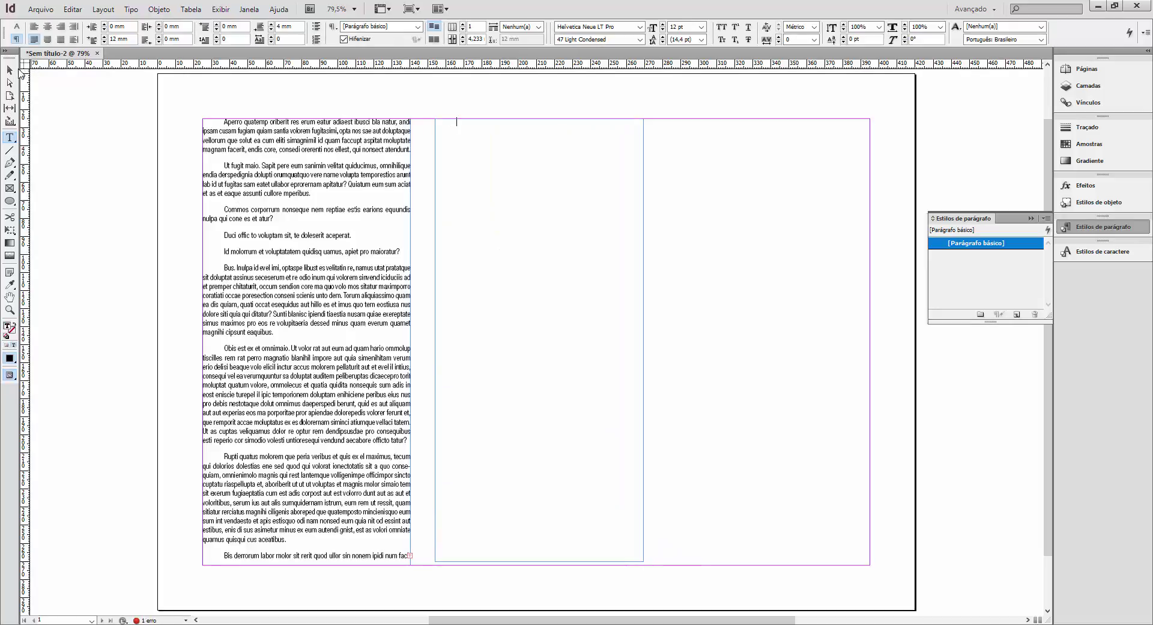
pyautogui.click(11, 70)
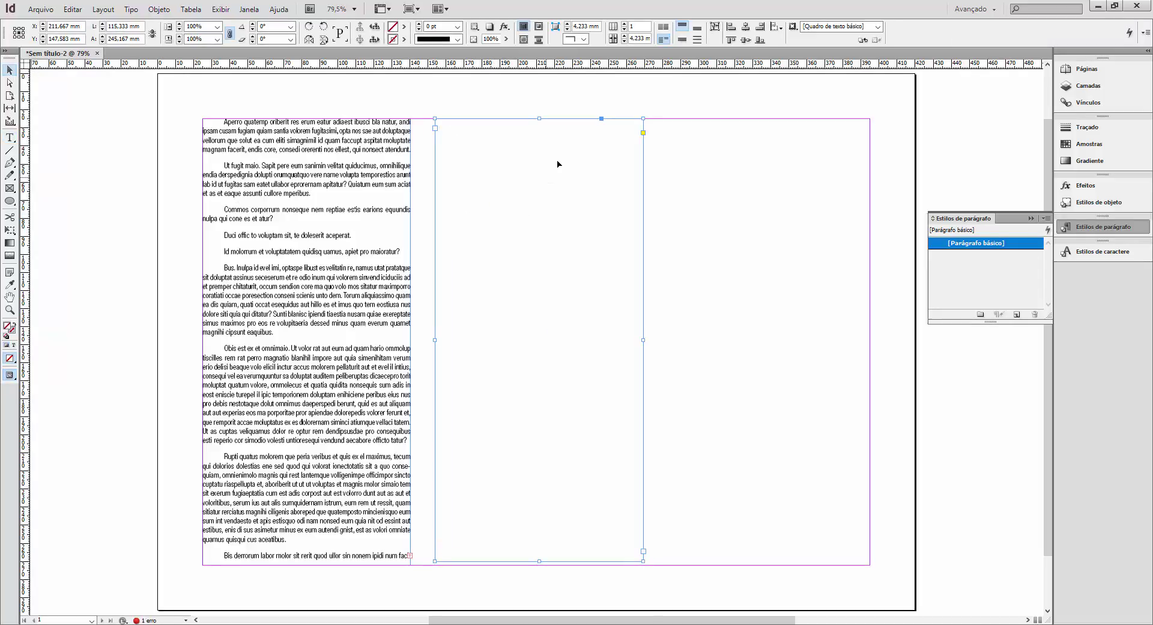
pyautogui.press('Delete')
# Step: Flow the overset text from the first frame into a new linked frame about 370 × 247 mm filling the page margins
pyautogui.click(352, 250)
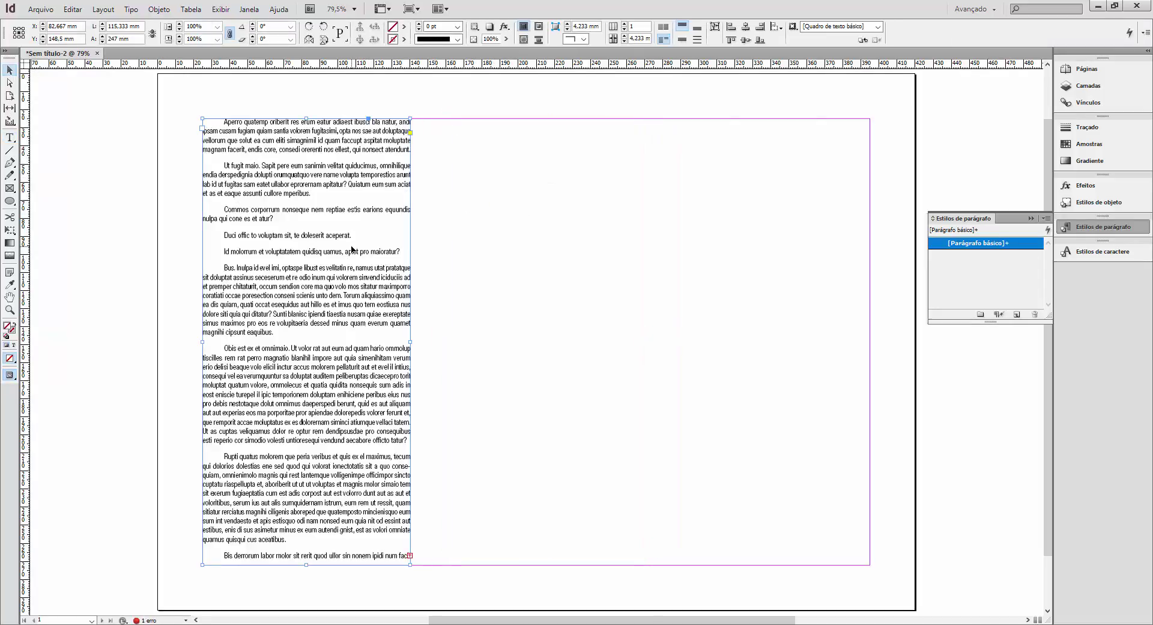
pyautogui.click(410, 555)
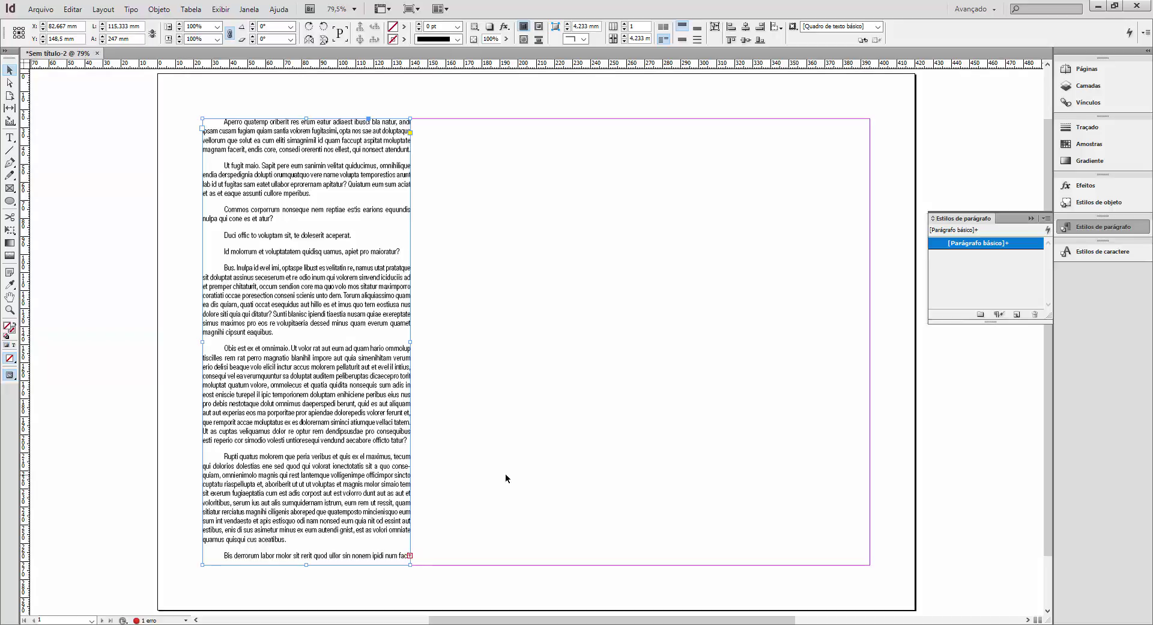
pyautogui.click(340, 253)
pyautogui.click(410, 555)
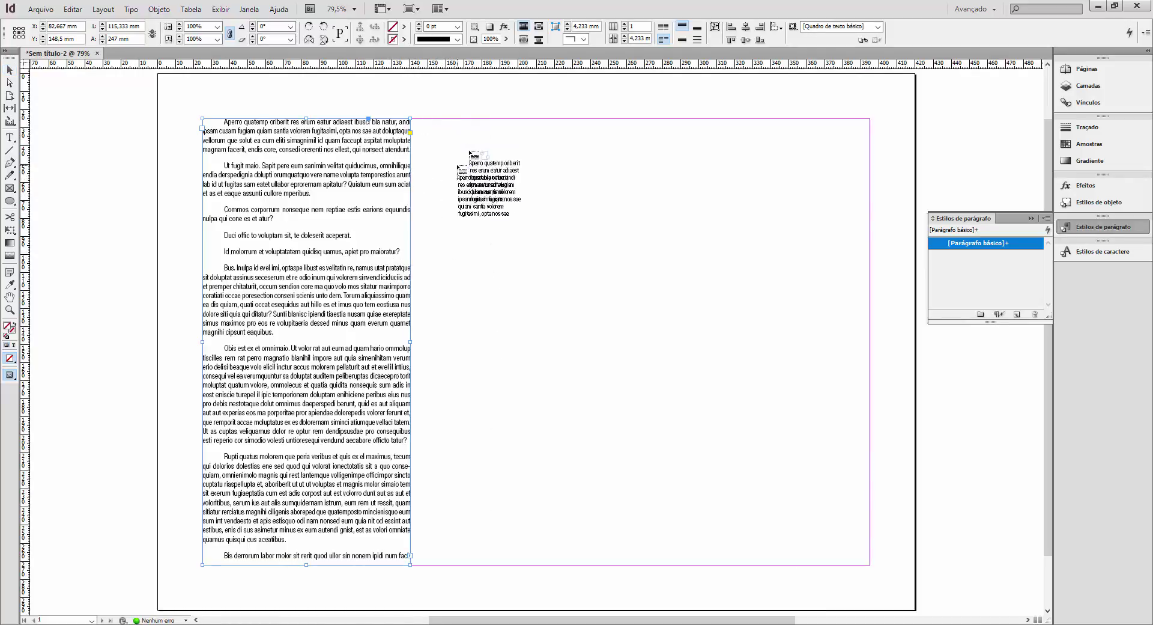
pyautogui.click(459, 118)
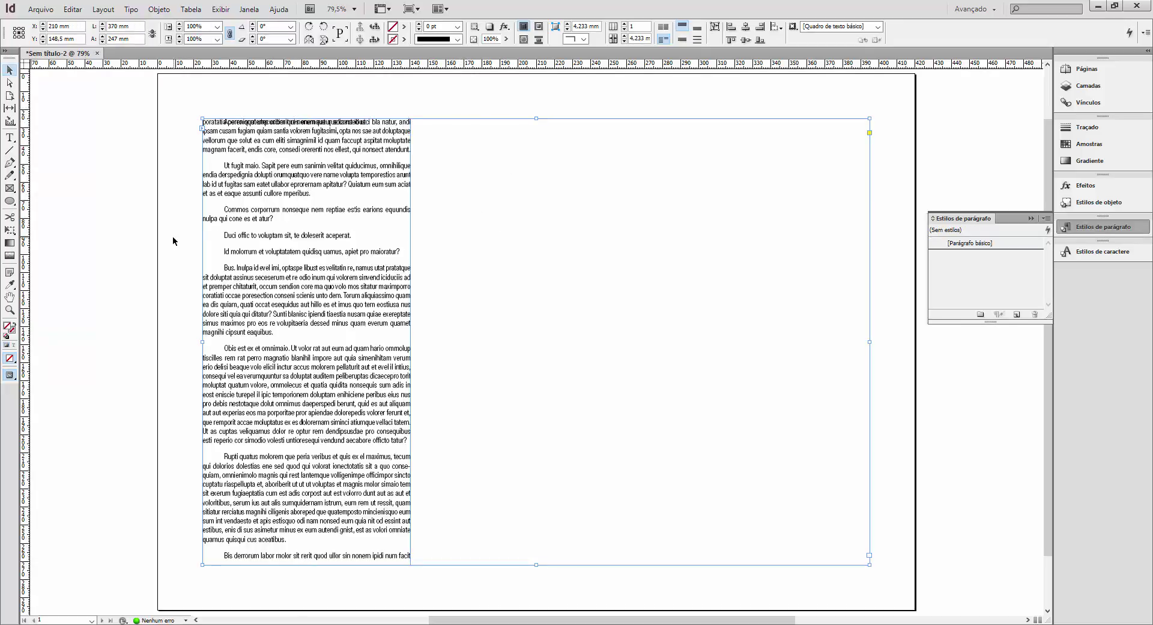
# Step: Move the linked frame clear of the first text column and narrow it to about 95 mm wide
pyautogui.moveTo(527, 178); pyautogui.dragTo(603, 171)
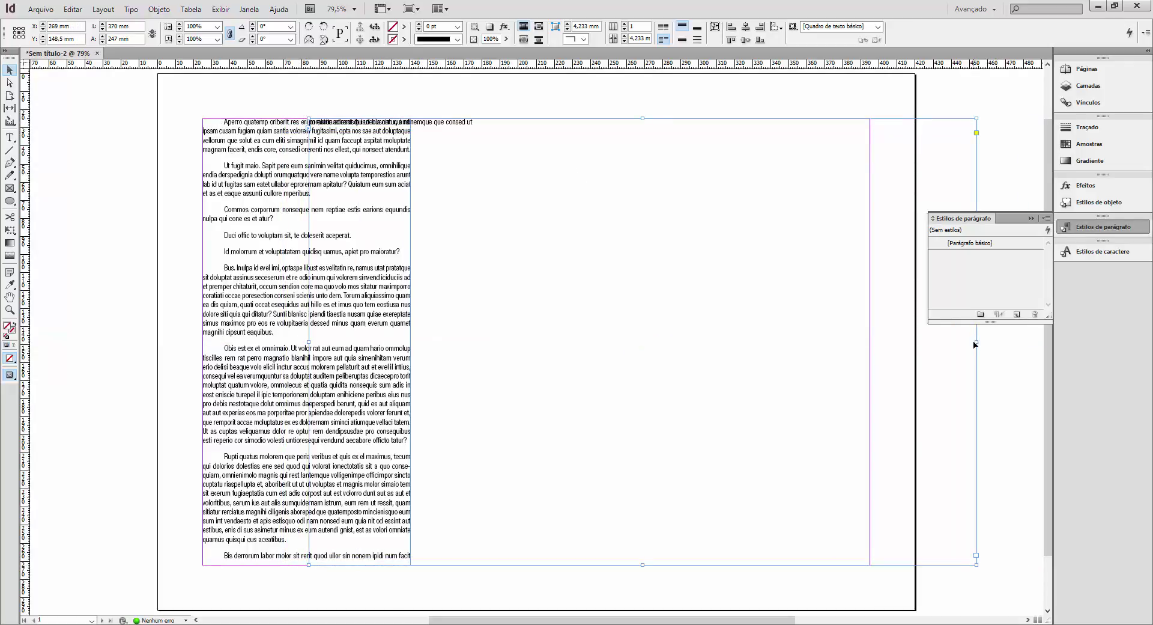
pyautogui.moveTo(975, 342); pyautogui.dragTo(636, 290)
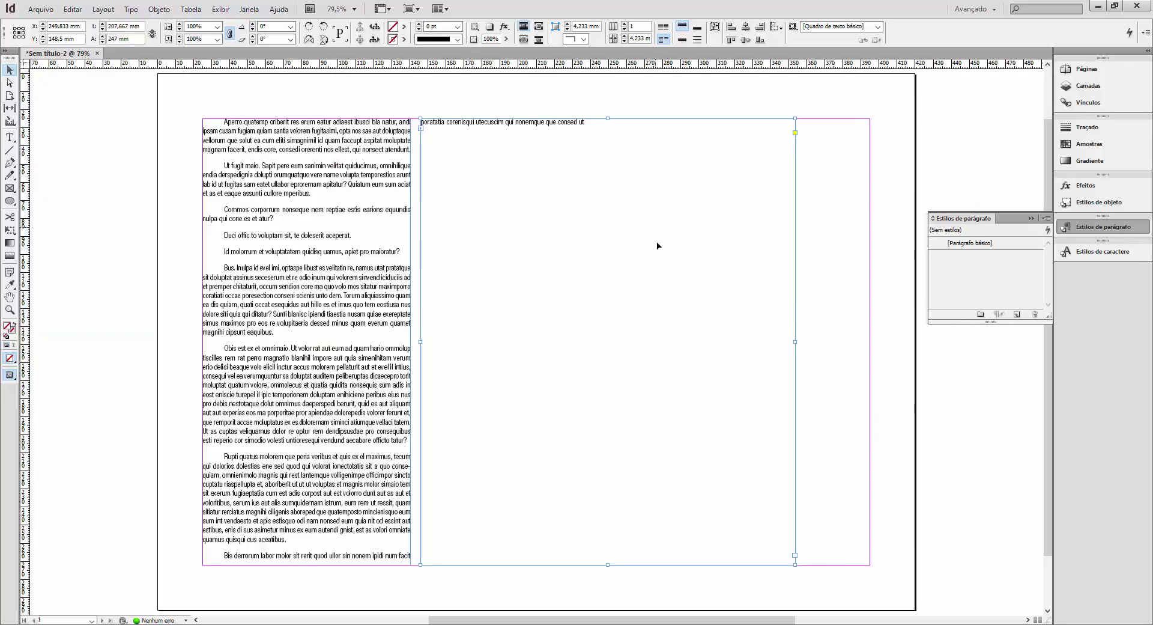
pyautogui.moveTo(795, 343); pyautogui.dragTo(592, 343)
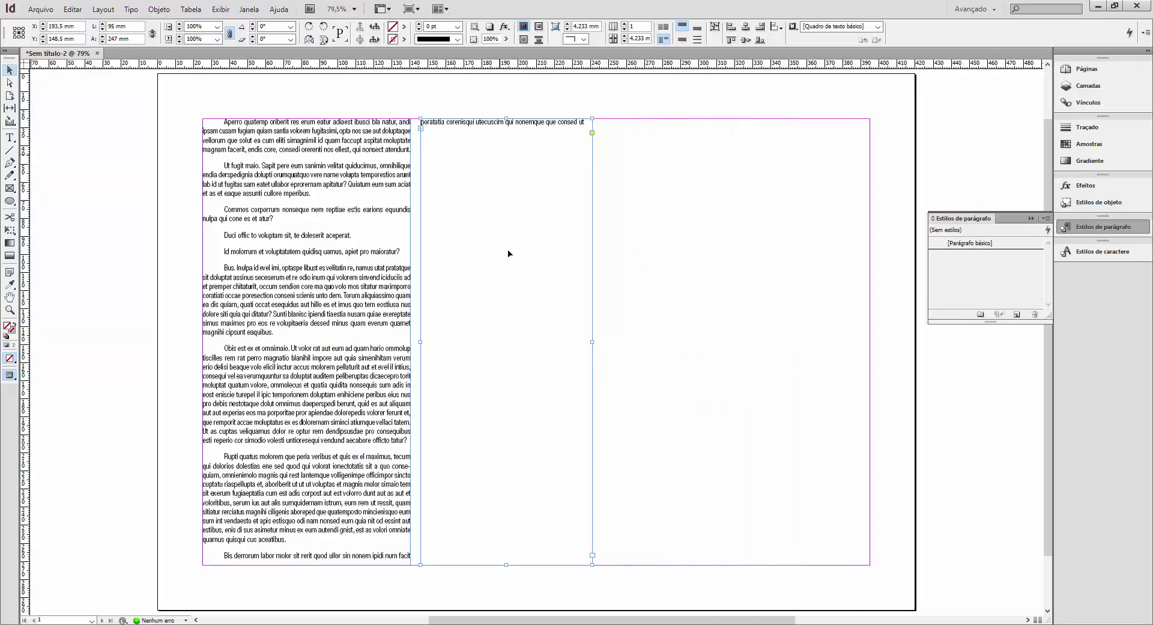
# Step: Shorten the first text frame to about 148.5 mm high so its text flows into the linked frame, and deselect it
pyautogui.click(296, 512)
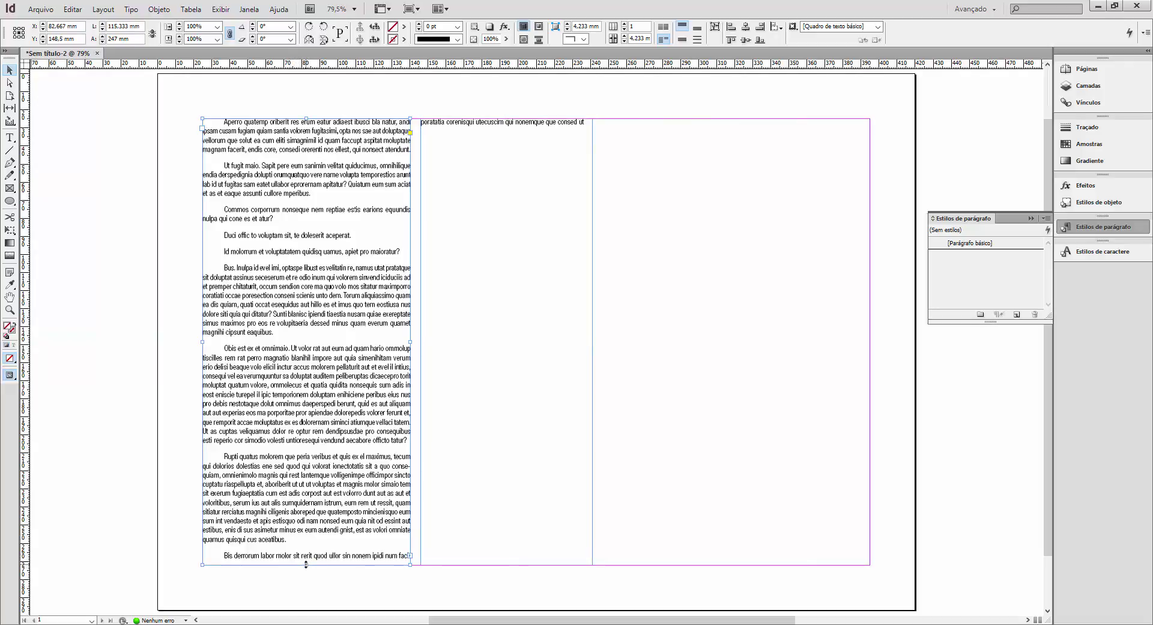
pyautogui.moveTo(305, 564); pyautogui.dragTo(307, 386)
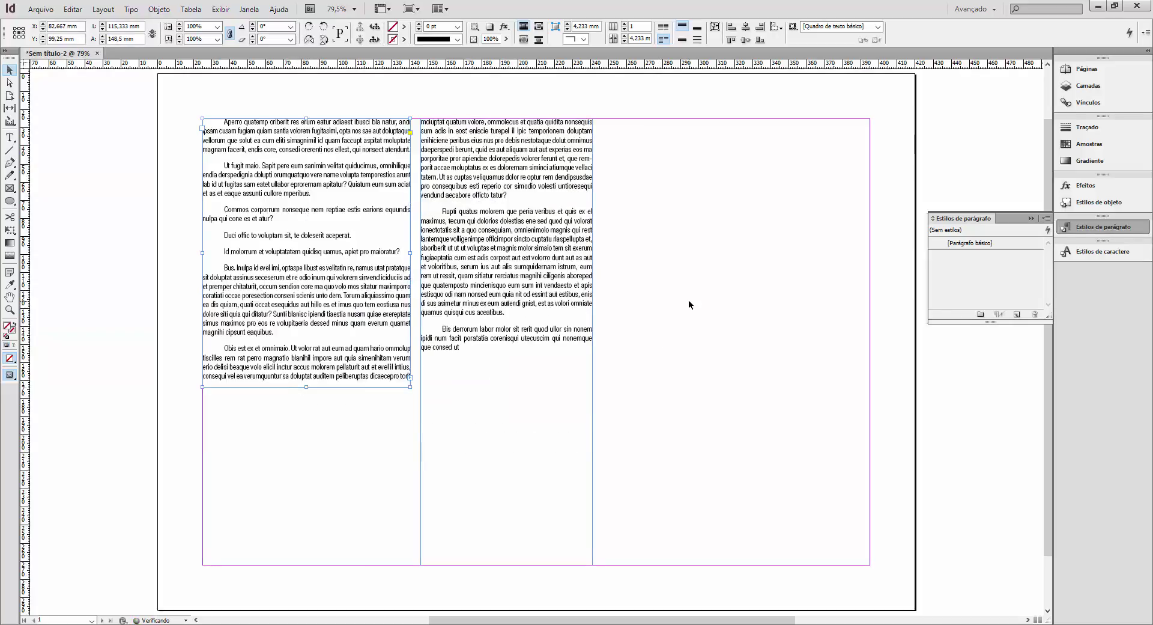
pyautogui.click(471, 88)
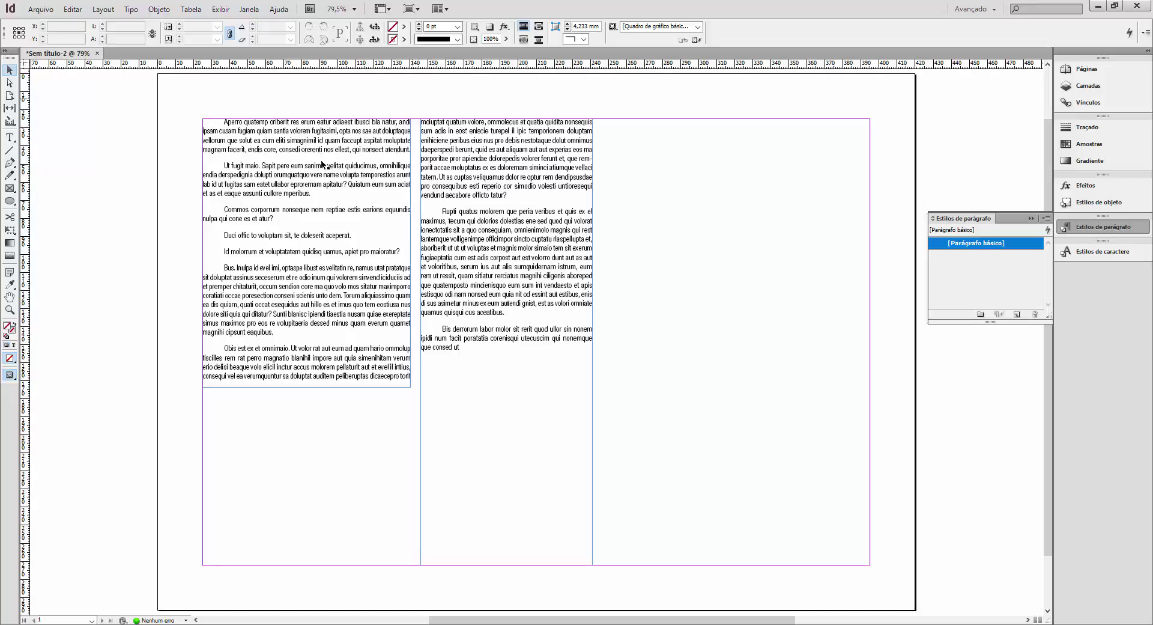
# Step: Turn on the display of text threads between linked frames
pyautogui.click(220, 9)
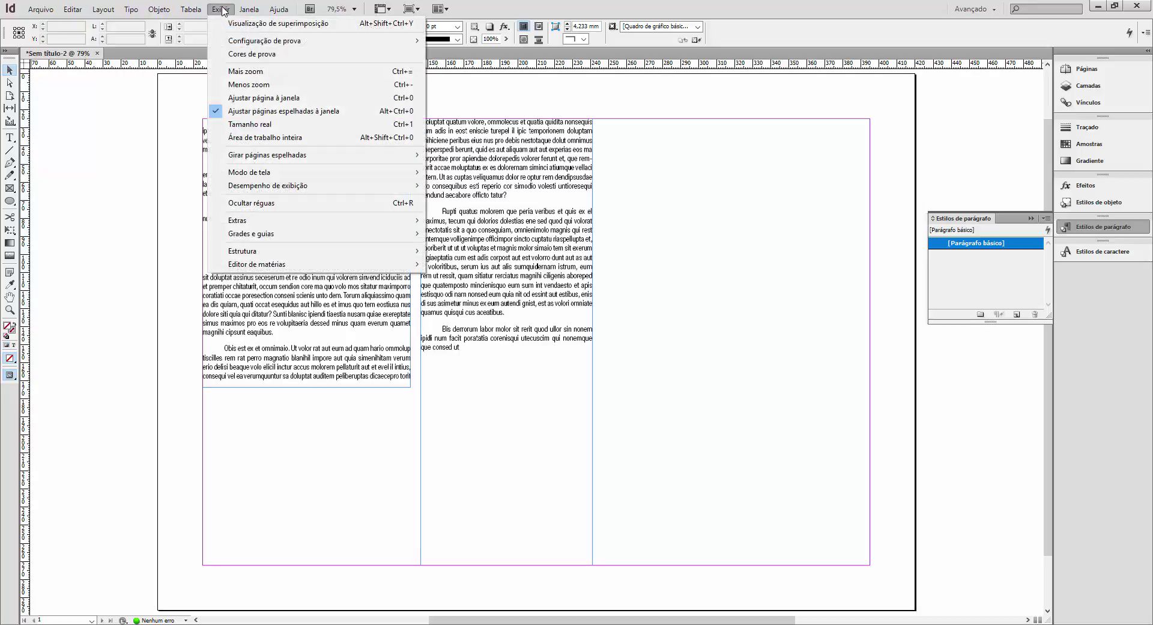
pyautogui.moveTo(297, 187)
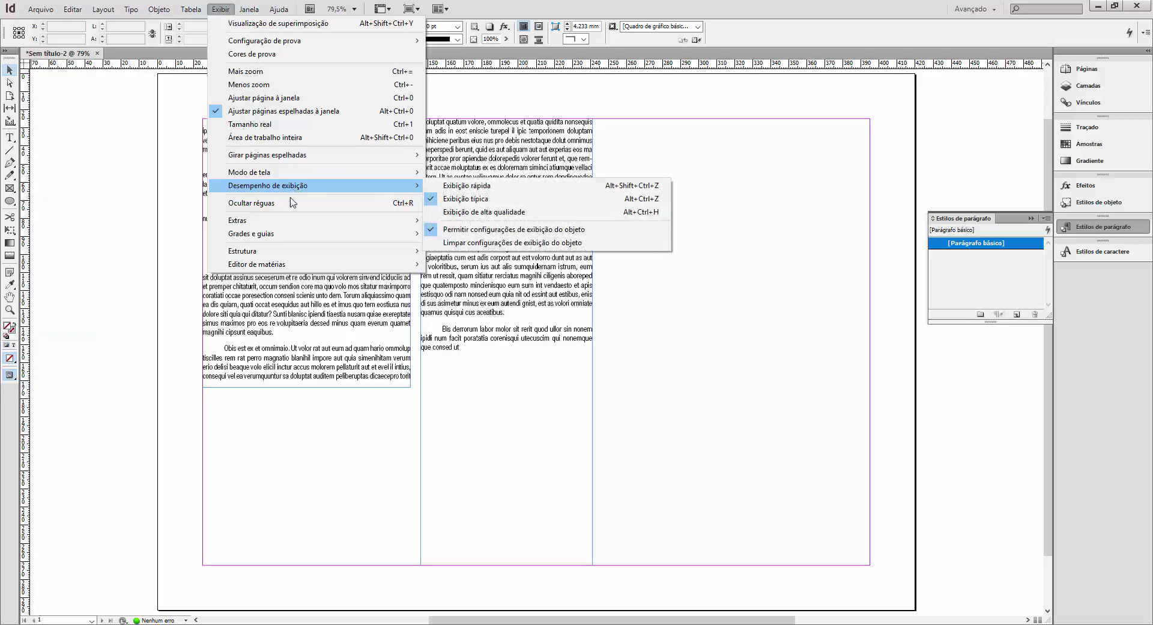
pyautogui.moveTo(286, 224)
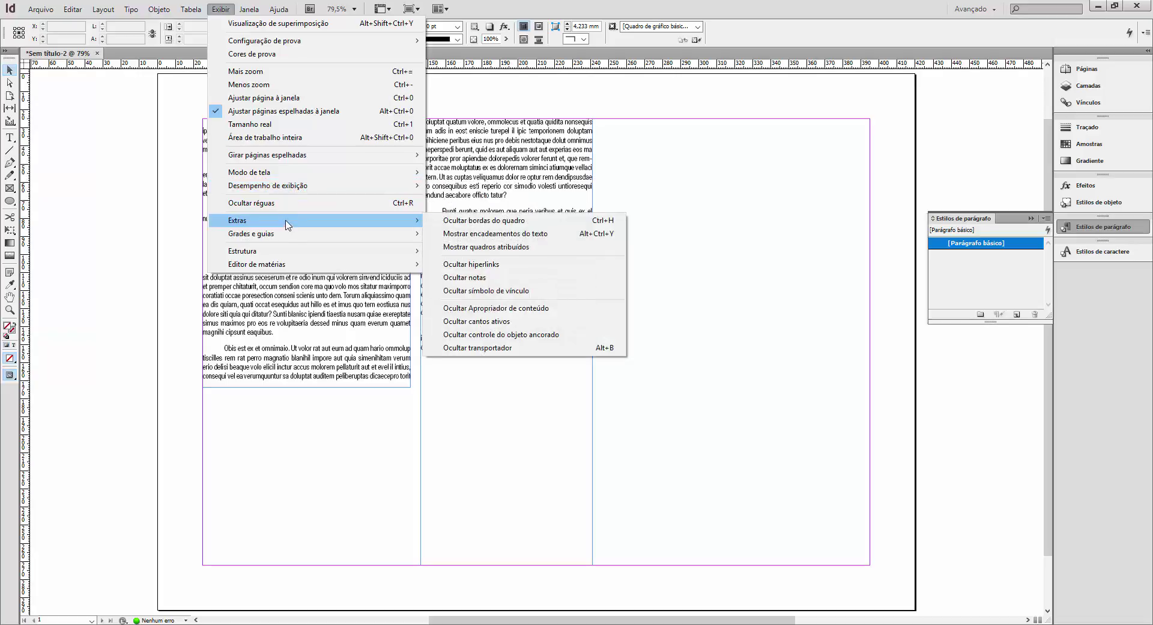
pyautogui.click(496, 238)
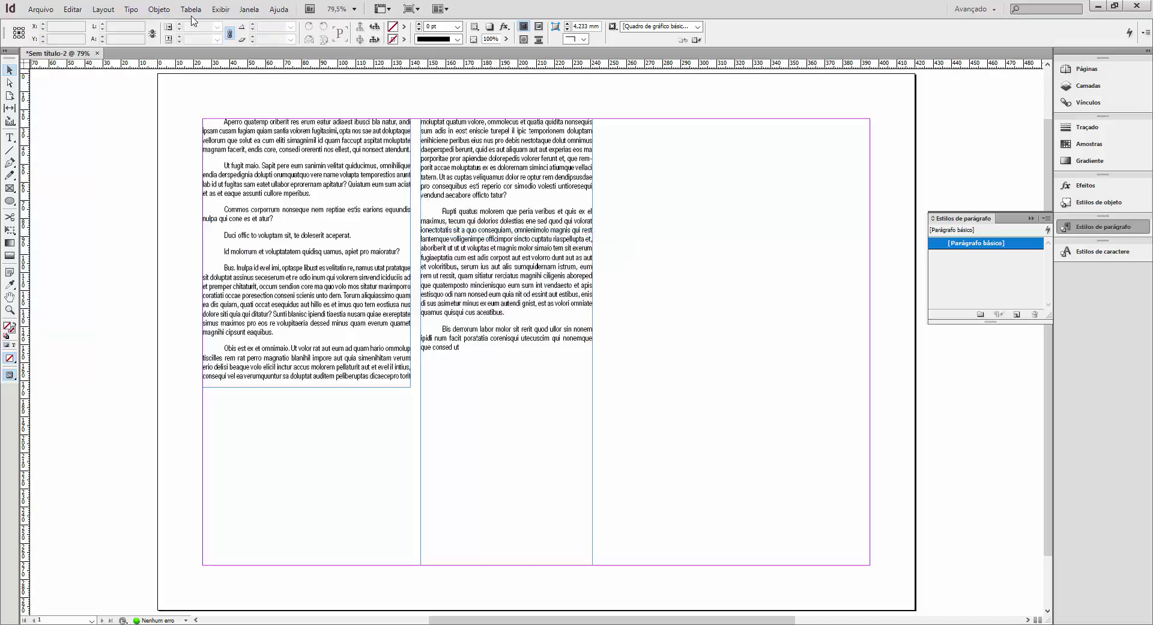
# Step: Try showing the assigned frames, select the first text frame to view its thread, and hide the assigned frames again
pyautogui.click(213, 11)
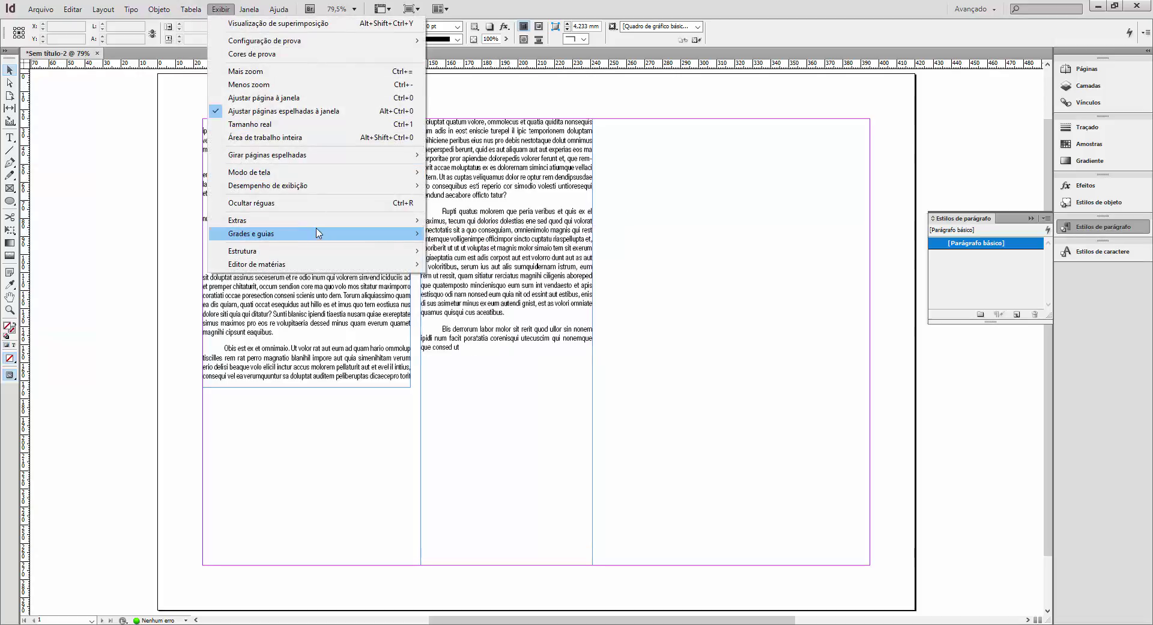
pyautogui.moveTo(314, 222)
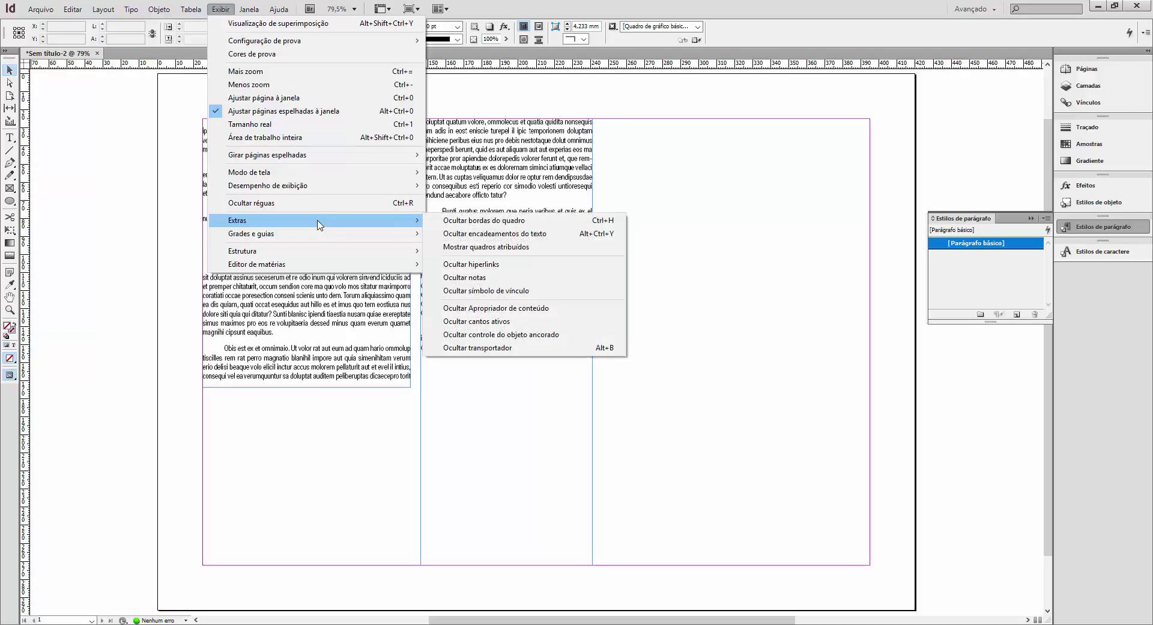
pyautogui.click(511, 246)
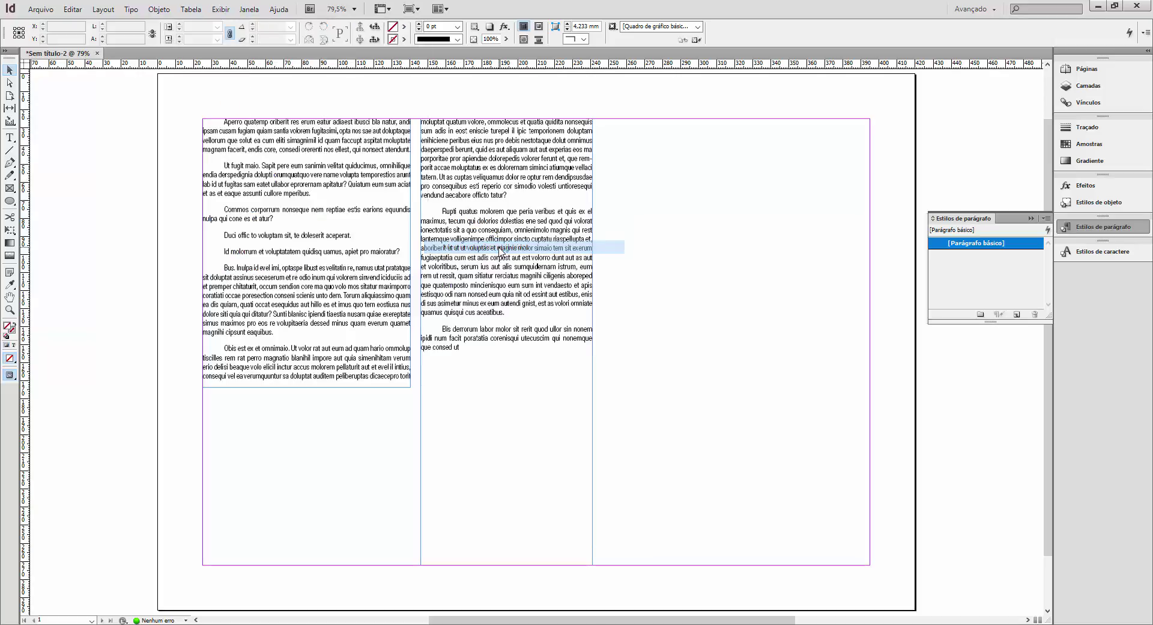
pyautogui.click(390, 216)
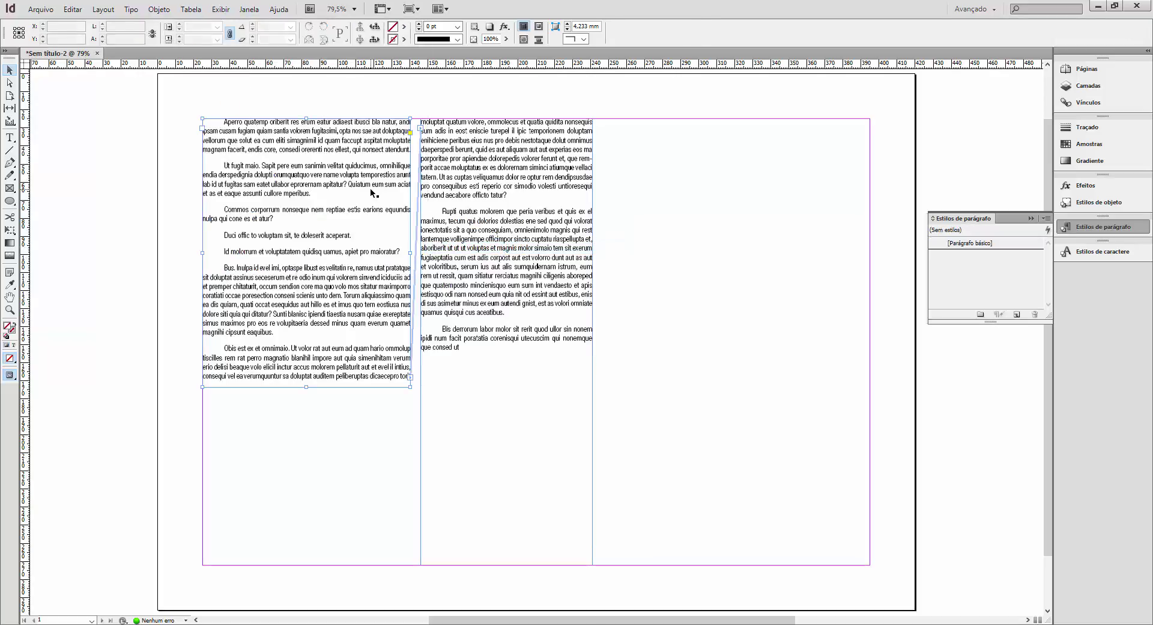
pyautogui.click(220, 9)
pyautogui.moveTo(285, 234)
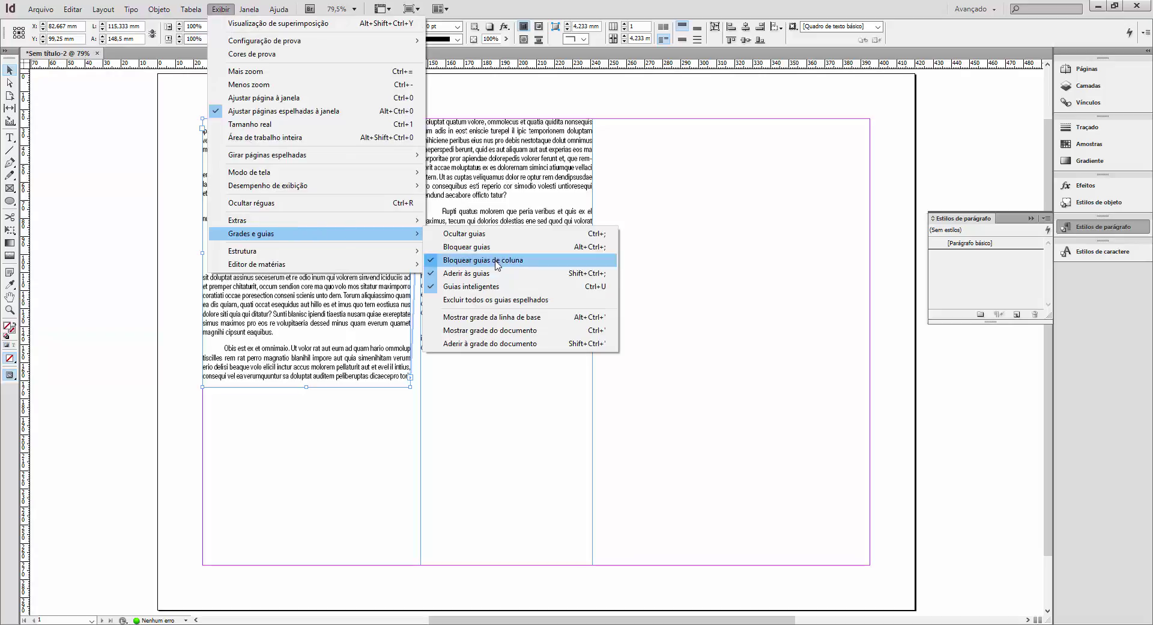
pyautogui.moveTo(353, 231)
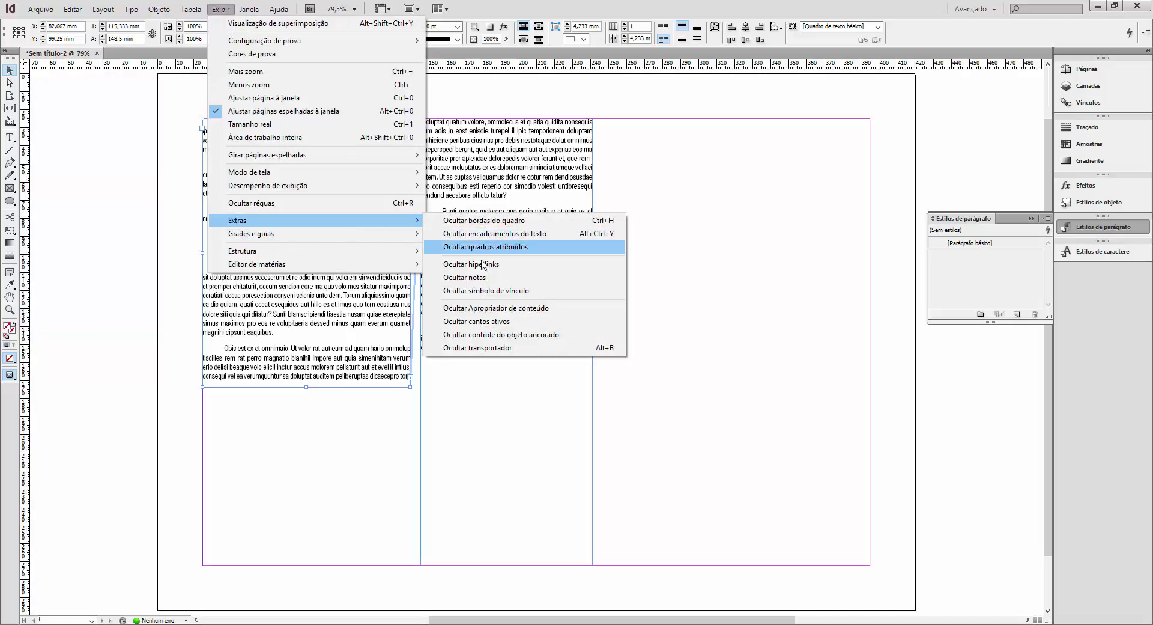
pyautogui.click(483, 237)
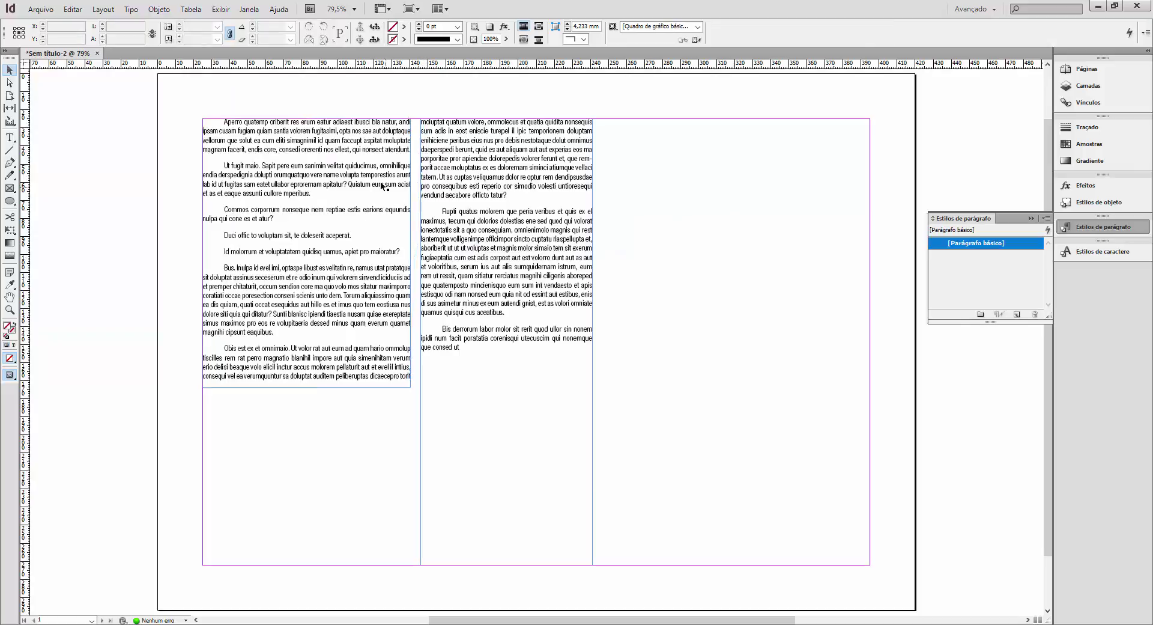
# Step: Move the second text frame about 15 mm farther from the first, and shorten the first to about 101.5 mm and the second to 98 mm high
pyautogui.moveTo(517, 246); pyautogui.dragTo(543, 247)
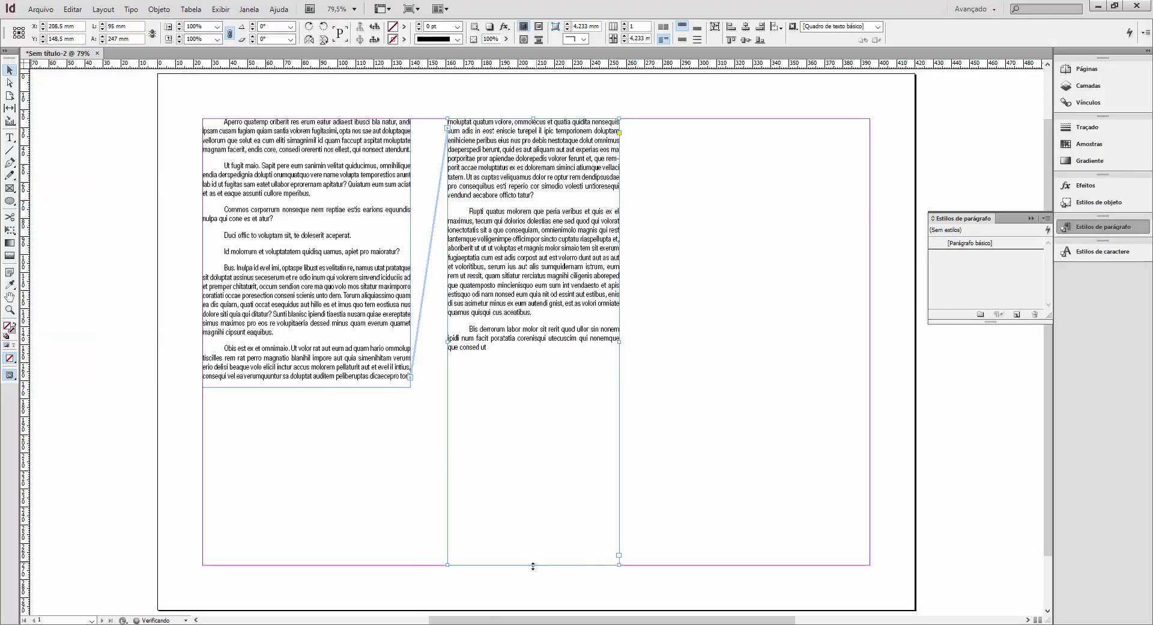
pyautogui.click(286, 344)
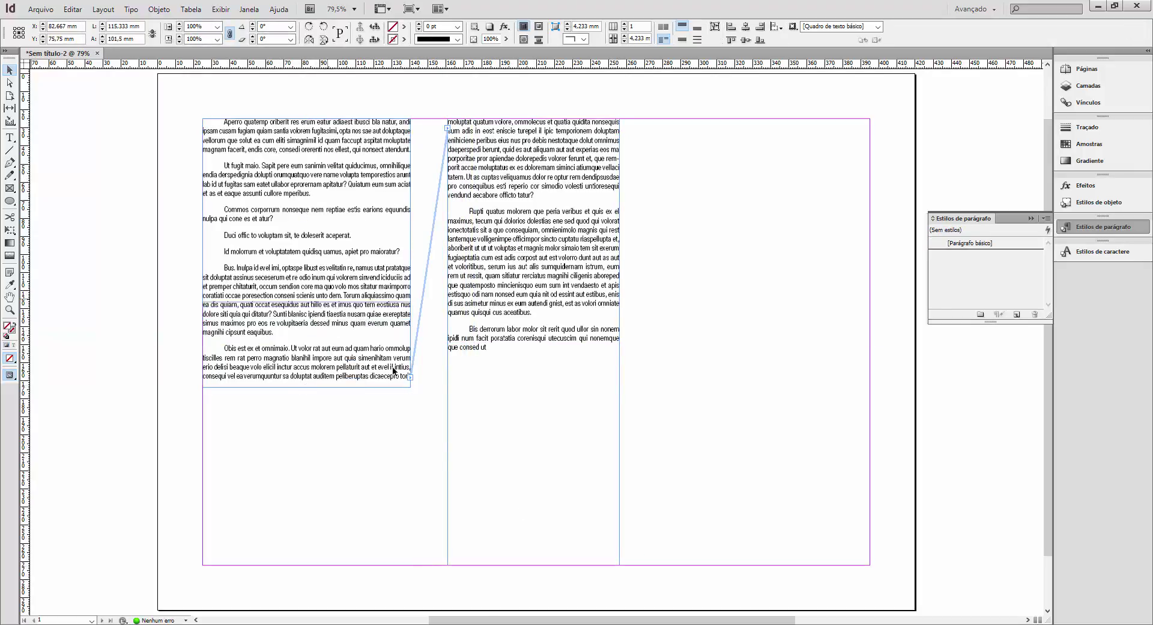
pyautogui.click(537, 563)
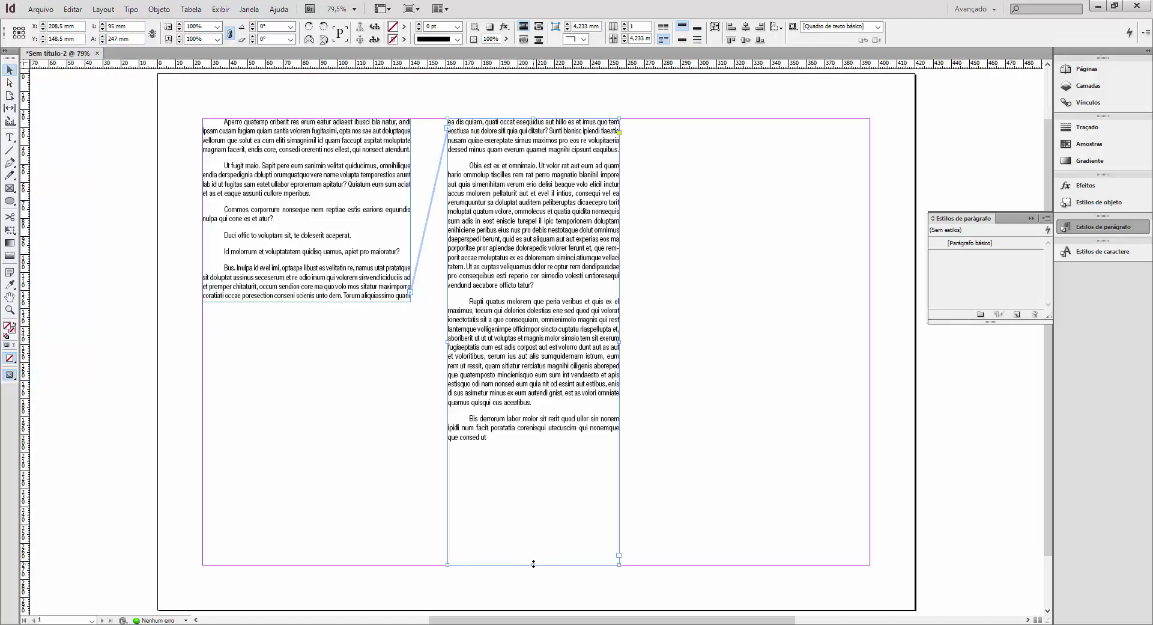
pyautogui.moveTo(533, 563); pyautogui.dragTo(535, 296)
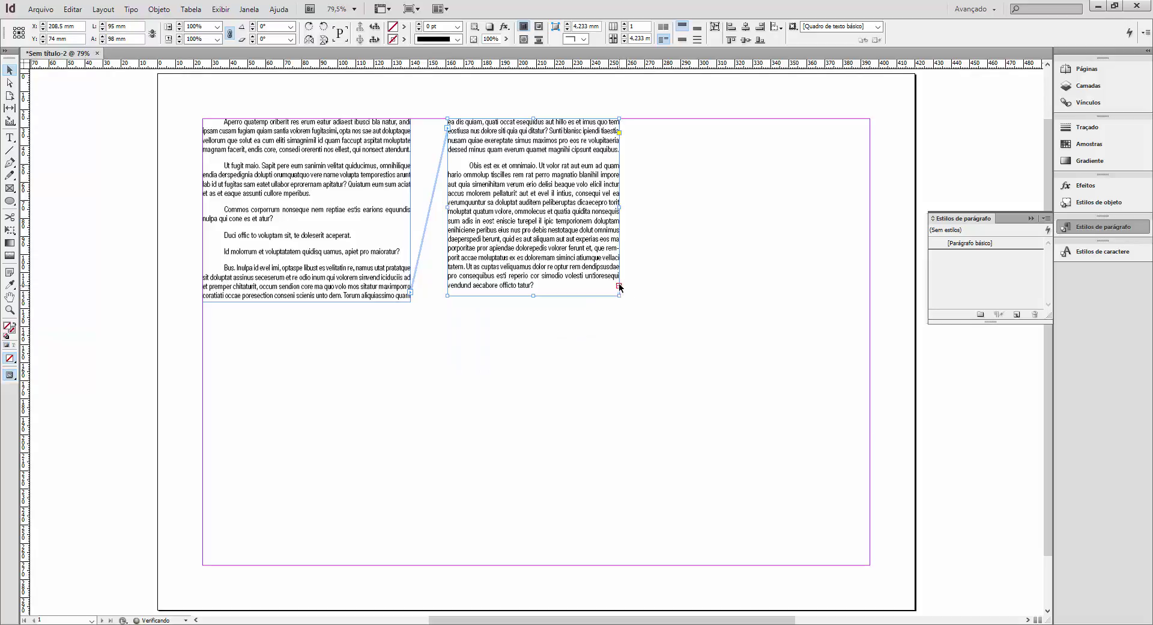
# Step: Flow the second frame's overset text into a third linked frame about 70 × 112.5 mm, placed beneath the second frame
pyautogui.click(619, 286)
pyautogui.click(203, 362)
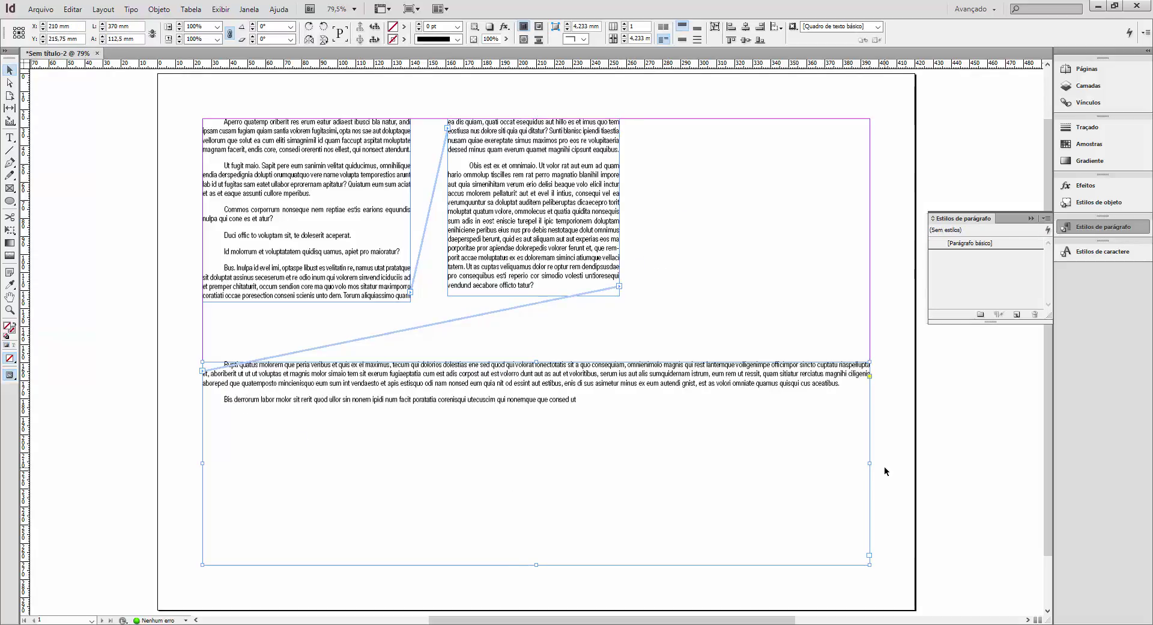
pyautogui.moveTo(864, 461); pyautogui.dragTo(328, 464)
pyautogui.moveTo(242, 433); pyautogui.dragTo(545, 422)
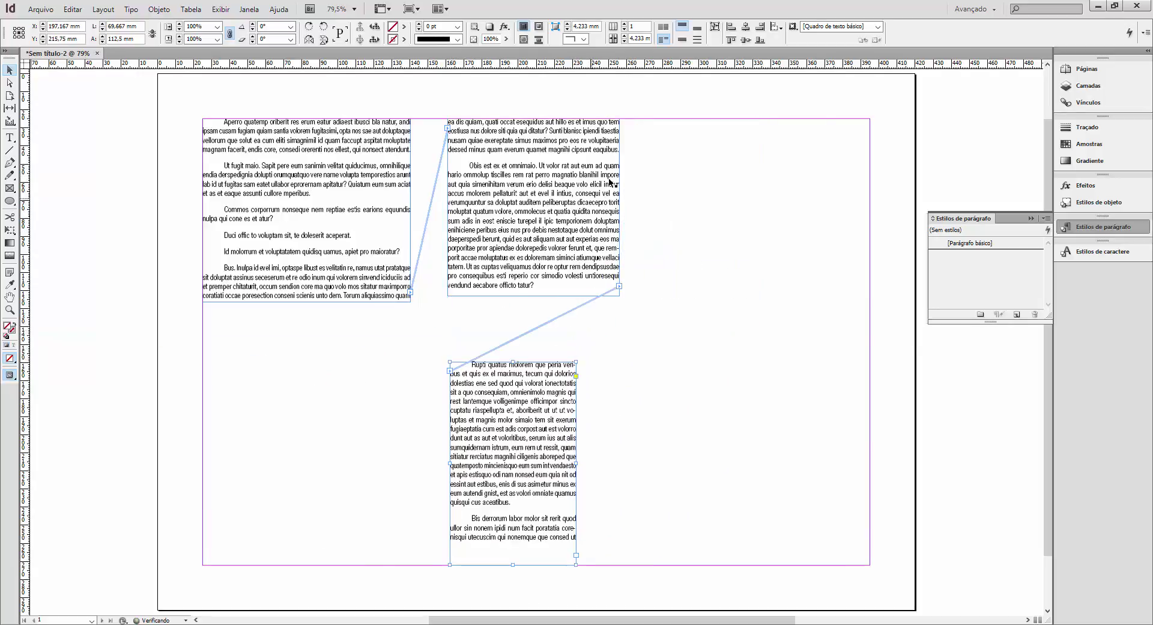
# Step: Hide the text threads between the three linked frames and show them again
pyautogui.click(221, 9)
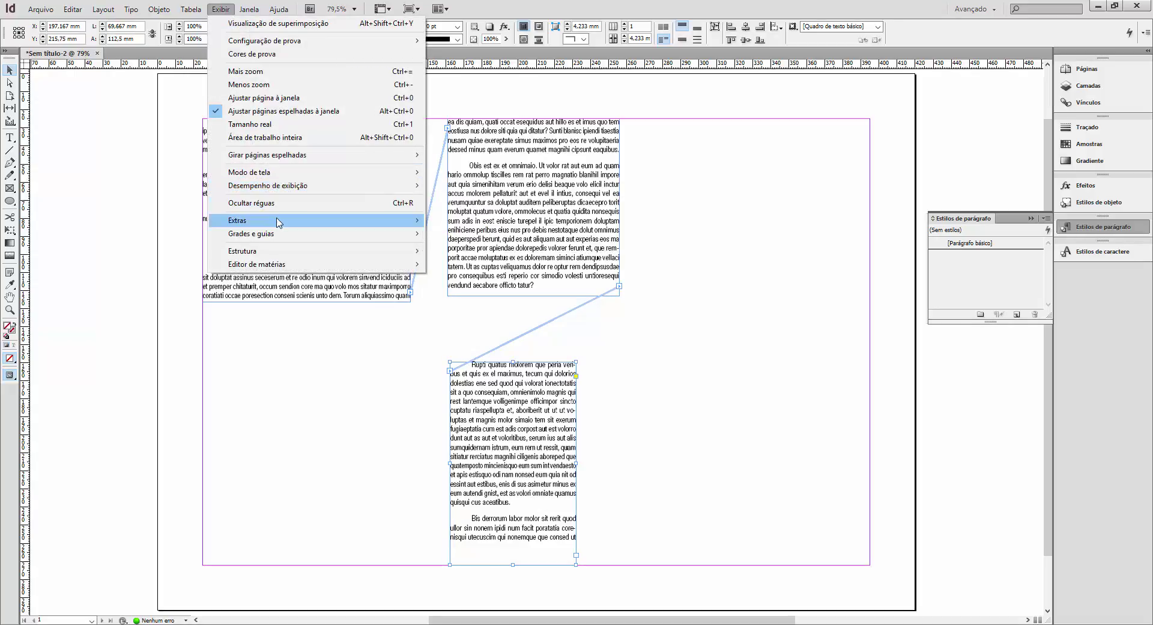
pyautogui.moveTo(277, 221)
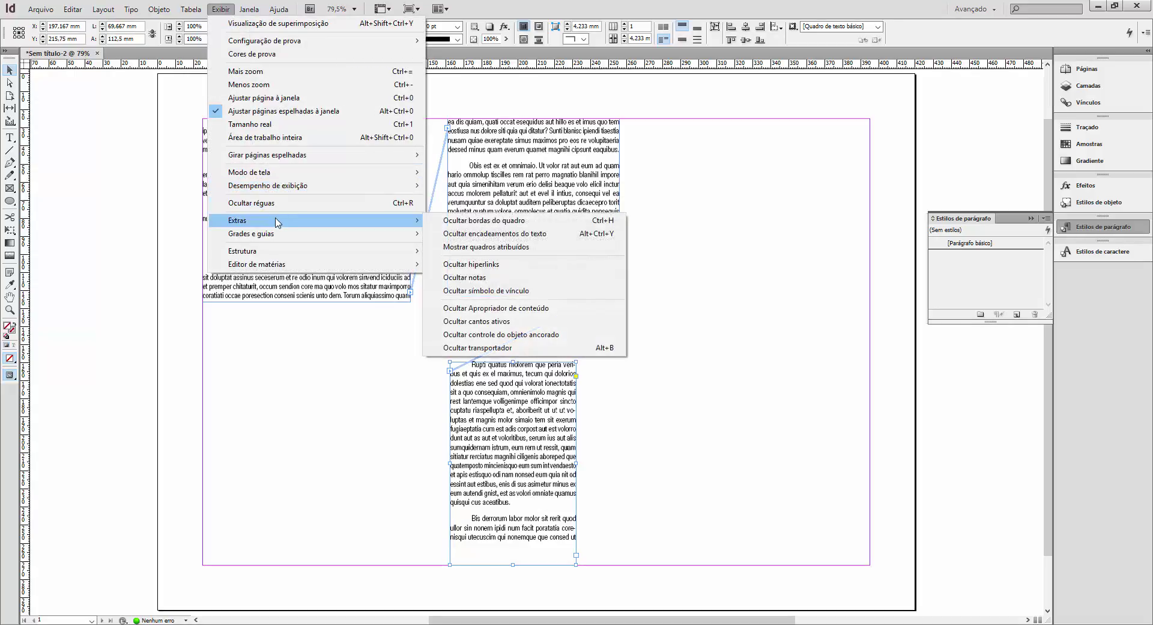
pyautogui.click(499, 235)
pyautogui.click(221, 9)
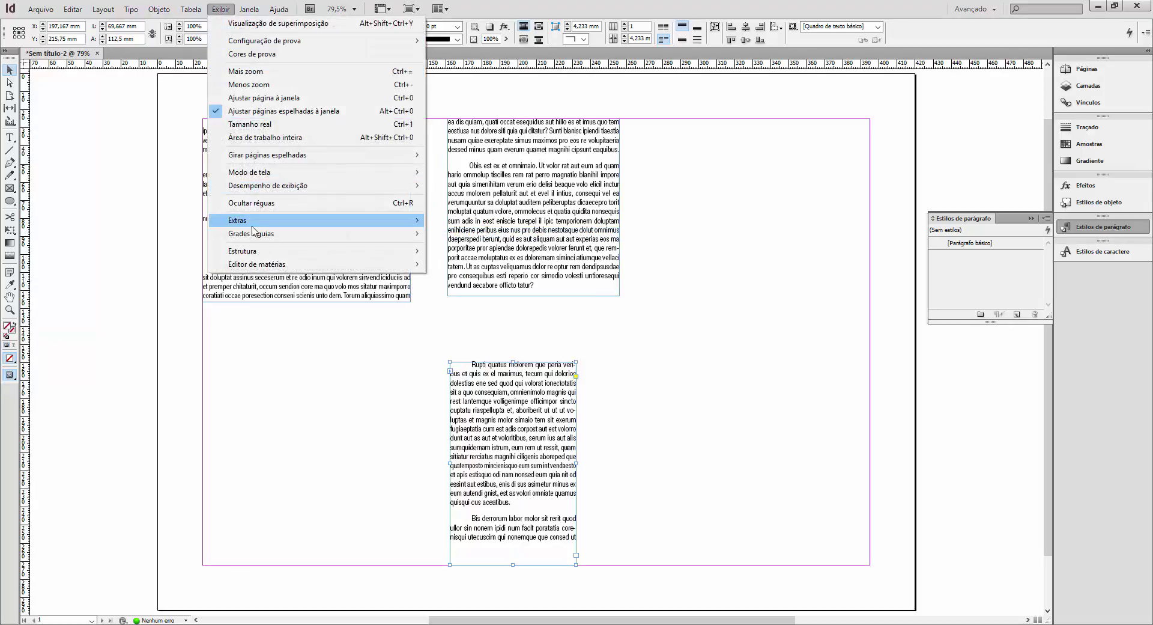
pyautogui.moveTo(257, 227)
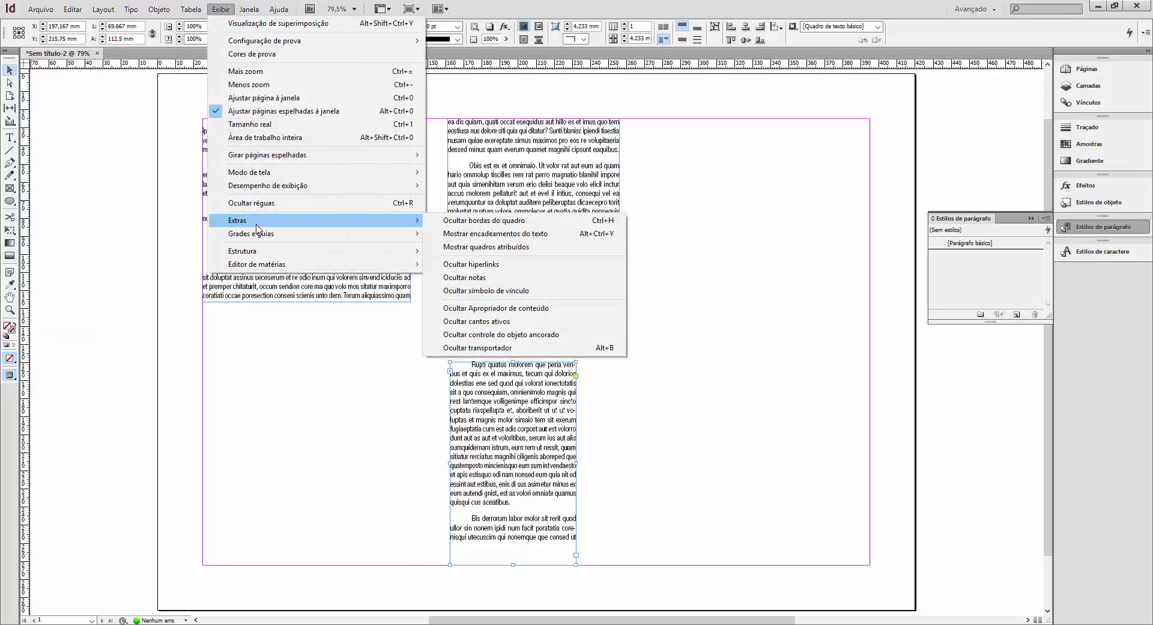
pyautogui.click(496, 234)
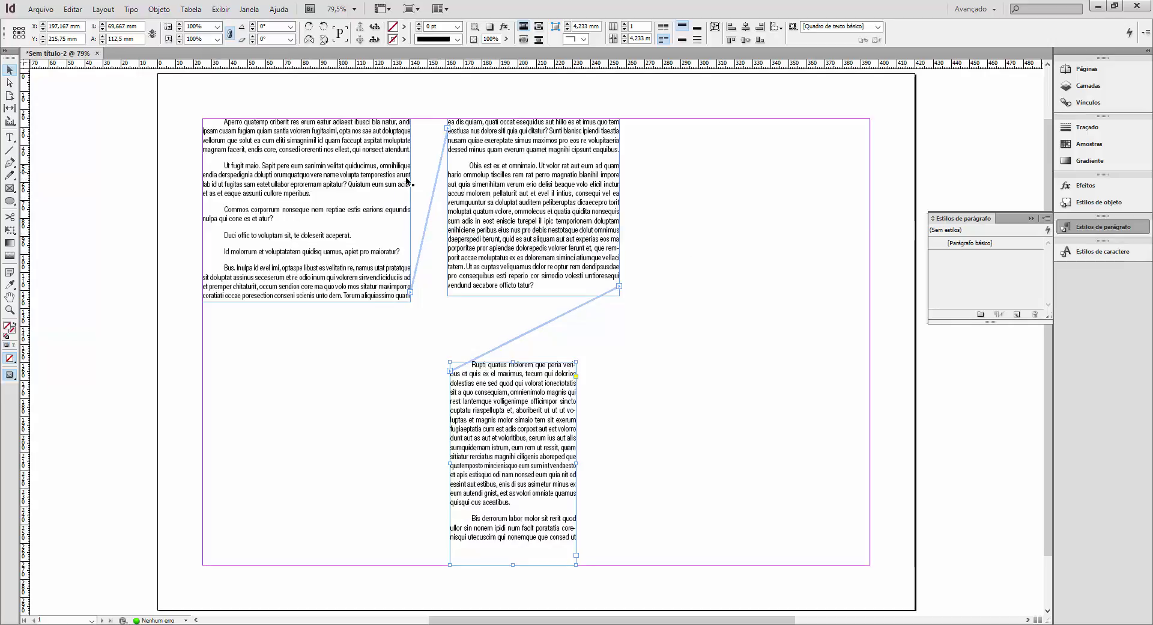
# Step: With nothing selected, create a new paragraph style and name it Título
pyautogui.click(720, 201)
pyautogui.click(985, 253)
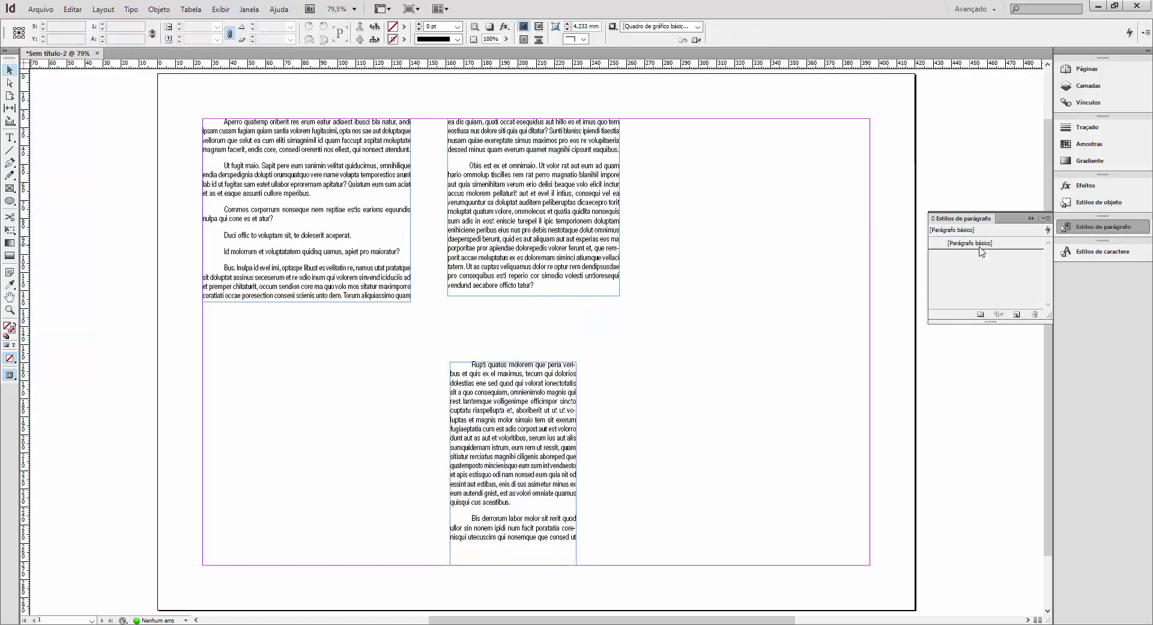
pyautogui.click(1015, 315)
pyautogui.doubleClick(972, 257)
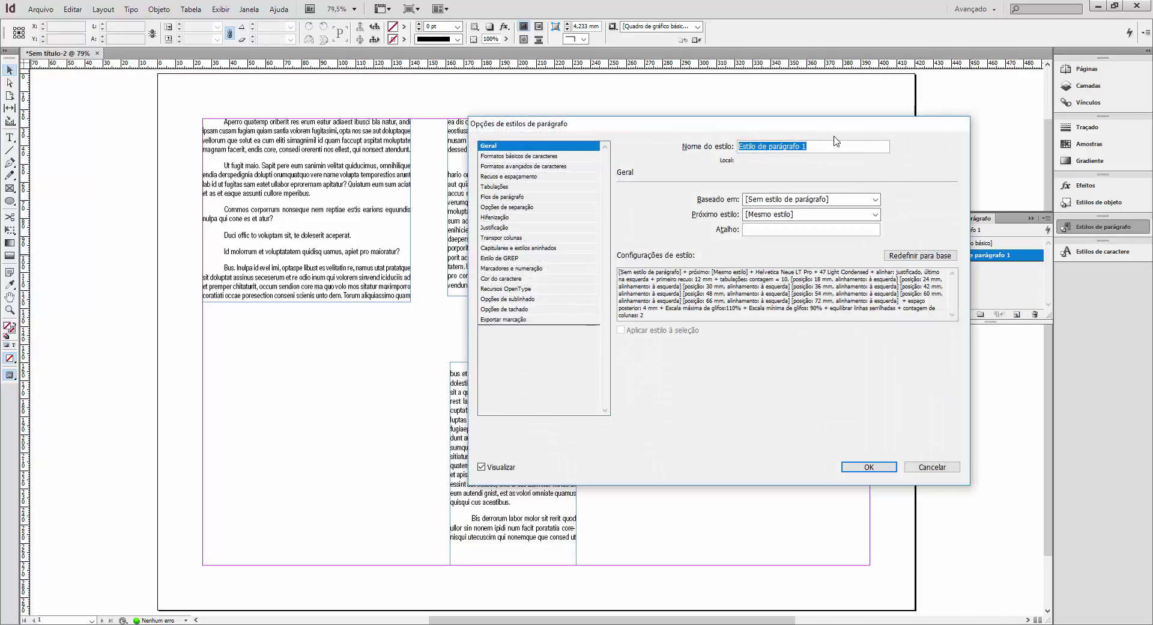
pyautogui.write('Título')
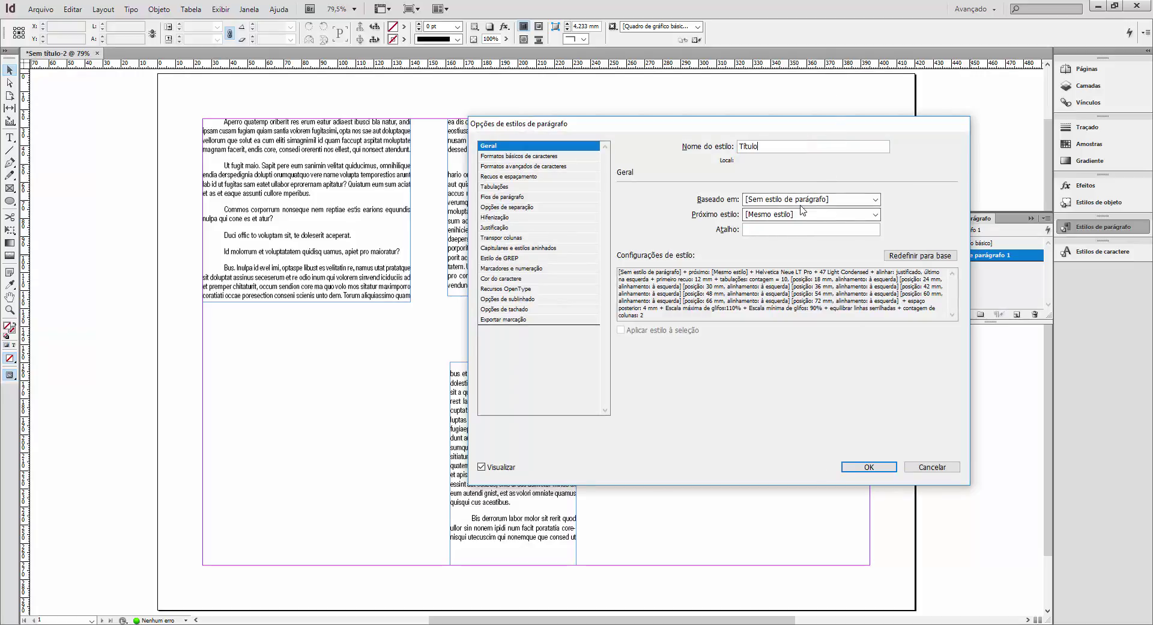
# Step: Set the Título style's next style to [Sem estilo de parágrafo] and base it on [Parágrafo básico]
pyautogui.click(875, 214)
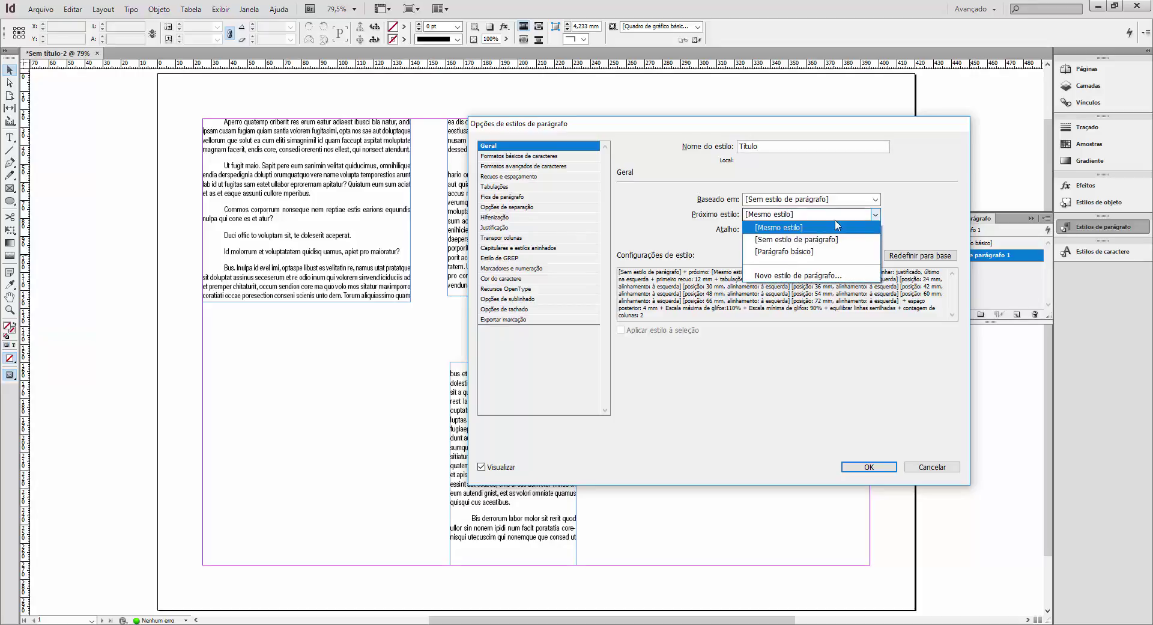
pyautogui.click(783, 241)
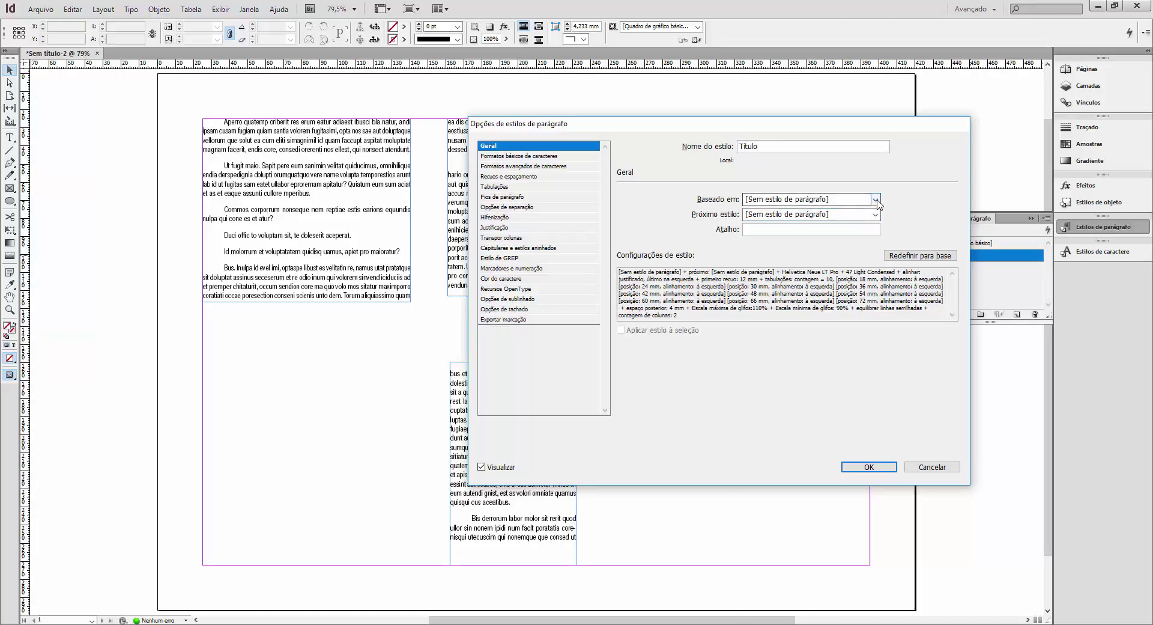
pyautogui.click(875, 199)
pyautogui.click(787, 224)
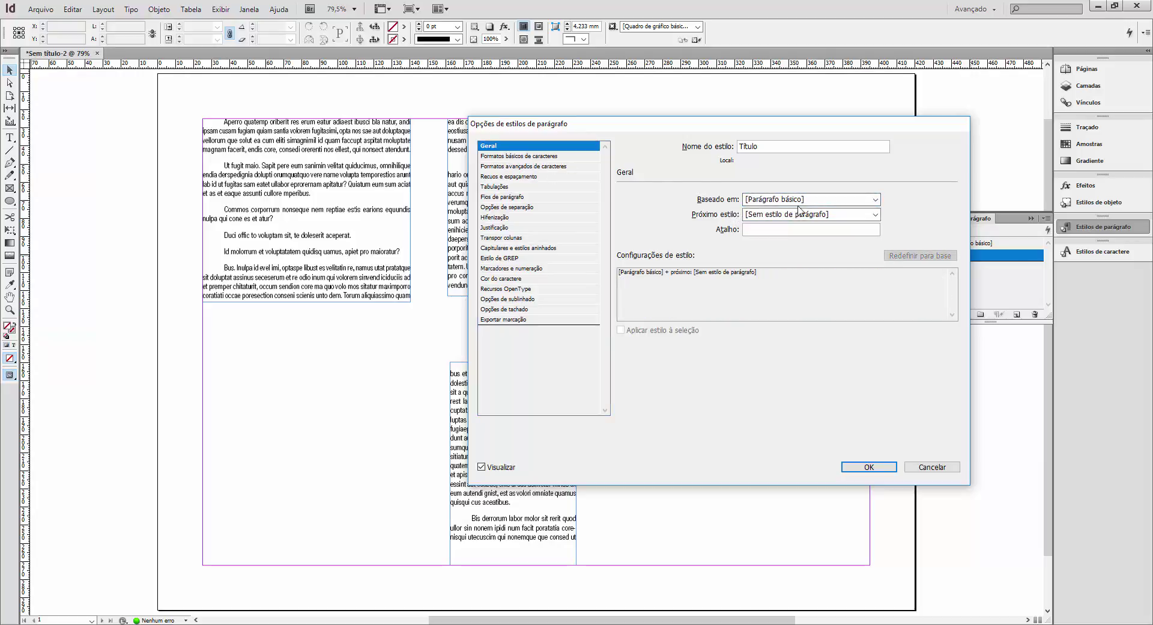
# Step: Set the Título style's font style to 93 Black Extended in its basic character formats
pyautogui.moveTo(835, 127); pyautogui.dragTo(819, 103)
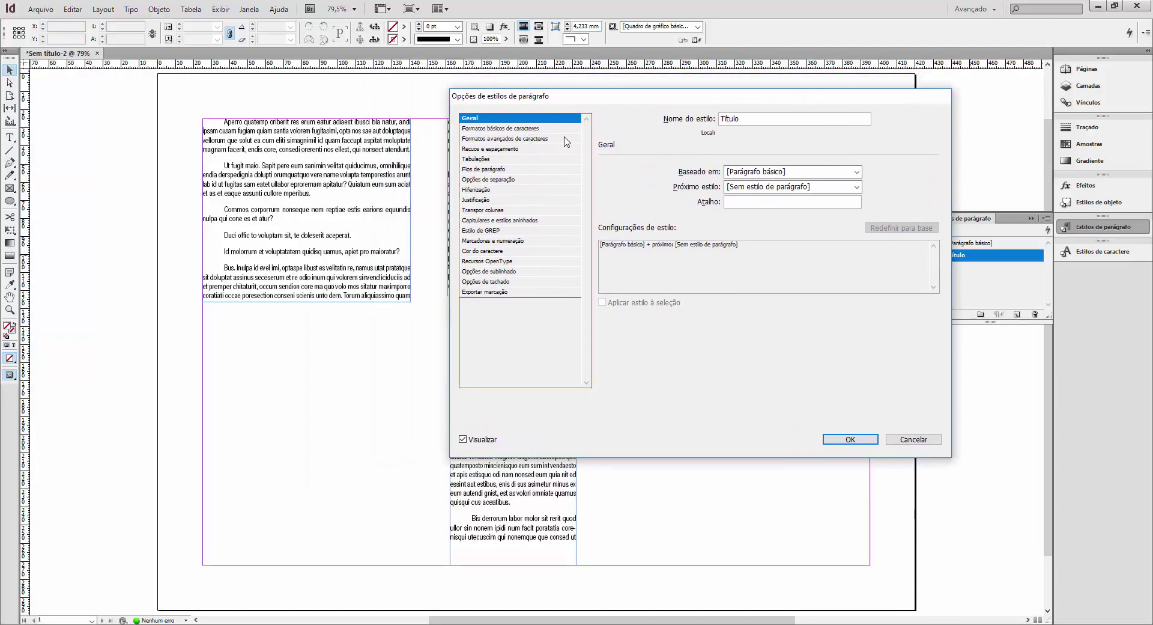
pyautogui.click(505, 128)
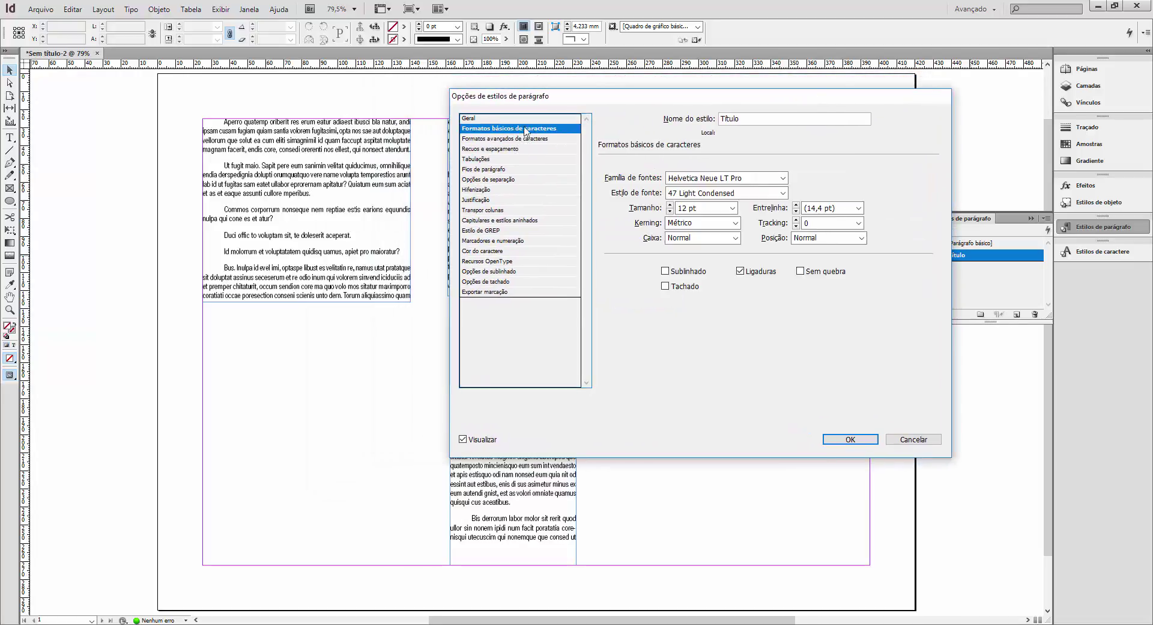
pyautogui.click(780, 193)
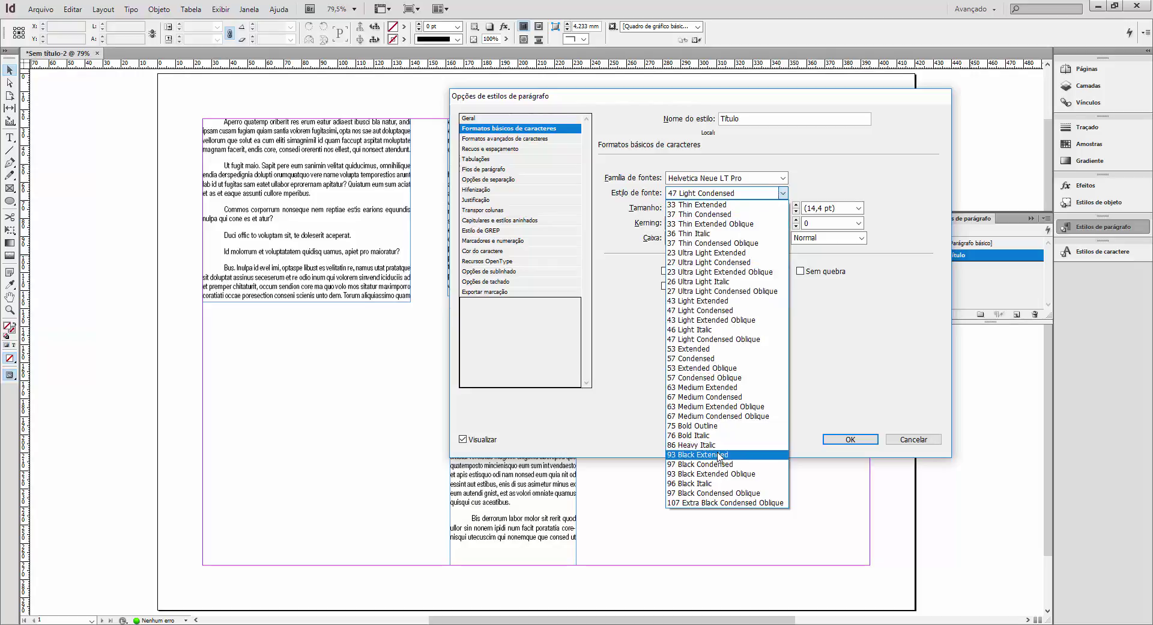
pyautogui.click(706, 455)
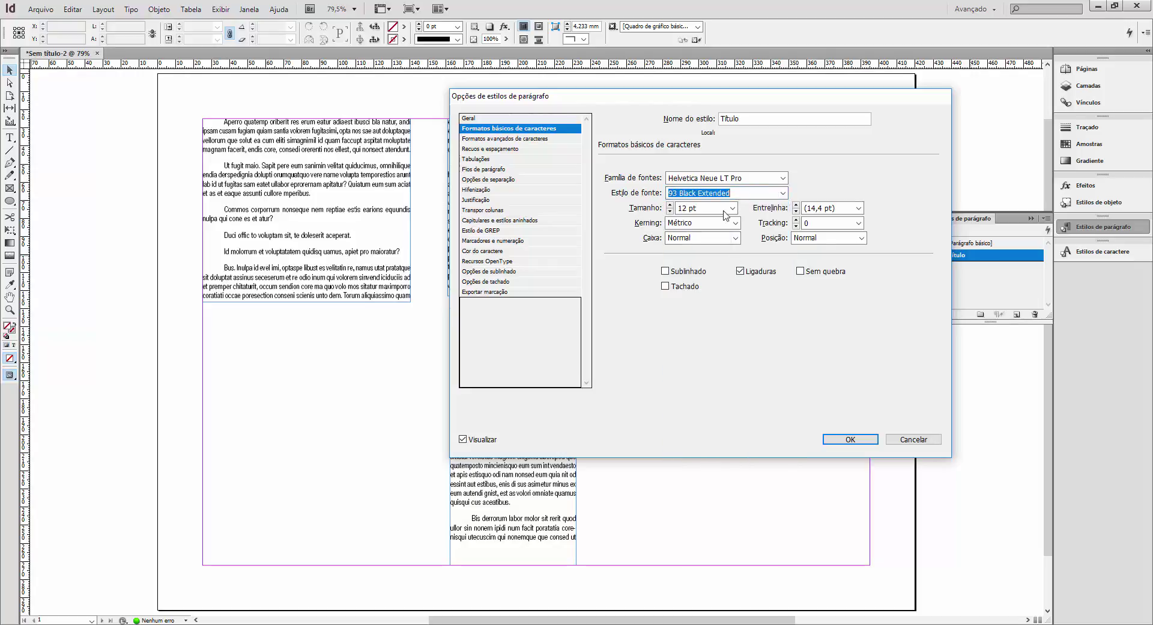
# Step: Set the Título style's size to 18 pt and accept the style options
pyautogui.click(670, 205)
pyautogui.click(850, 439)
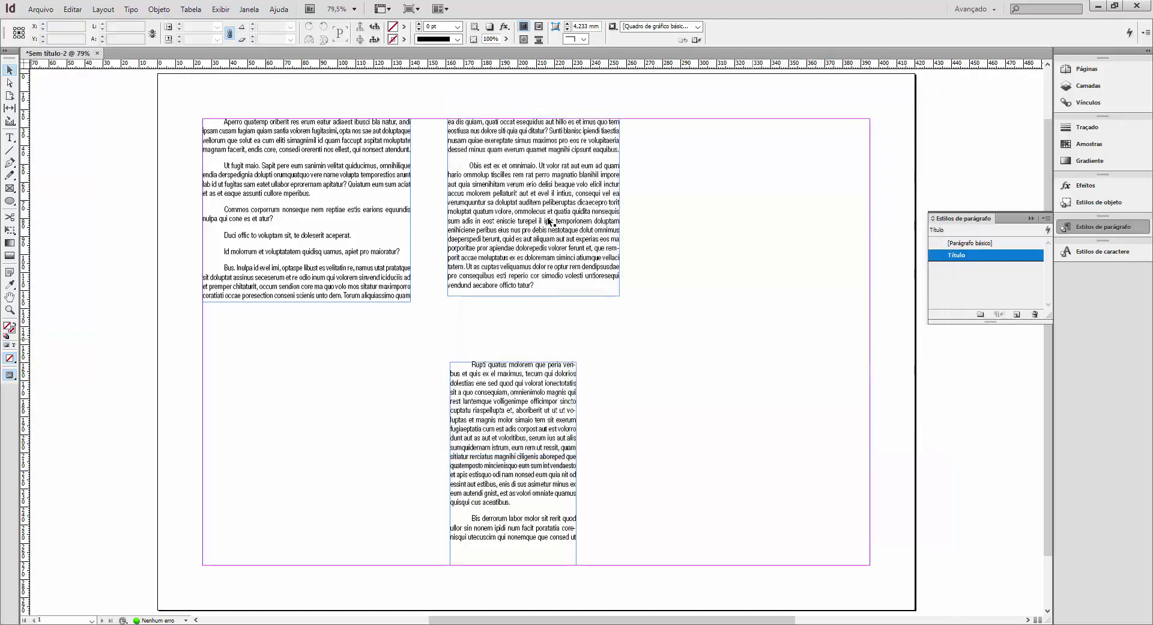
# Step: Split the first frame's opening paragraph after "Aperro quatemp oriberit re" and apply the Título style to that line
pyautogui.doubleClick(264, 124)
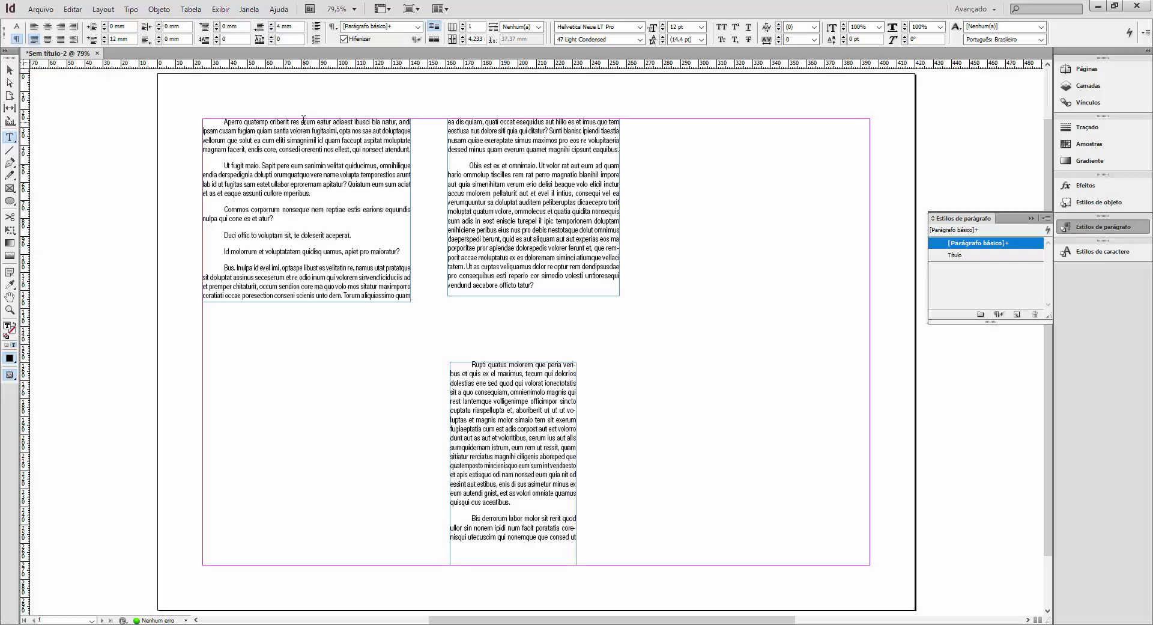
pyautogui.press('Return')
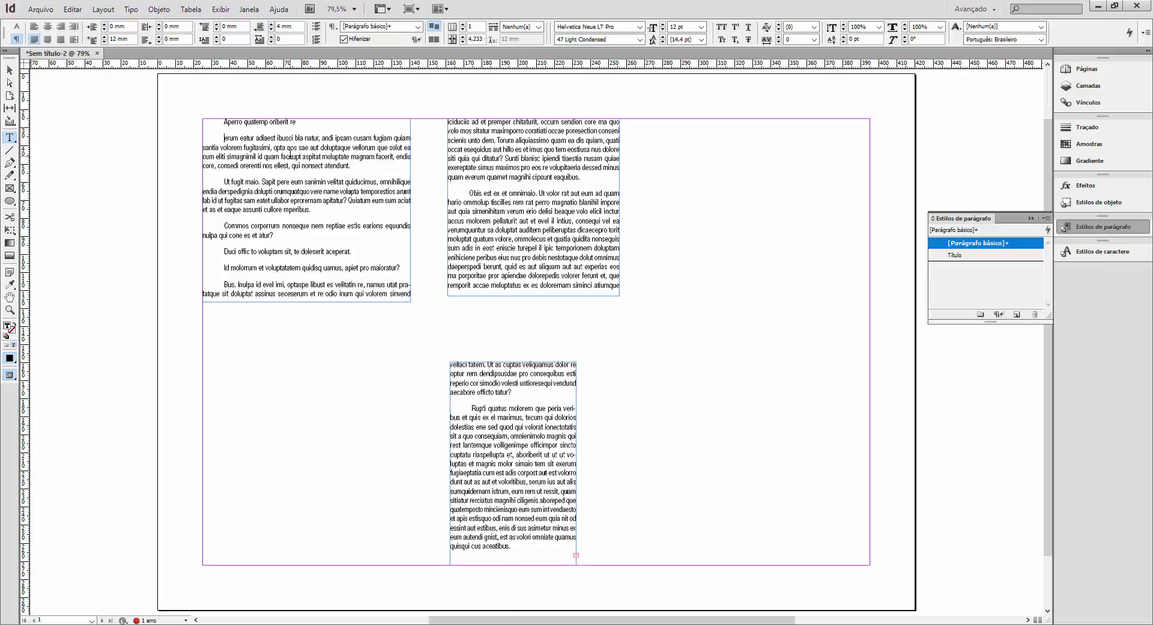
pyautogui.click(958, 255)
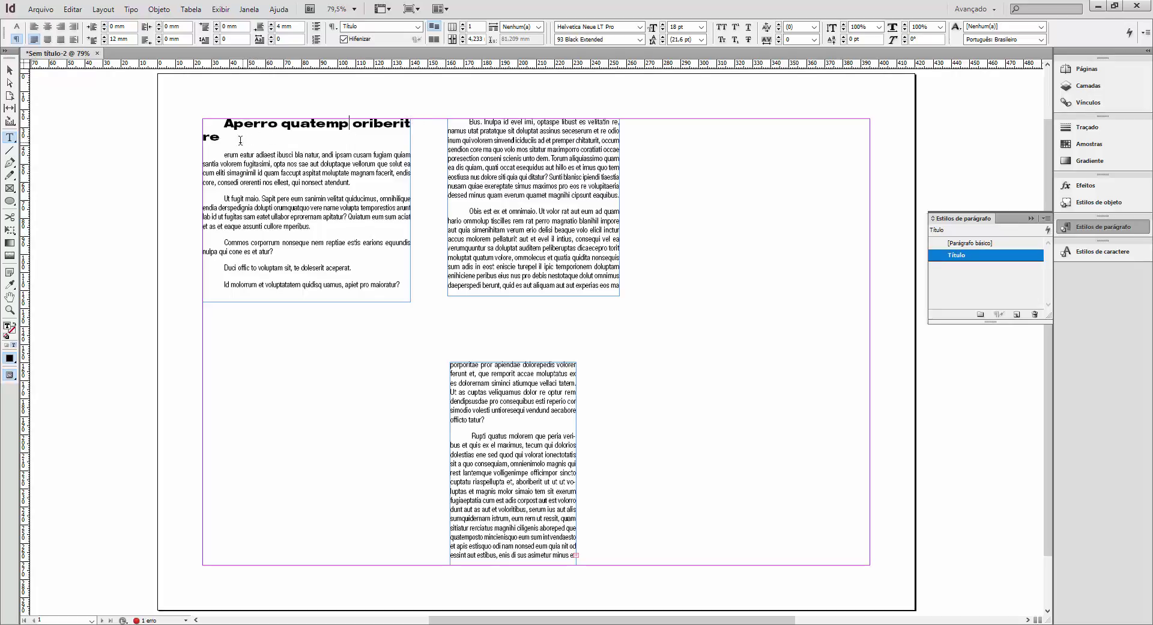
# Step: Shorten the first frame's heading to "Aperro quatemp orib"
pyautogui.moveTo(241, 141); pyautogui.dragTo(181, 135)
pyautogui.press('BackSpace')
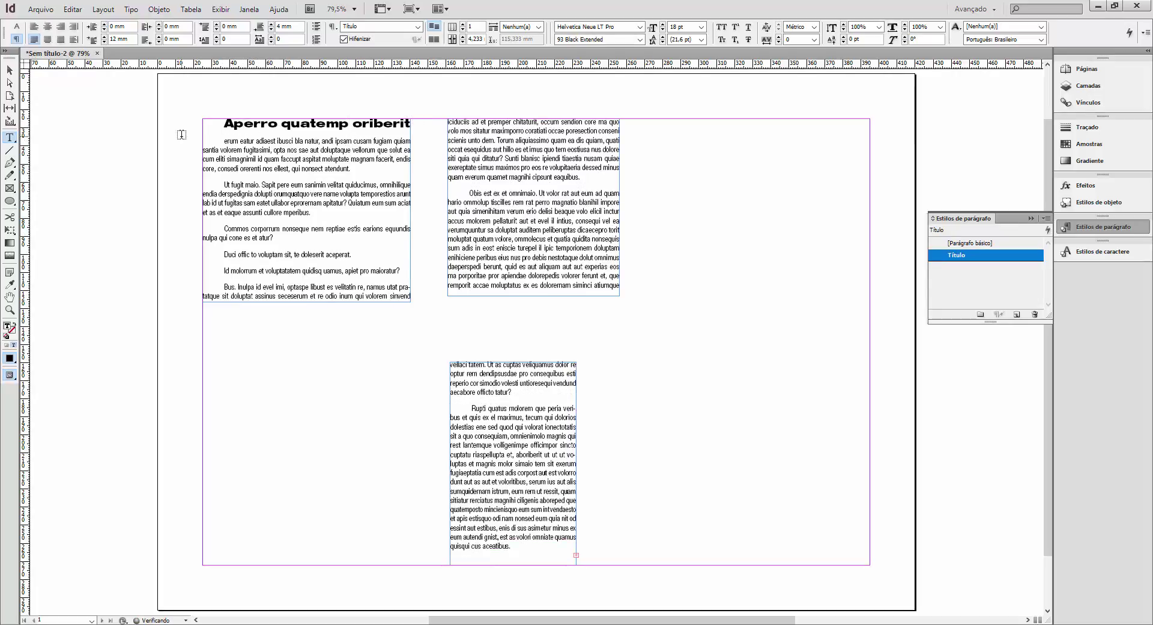
pyautogui.press('BackSpace')
pyautogui.press('BackSpace')
pyautogui.press('BackSpace')
pyautogui.press('BackSpace')
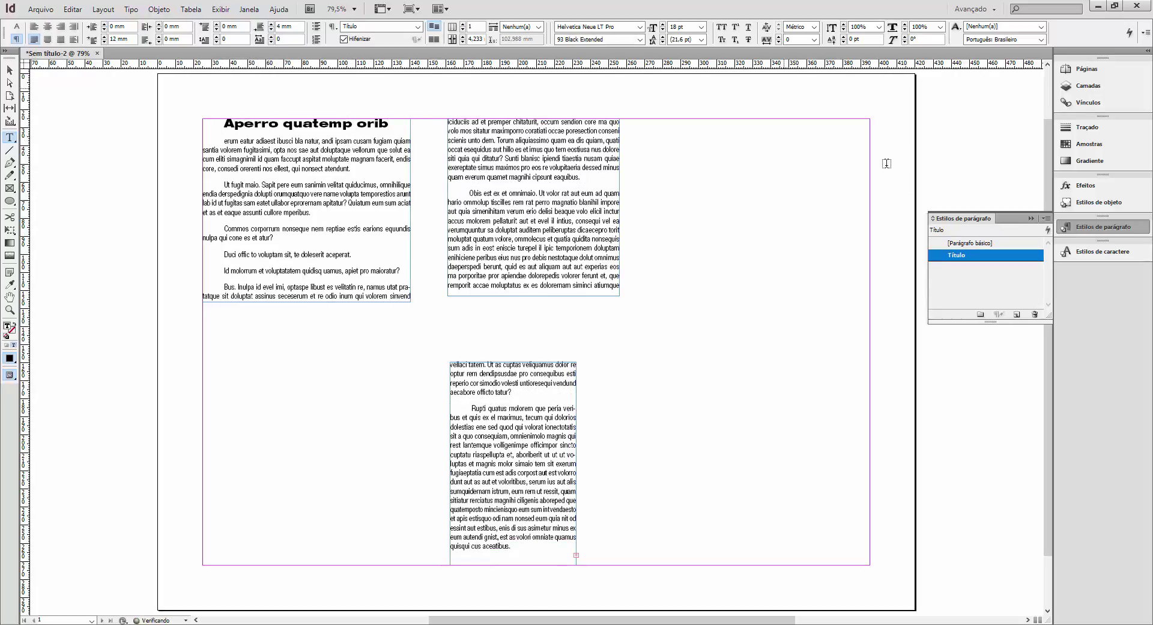
# Step: Reduce the Título style's first line indent to 0 mm in its indents and spacing options
pyautogui.doubleClick(961, 258)
pyautogui.click(490, 128)
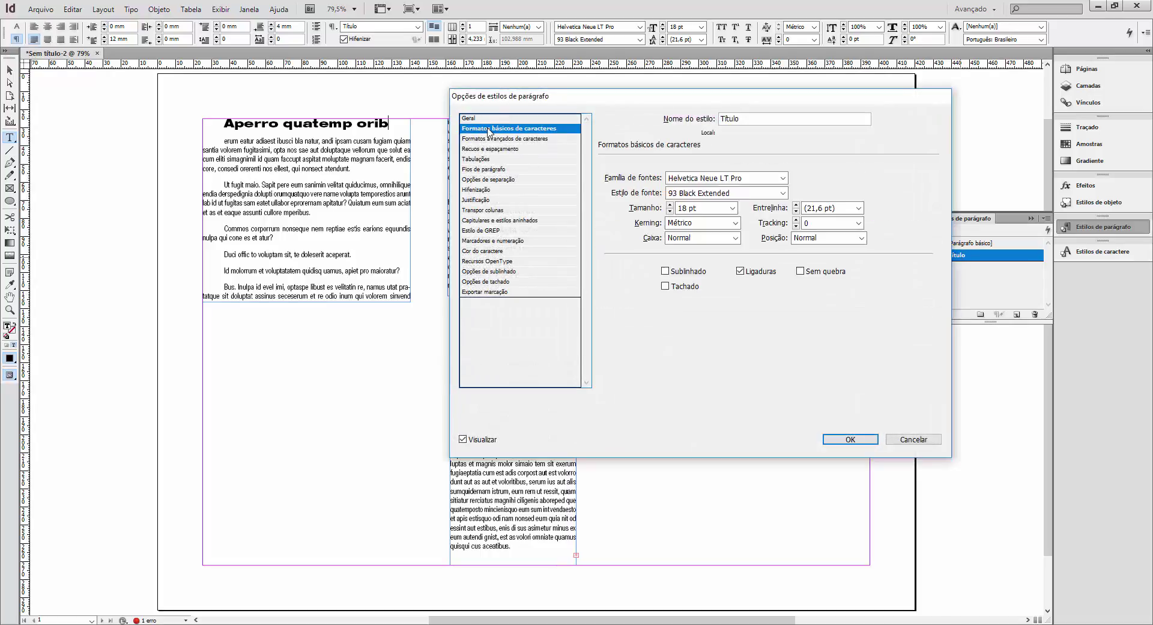
pyautogui.click(489, 149)
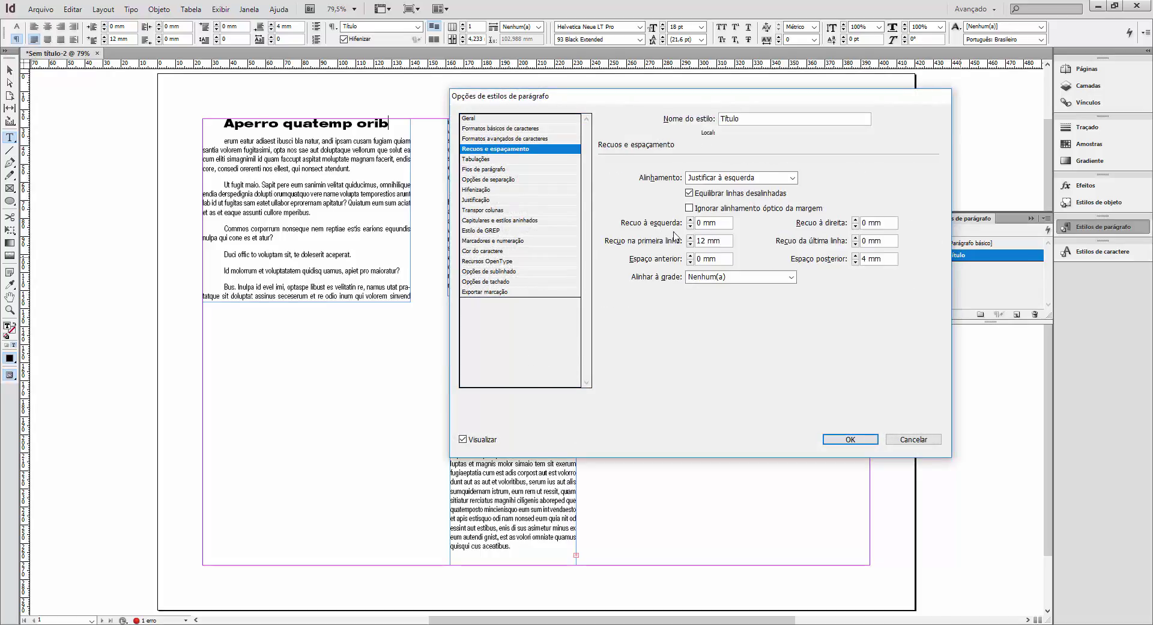
pyautogui.click(690, 244)
pyautogui.click(690, 243)
pyautogui.click(690, 243)
pyautogui.click(690, 242)
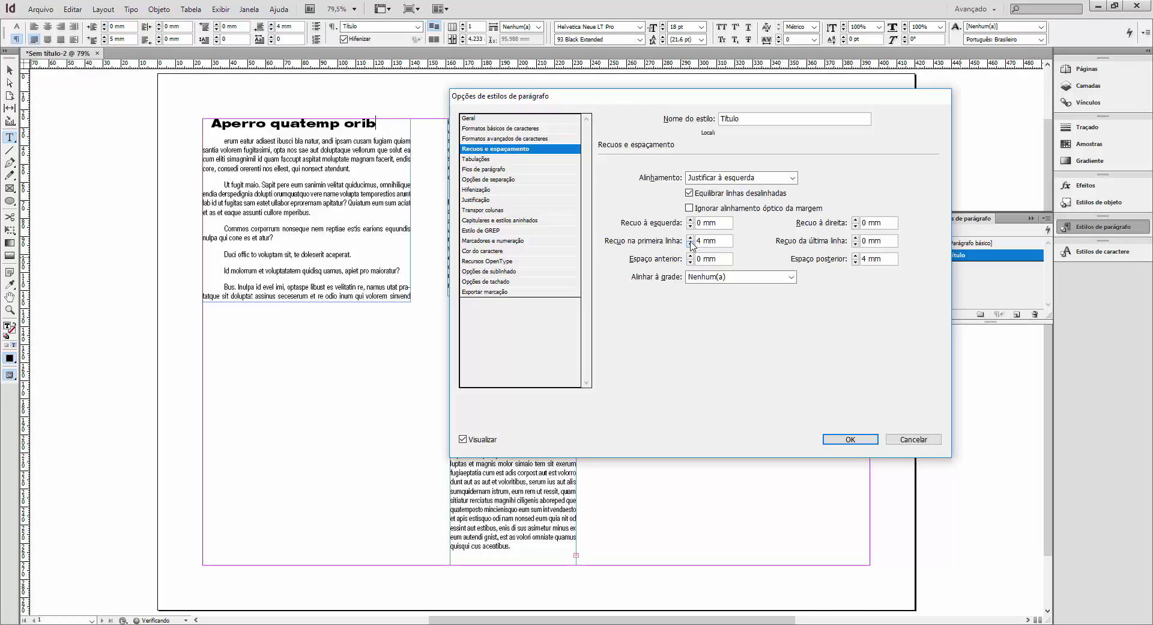
pyautogui.click(690, 243)
pyautogui.click(690, 243)
pyautogui.click(690, 243)
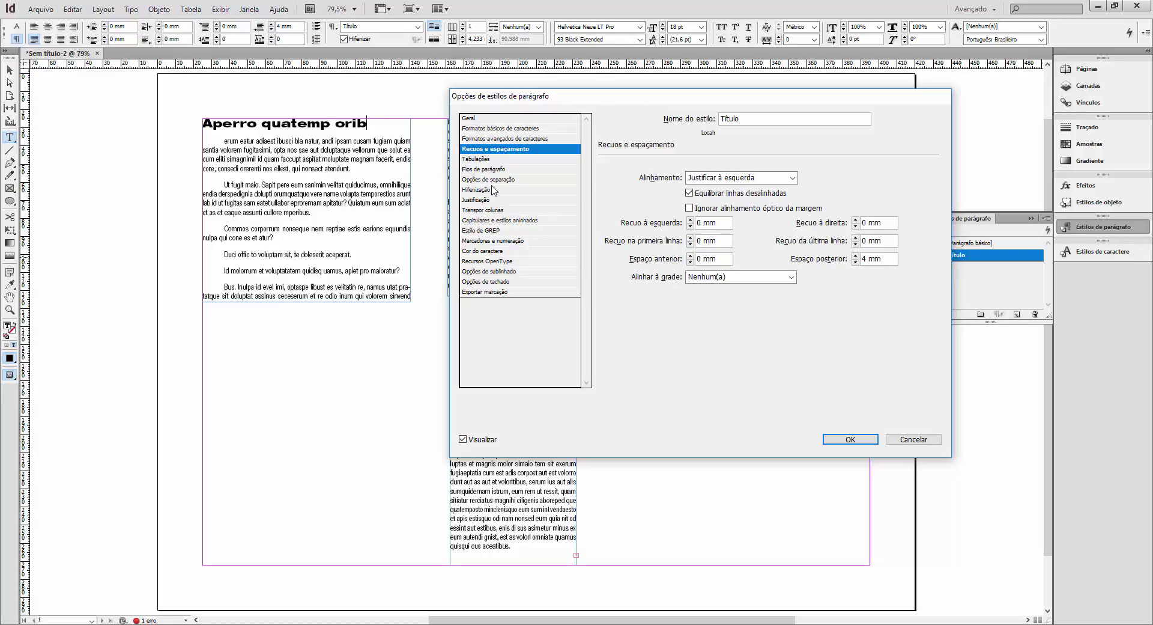
# Step: Reduce the Título style's space after to 0 mm and accept the style options
pyautogui.click(855, 257)
pyautogui.click(855, 262)
pyautogui.click(855, 262)
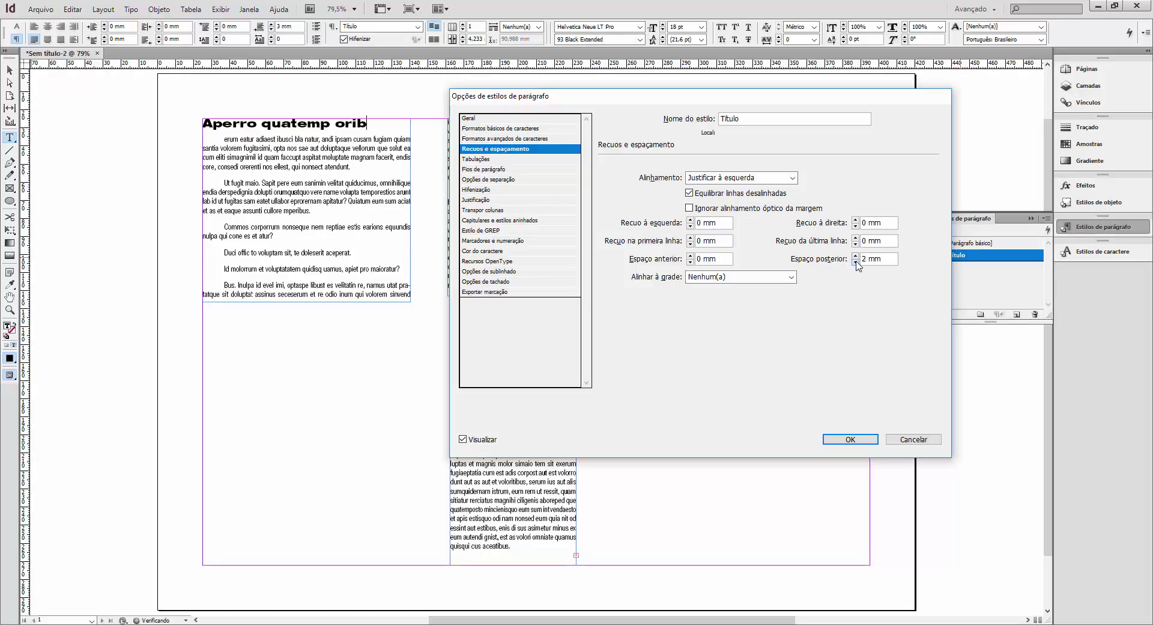
pyautogui.click(856, 262)
pyautogui.click(855, 262)
pyautogui.click(856, 262)
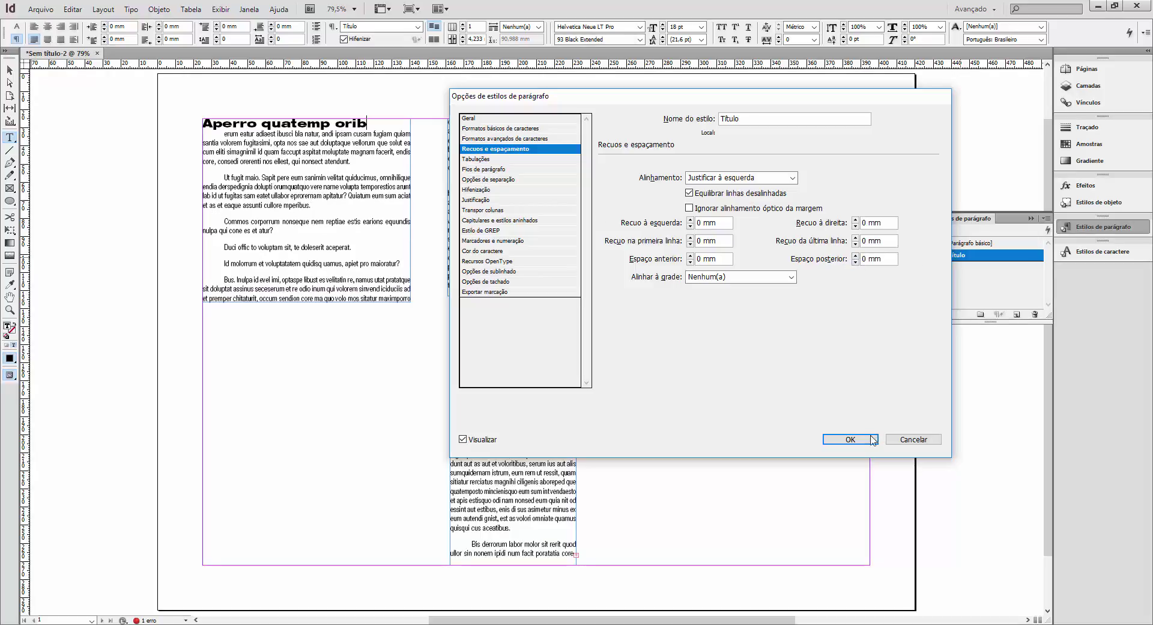
pyautogui.click(850, 439)
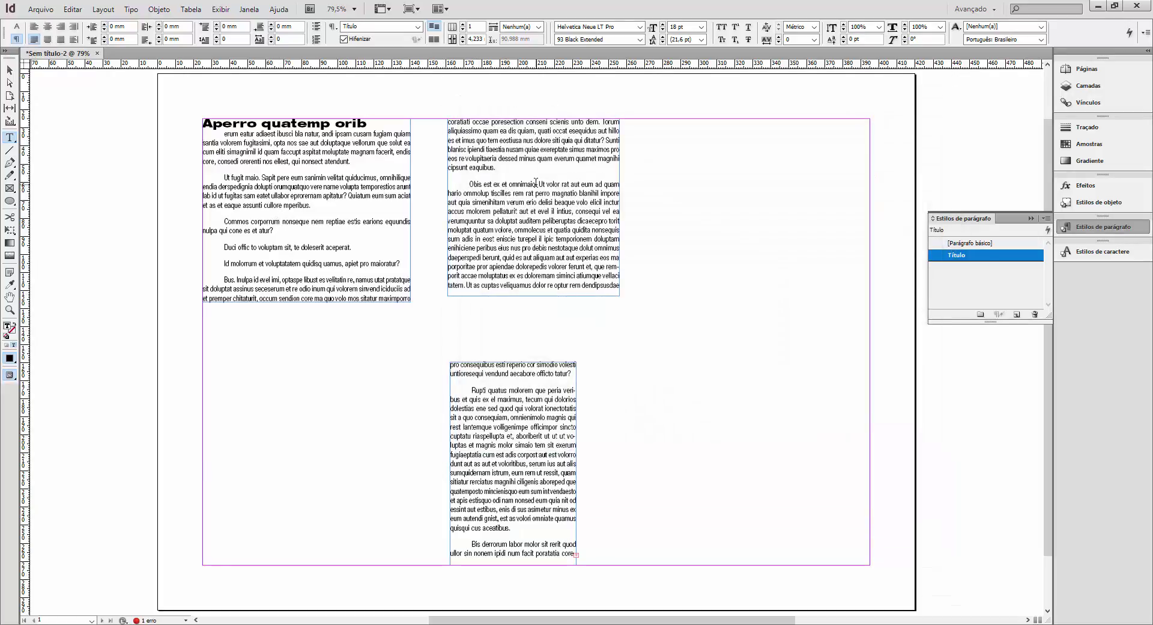
# Step: Try the Título style on the paragraph under the first heading, and return that paragraph to [Parágrafo básico]
pyautogui.click(568, 226)
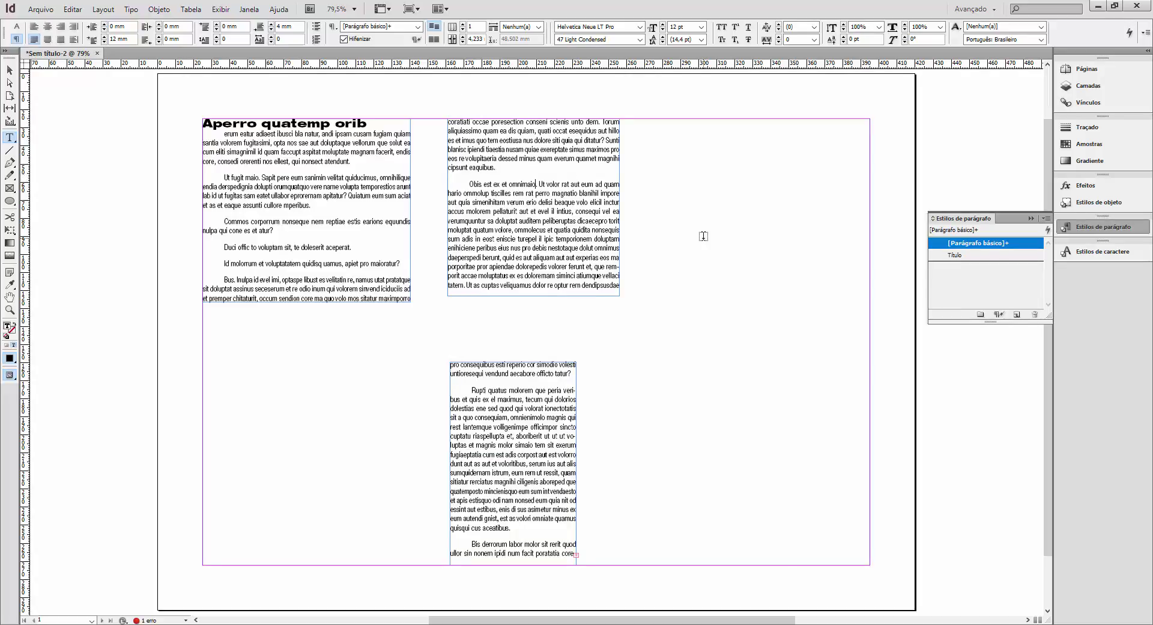
pyautogui.click(345, 119)
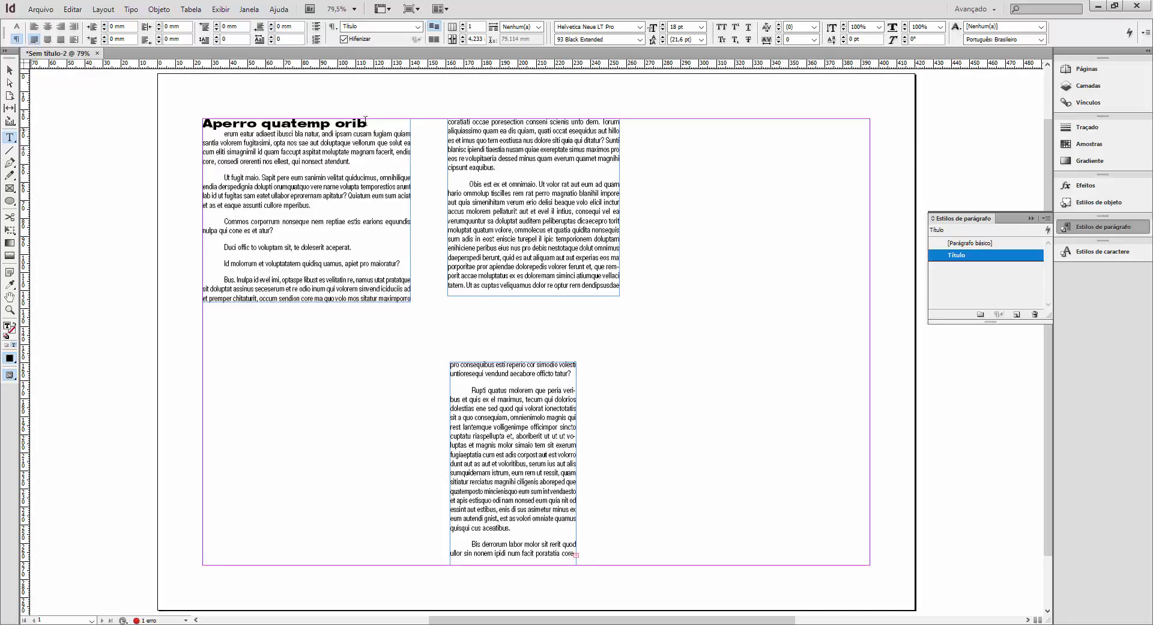
pyautogui.click(373, 116)
pyautogui.click(225, 134)
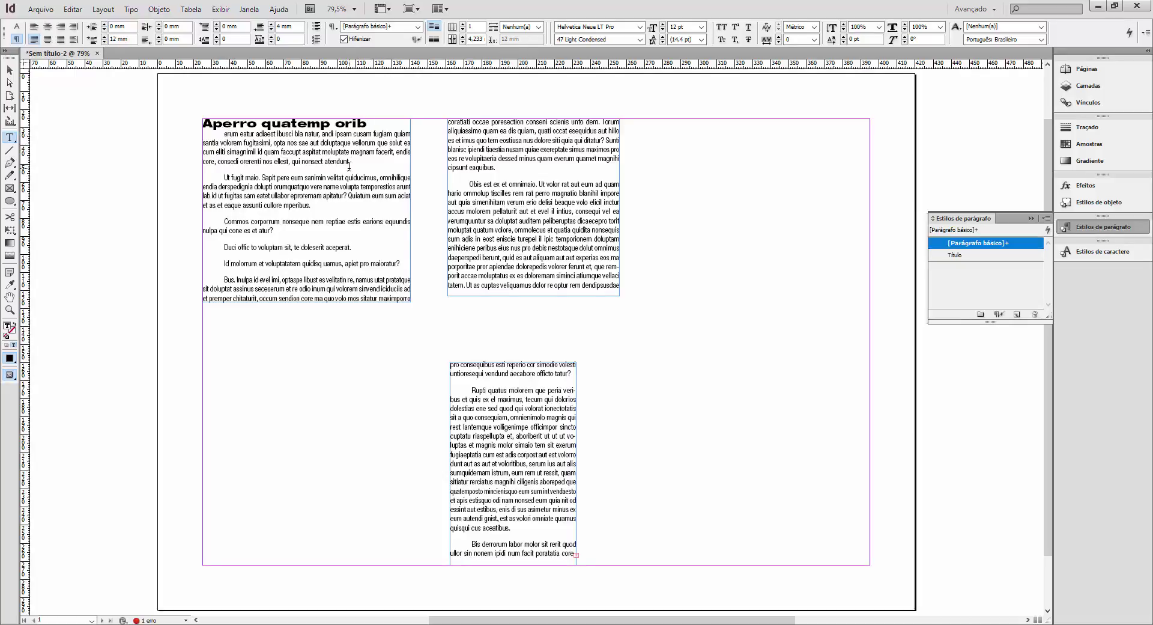
pyautogui.click(956, 255)
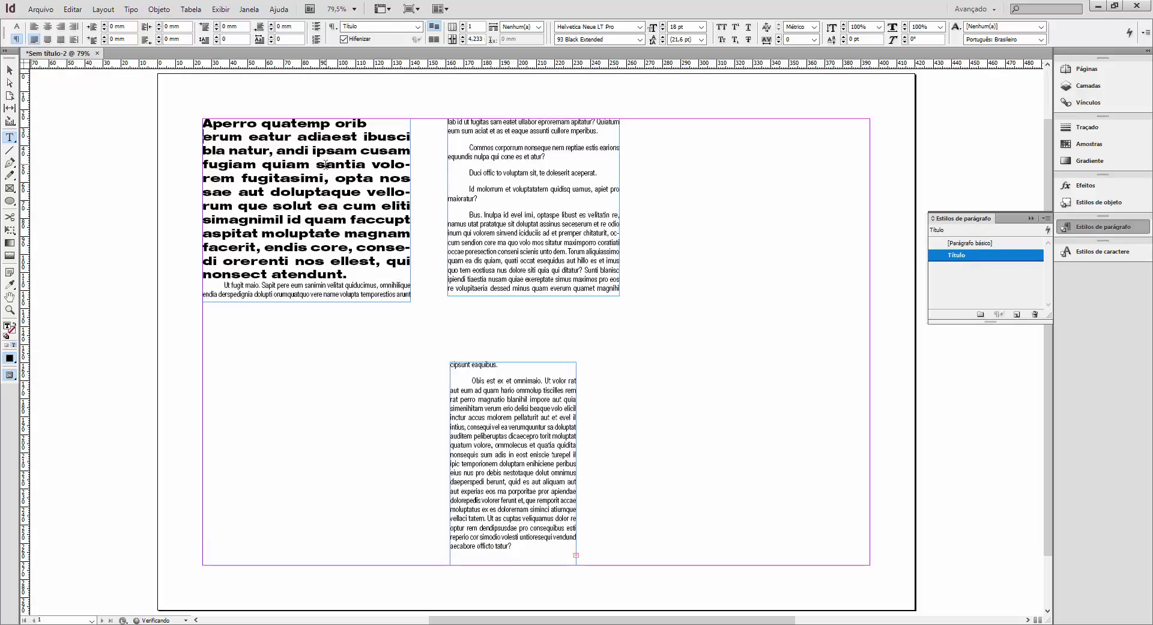
pyautogui.click(981, 244)
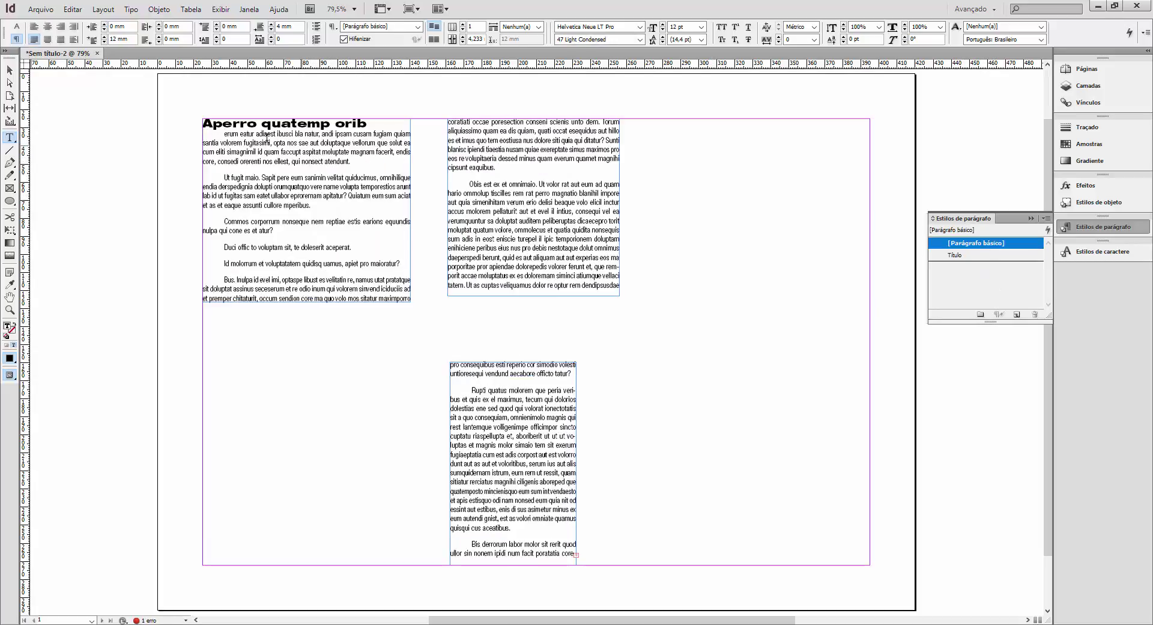
# Step: Split off "Obis est ex et omnimaio." in the second frame as a Título heading, leaving override-free [Parágrafo básico] on the text after it
pyautogui.click(539, 187)
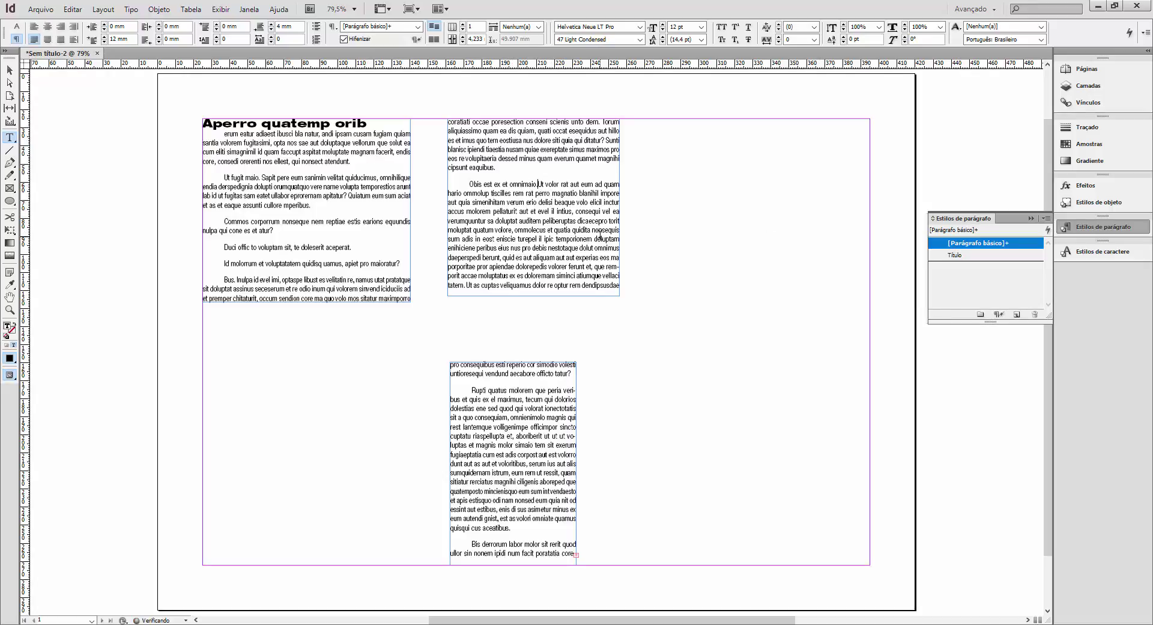
pyautogui.press('Return')
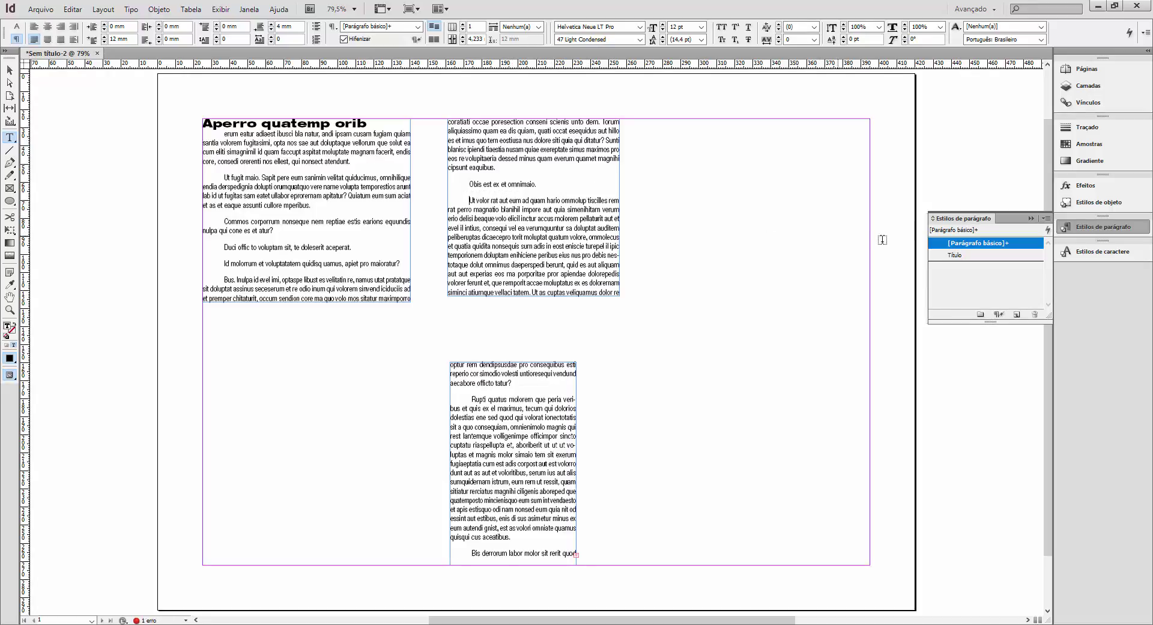
pyautogui.keyDown('alt'); pyautogui.click(982, 244); pyautogui.keyUp('alt')
pyautogui.click(500, 181)
pyautogui.click(957, 255)
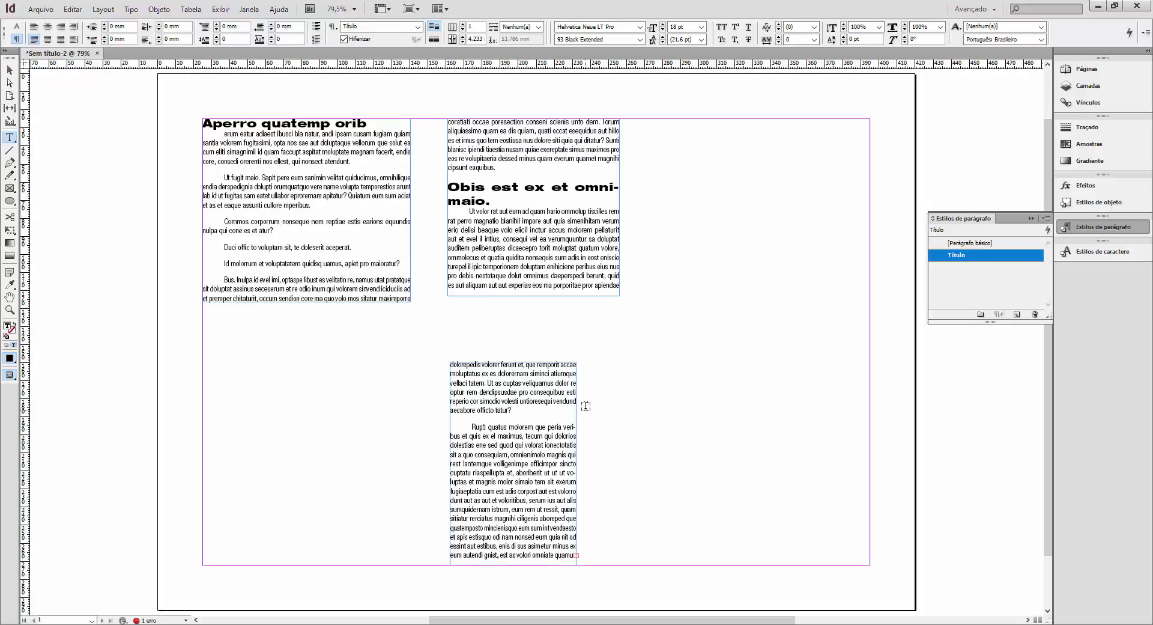
# Step: Flow the third frame's overset text into a new linked frame beside it, reaching down to the page's lower margin
pyautogui.click(10, 71)
pyautogui.click(571, 550)
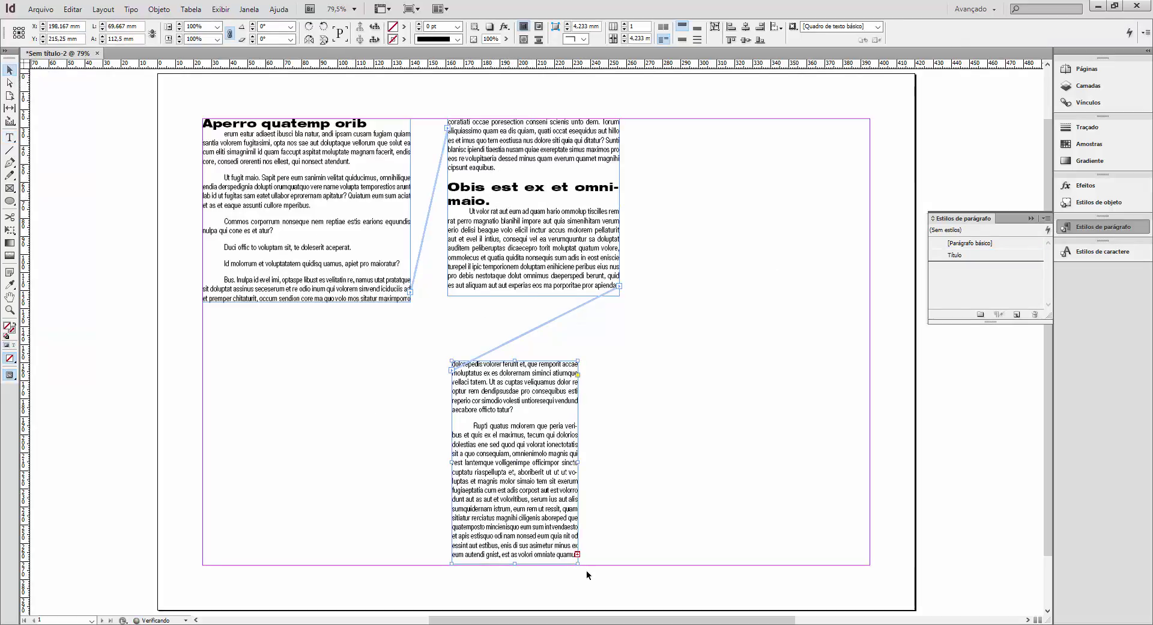
pyautogui.click(578, 554)
pyautogui.moveTo(627, 342); pyautogui.dragTo(753, 565)
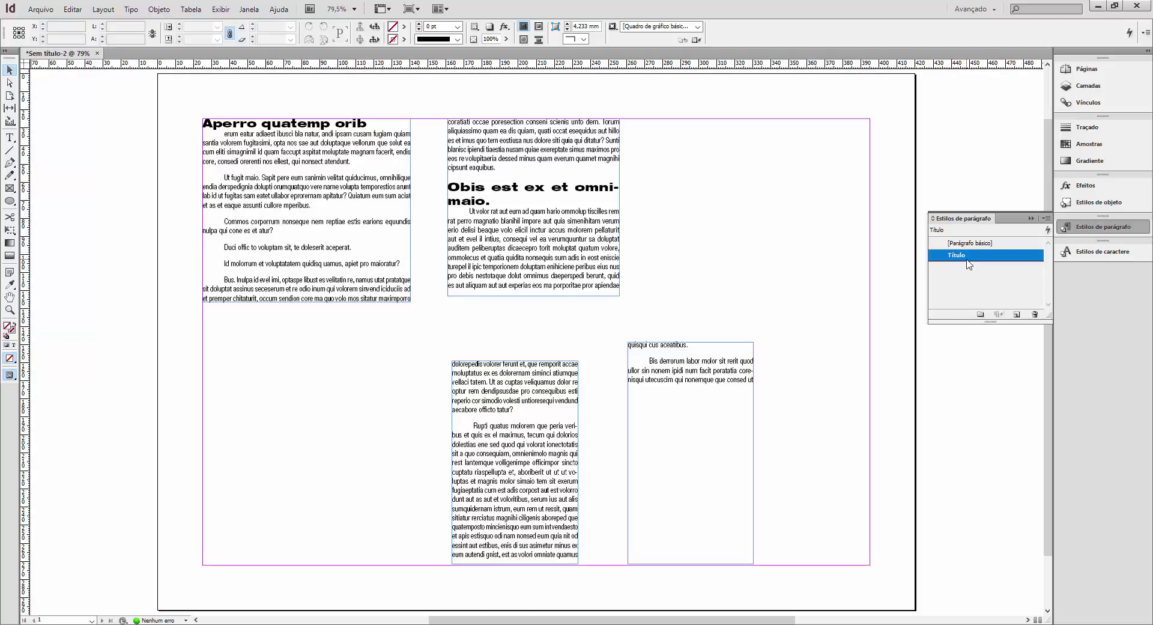
# Step: With nothing selected, make [Parágrafo básico] the default paragraph style
pyautogui.click(982, 293)
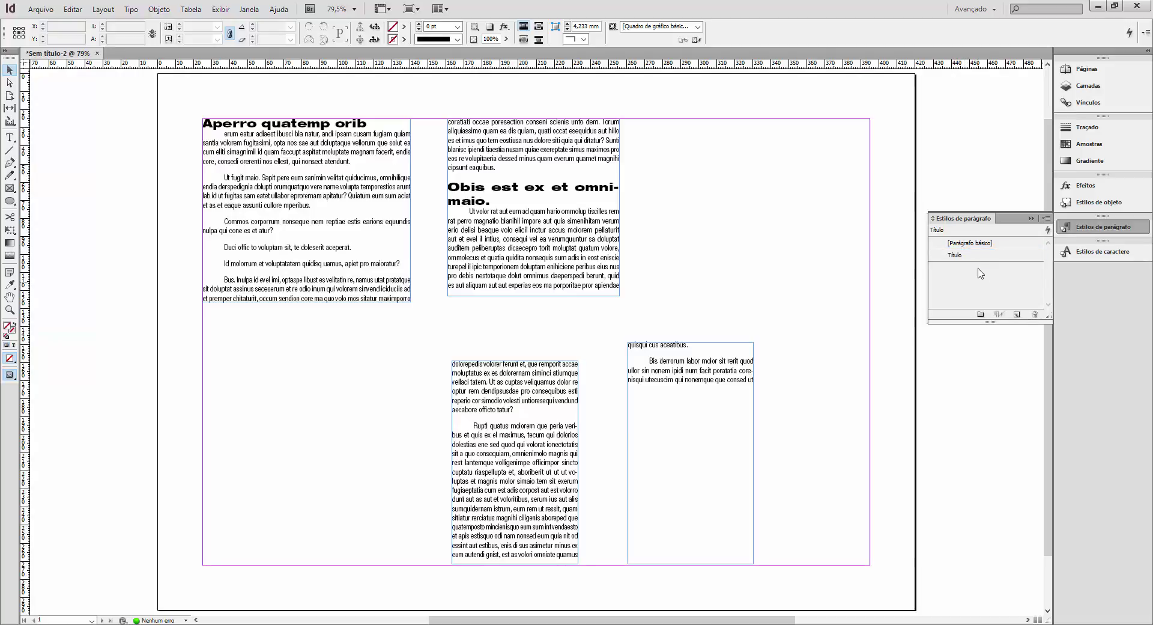
pyautogui.click(976, 255)
pyautogui.click(975, 243)
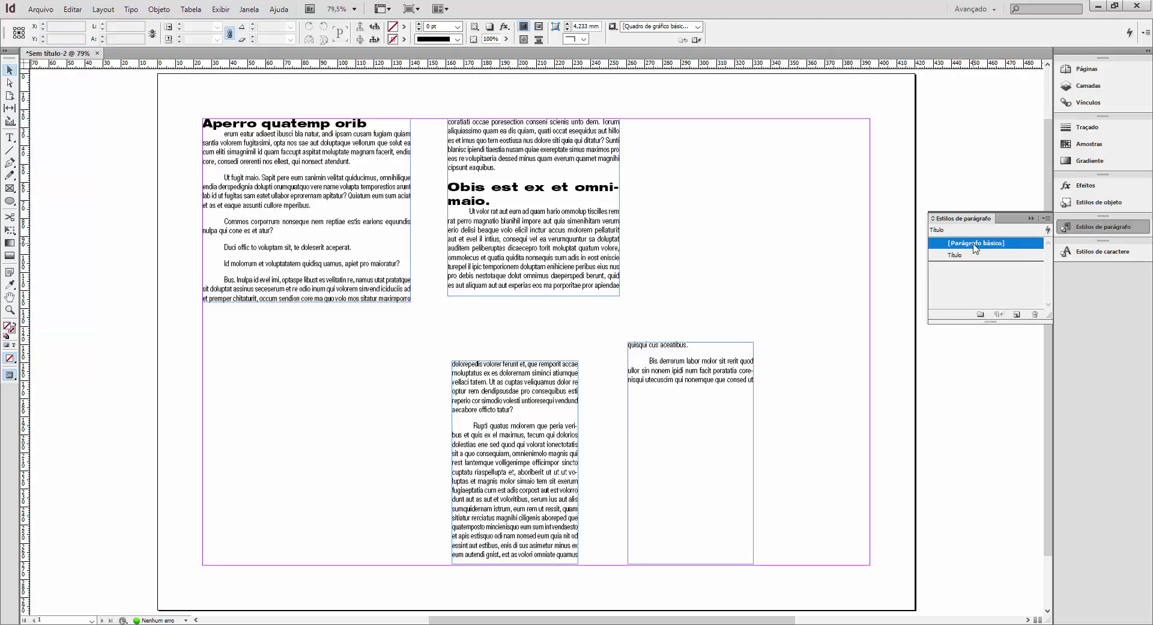
pyautogui.click(985, 280)
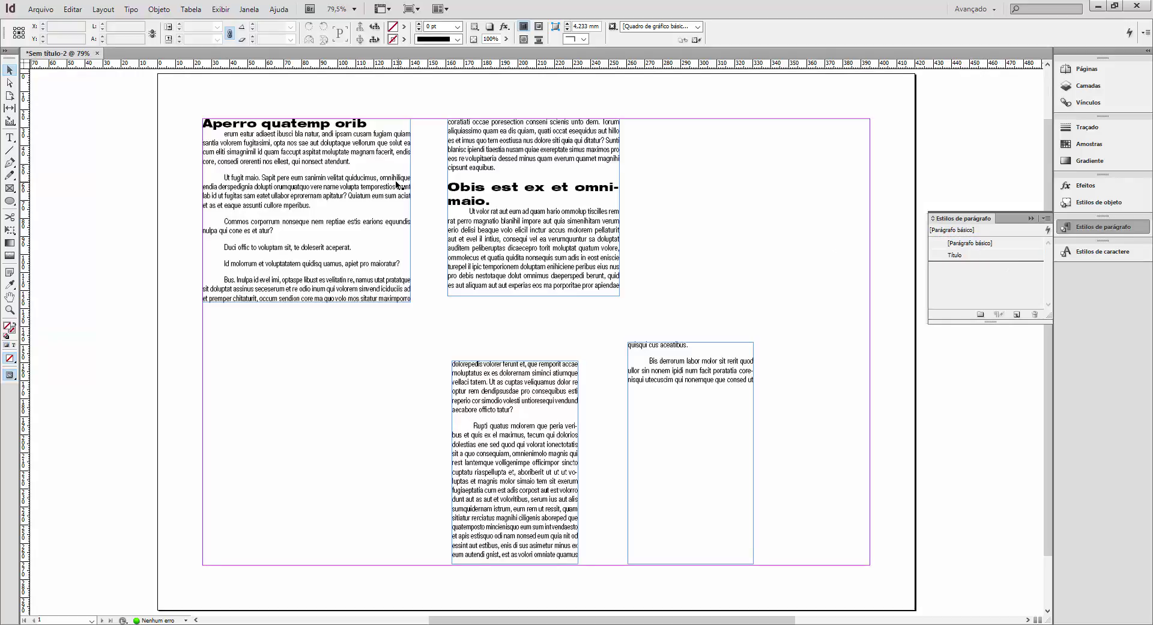
pyautogui.click(320, 135)
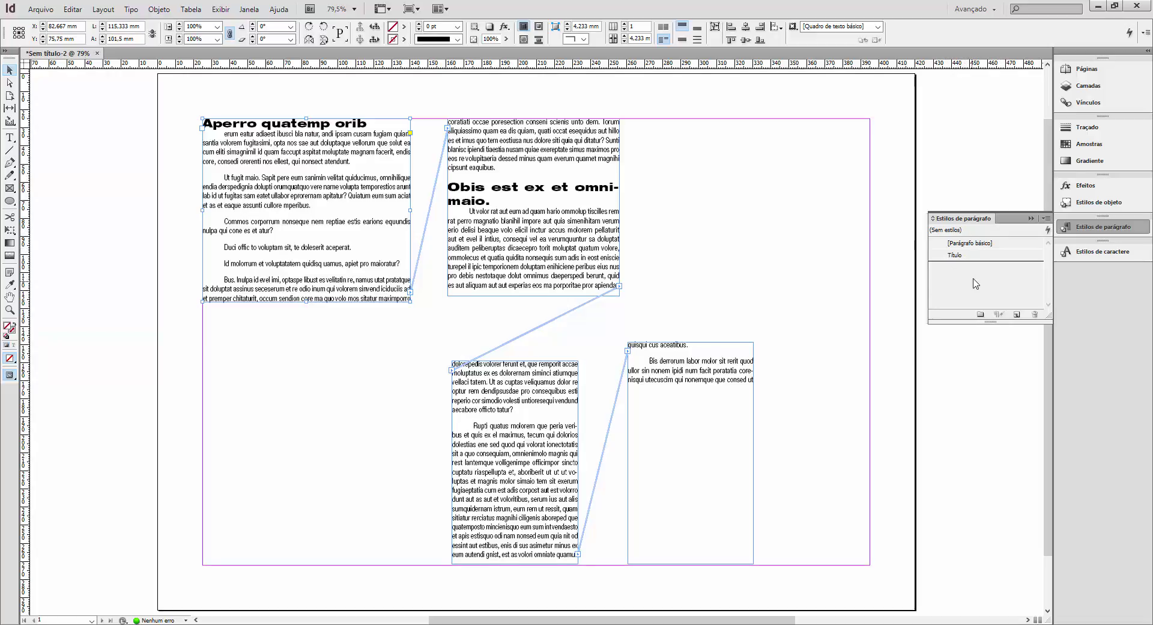
pyautogui.click(703, 197)
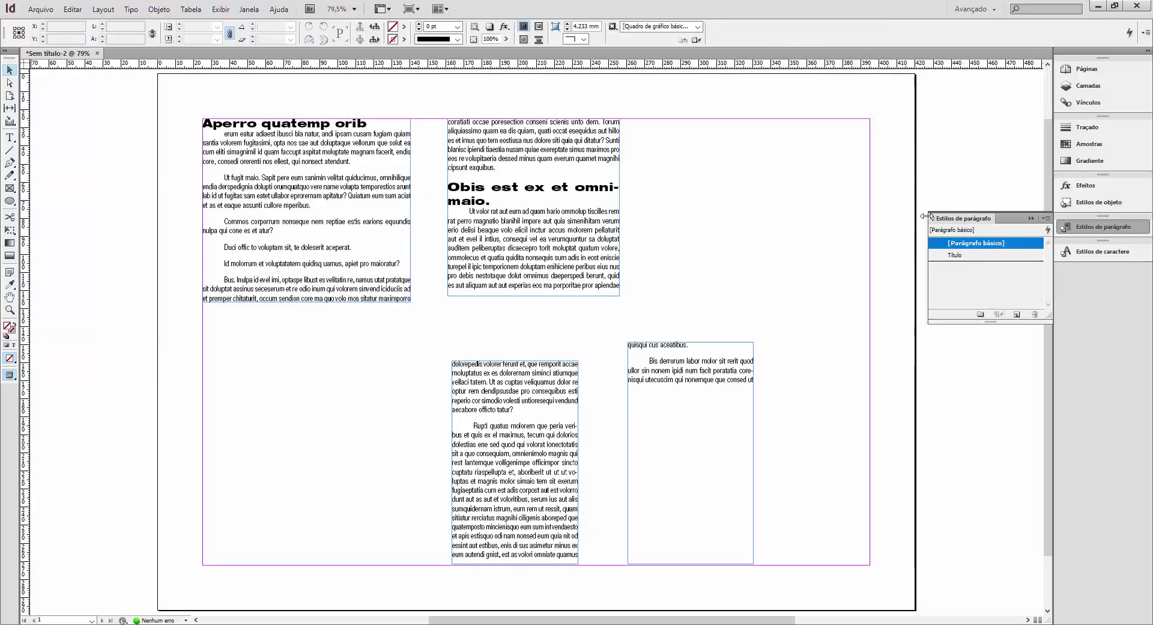
# Step: Delete the Título style with [Parágrafo básico] as its replacement, and undo the deletion
pyautogui.doubleClick(997, 255)
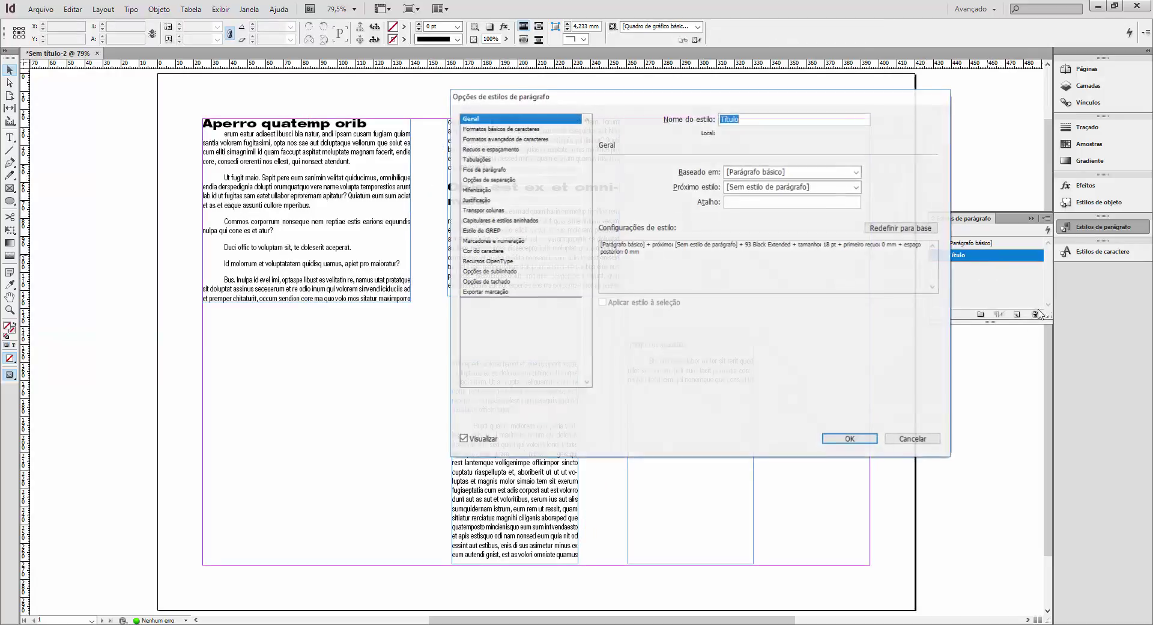
pyautogui.click(903, 437)
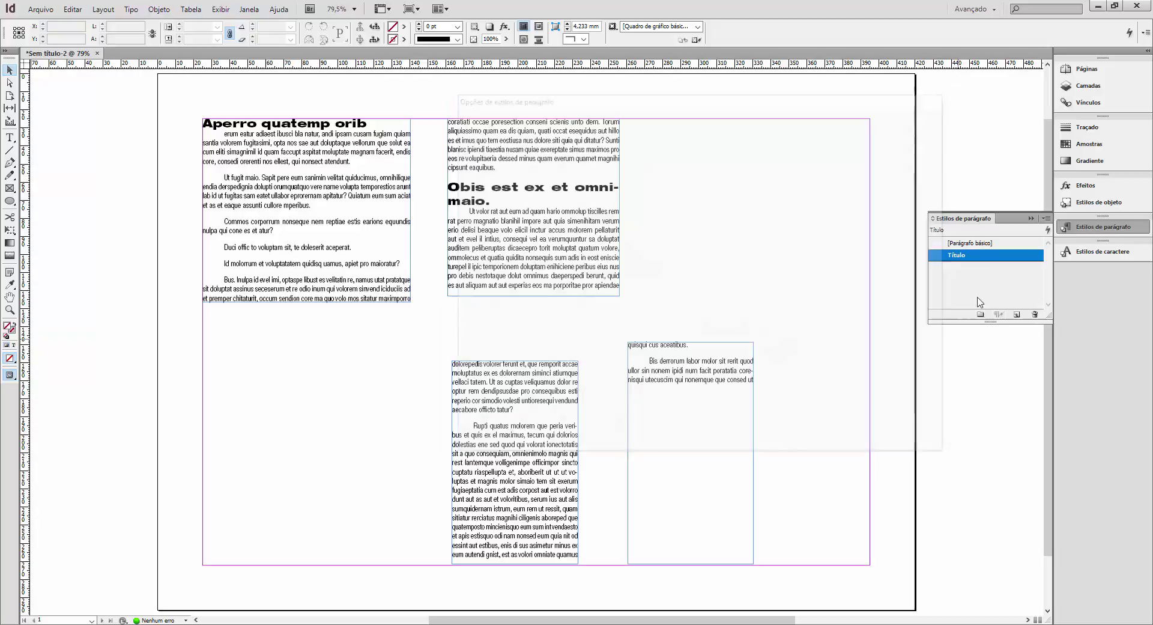
pyautogui.click(1034, 313)
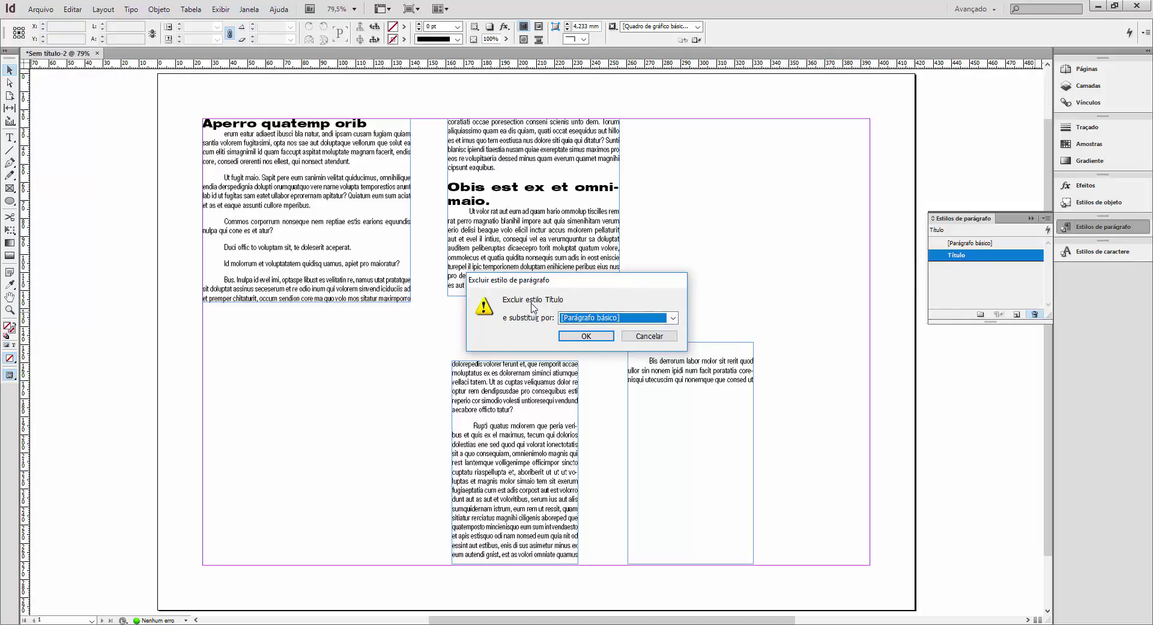
pyautogui.click(673, 317)
pyautogui.click(609, 339)
pyautogui.click(586, 338)
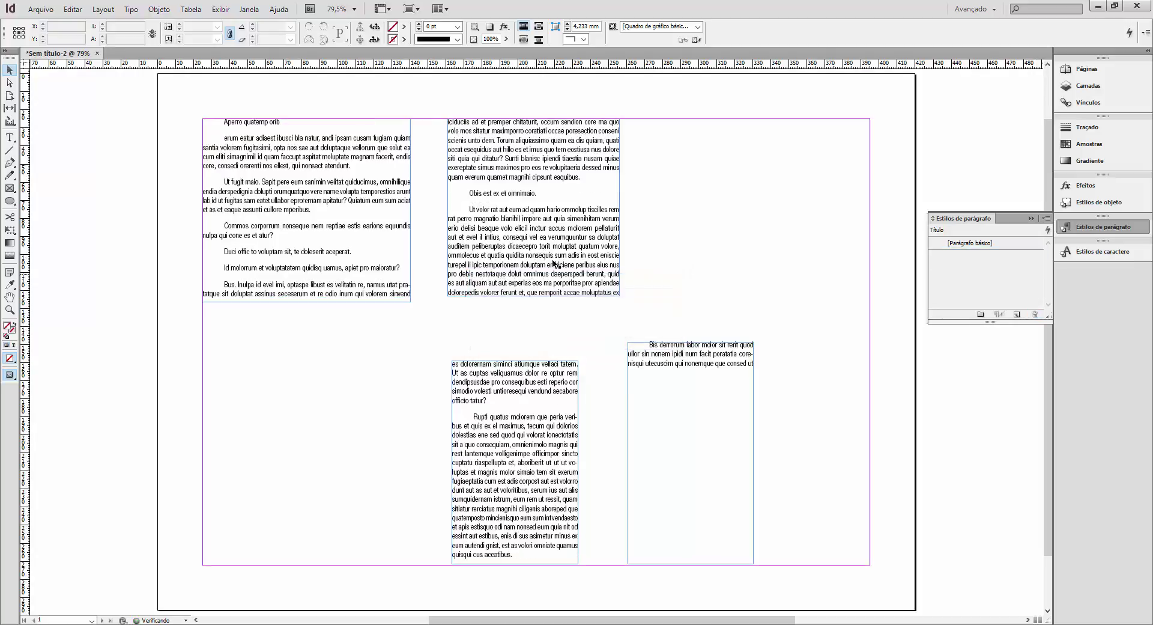
pyautogui.hotkey('ctrl', 'z')
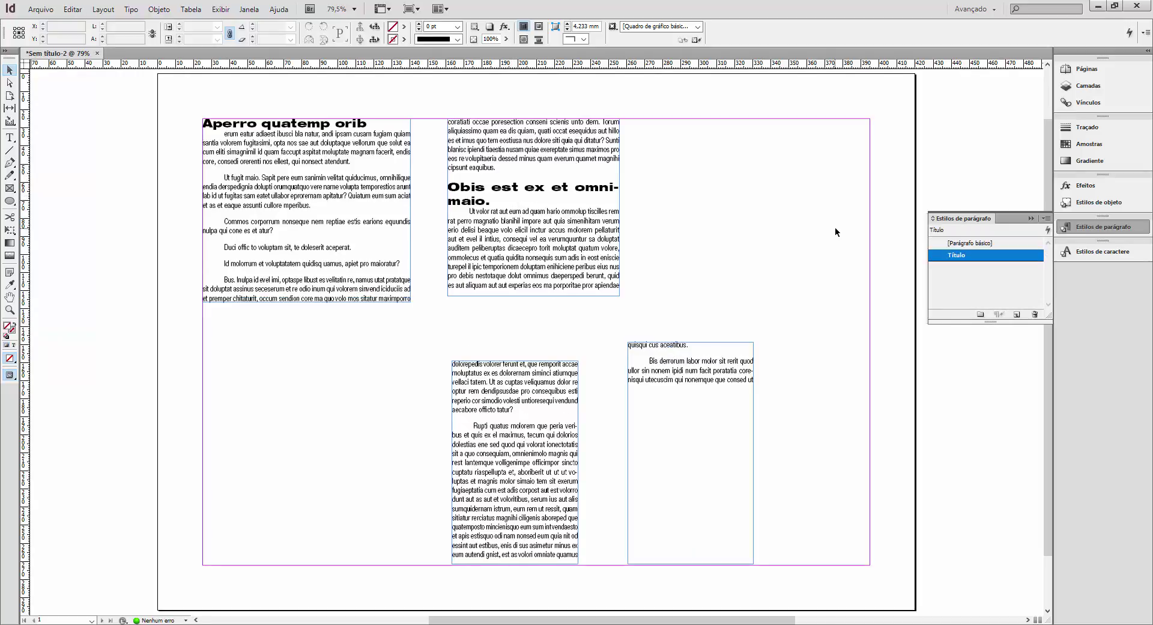
# Step: Set the words "dicaecepro torit" in the second frame to 93 Black Extended, and undo the change
pyautogui.click(493, 248)
pyautogui.doubleClick(522, 239)
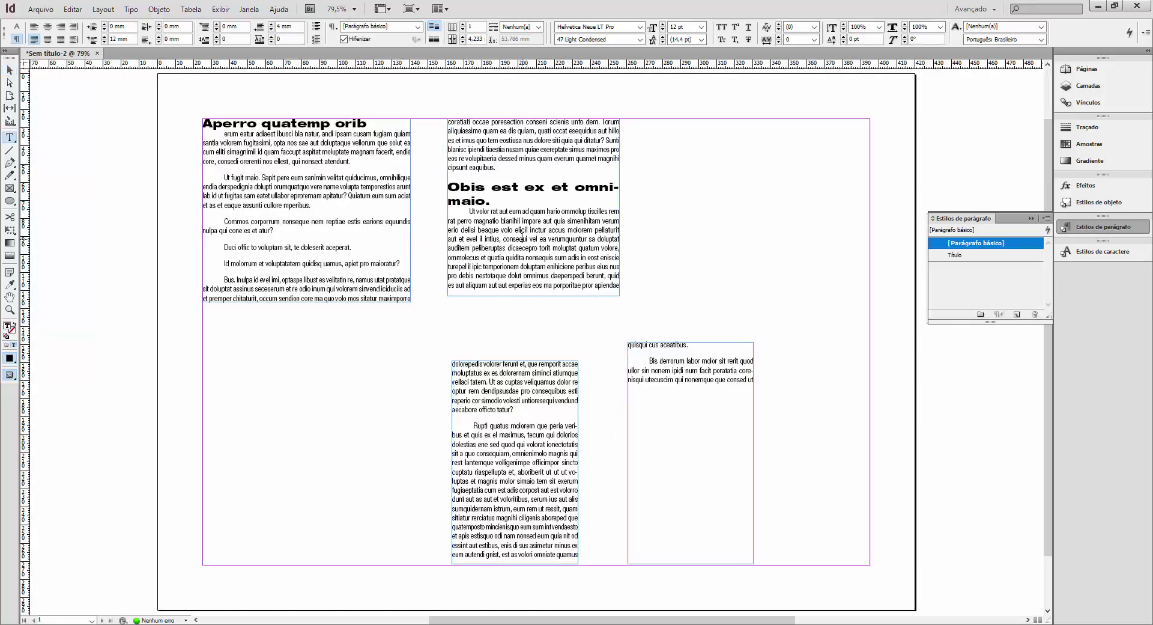
pyautogui.moveTo(508, 247); pyautogui.dragTo(549, 247)
pyautogui.click(17, 27)
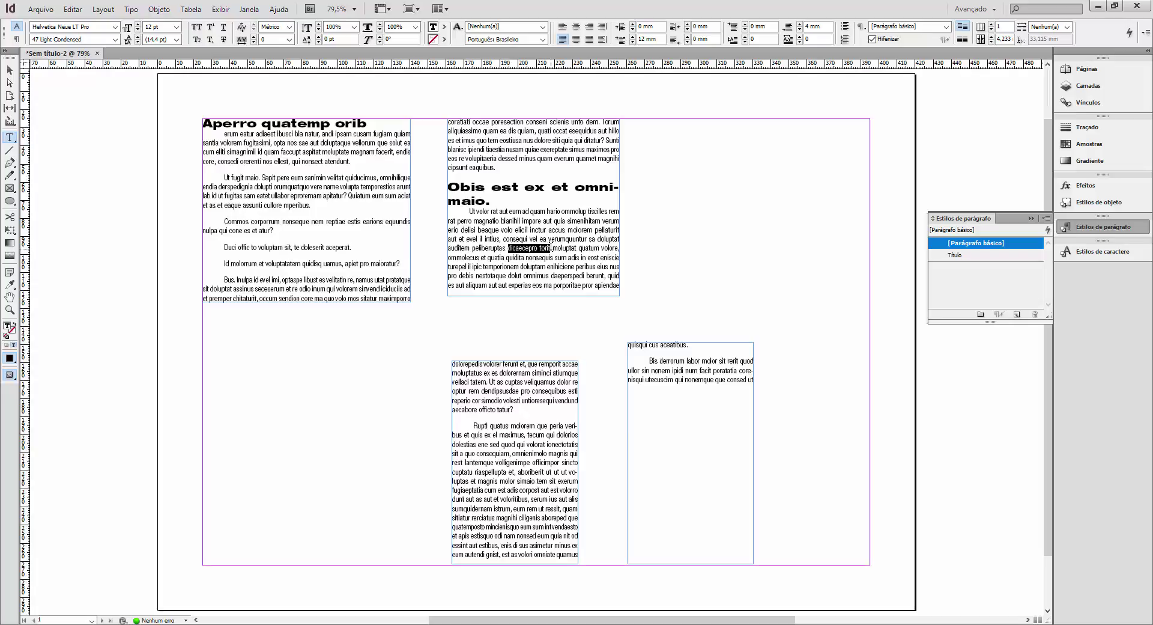
pyautogui.click(115, 40)
pyautogui.click(63, 348)
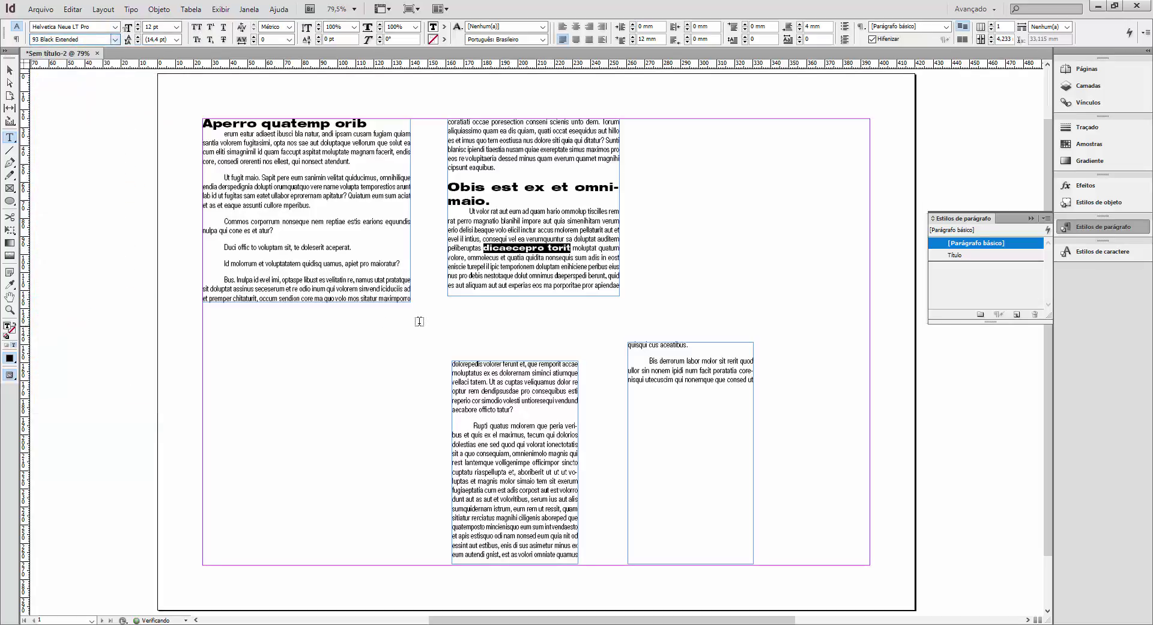
pyautogui.click(10, 70)
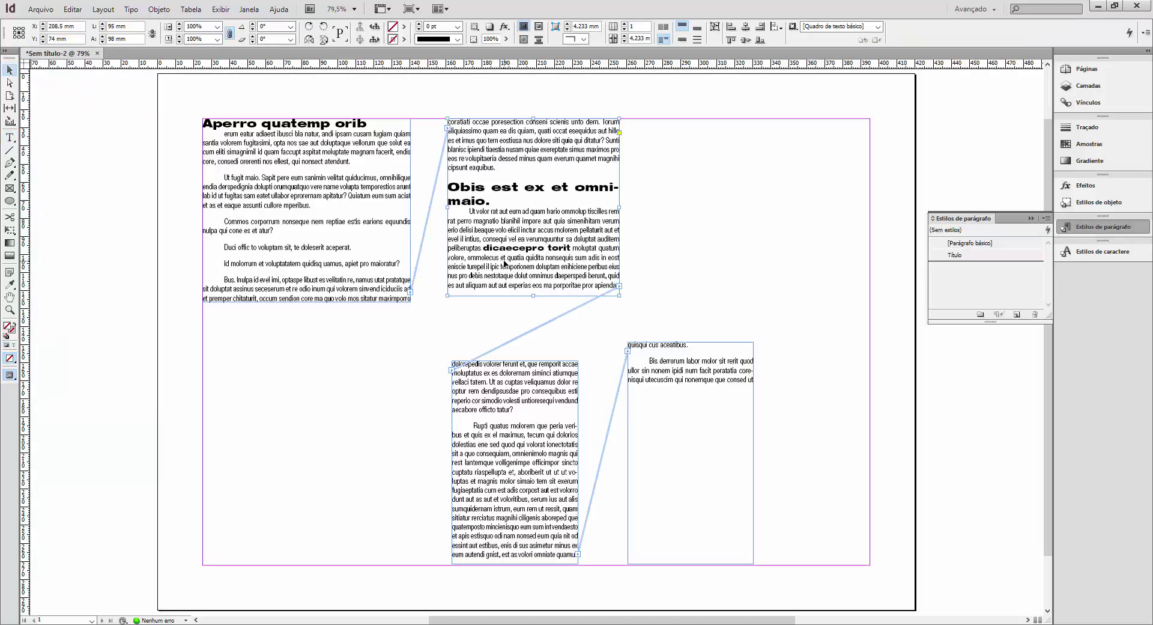
pyautogui.hotkey('ctrl', 'z')
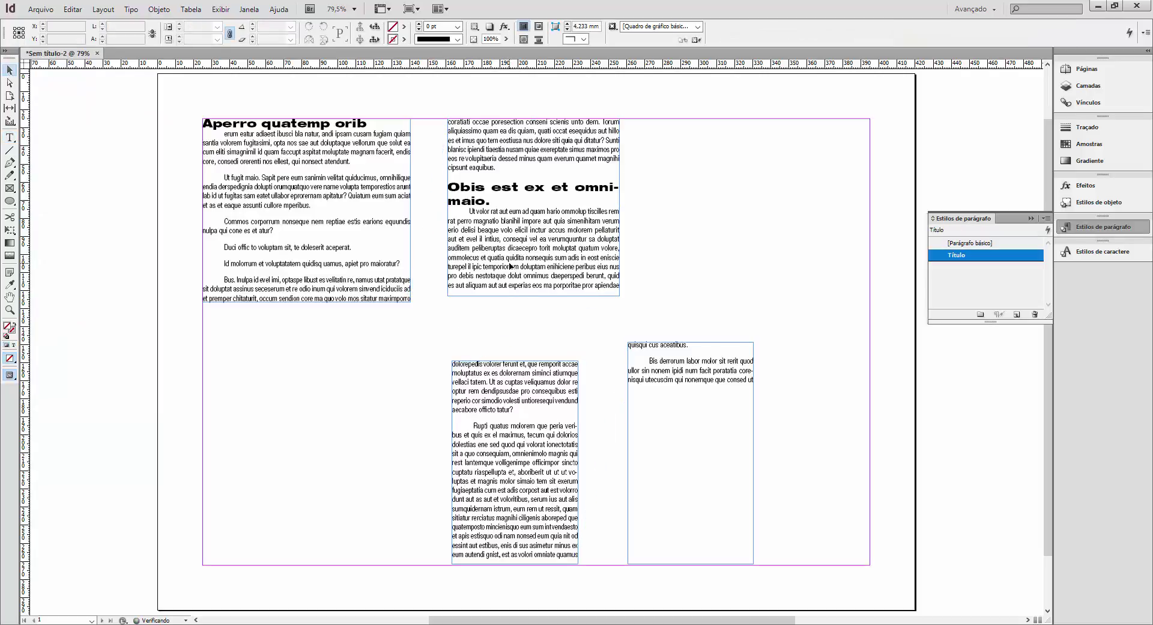
# Step: Create a new character style and name it Negrito
pyautogui.click(1097, 253)
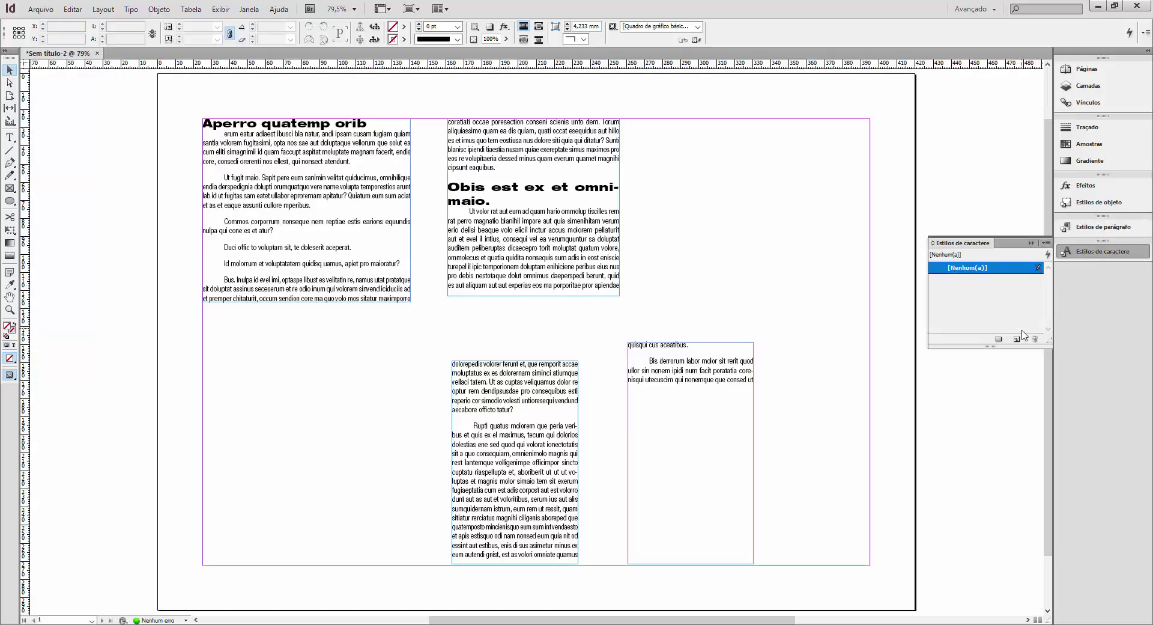
pyautogui.doubleClick(985, 280)
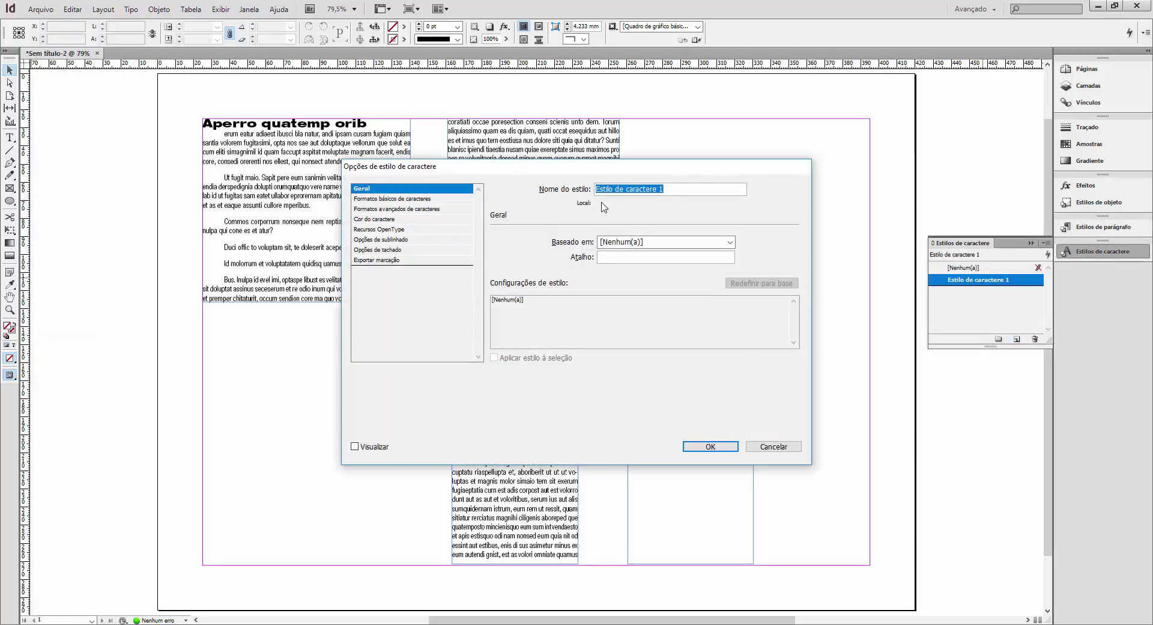
pyautogui.write('Negrito')
# Step: Set the Negrito style's font family to Helvetica Neue LT Pro and its font style to 76 Bold Italic
pyautogui.click(448, 199)
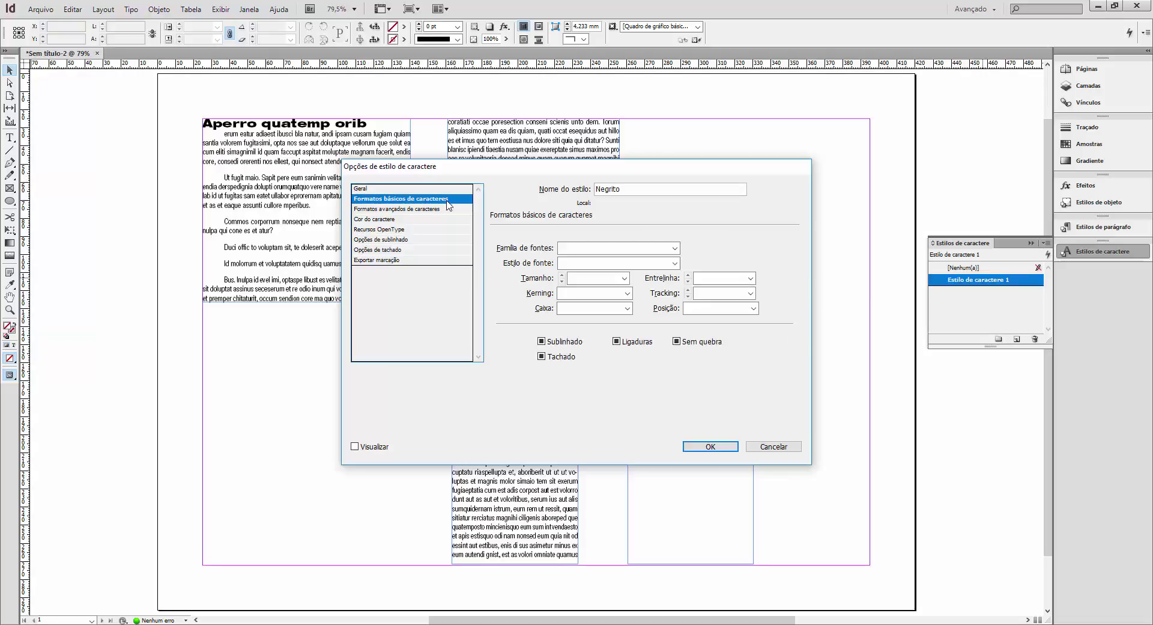
pyautogui.click(674, 248)
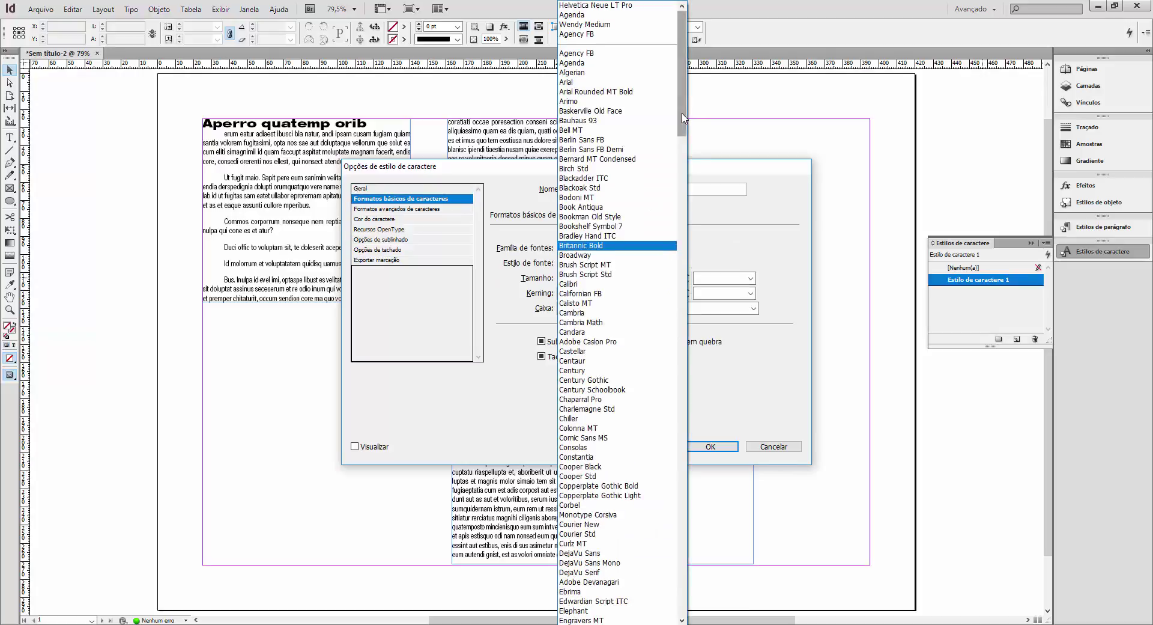
pyautogui.moveTo(682, 120); pyautogui.dragTo(701, 243)
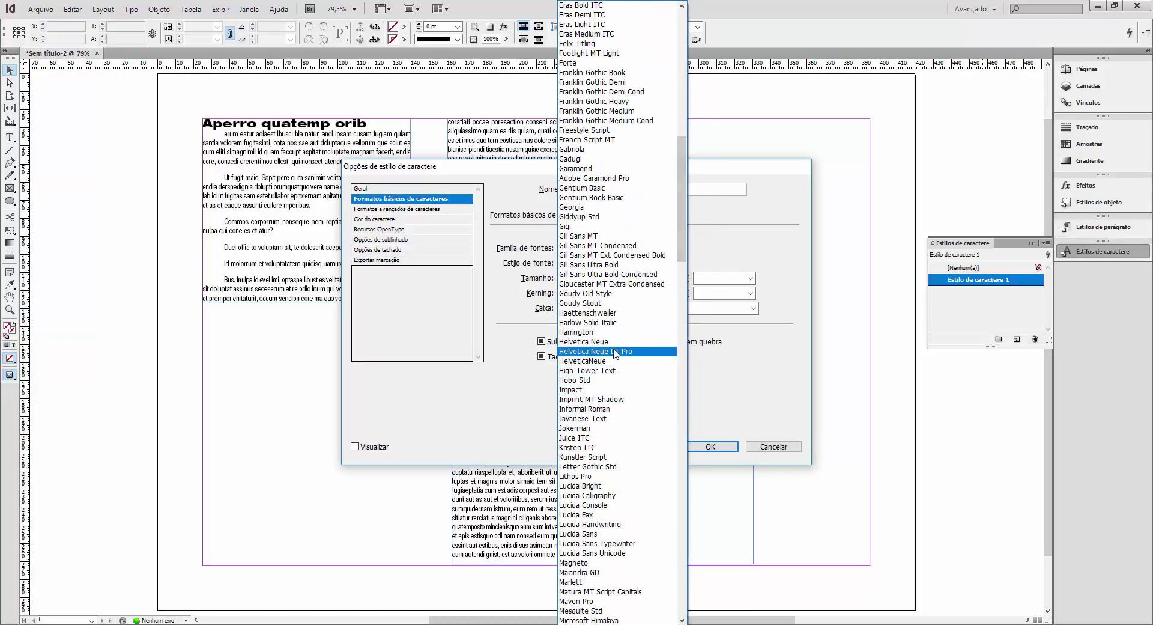
pyautogui.click(594, 352)
pyautogui.click(672, 262)
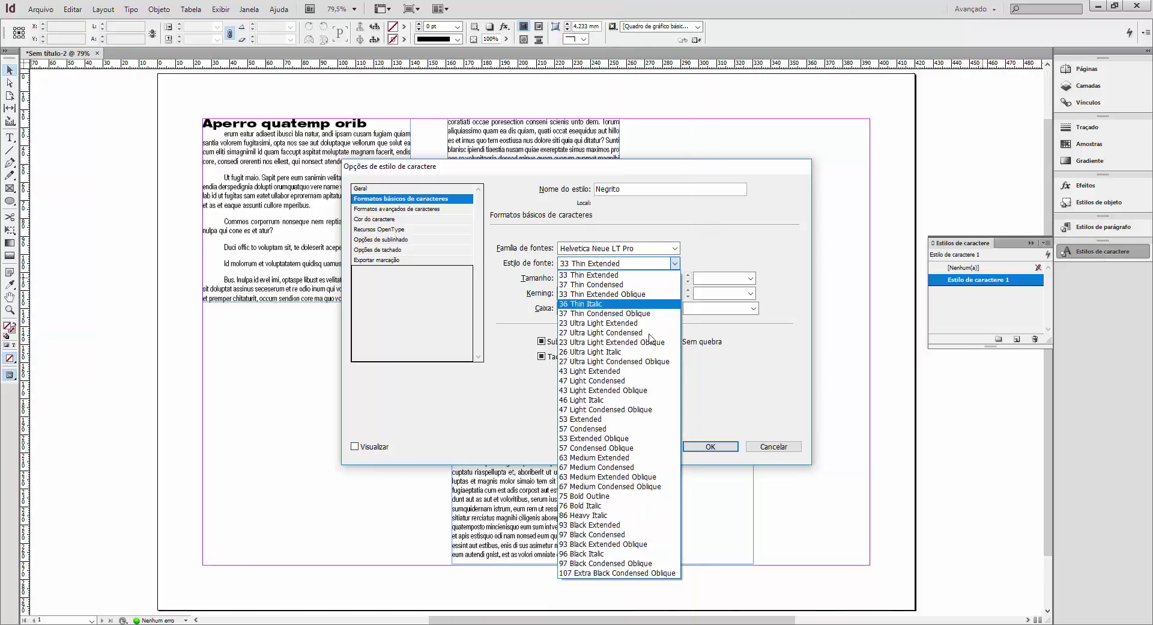
pyautogui.click(595, 506)
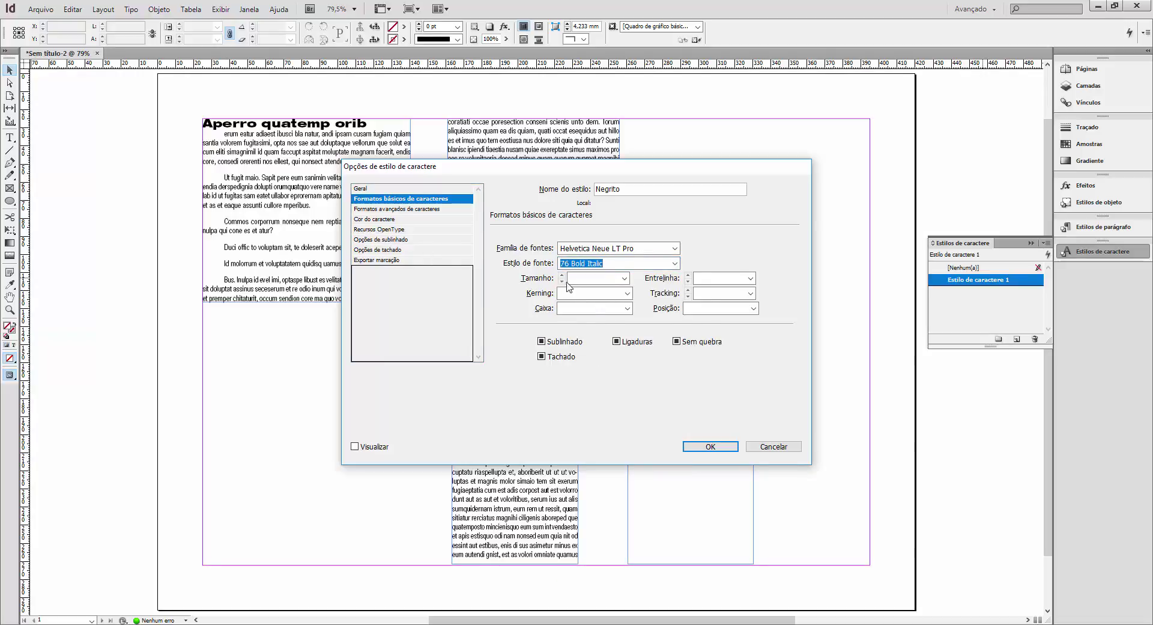
# Step: Set the Negrito style's size to 12 pt and its leading to Automático(a), leaving tracking undefined
pyautogui.click(624, 278)
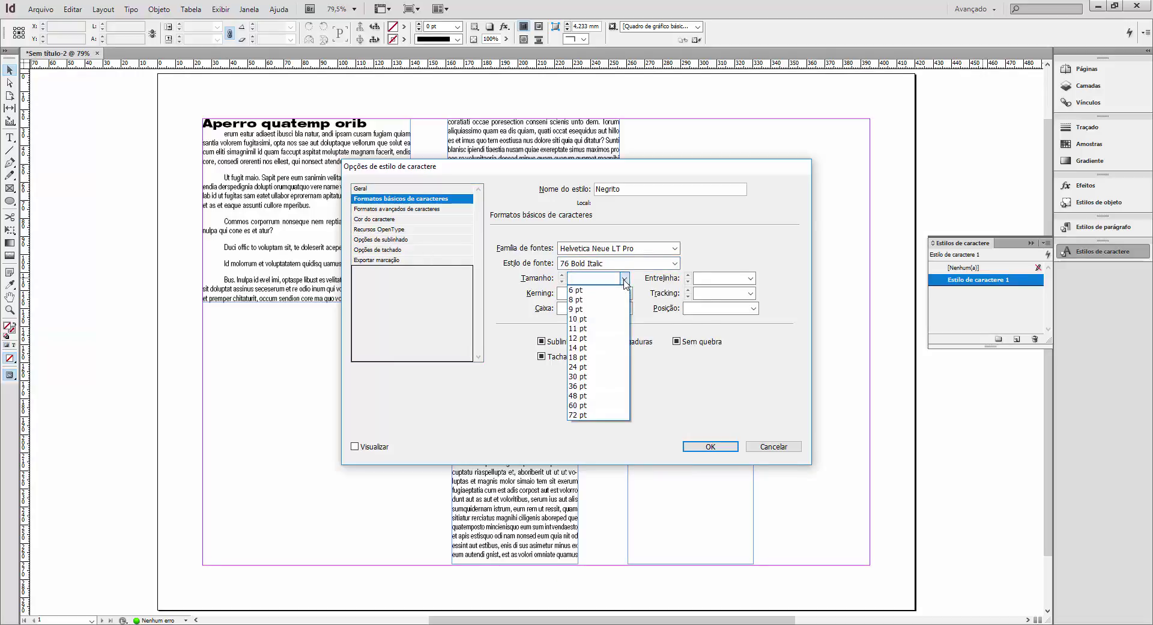
pyautogui.click(581, 338)
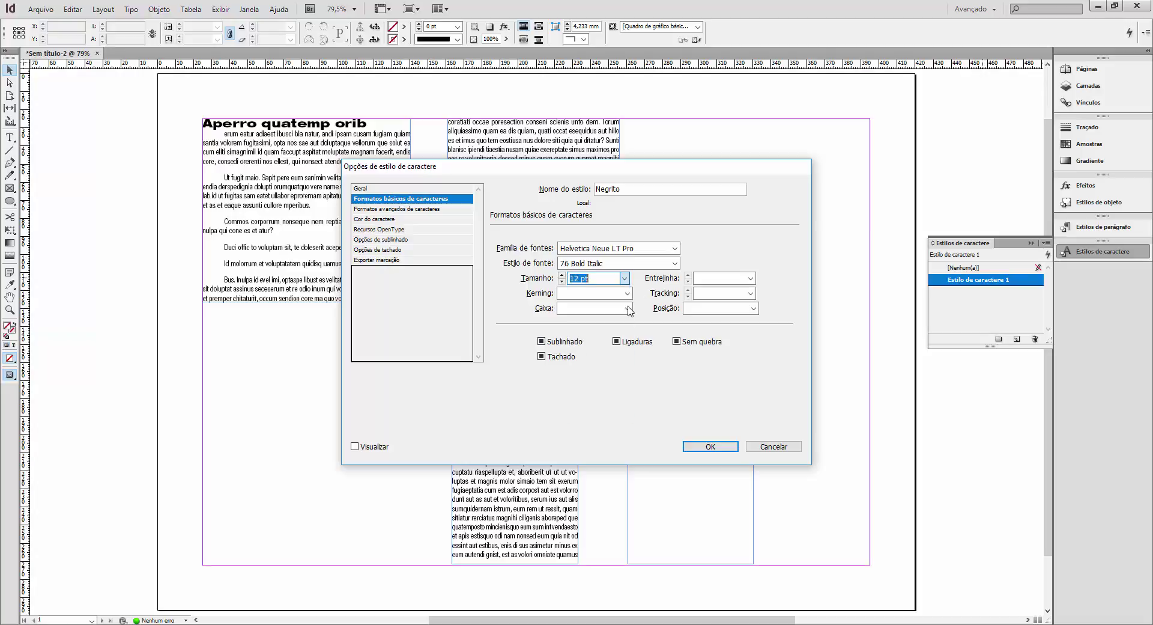
pyautogui.click(750, 279)
pyautogui.click(709, 290)
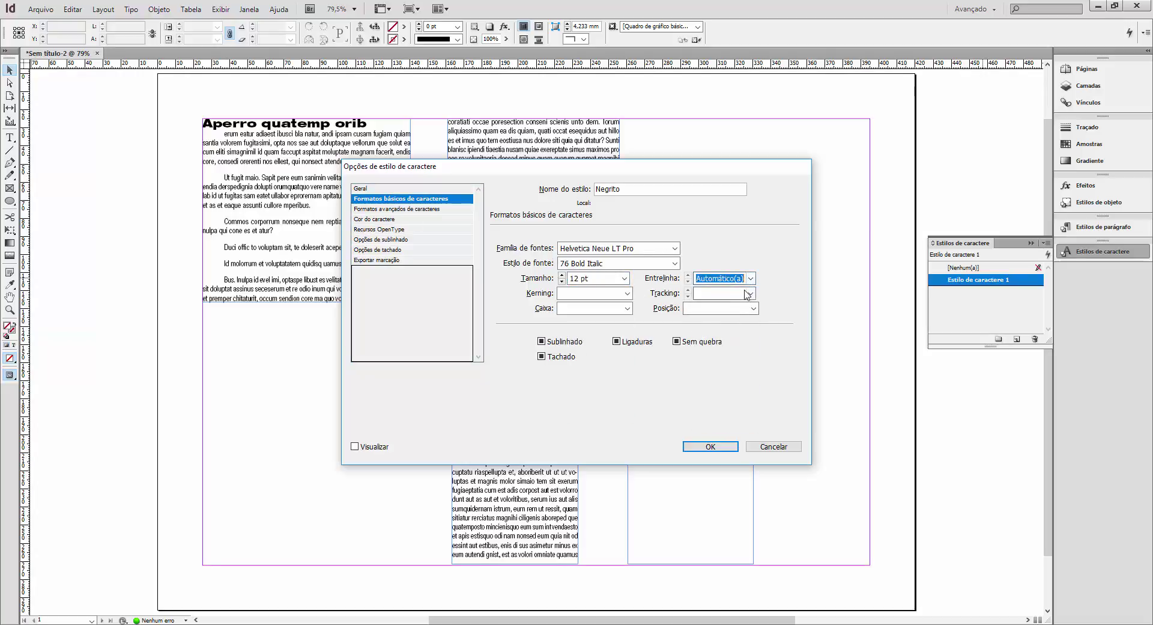
pyautogui.click(749, 293)
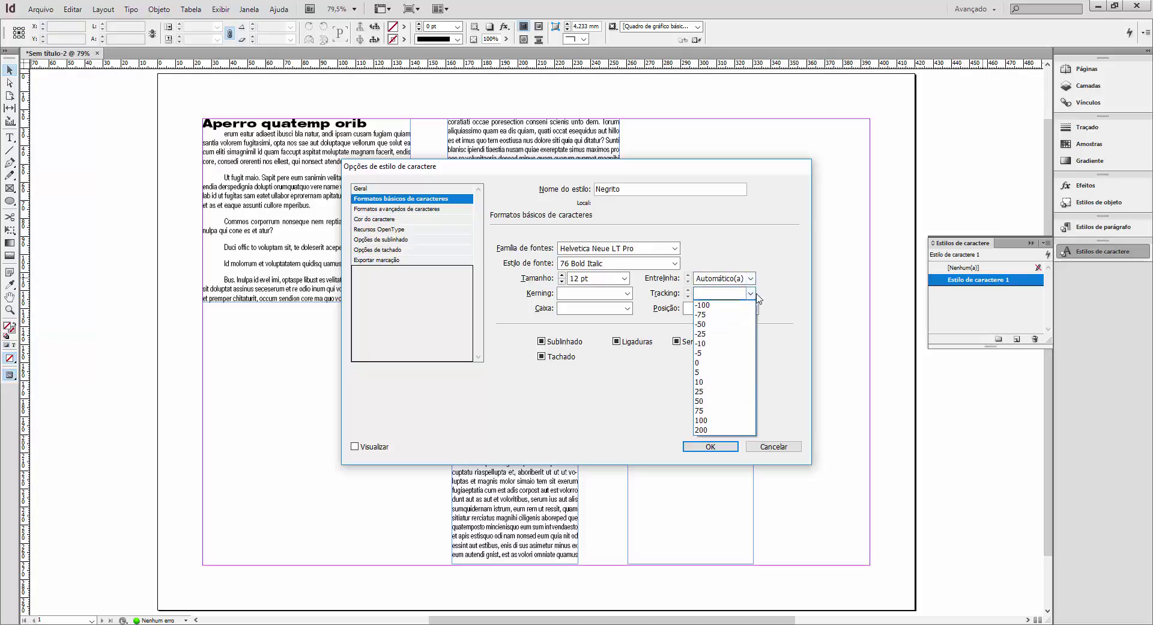
pyautogui.click(803, 262)
# Step: Set the Negrito style's character colour to [Preto]
pyautogui.click(422, 210)
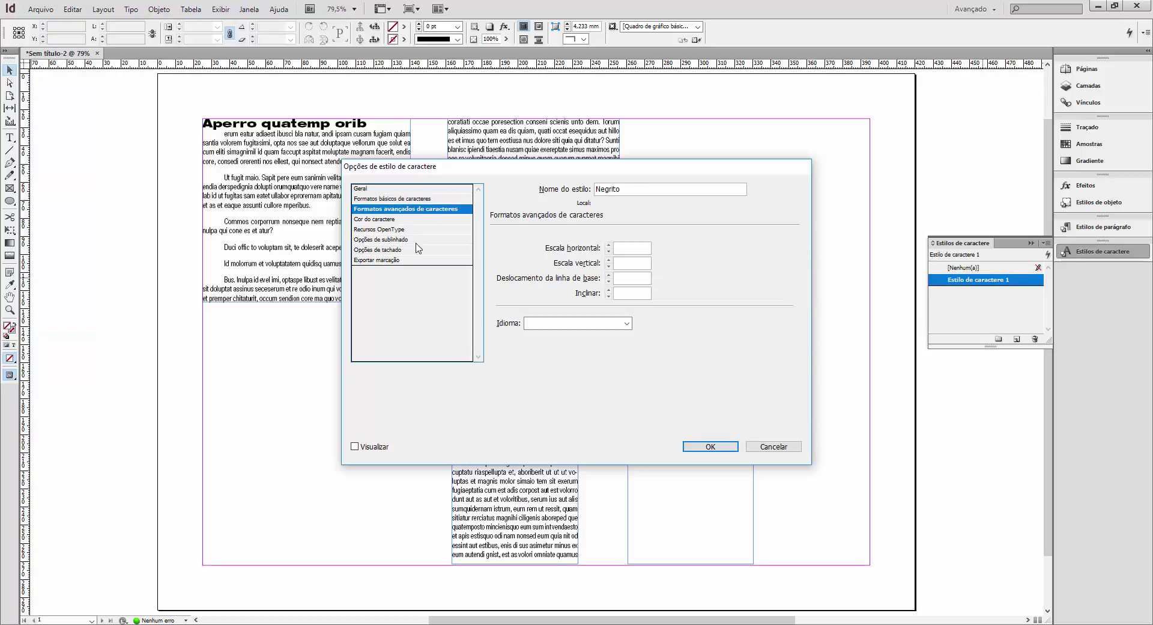
pyautogui.click(420, 220)
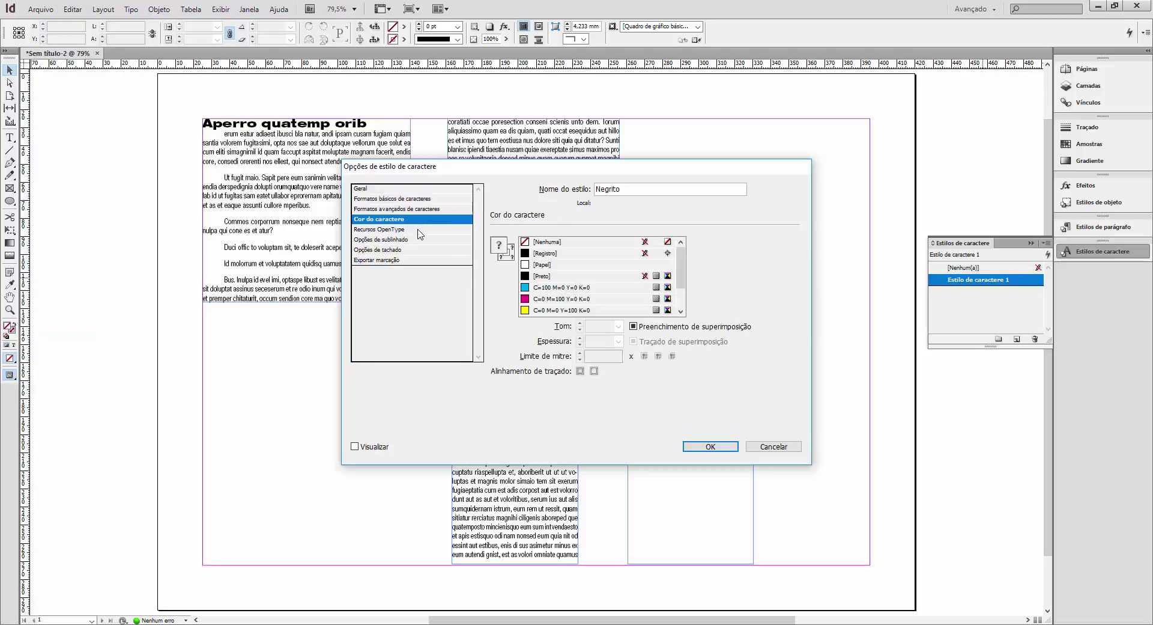
pyautogui.click(534, 276)
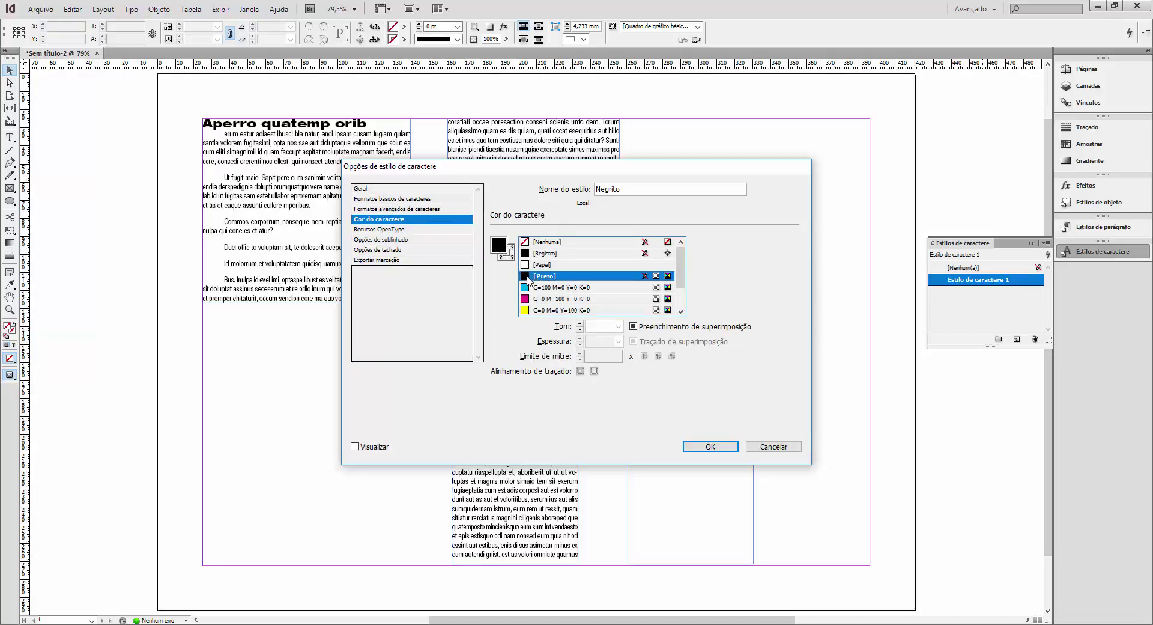
# Step: Review the remaining Negrito option categories, turn on the preview and save the character style
pyautogui.click(394, 229)
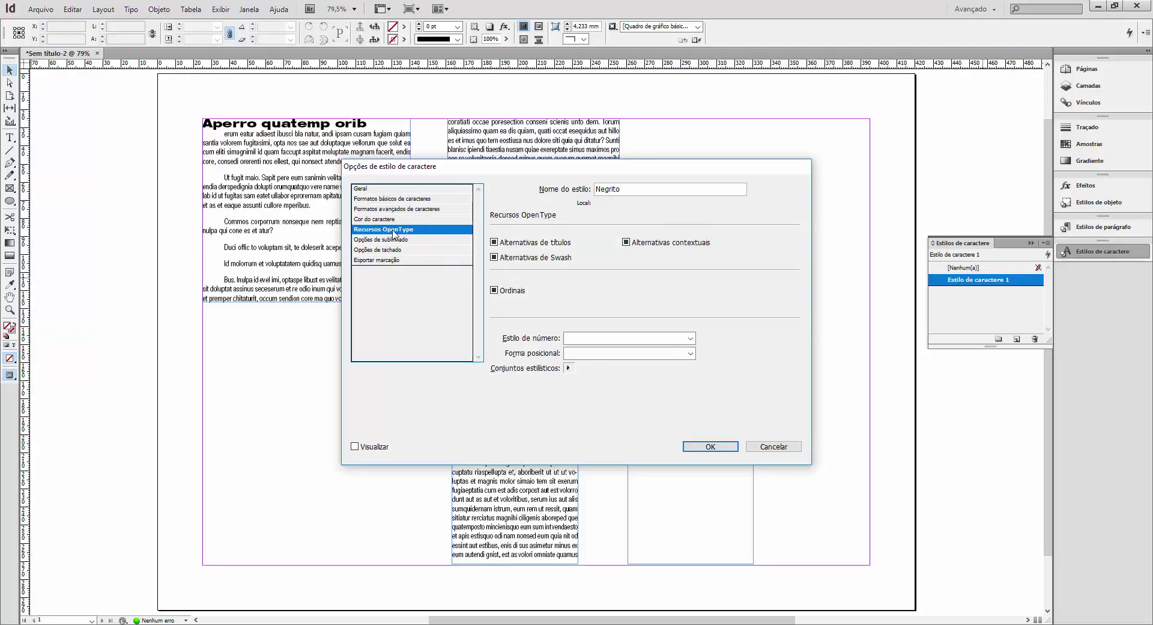
pyautogui.click(396, 239)
pyautogui.click(397, 249)
pyautogui.click(400, 261)
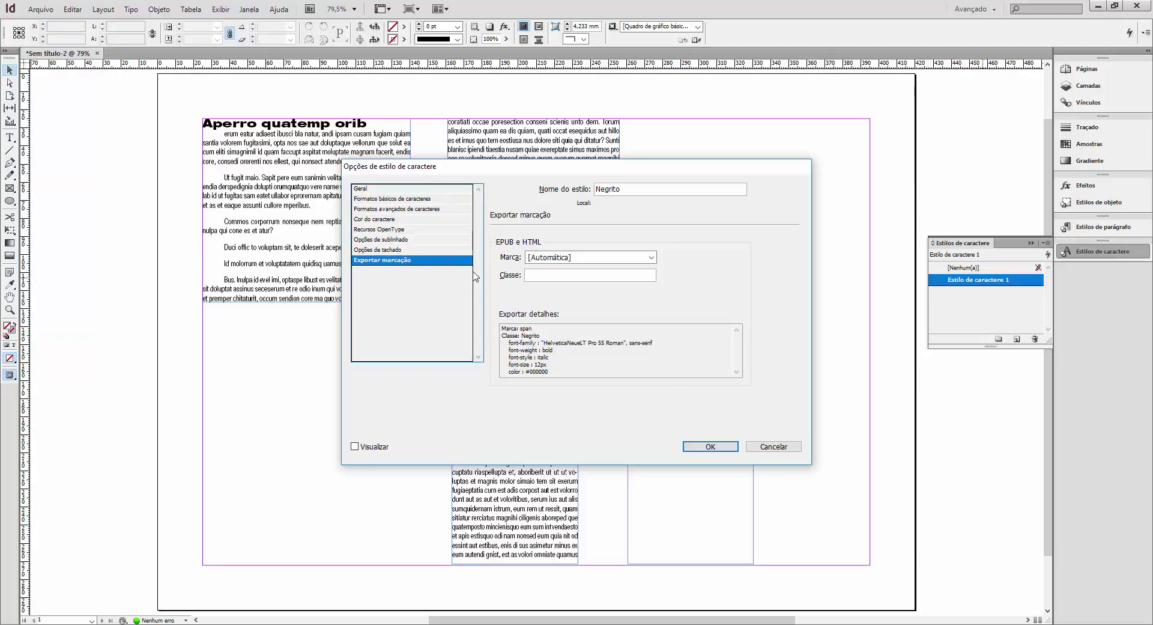
pyautogui.click(366, 446)
pyautogui.moveTo(598, 167); pyautogui.dragTo(856, 231)
pyautogui.moveTo(932, 237); pyautogui.dragTo(906, 336)
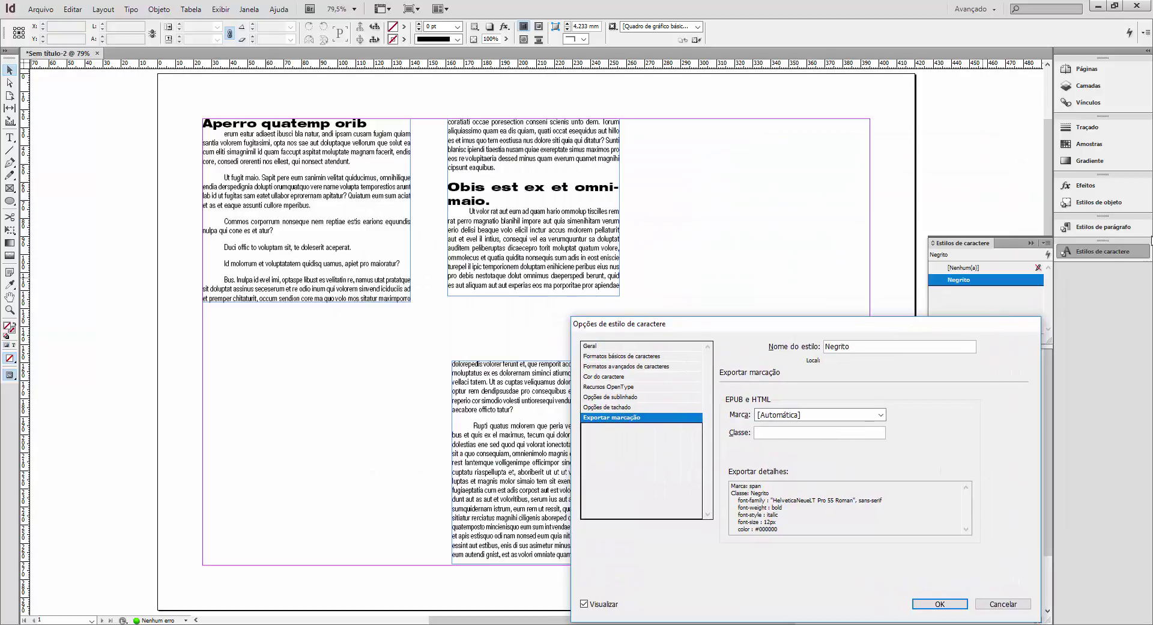
pyautogui.click(940, 604)
# Step: Set "volo elicil inctur" in the second frame to 63 Medium Extended, and clear that override by reapplying [Parágrafo básico]
pyautogui.doubleClick(517, 236)
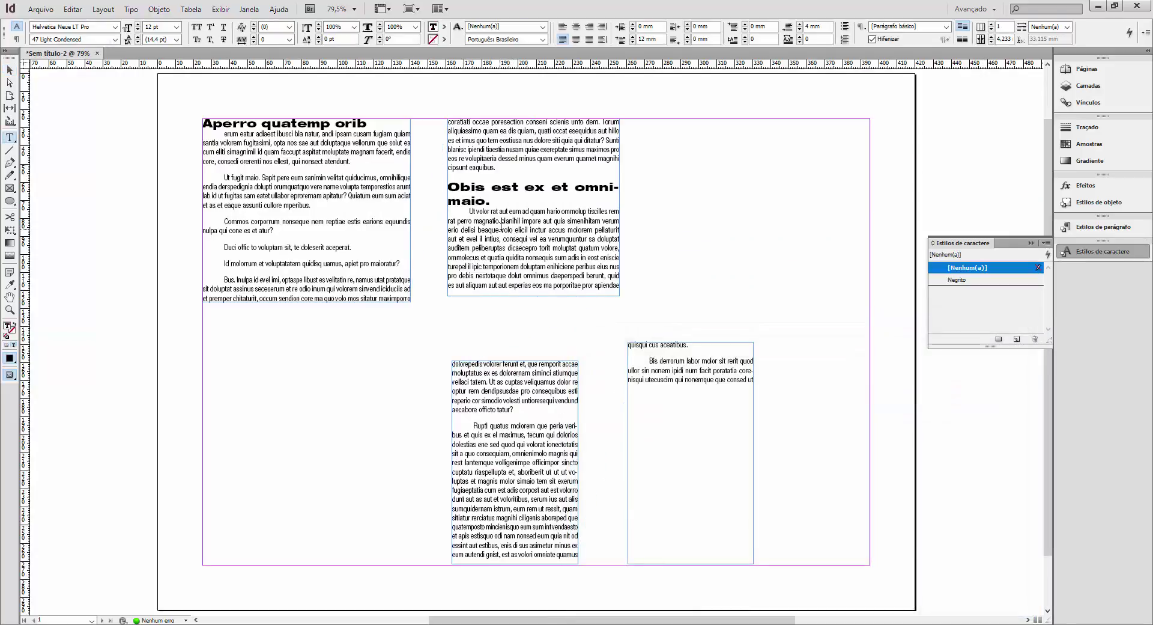
pyautogui.moveTo(500, 230); pyautogui.dragTo(546, 230)
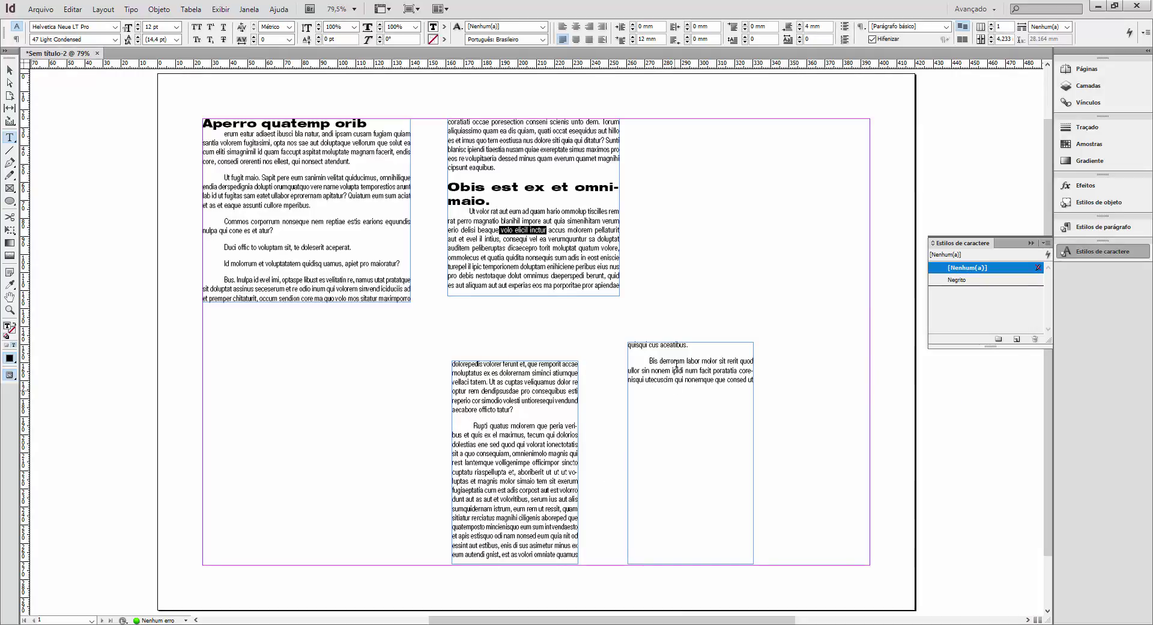
pyautogui.click(115, 39)
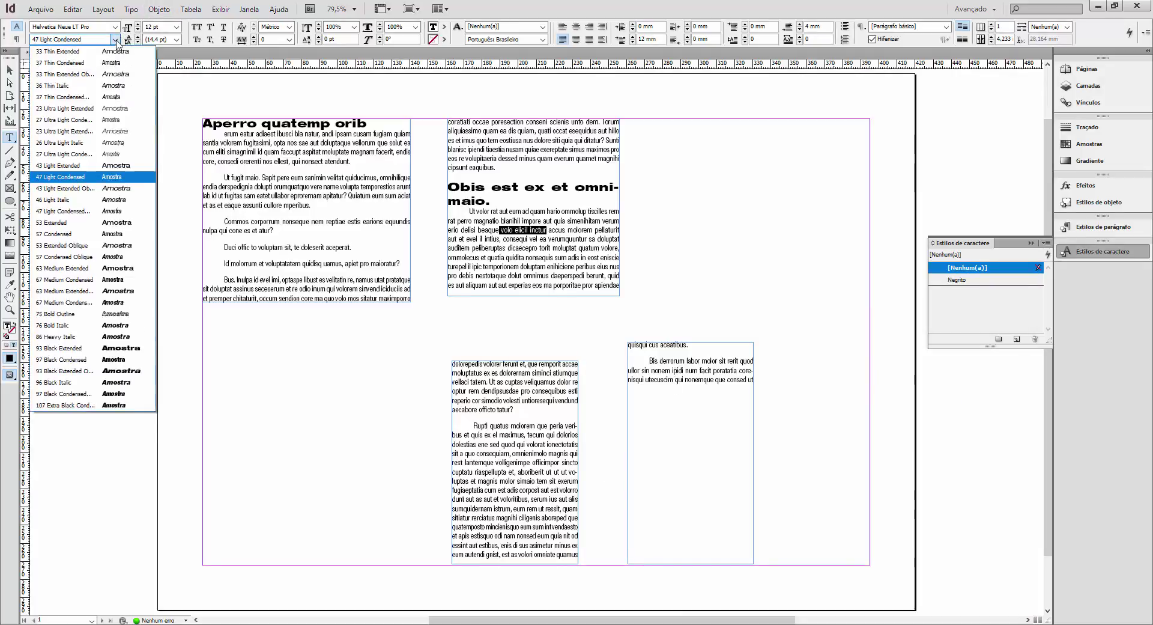
pyautogui.click(89, 269)
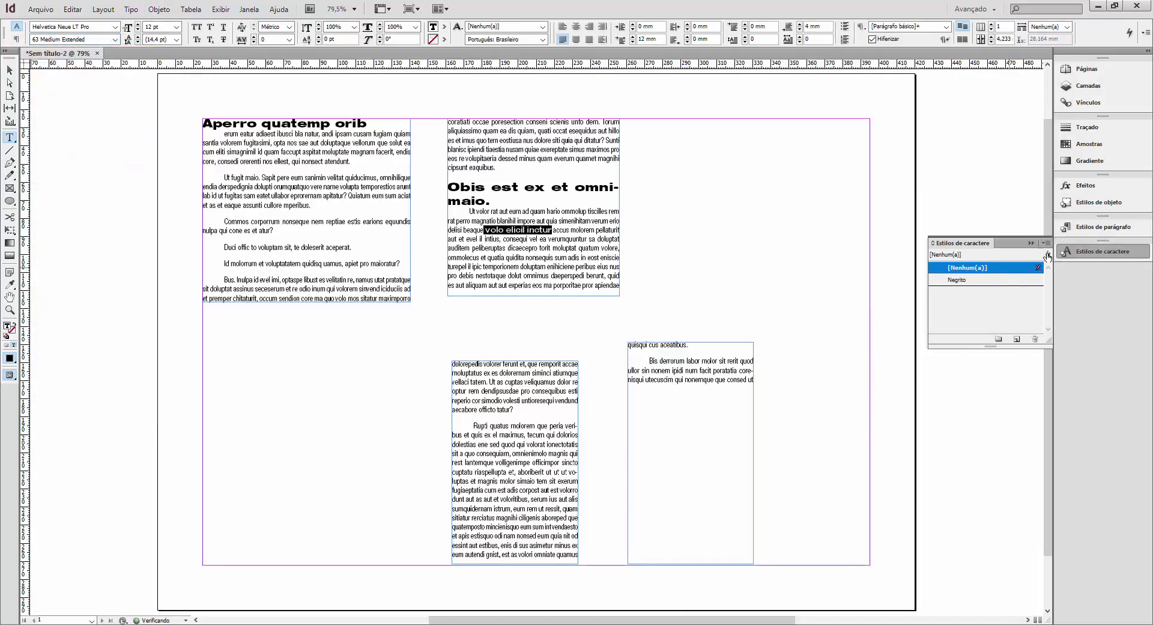
pyautogui.click(1087, 227)
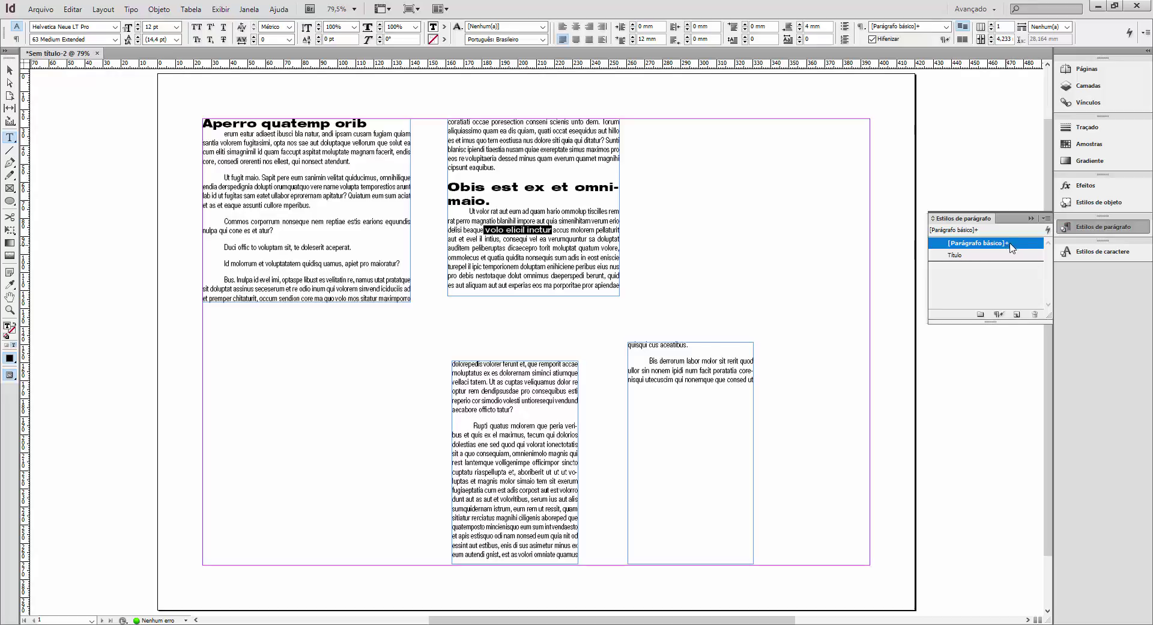
pyautogui.keyDown('alt'); pyautogui.click(1013, 244); pyautogui.keyUp('alt')
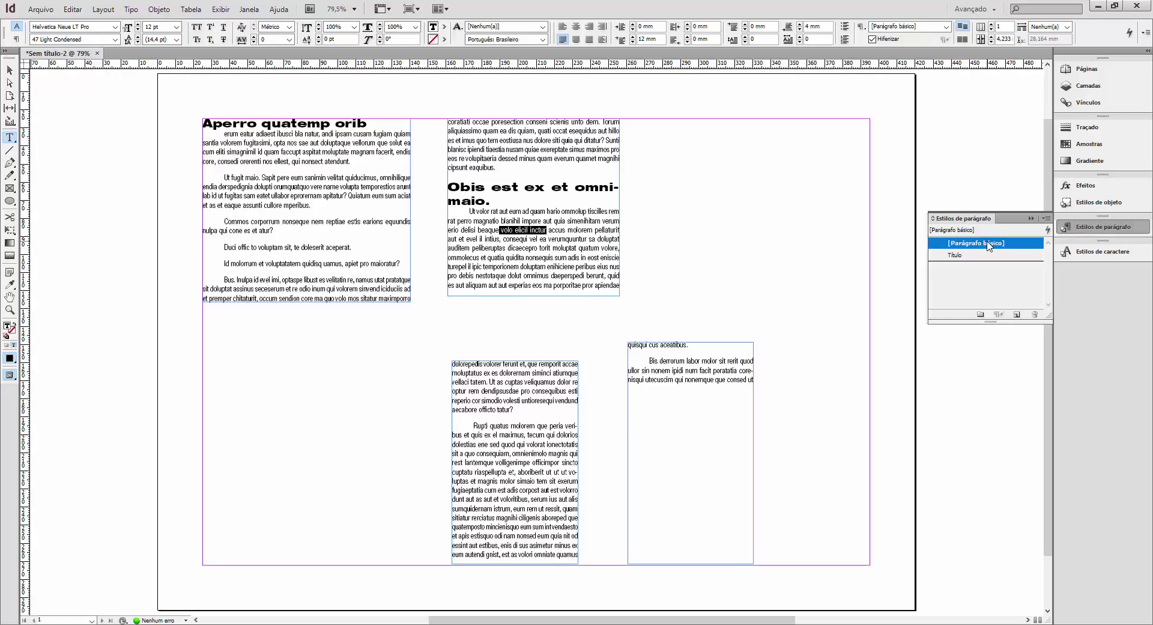
# Step: Set the selected words "volo elicil inctur" in the second frame to 93 Black Extended
pyautogui.click(115, 39)
pyautogui.click(90, 349)
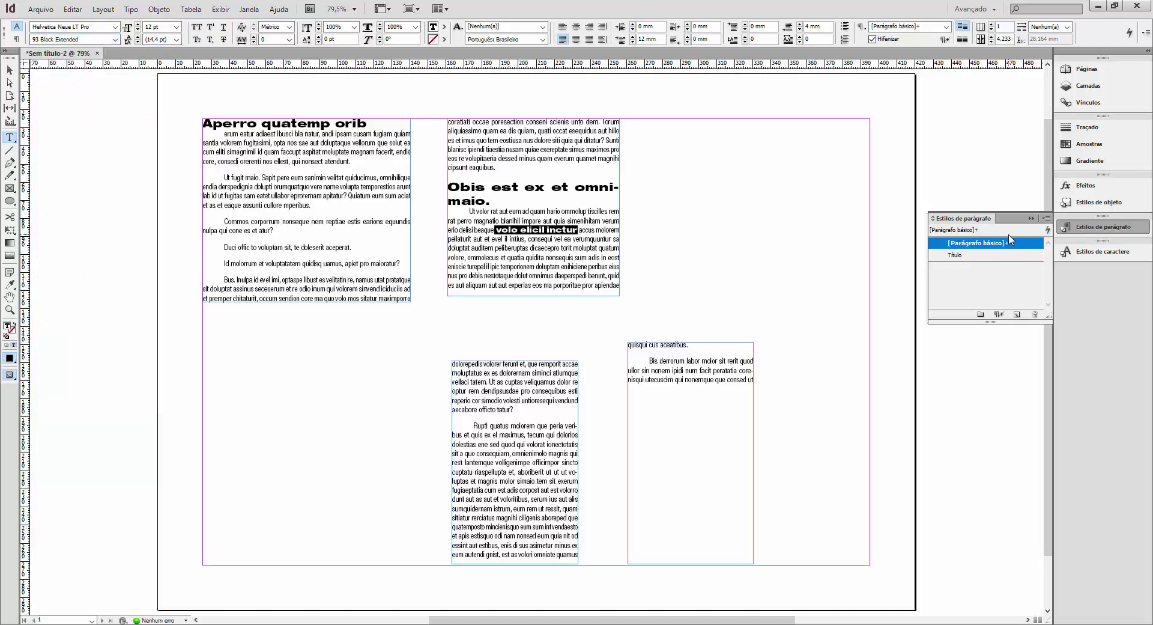
# Step: Preview 46 Light Italic as the font style of the [Parágrafo básico] paragraph style, and discard the change
pyautogui.doubleClick(981, 247)
pyautogui.click(536, 129)
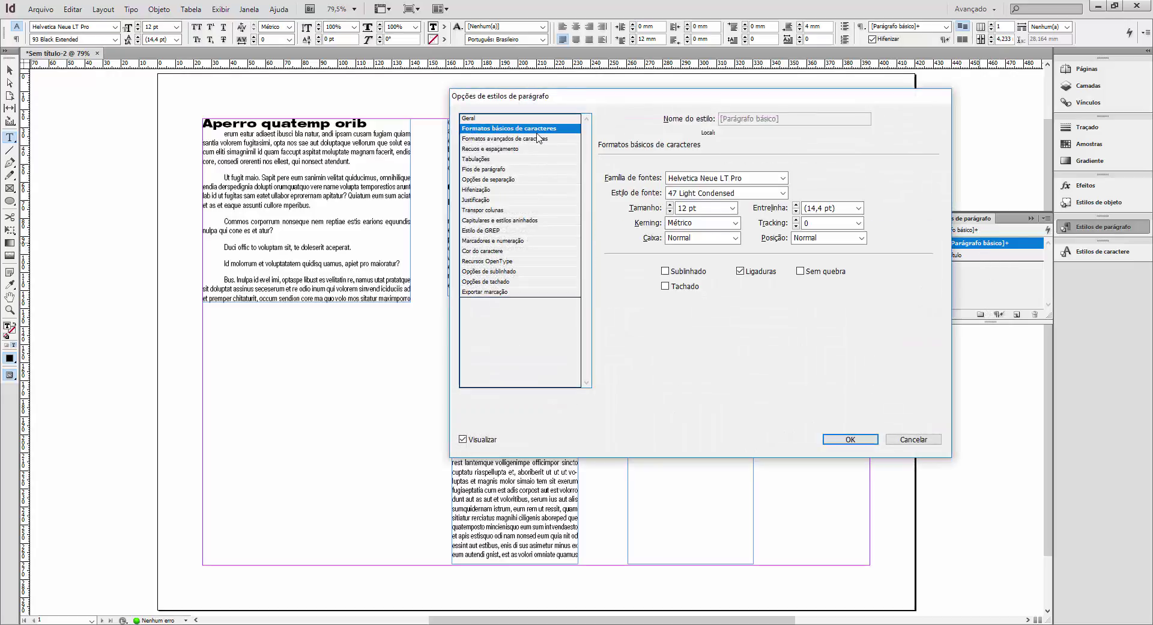
pyautogui.click(685, 191)
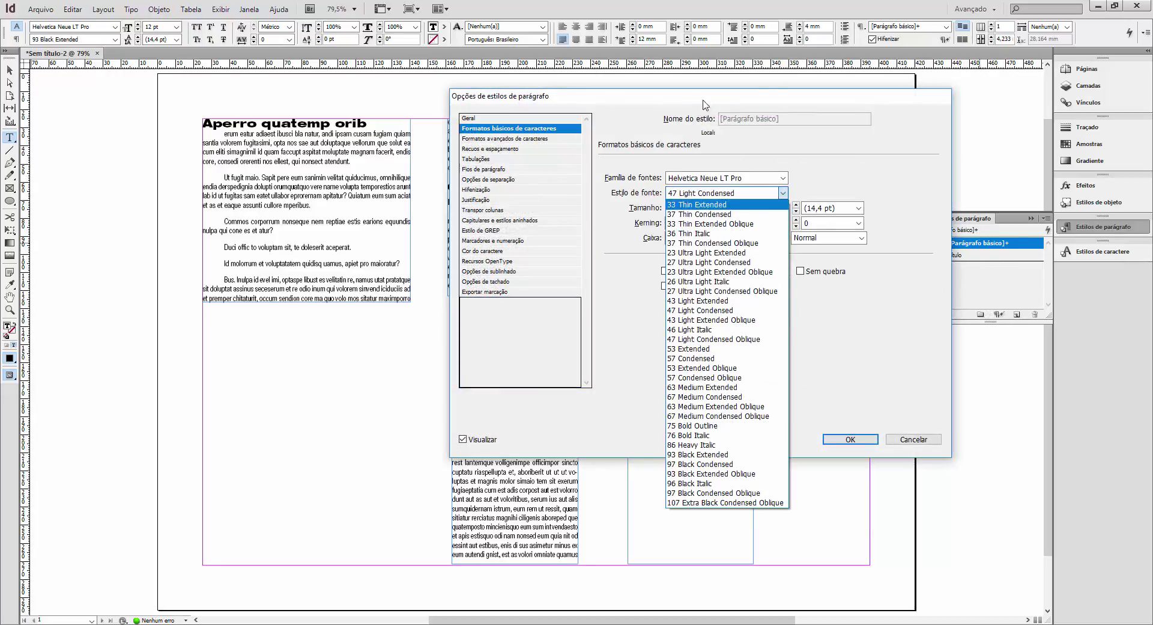
pyautogui.click(720, 149)
pyautogui.moveTo(743, 96); pyautogui.dragTo(820, 69)
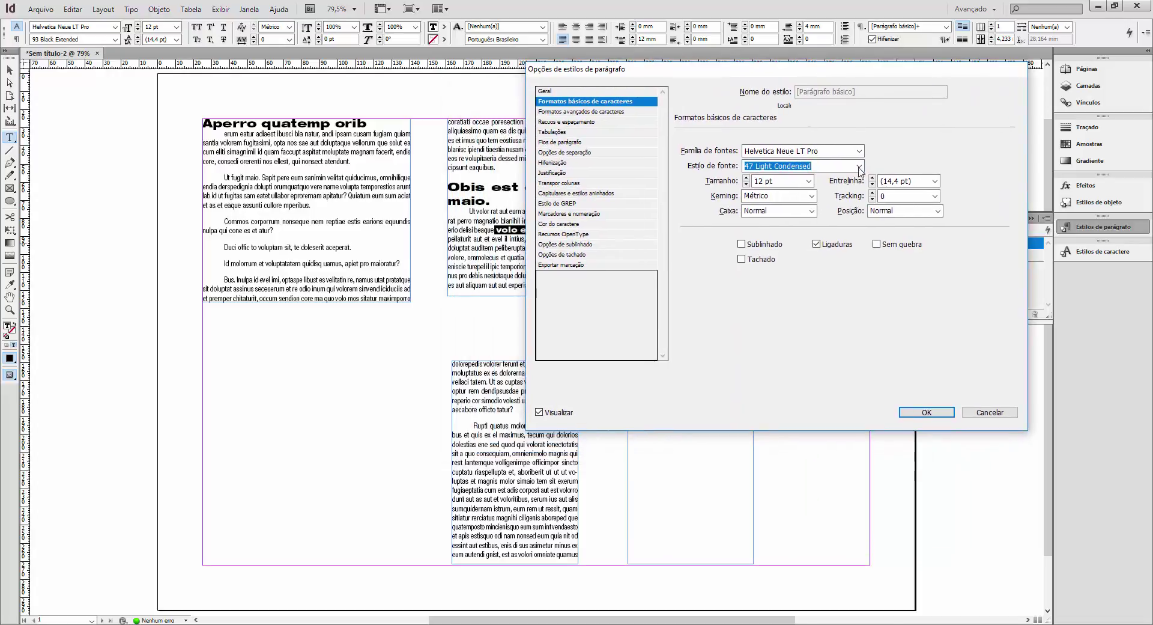
pyautogui.click(859, 165)
pyautogui.click(784, 303)
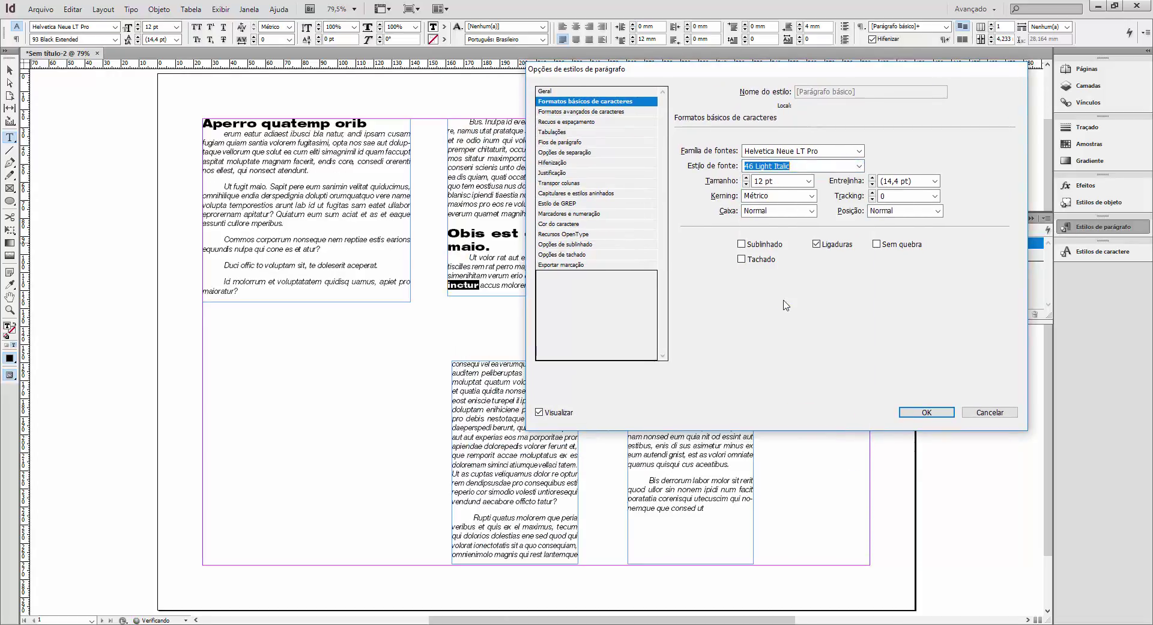
pyautogui.moveTo(761, 75); pyautogui.dragTo(886, 172)
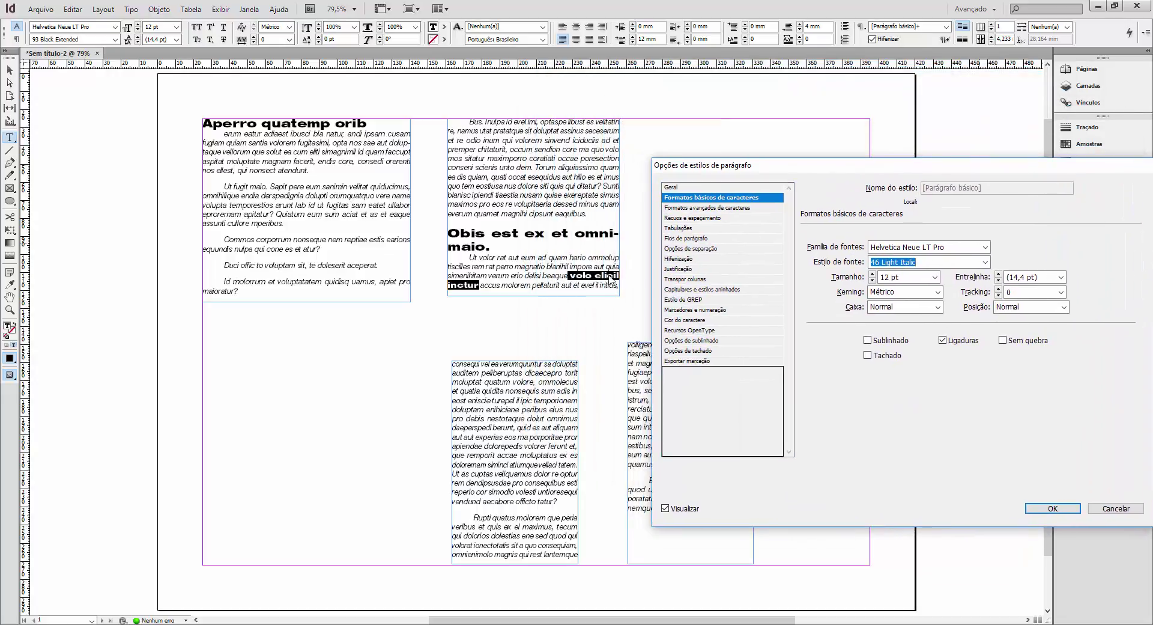
pyautogui.moveTo(862, 168); pyautogui.dragTo(738, 99)
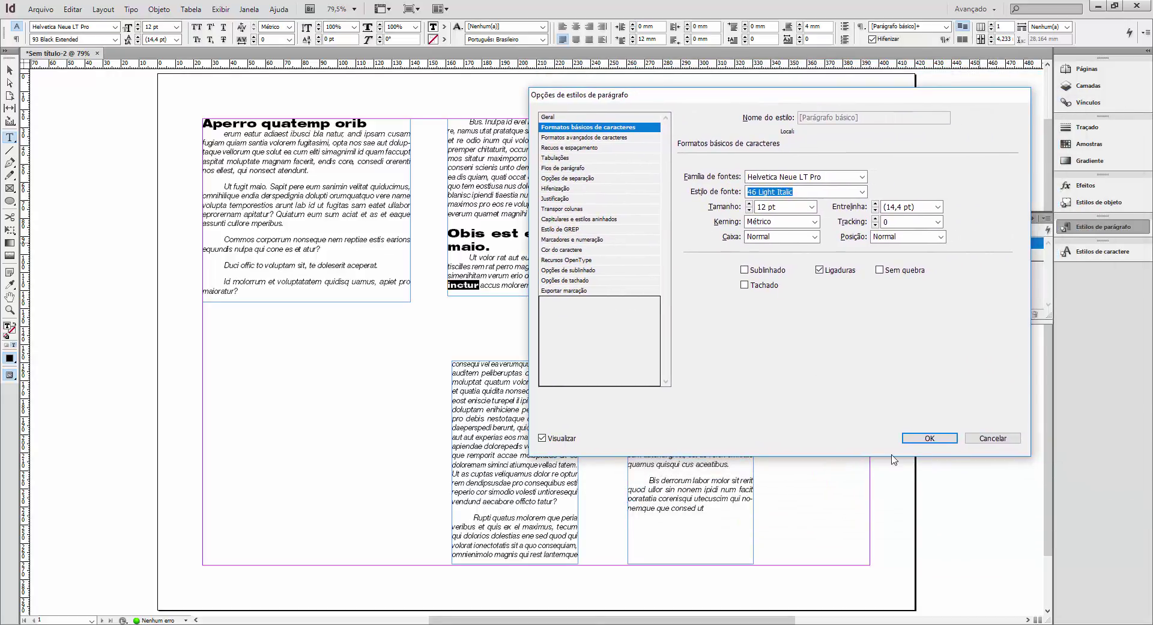
pyautogui.click(992, 438)
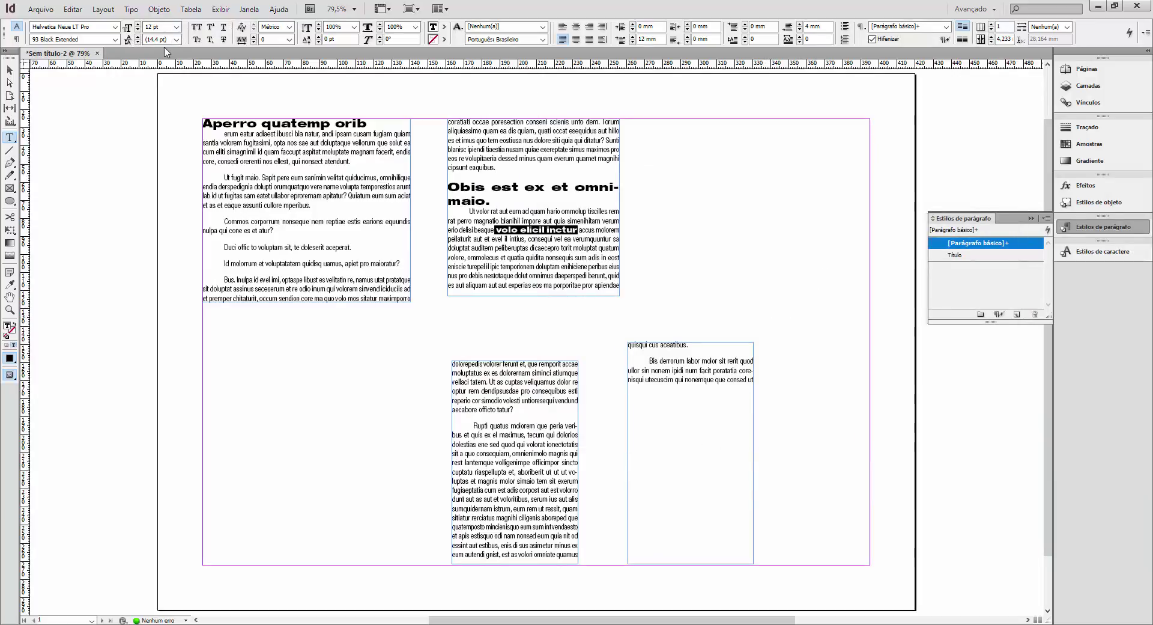
# Step: Clear the overrides on "volo elicil inctur" by reapplying [Parágrafo básico], and give those words the Negrito character style
pyautogui.rightClick(1015, 245)
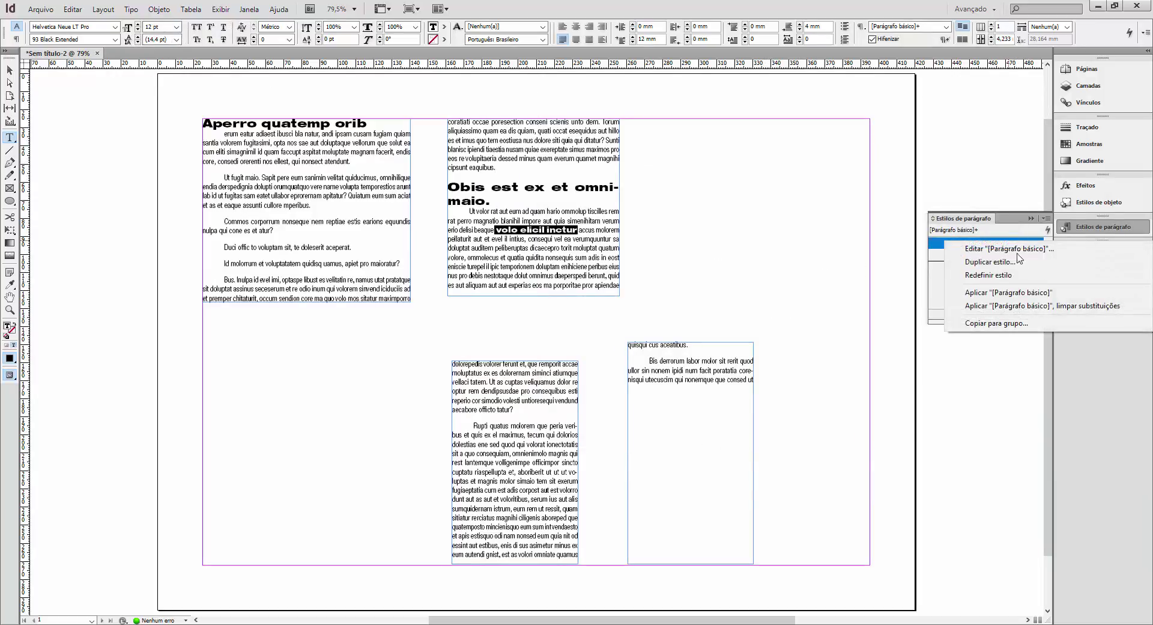
pyautogui.click(1015, 306)
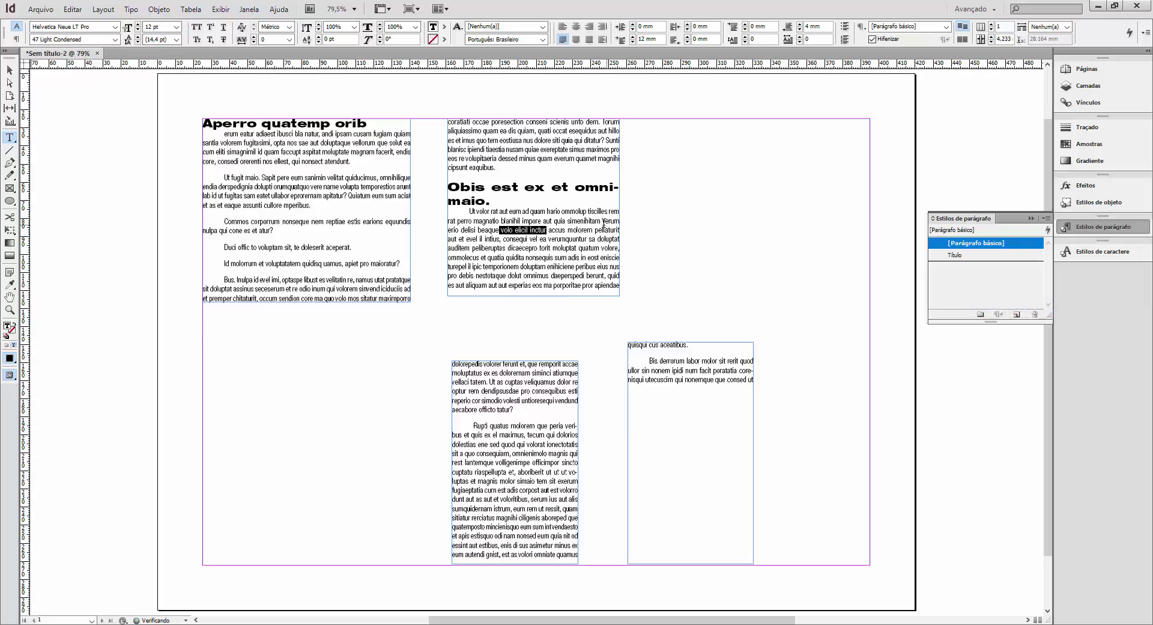
pyautogui.click(1107, 253)
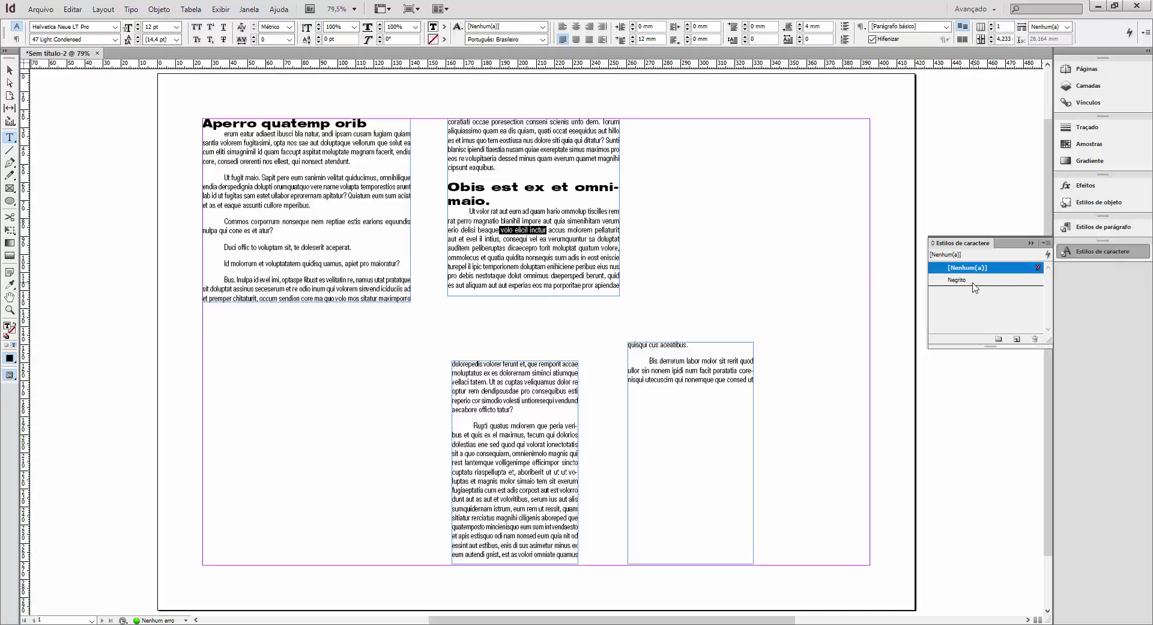
pyautogui.click(973, 281)
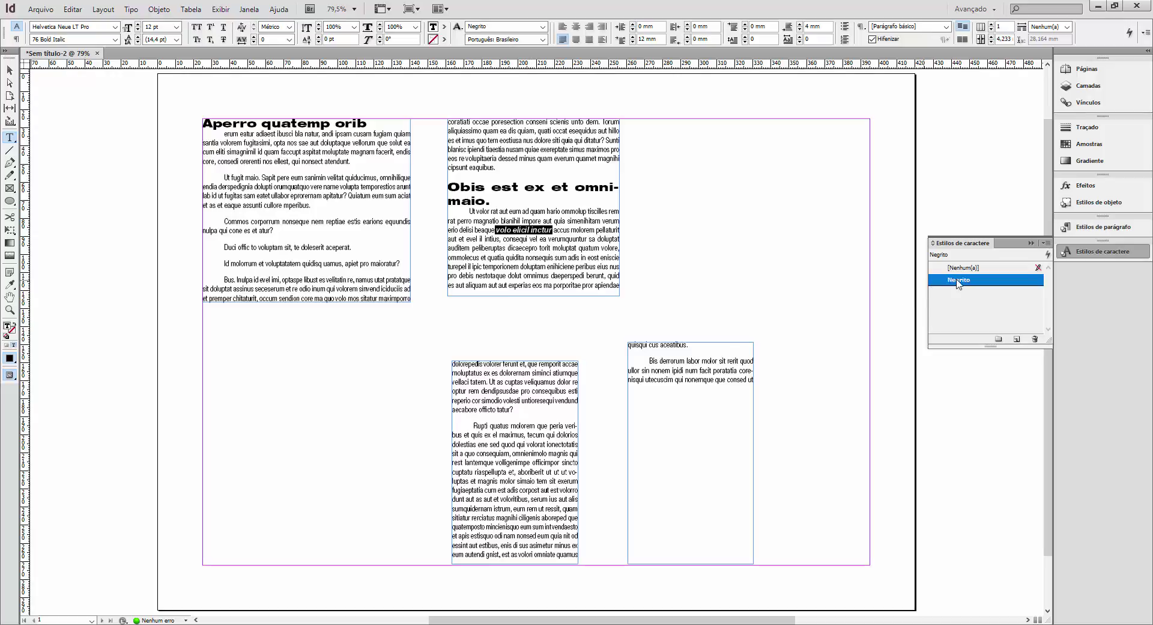
pyautogui.click(547, 240)
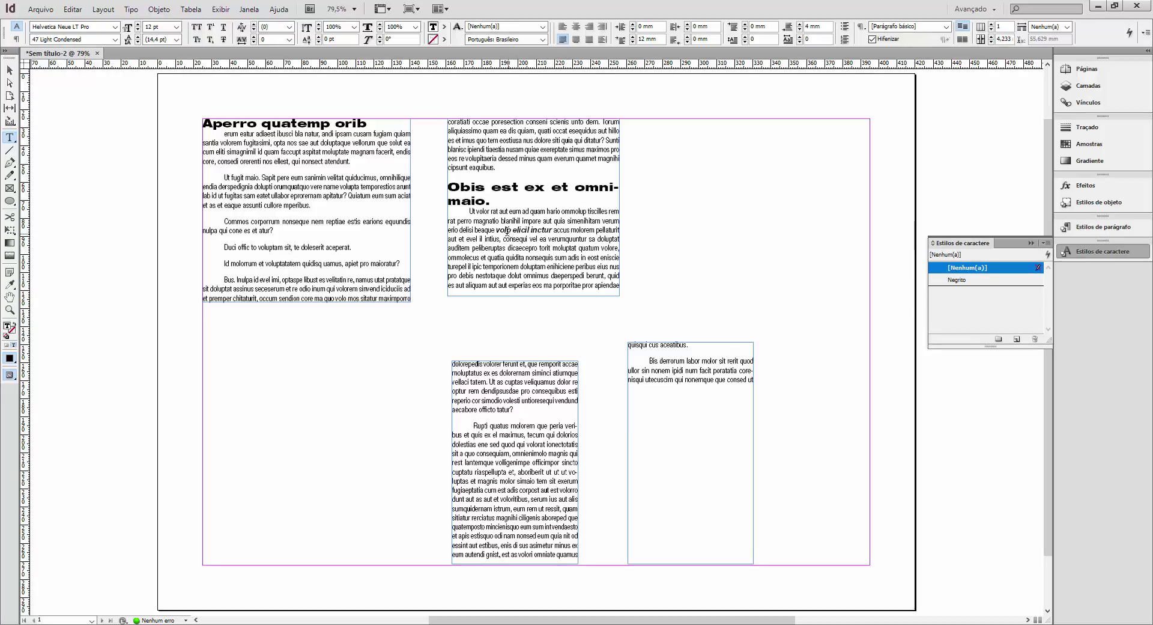
# Step: Try the Título paragraph style on the paragraph containing "volo elicil inctur", and return it to [Parágrafo básico]
pyautogui.click(1103, 227)
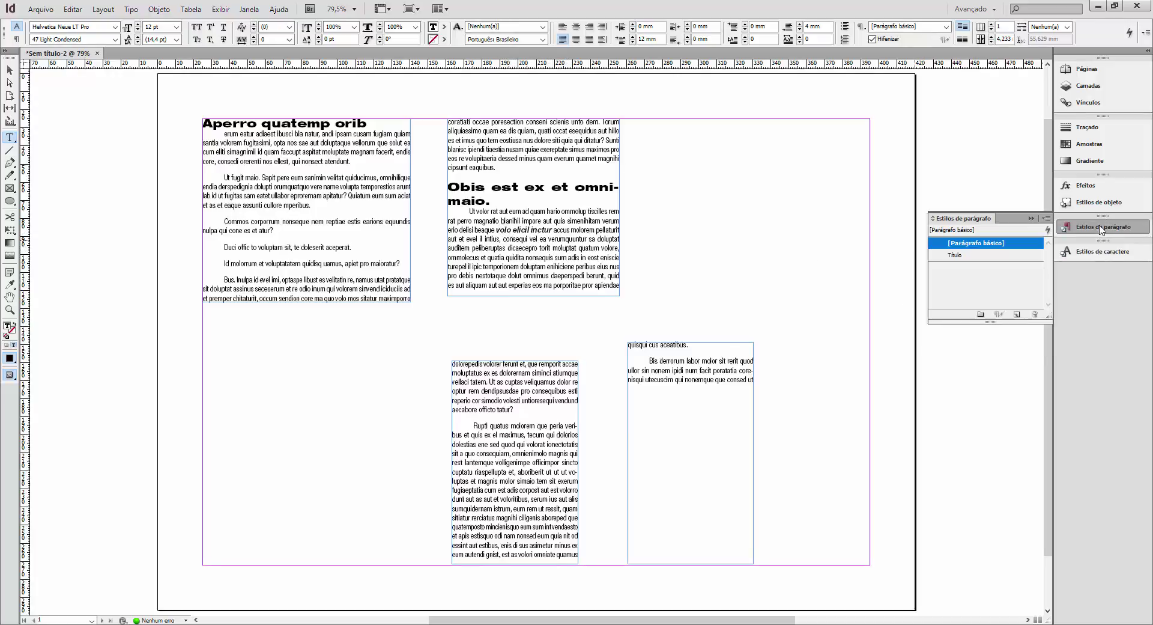
pyautogui.keyDown('ctrl'); pyautogui.click(1013, 245); pyautogui.keyUp('ctrl')
pyautogui.click(1014, 248)
pyautogui.click(964, 256)
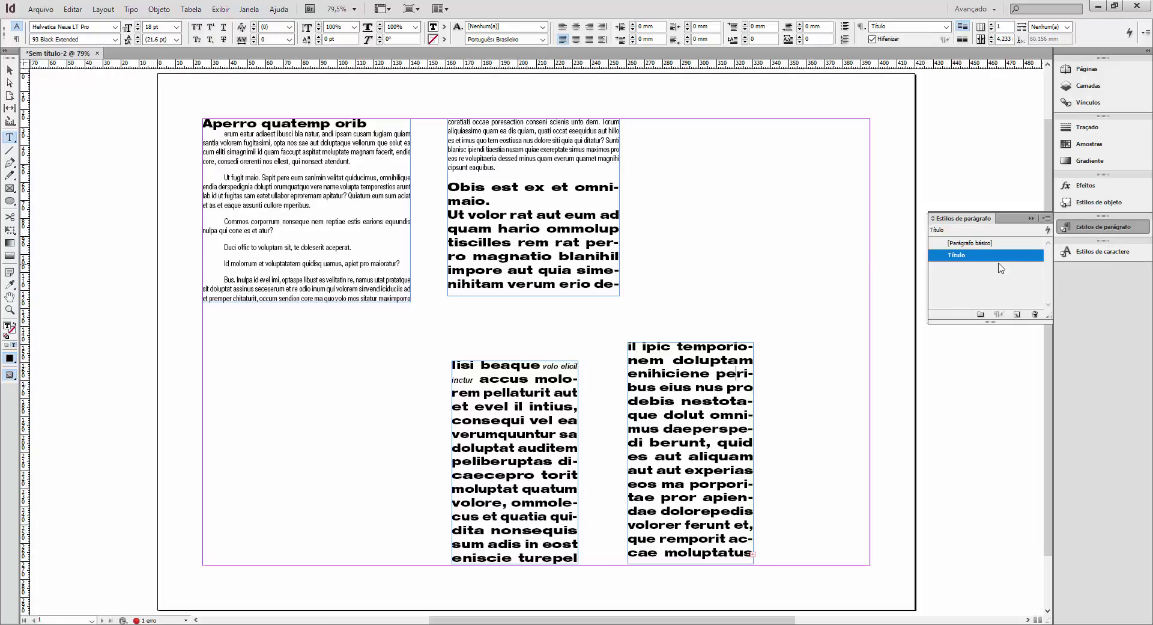
pyautogui.click(986, 245)
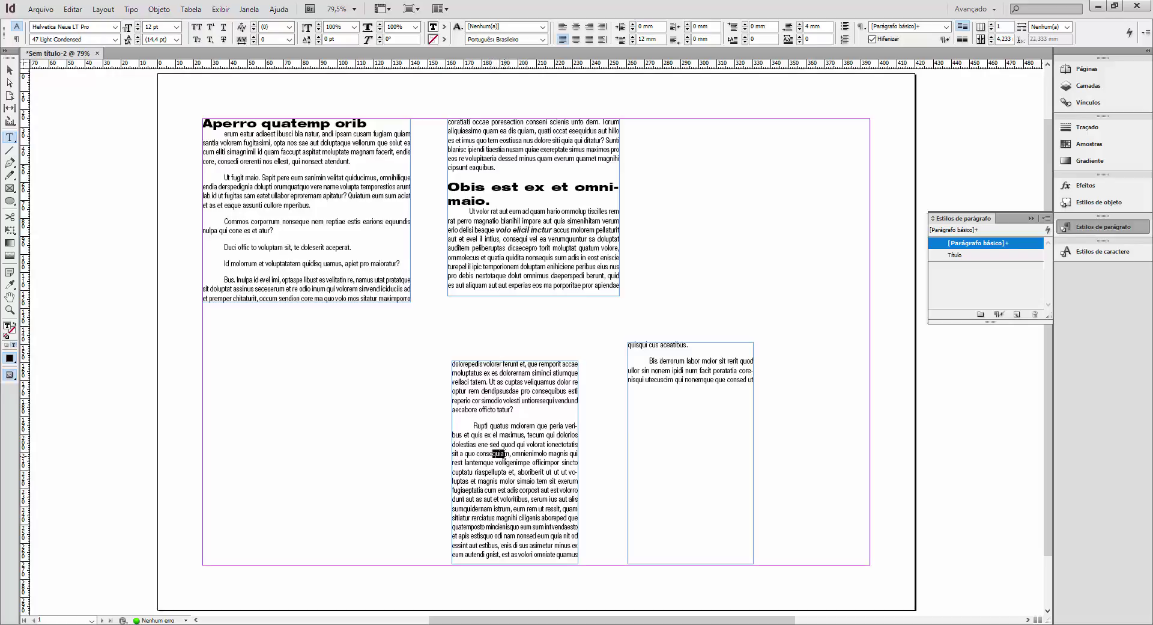
# Step: Apply the Negrito character style to the word "consequiam," in the third frame
pyautogui.moveTo(479, 455); pyautogui.dragTo(496, 455)
pyautogui.doubleClick(509, 455)
pyautogui.click(1102, 252)
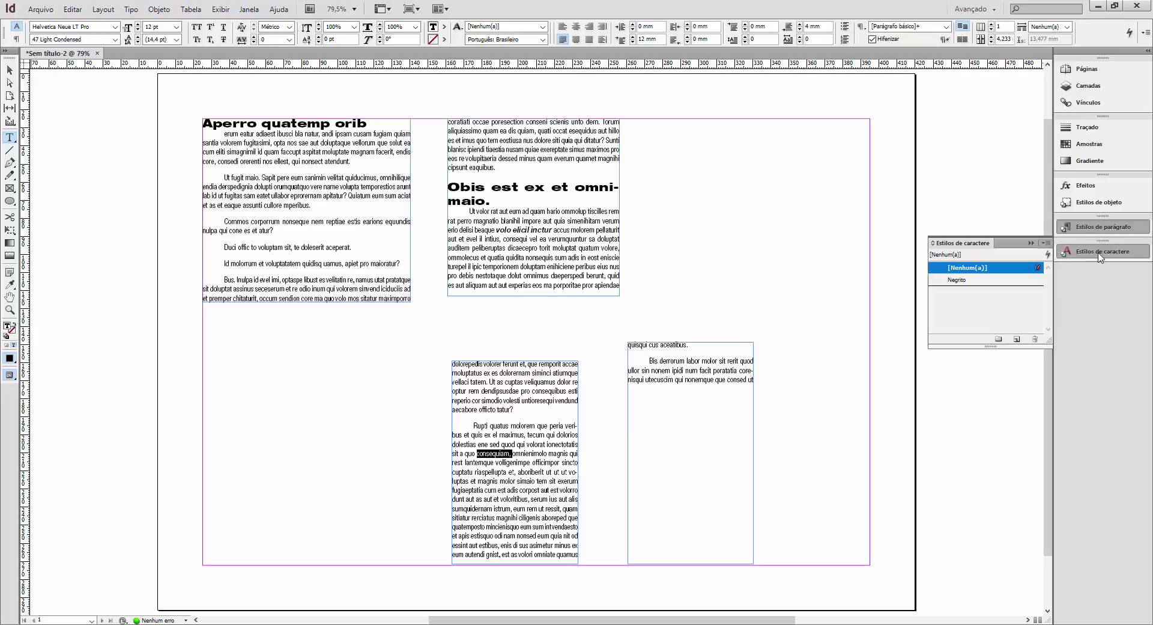
pyautogui.click(964, 280)
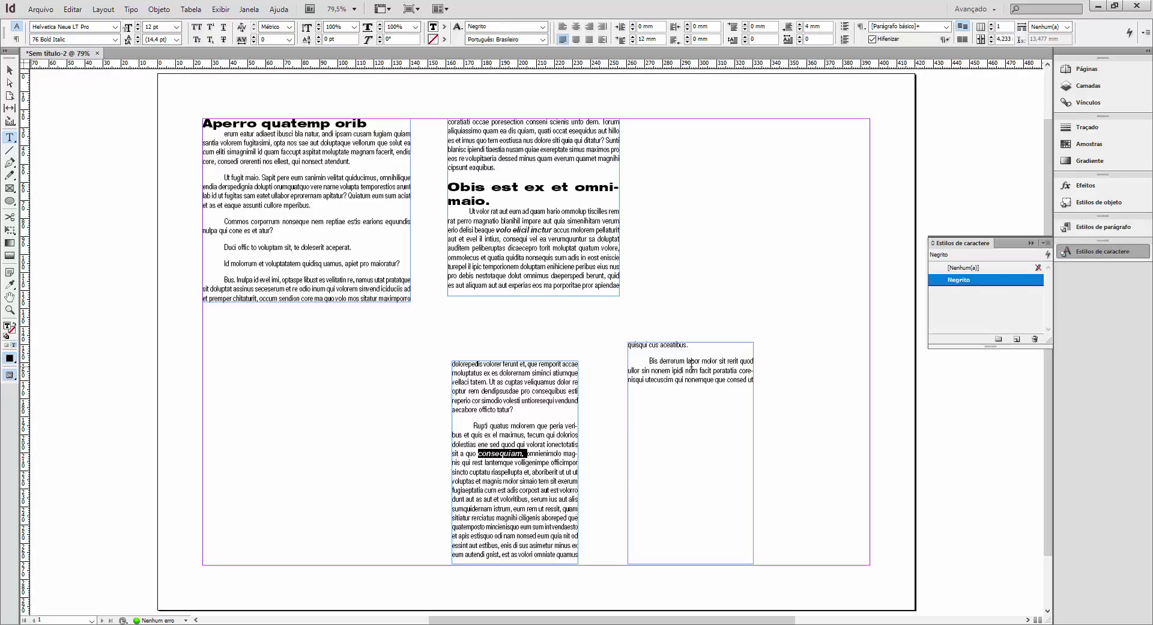
# Step: Apply the Negrito character style to the words "num facit poratatia" in the fourth frame
pyautogui.moveTo(689, 370); pyautogui.dragTo(753, 370)
pyautogui.click(955, 280)
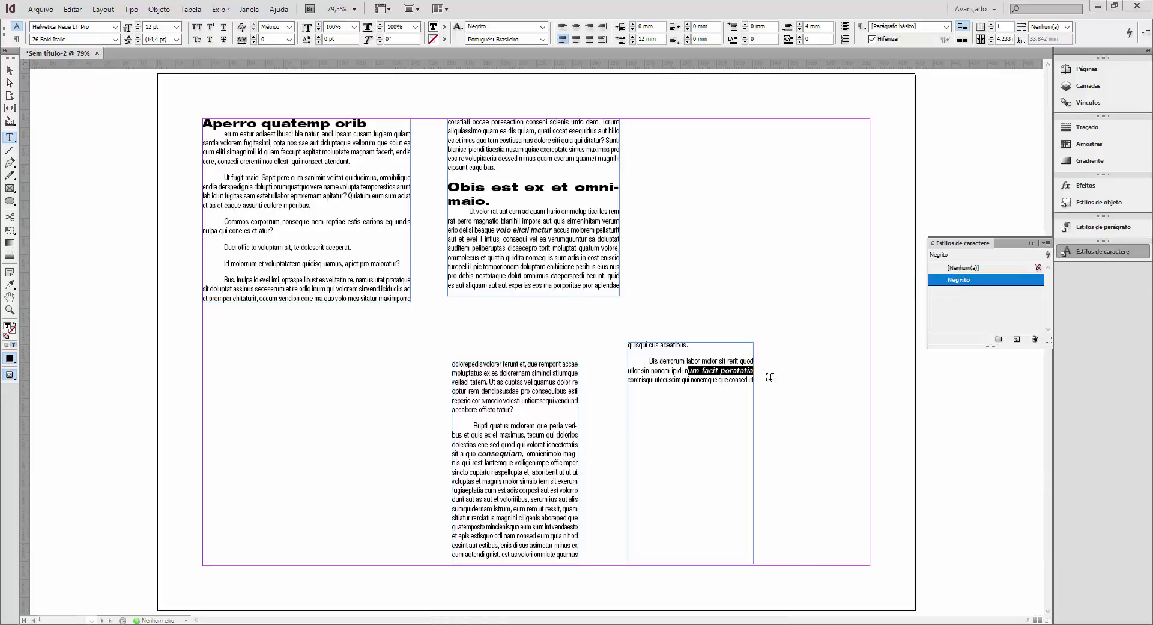
pyautogui.click(687, 371)
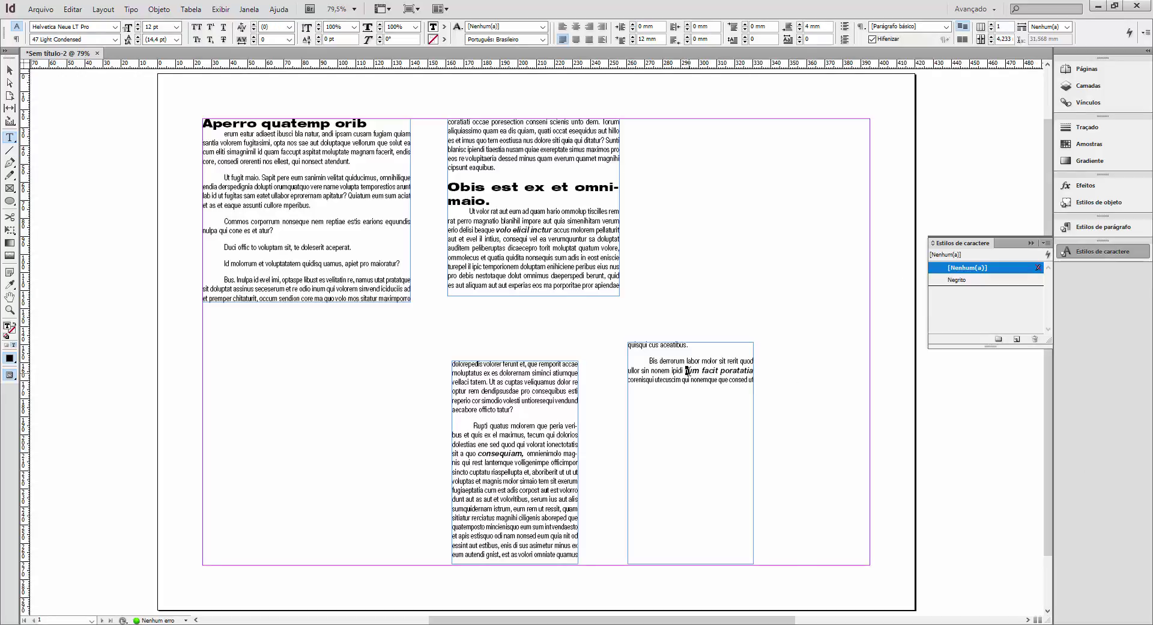
pyautogui.click(968, 281)
pyautogui.click(970, 319)
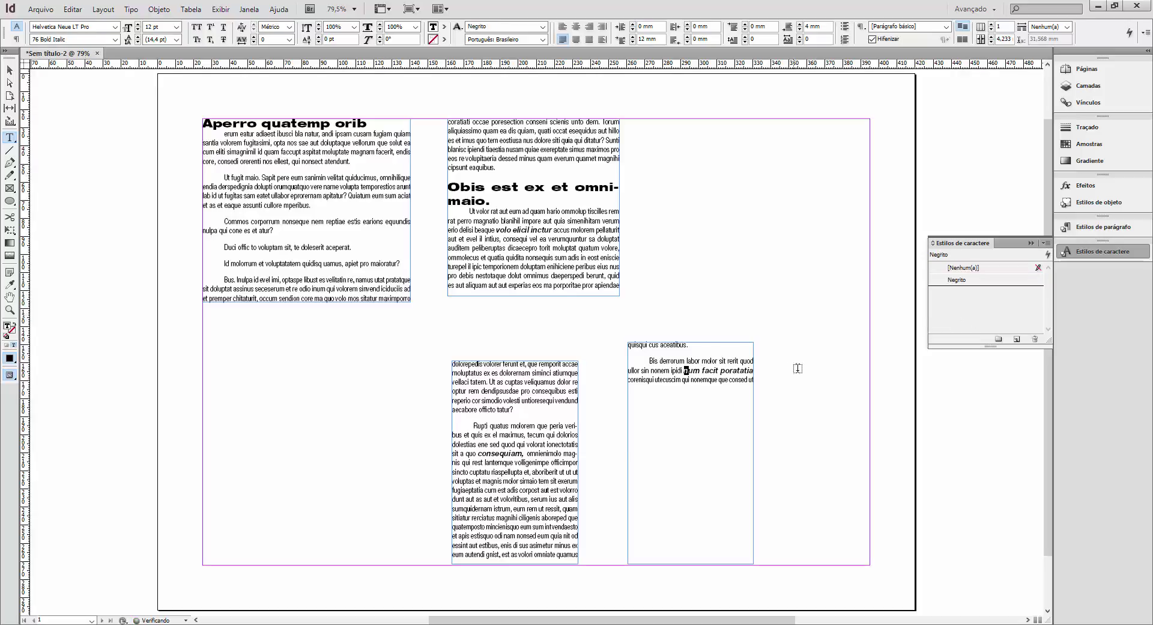
# Step: Edit the Negrito character style to use 96 Black Italic at 13 pt, and save it
pyautogui.doubleClick(967, 280)
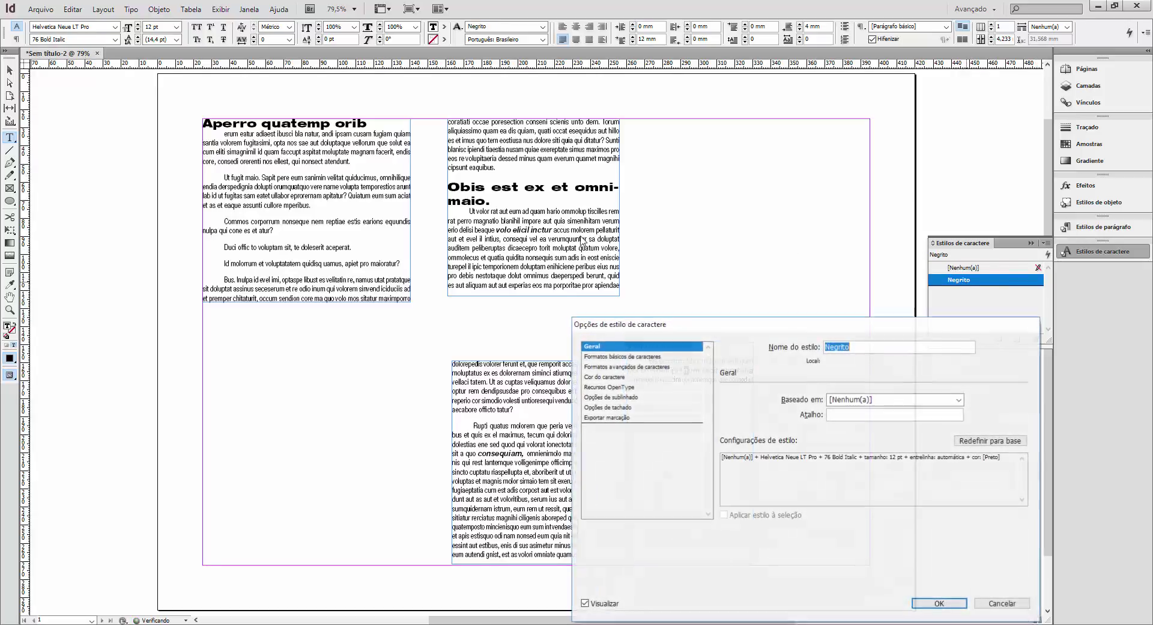
pyautogui.moveTo(717, 328); pyautogui.dragTo(696, 277)
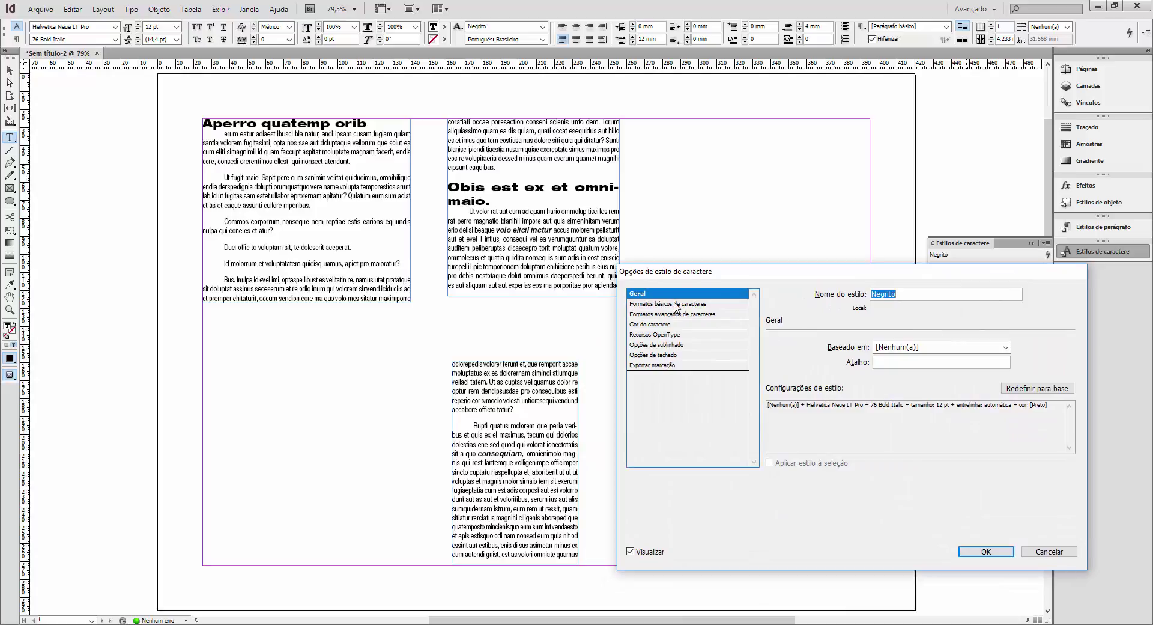
pyautogui.click(709, 304)
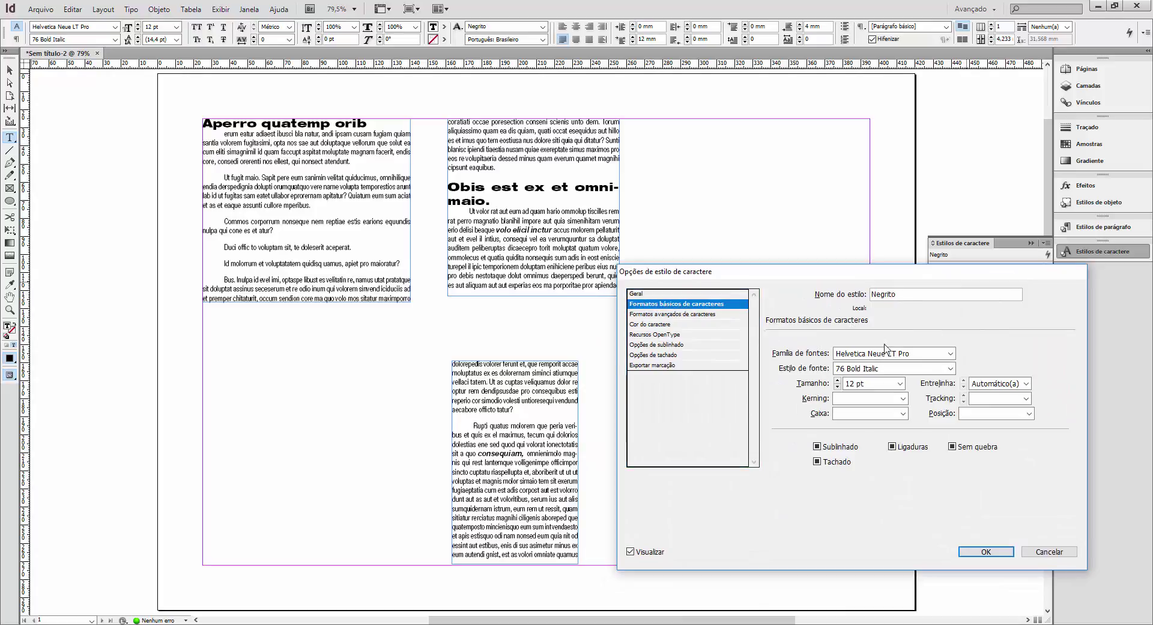
pyautogui.click(951, 368)
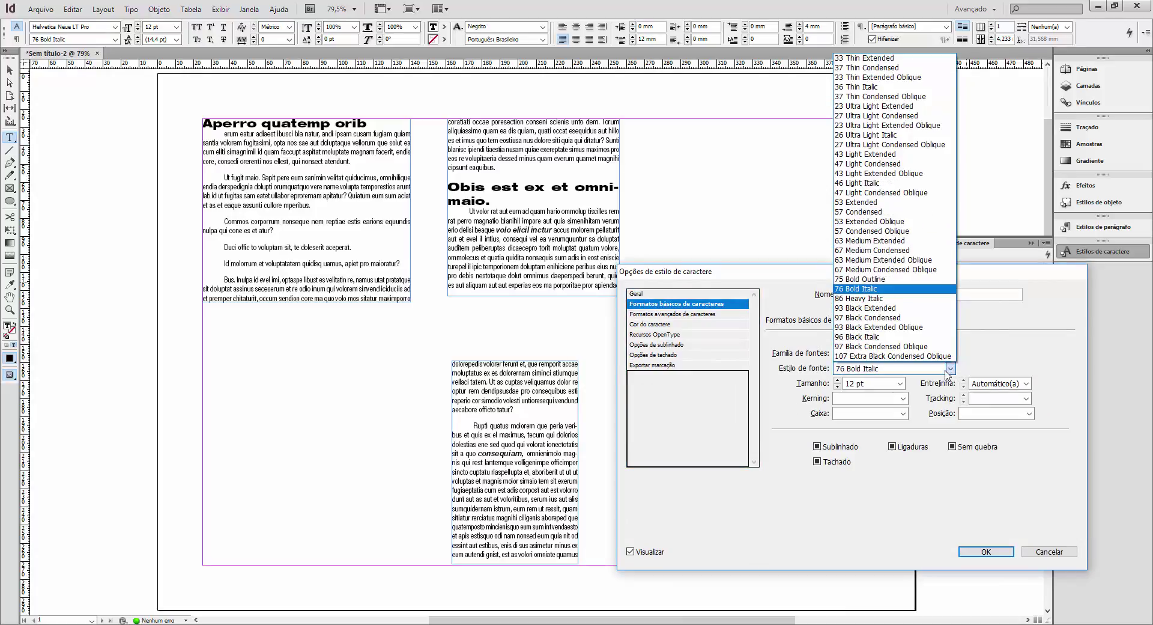
pyautogui.click(881, 317)
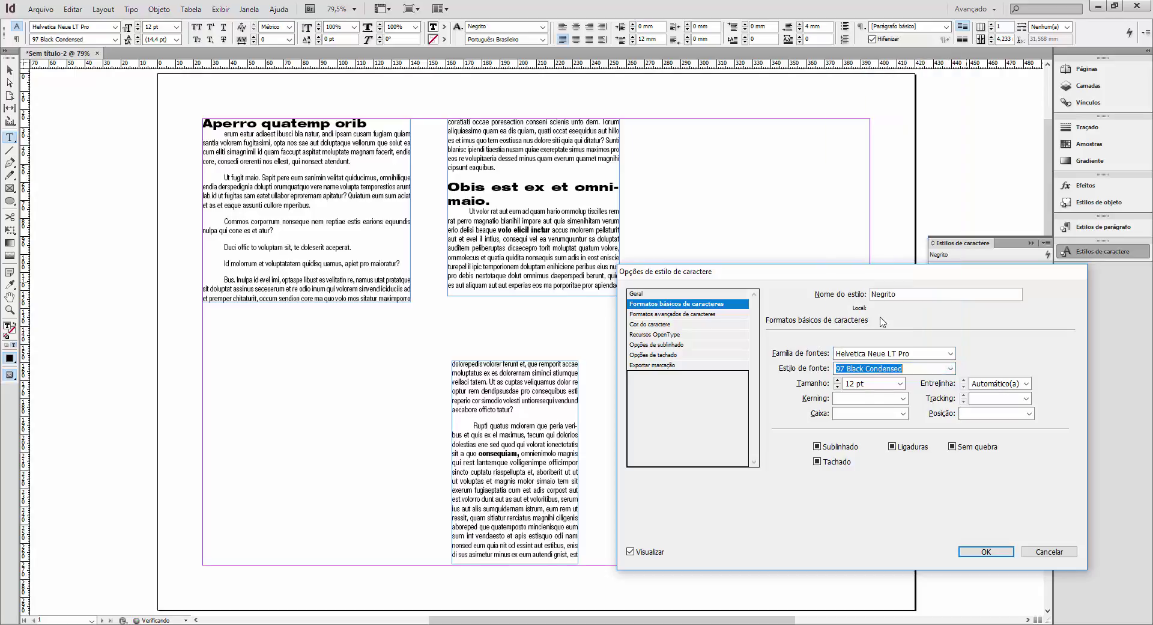
pyautogui.click(950, 368)
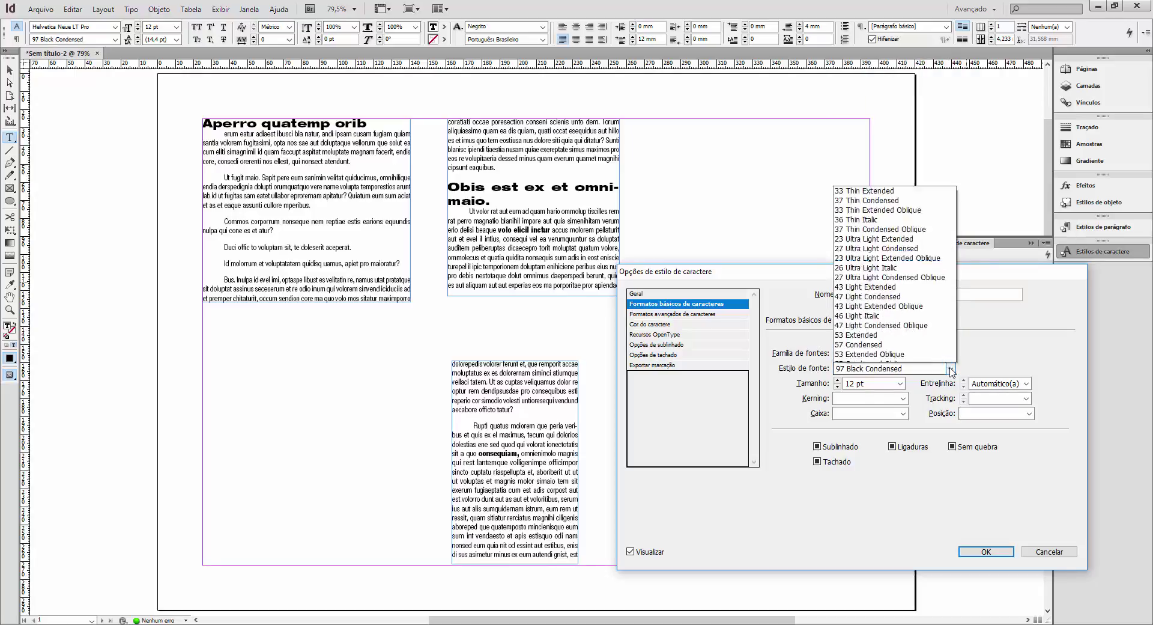
pyautogui.click(877, 336)
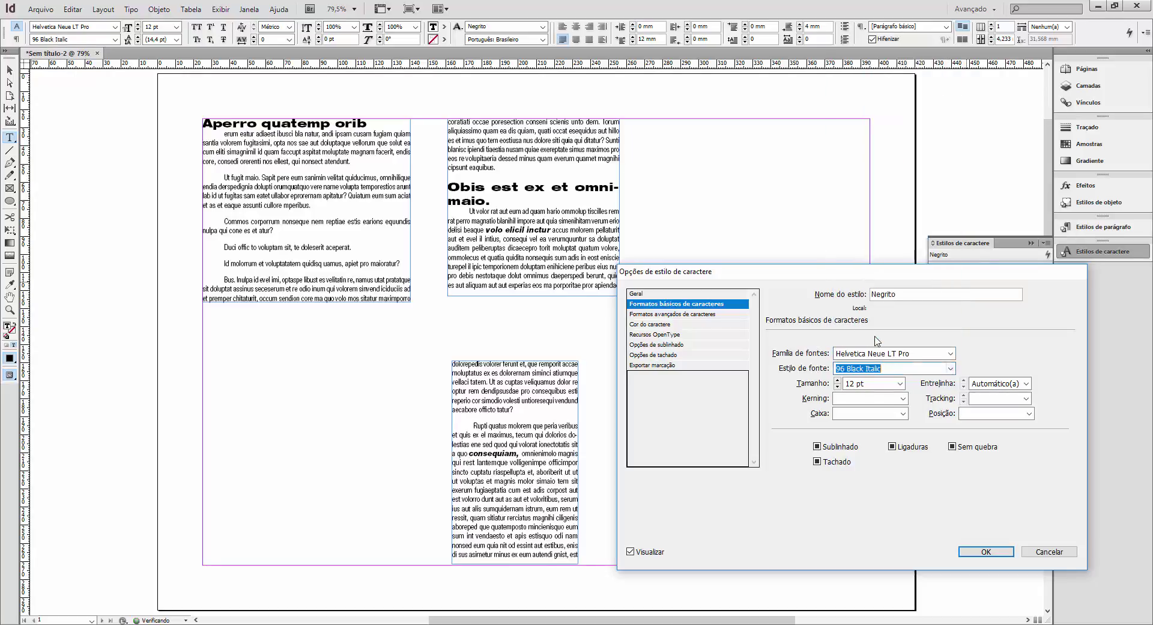
pyautogui.click(838, 380)
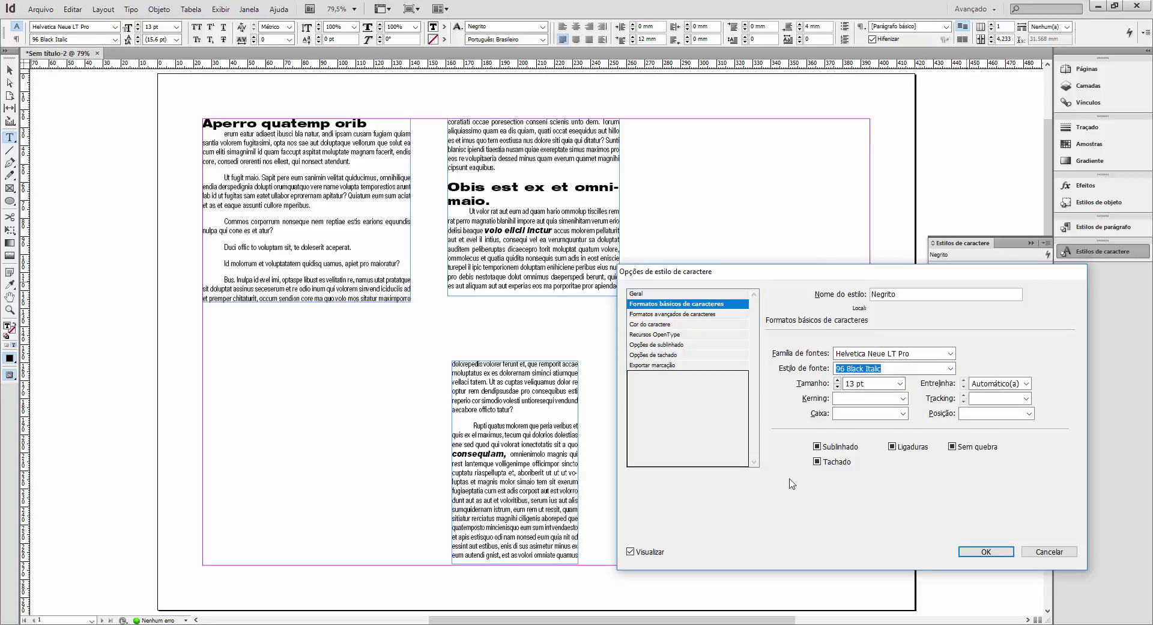
pyautogui.click(985, 550)
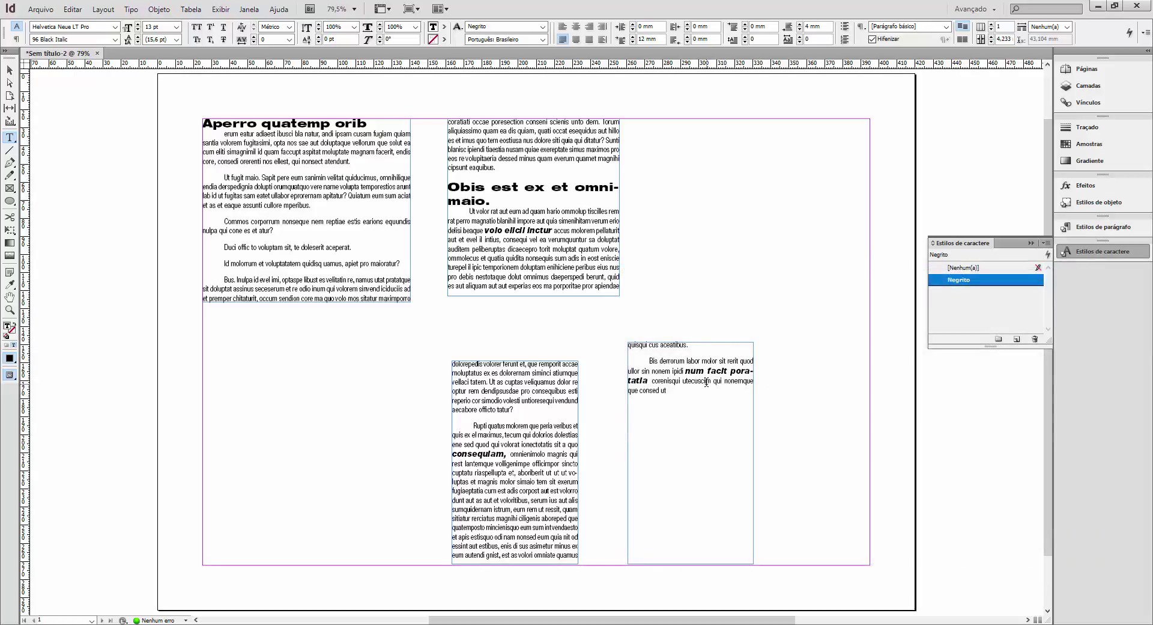
# Step: Check which character style is assigned to "volo elicil inctur" in the second frame
pyautogui.click(967, 267)
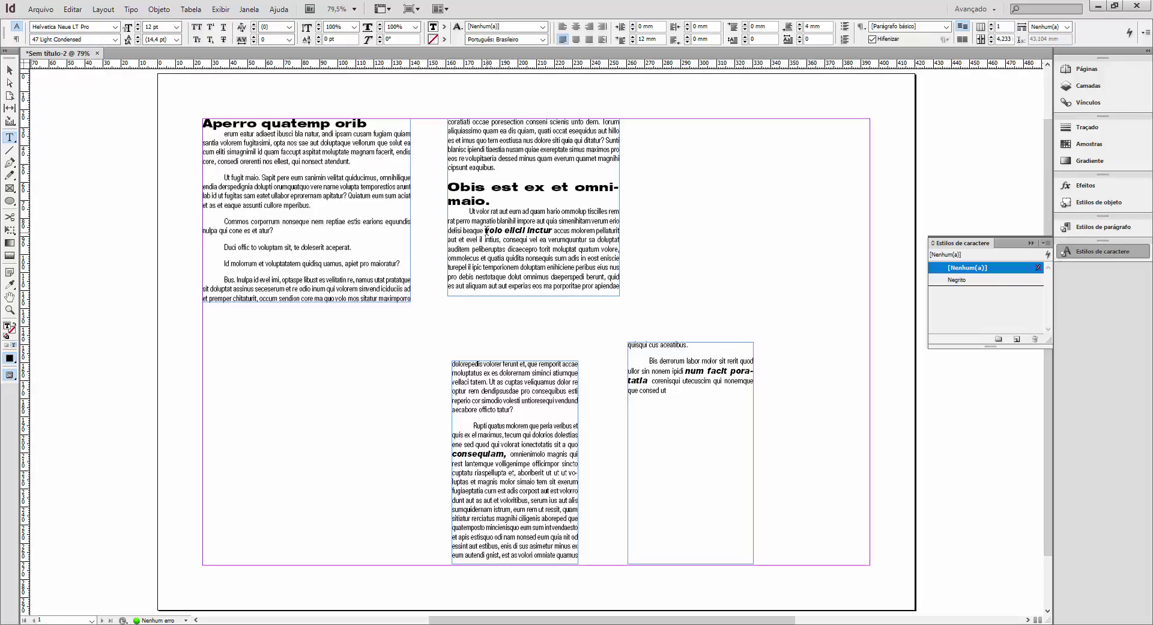
pyautogui.moveTo(486, 230); pyautogui.dragTo(552, 231)
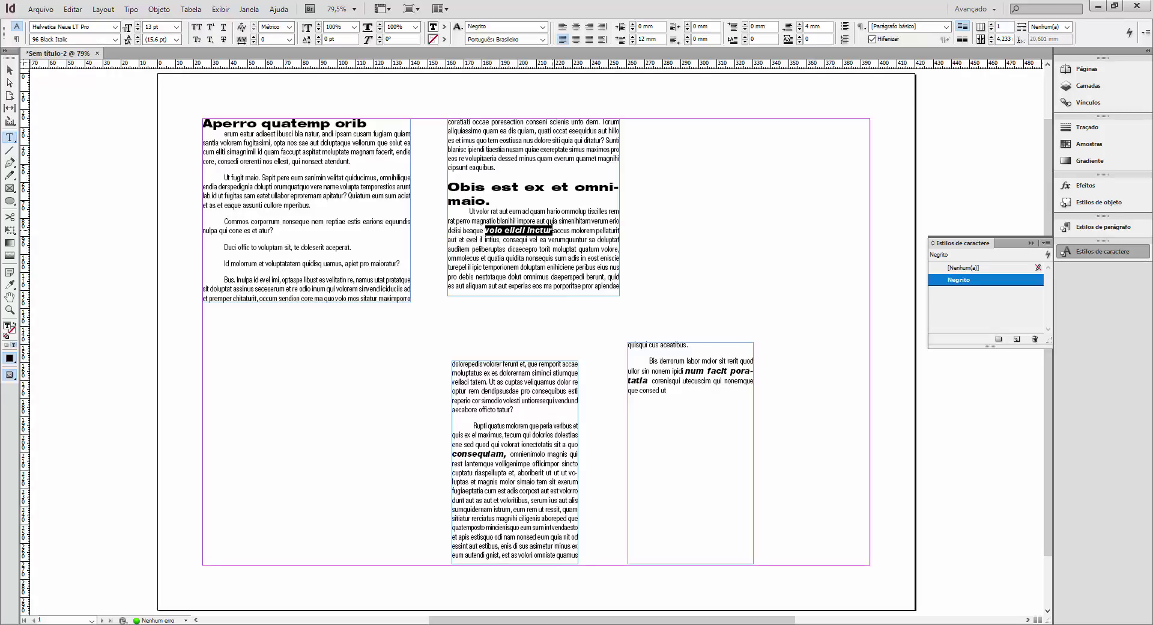
pyautogui.click(547, 257)
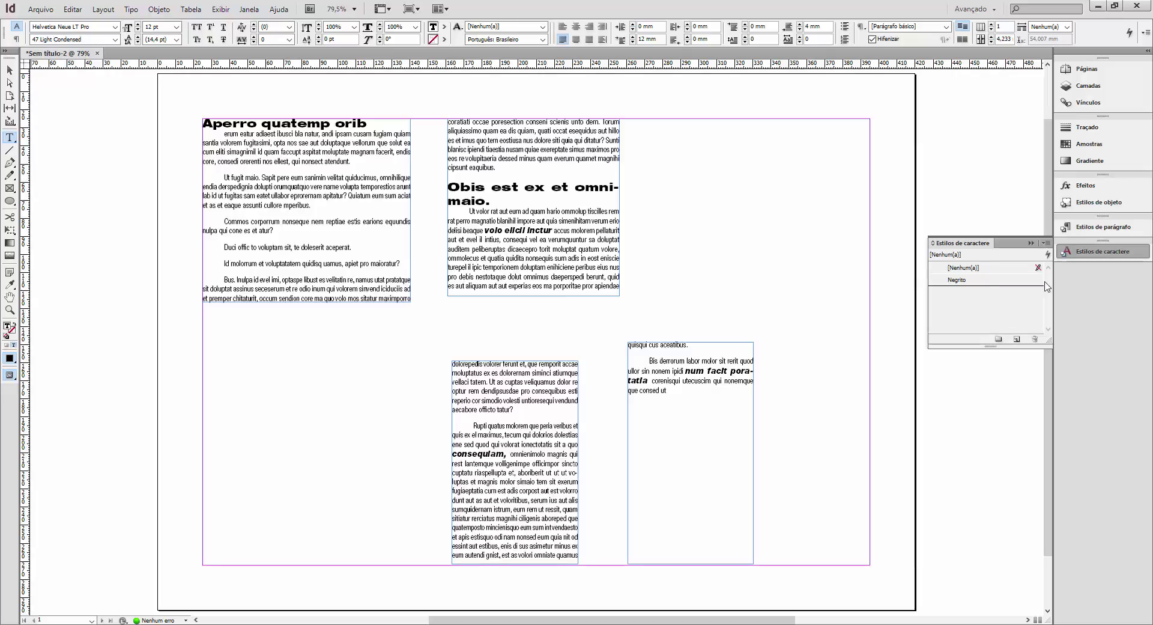
# Step: Apply the Título paragraph style to the body paragraph below the "Obis est ex et omnimaio." heading
pyautogui.click(983, 270)
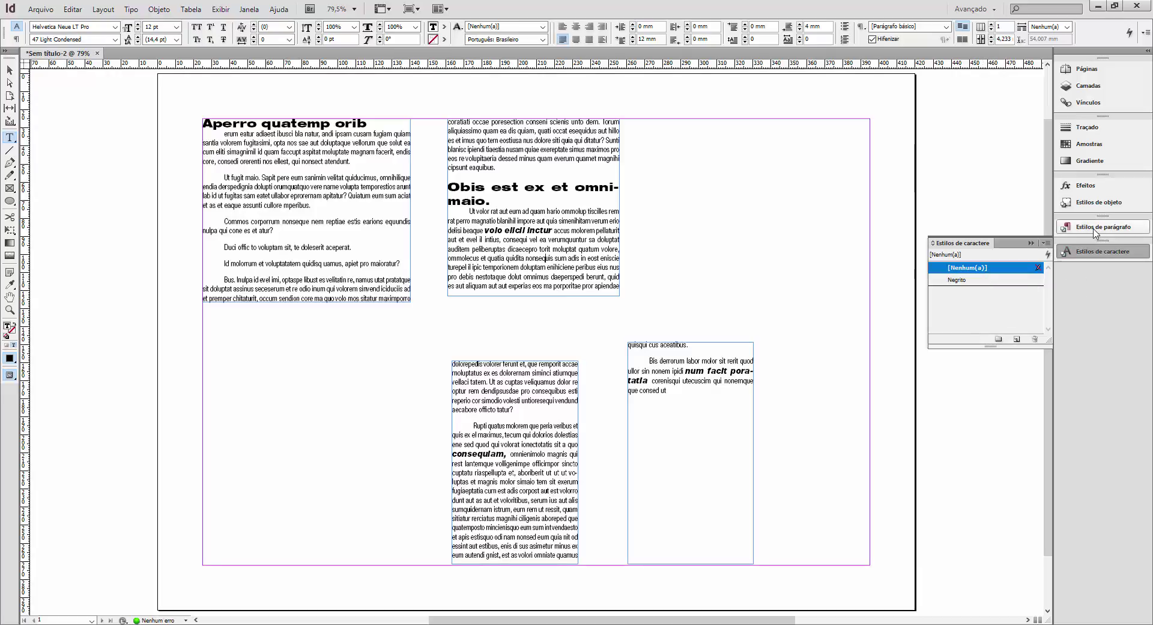
pyautogui.click(1089, 229)
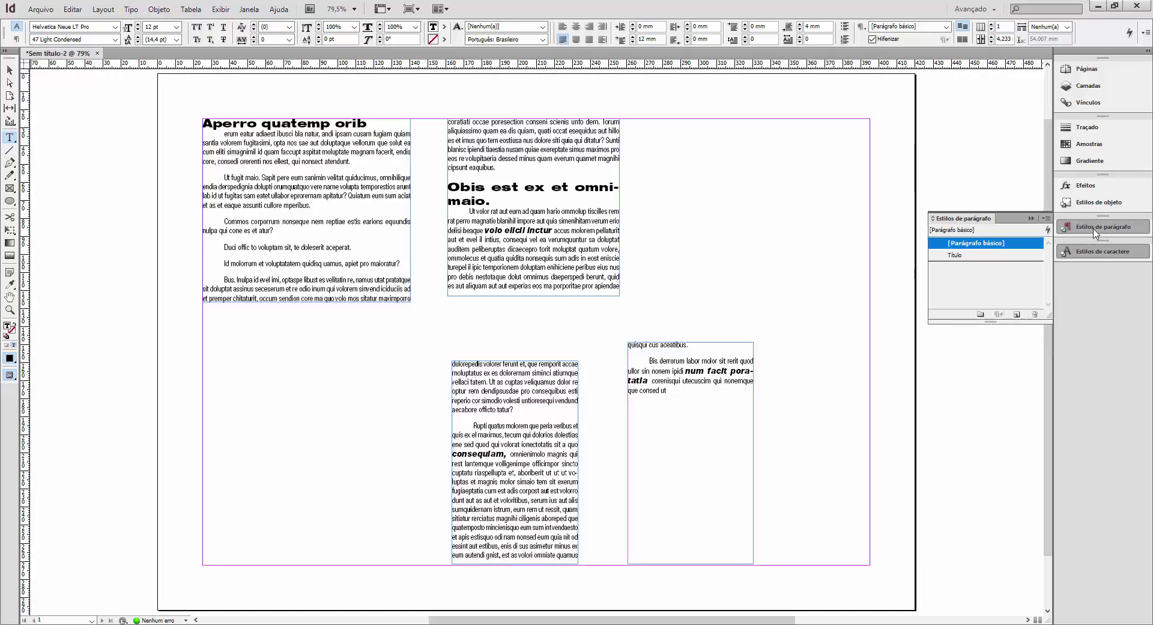
pyautogui.click(976, 284)
pyautogui.click(967, 256)
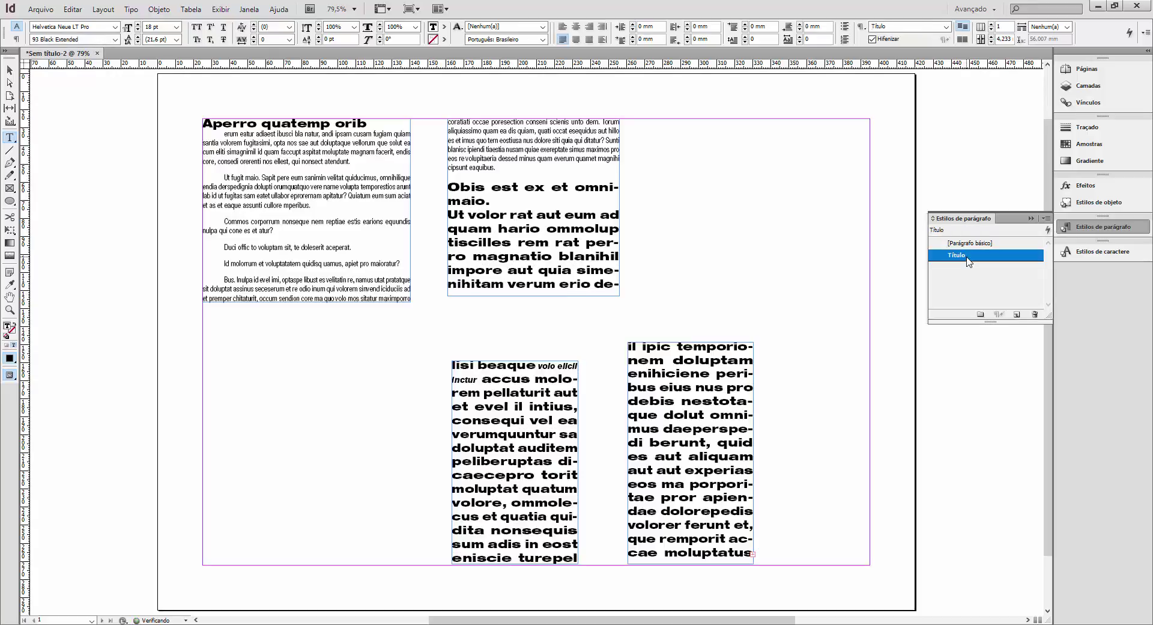
# Step: Apply the [Parágrafo básico] style back to the body paragraph below the "Obis est ex et omnimaio." heading
pyautogui.click(976, 244)
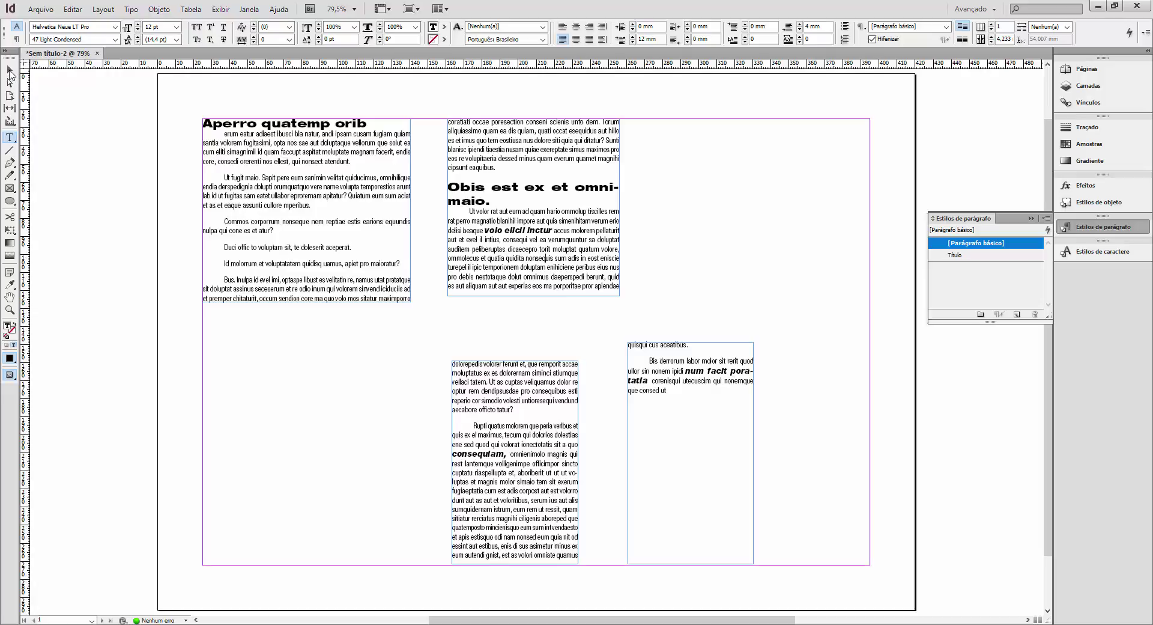
pyautogui.click(10, 71)
# Step: Edit the Título paragraph style and assign the Negrito character style to its drop caps
pyautogui.click(955, 256)
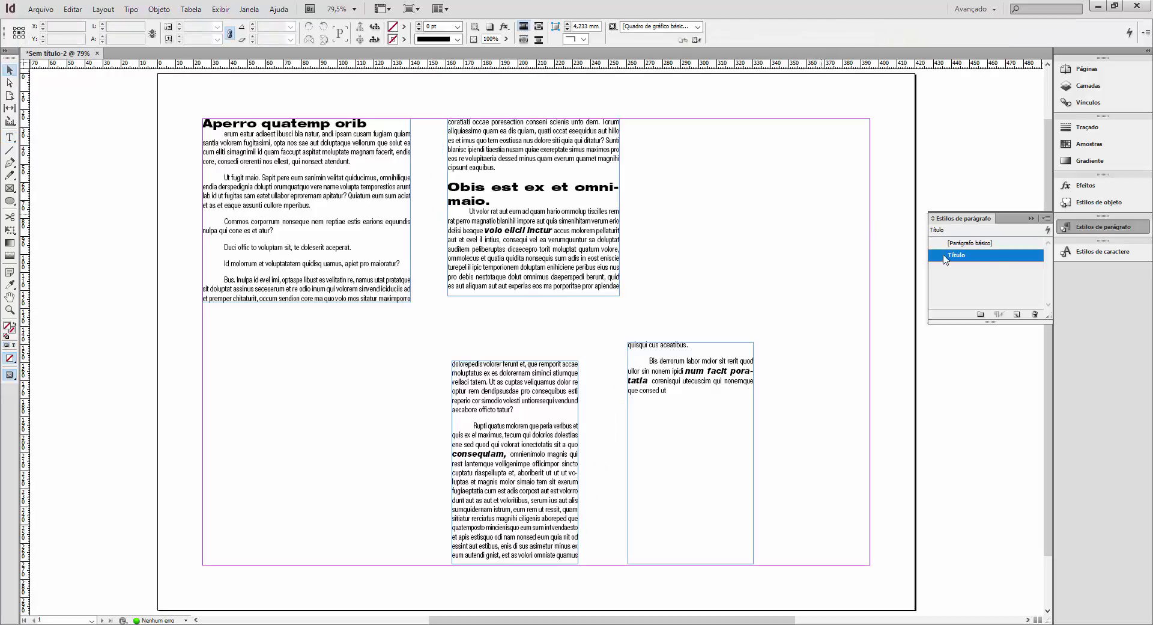
pyautogui.doubleClick(985, 260)
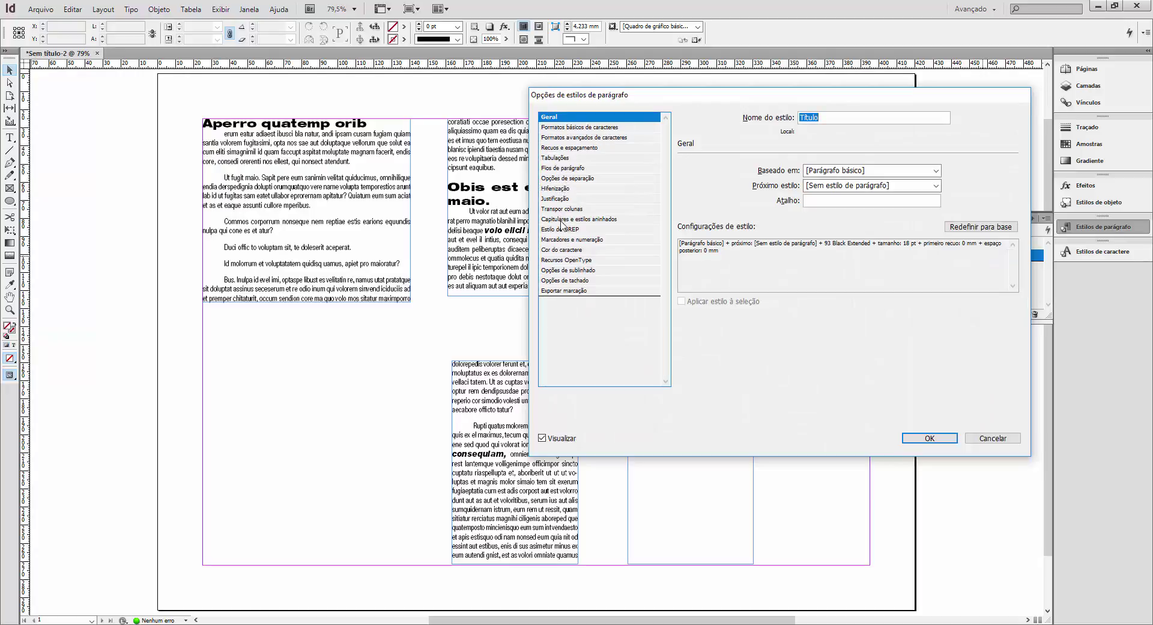
pyautogui.click(565, 219)
pyautogui.moveTo(752, 101); pyautogui.dragTo(830, 86)
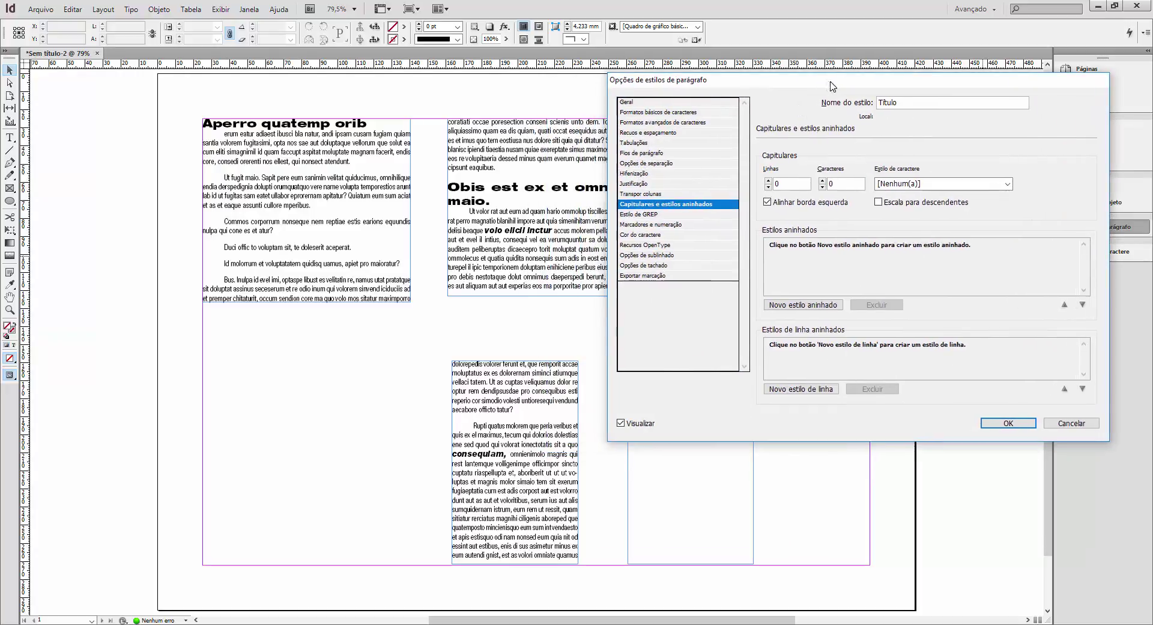
pyautogui.click(1008, 184)
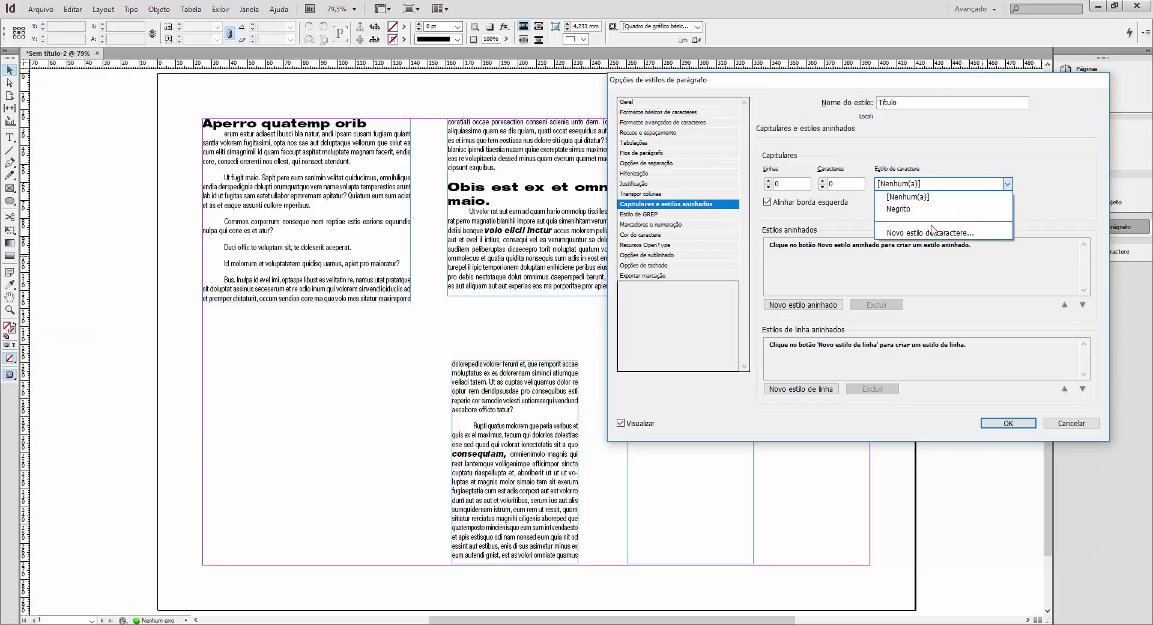
pyautogui.click(920, 210)
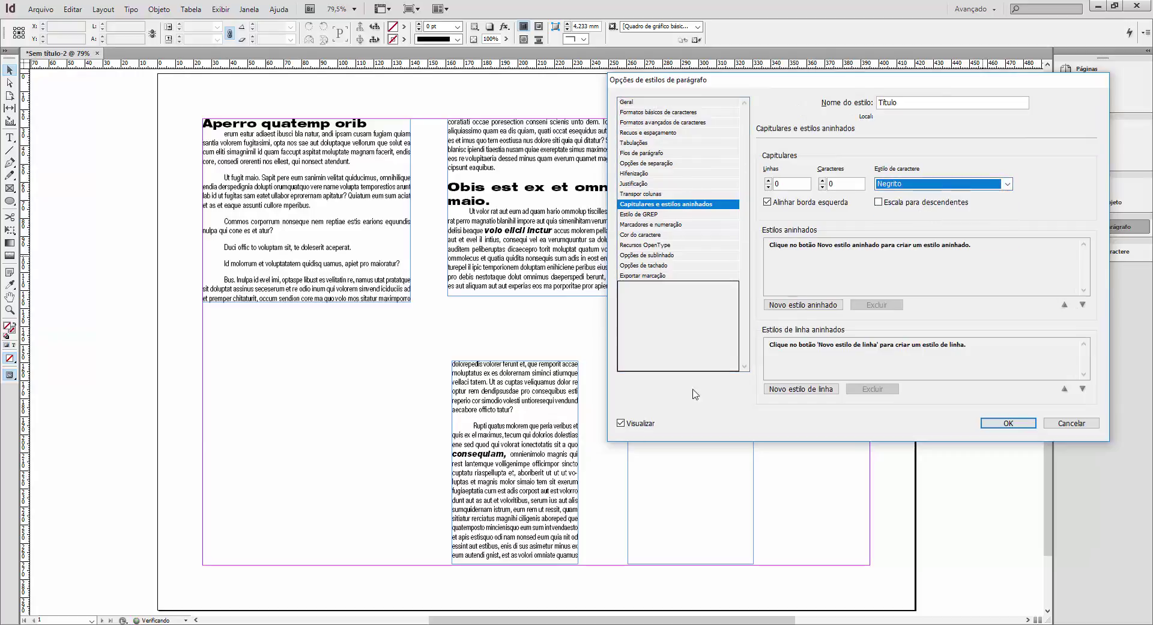
# Step: Try a one-line drop cap spanning 6 characters in the Título style
pyautogui.click(768, 180)
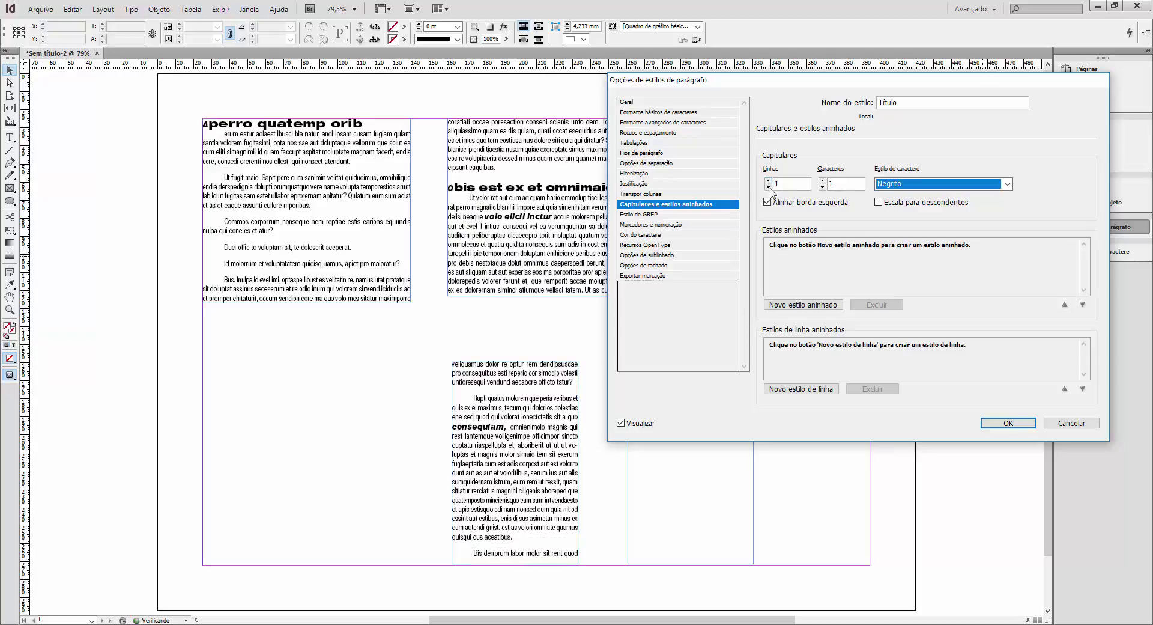
pyautogui.click(822, 181)
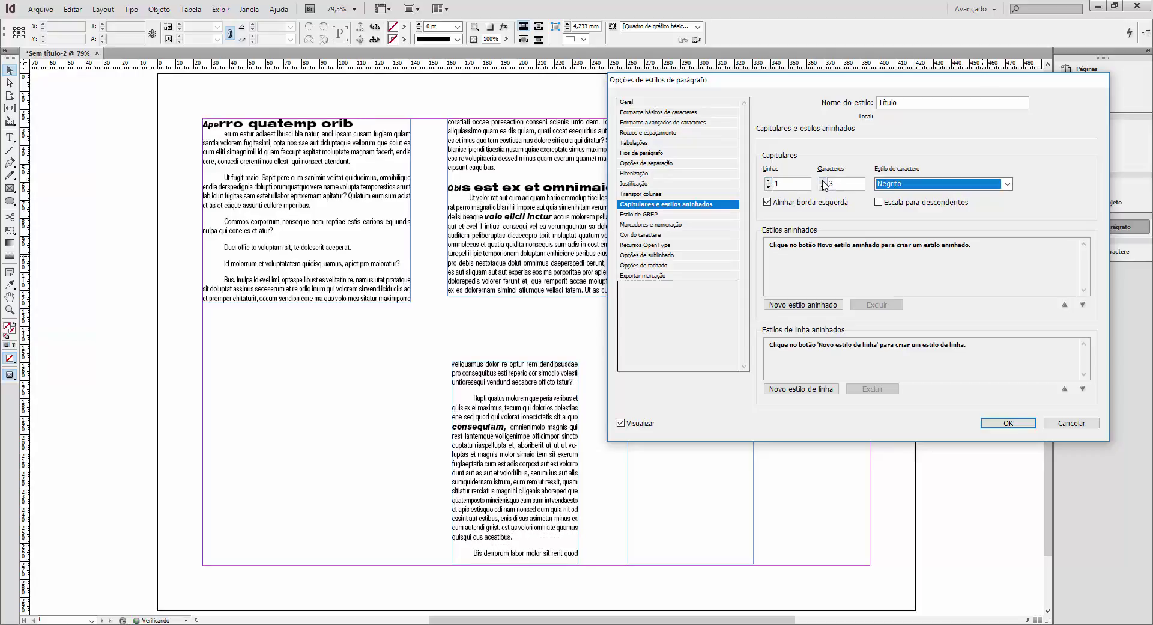
pyautogui.click(823, 180)
pyautogui.click(823, 180)
pyautogui.click(823, 180)
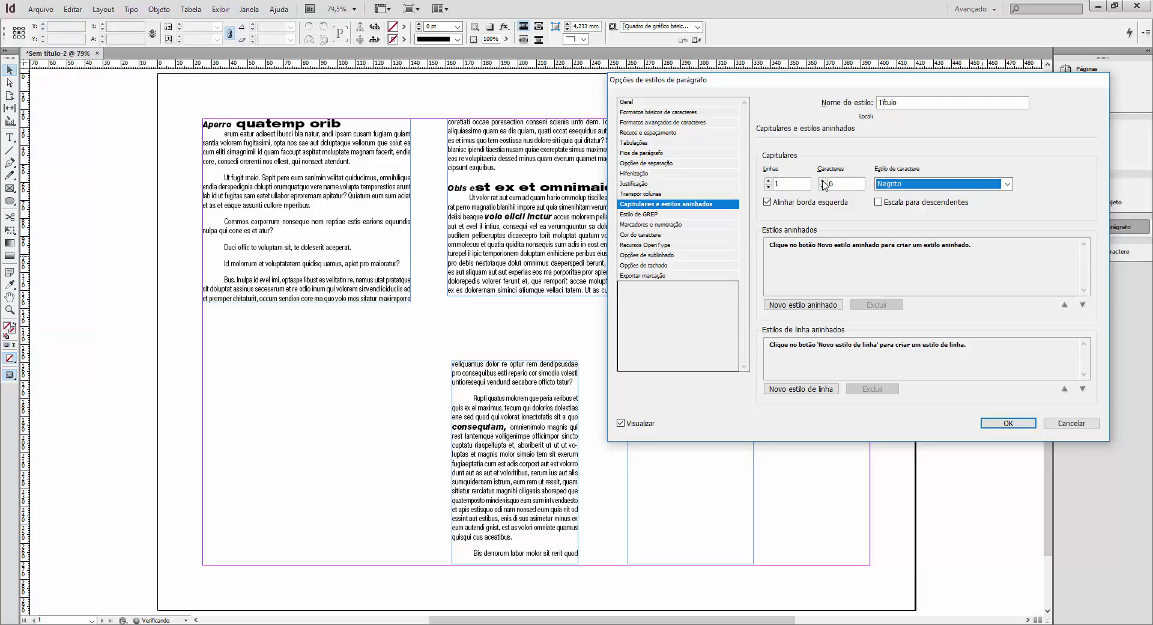
# Step: Reduce the drop cap characters to 0, and try a drop cap of 3 lines and 1 character in the Título style
pyautogui.click(823, 187)
pyautogui.click(822, 187)
pyautogui.click(823, 187)
pyautogui.click(823, 187)
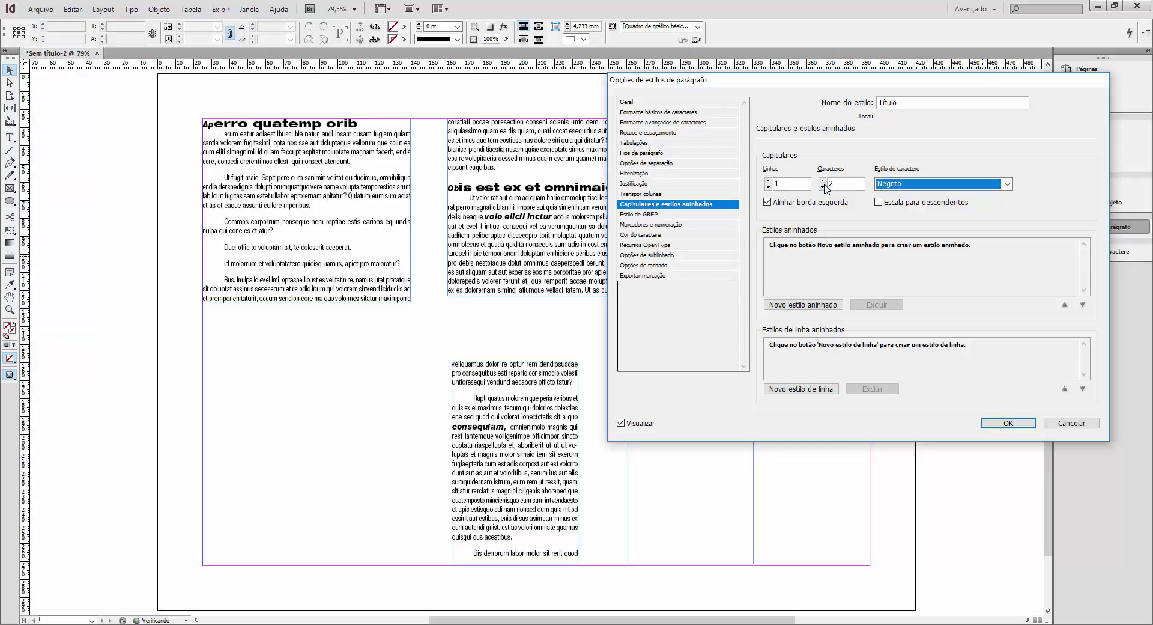
pyautogui.click(822, 187)
pyautogui.click(769, 181)
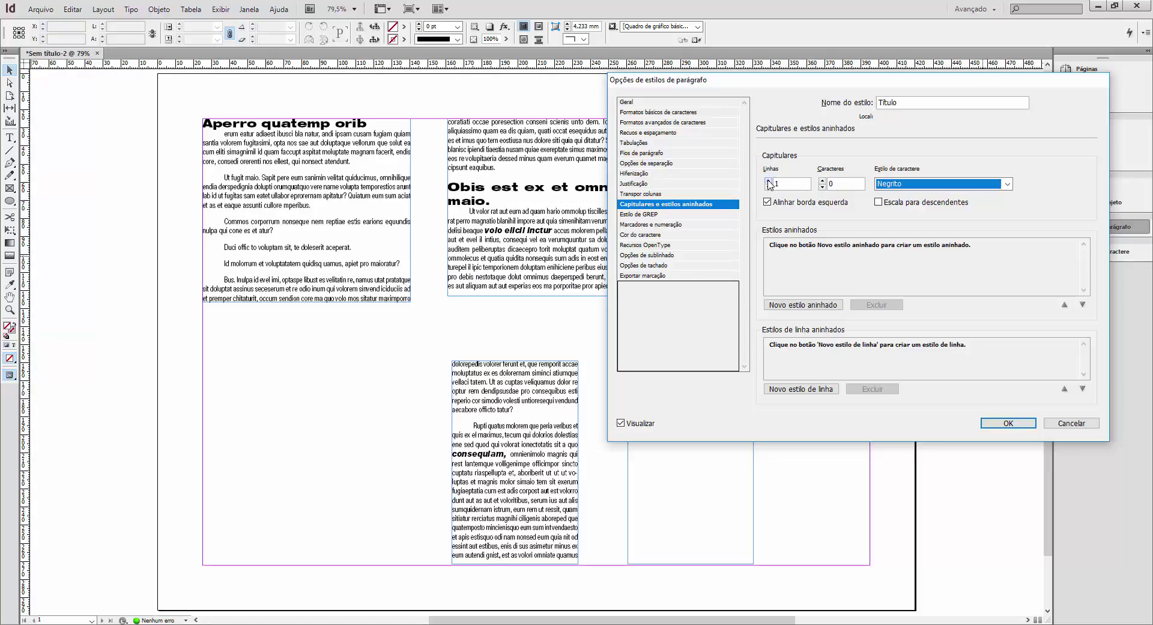
pyautogui.click(768, 180)
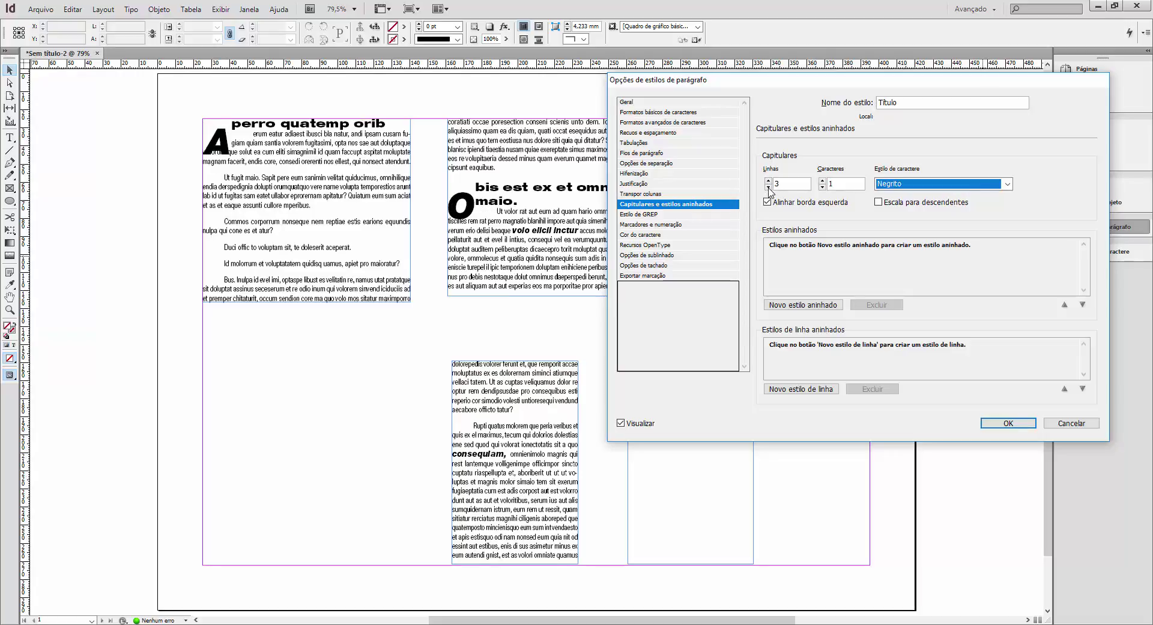
# Step: Reset the Título drop cap to 0 lines, 0 characters and no character style, and save the style
pyautogui.click(768, 187)
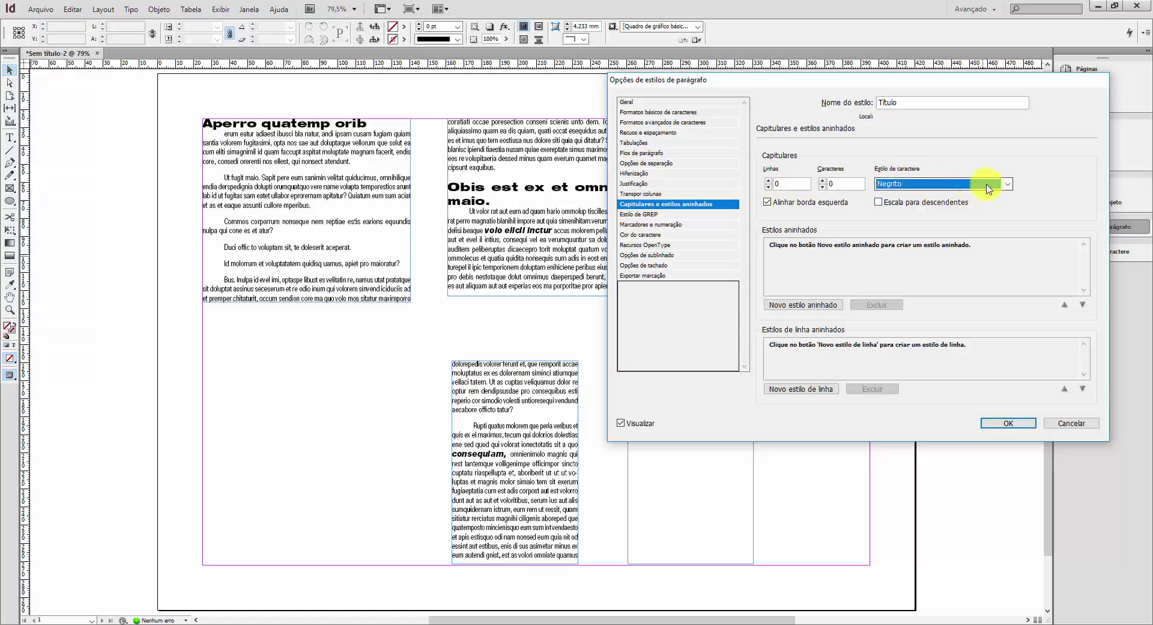
pyautogui.click(1005, 184)
pyautogui.click(955, 196)
pyautogui.click(1008, 423)
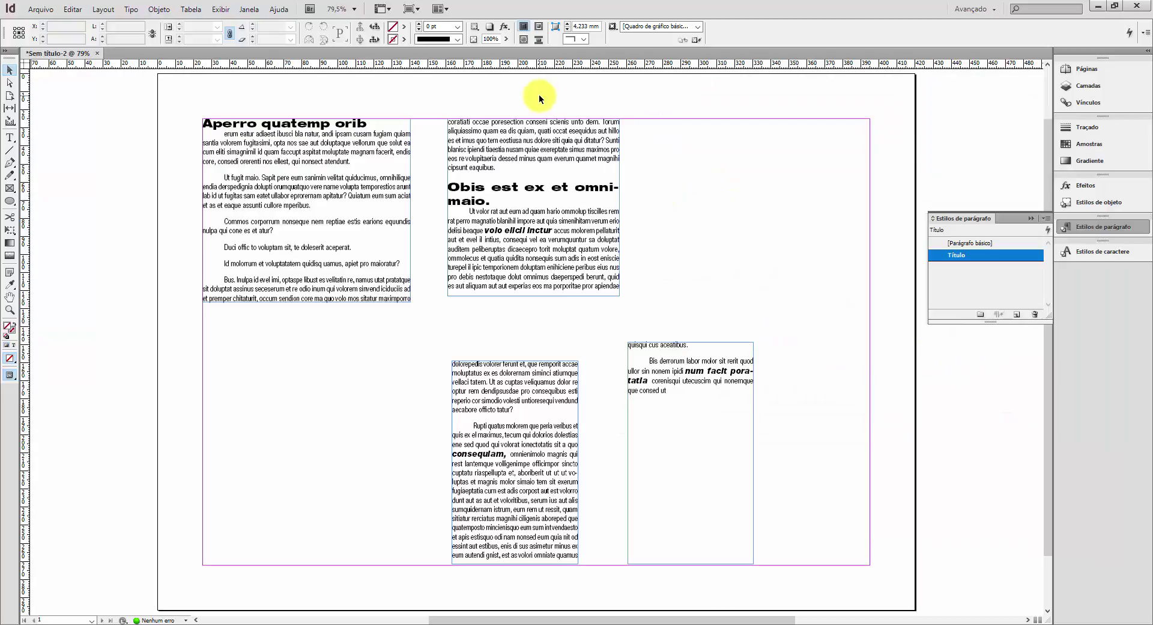
# Step: Try magenta and cyan as the Título style's character colour, and save the style with green C=75 M=5 Y=100 K=0
pyautogui.click(982, 276)
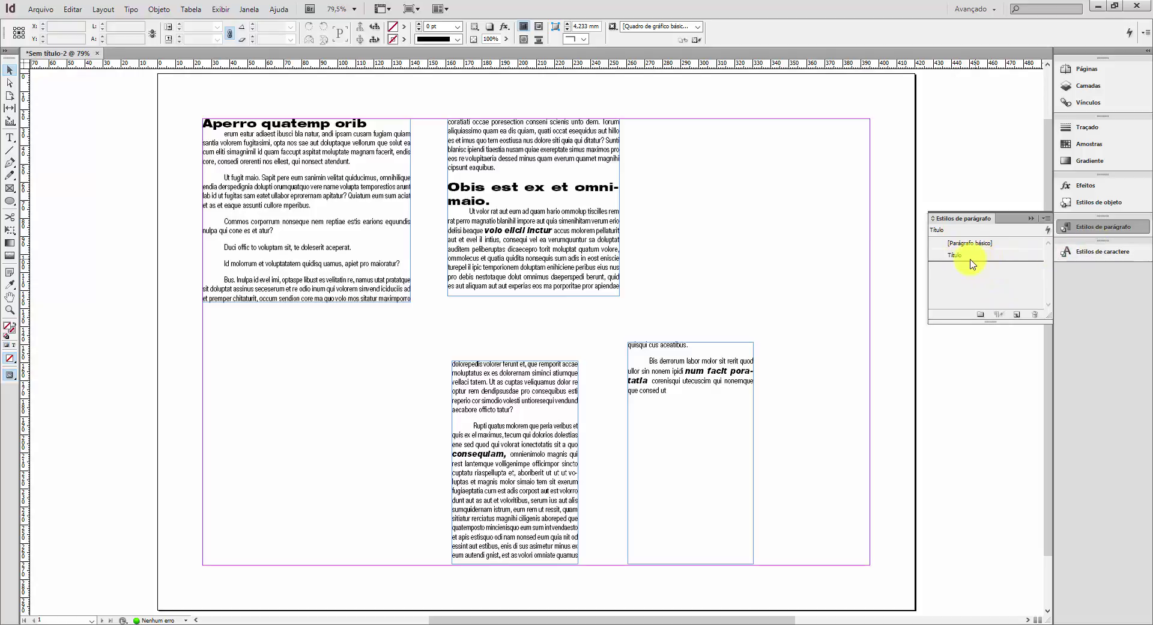
pyautogui.doubleClick(959, 257)
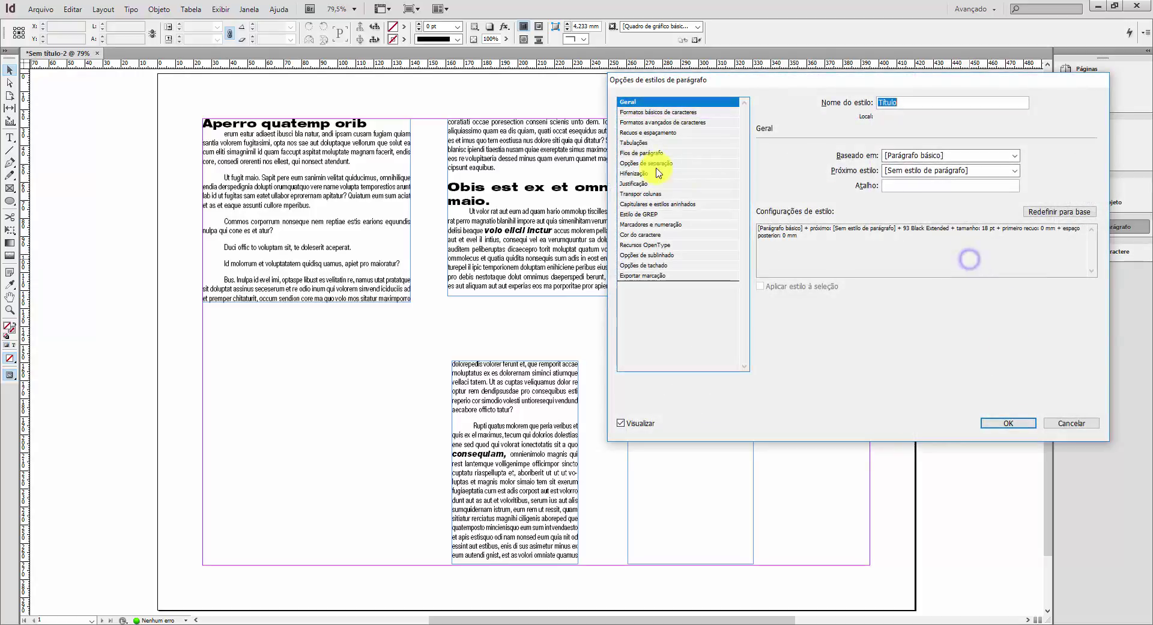
pyautogui.click(637, 234)
pyautogui.click(791, 203)
pyautogui.click(791, 212)
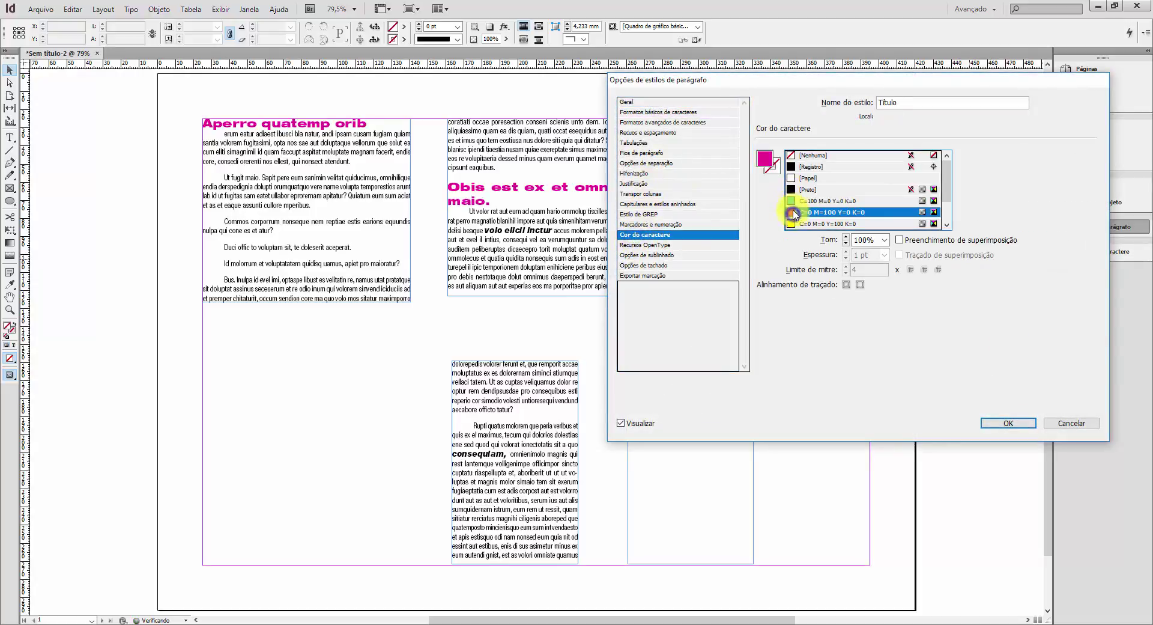
pyautogui.click(791, 202)
pyautogui.scroll(-1, 793, 215)
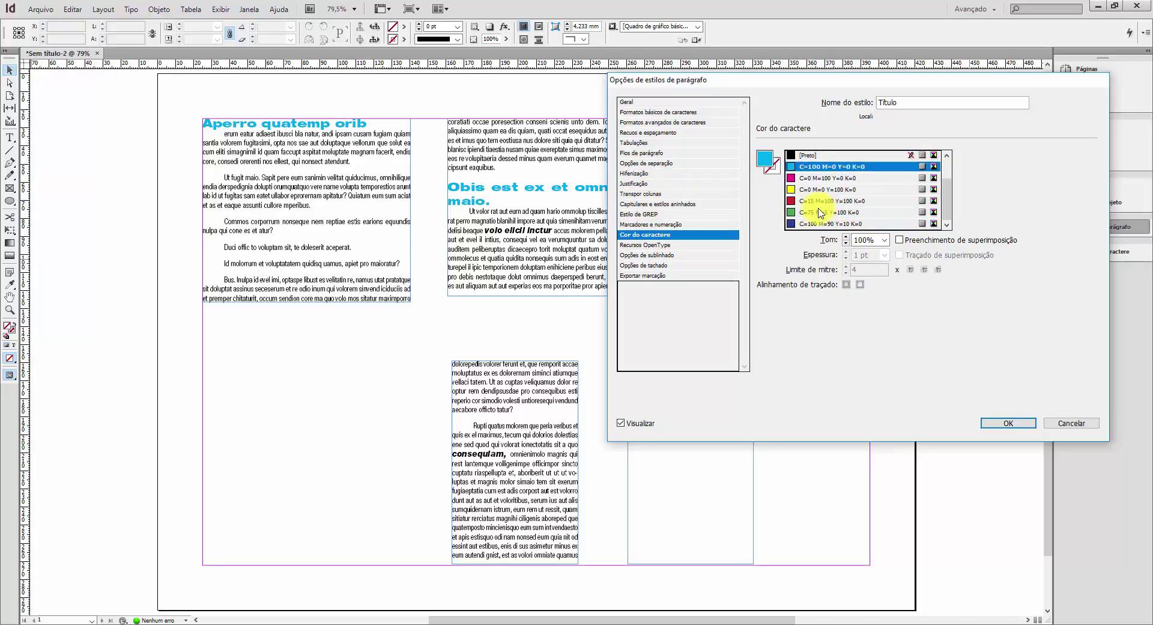
pyautogui.click(793, 212)
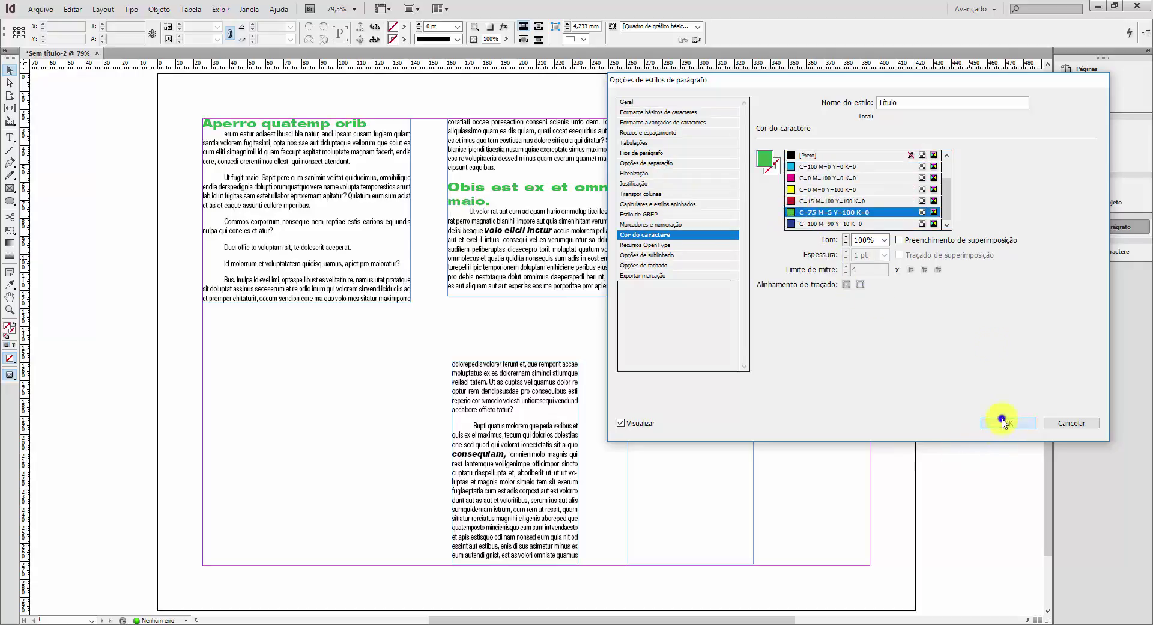
pyautogui.click(1000, 422)
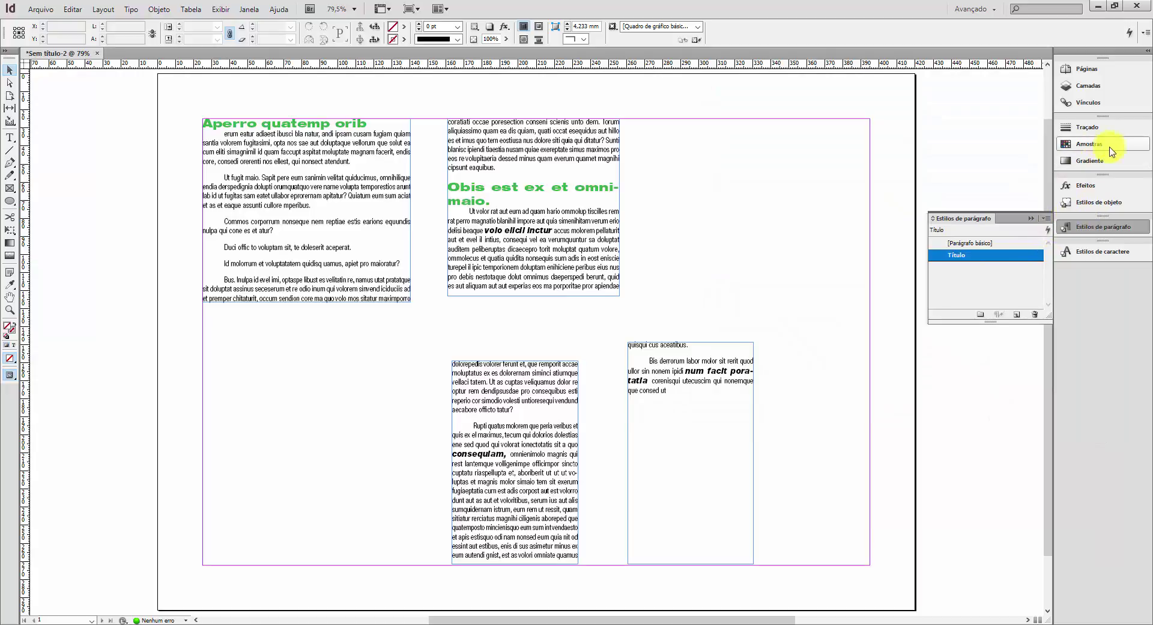
# Step: Review the colour swatches available for the Título style's characters, keeping the green C=75 M=5 Y=100 K=0
pyautogui.doubleClick(961, 255)
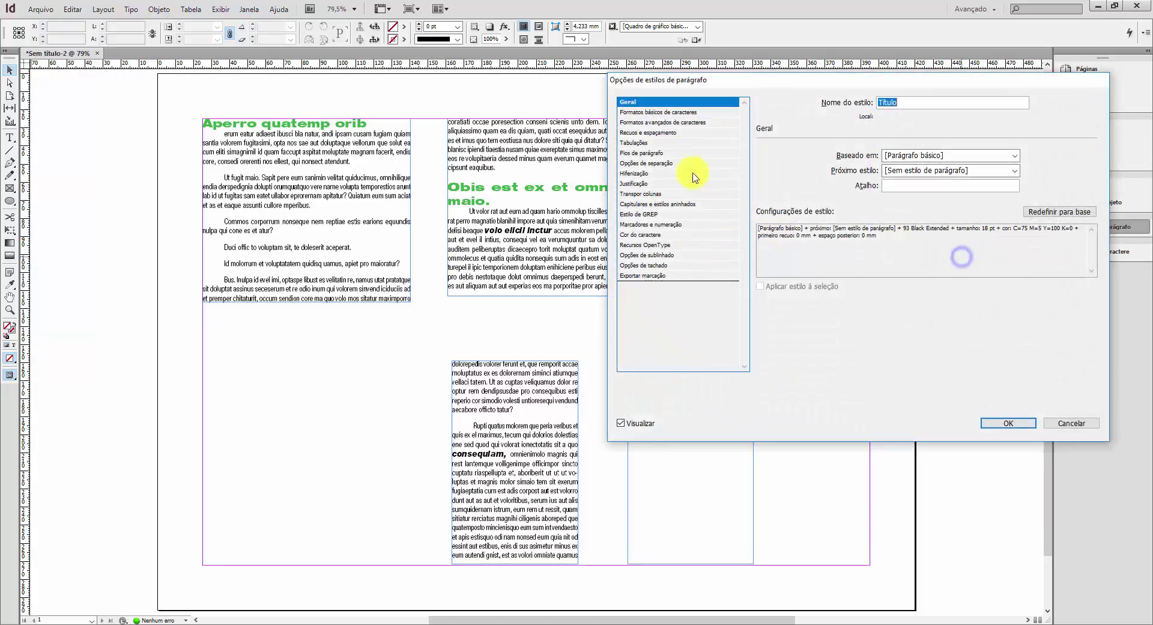
pyautogui.click(638, 234)
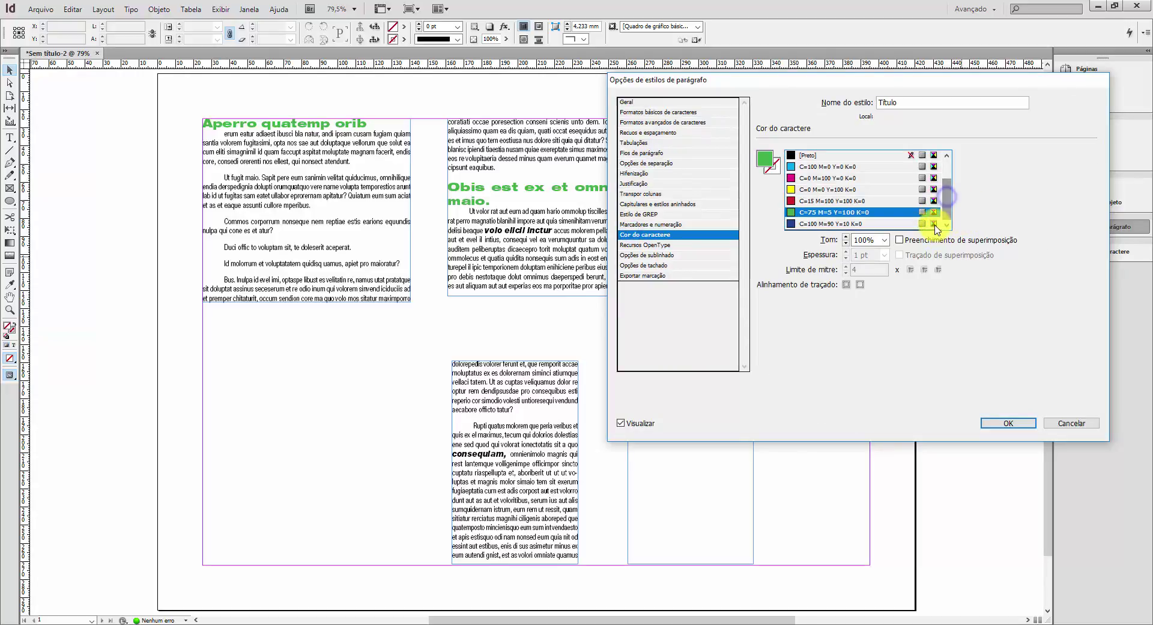
pyautogui.scroll(-1, 933, 223)
pyautogui.click(933, 223)
pyautogui.click(826, 212)
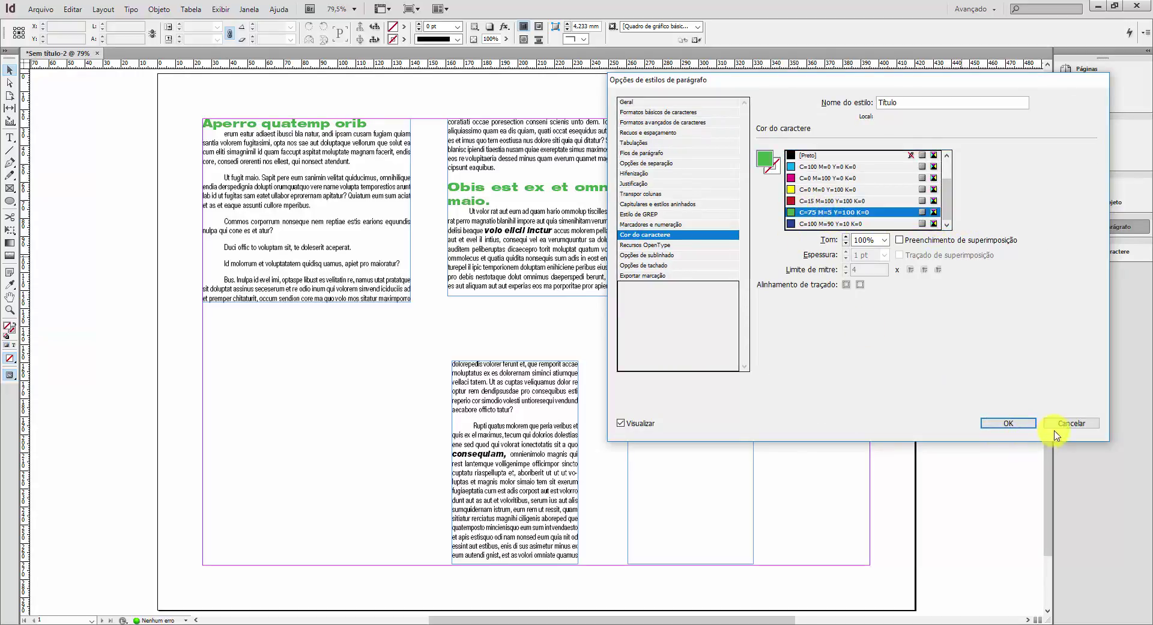
pyautogui.click(994, 424)
# Step: Show the full list of document swatches and duplicate the C=100 M=90 Y=10 K=0 swatch
pyautogui.click(1107, 144)
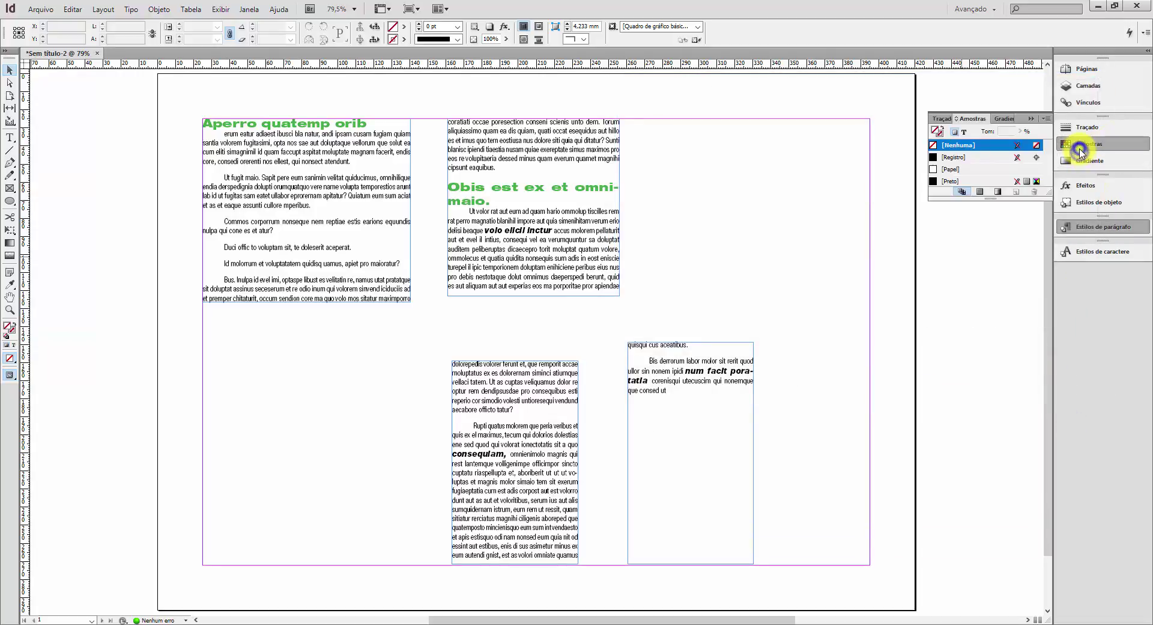
pyautogui.moveTo(1021, 201); pyautogui.dragTo(985, 378)
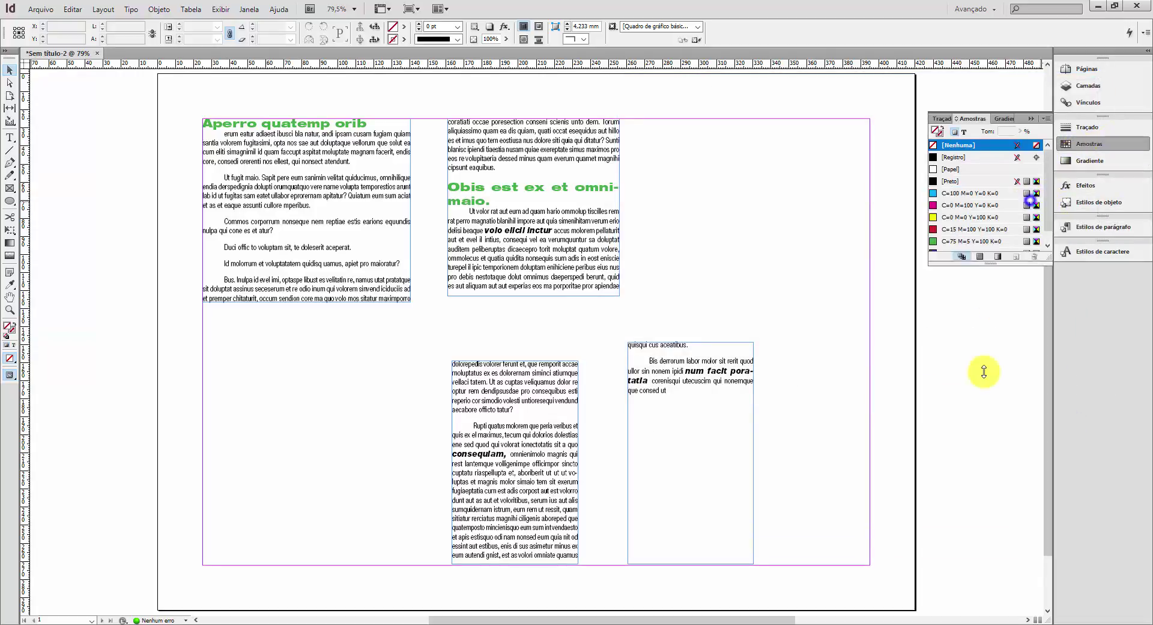
pyautogui.click(974, 253)
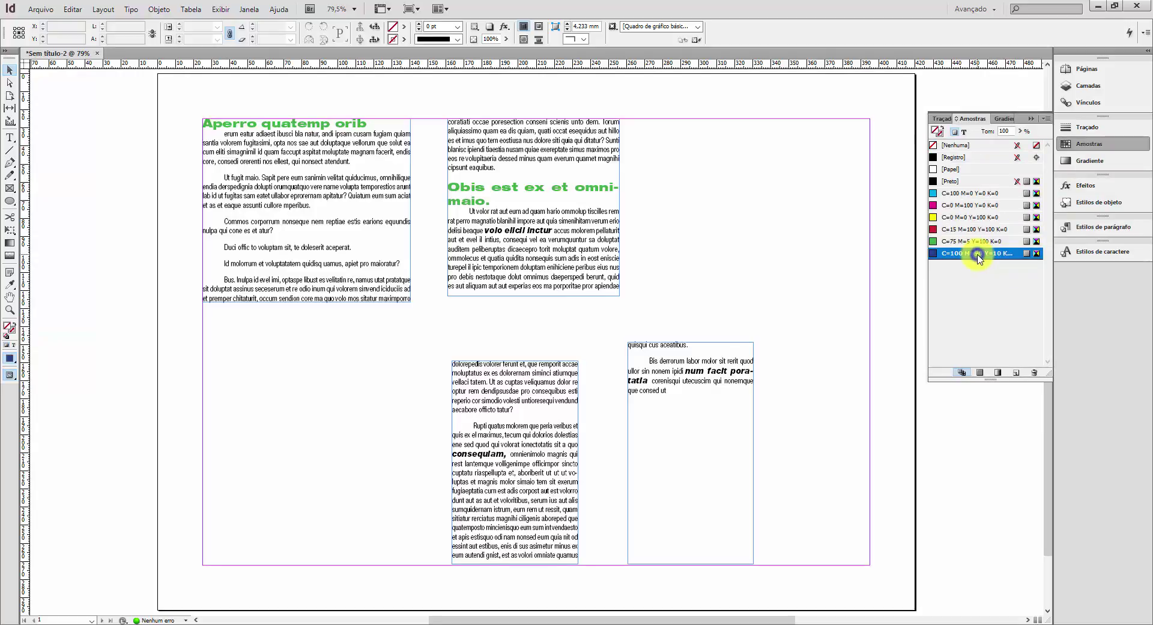
pyautogui.click(1017, 373)
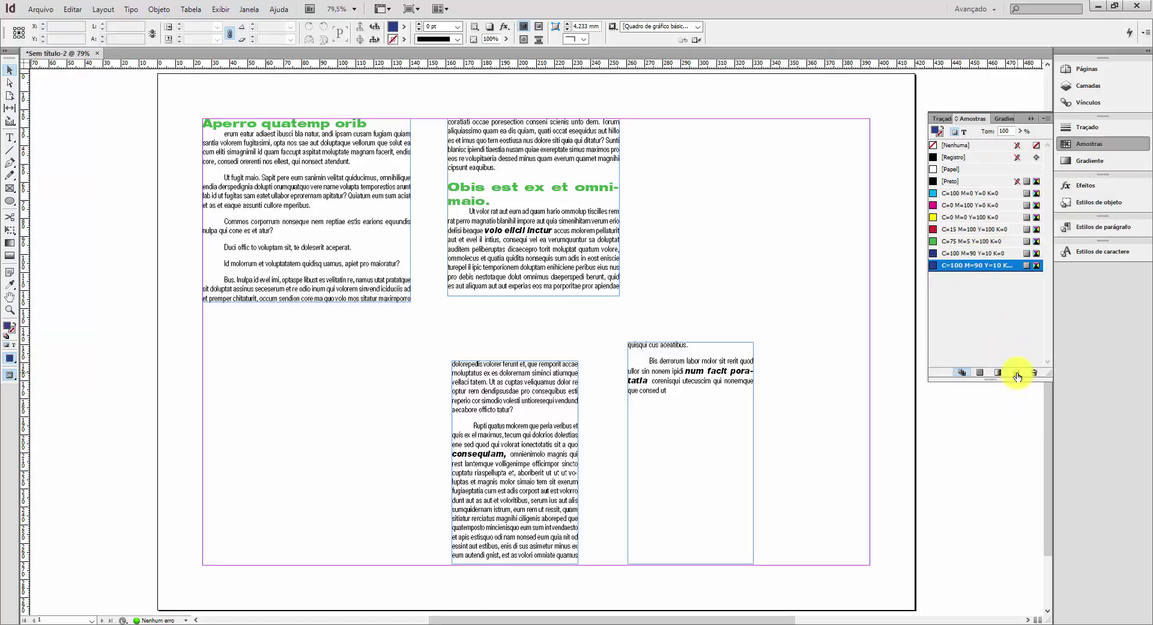
# Step: Change the duplicated swatch to a purple with C=43 M=100 Y=21 K=13, and save it
pyautogui.click(934, 268)
pyautogui.doubleClick(935, 266)
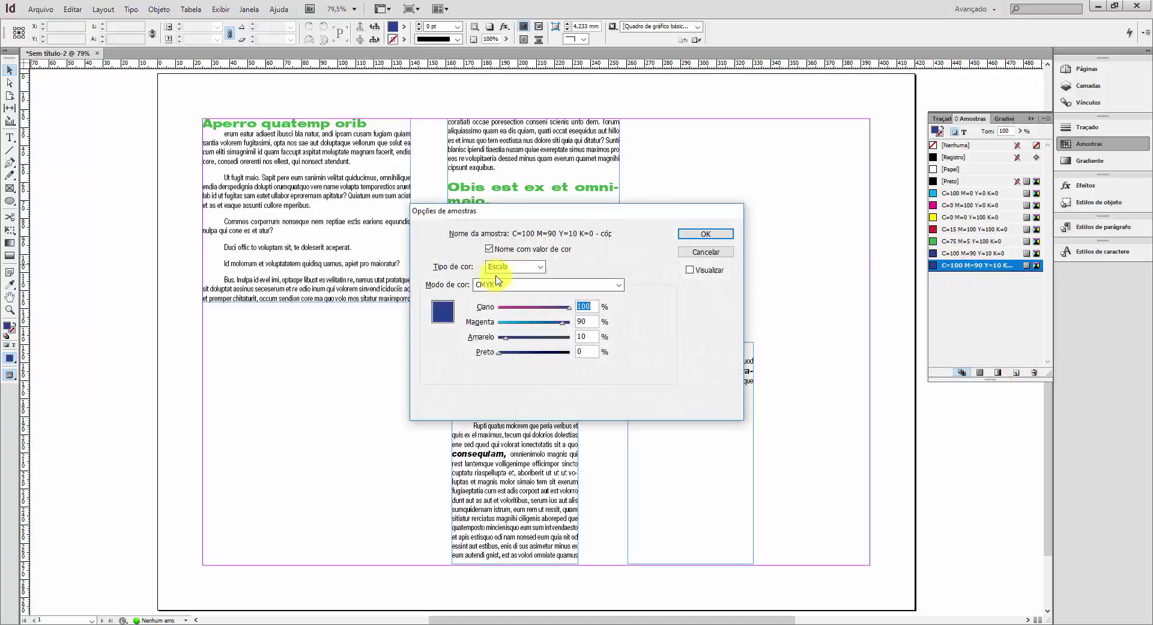
pyautogui.moveTo(558, 309)
pyautogui.mouseDown()
pyautogui.moveTo(529, 308)
pyautogui.moveTo(569, 322)
pyautogui.mouseUp()
pyautogui.moveTo(500, 338); pyautogui.dragTo(512, 359)
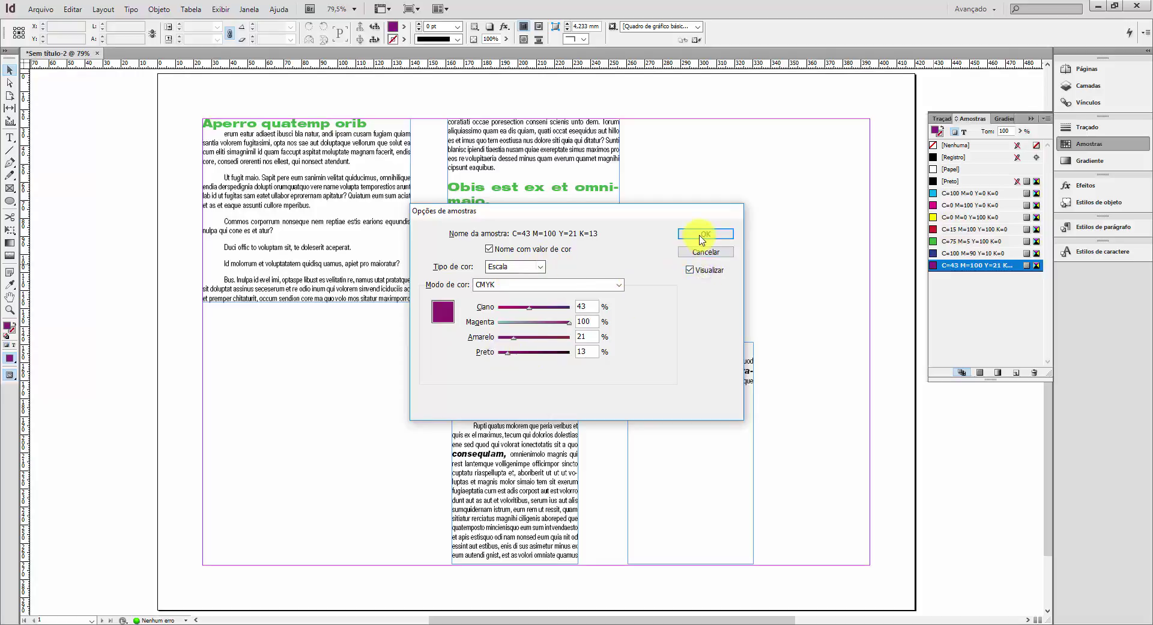
pyautogui.click(706, 234)
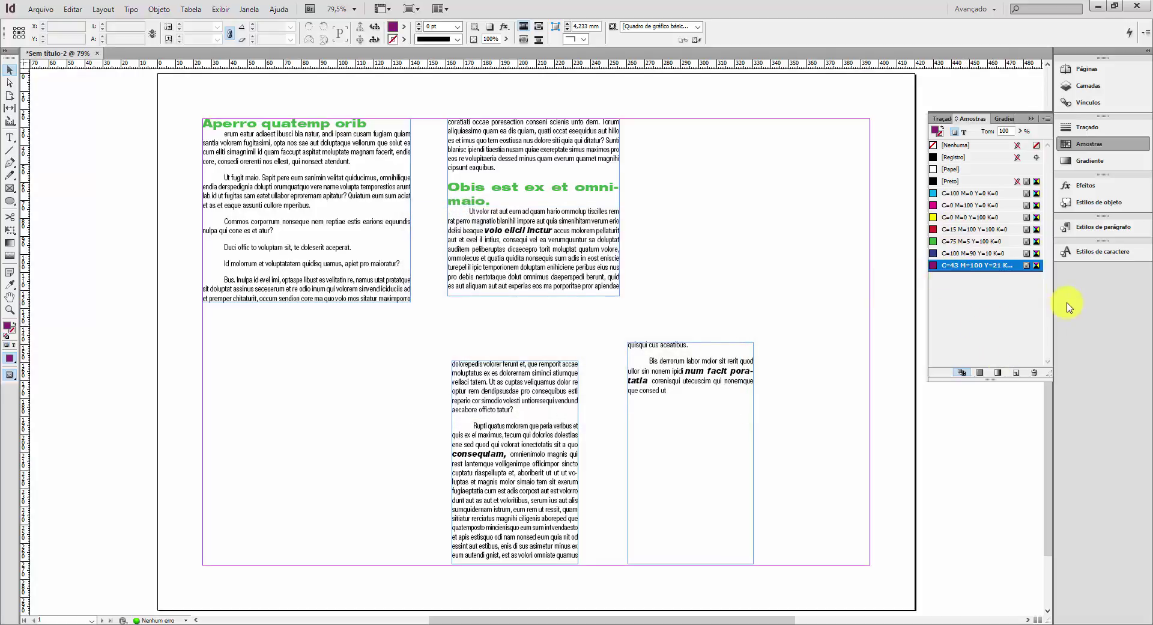
# Step: Set the Título paragraph style's character colour to the C=43 M=100 Y=21 K=13 swatch, and save the style
pyautogui.click(1111, 290)
pyautogui.click(1075, 230)
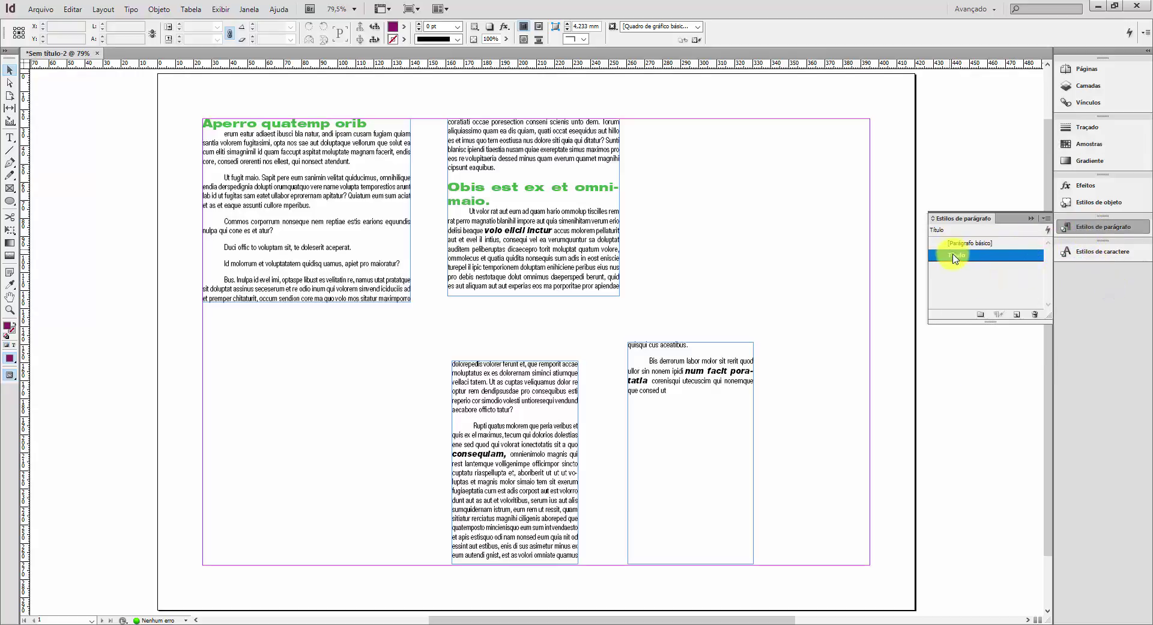
pyautogui.doubleClick(960, 260)
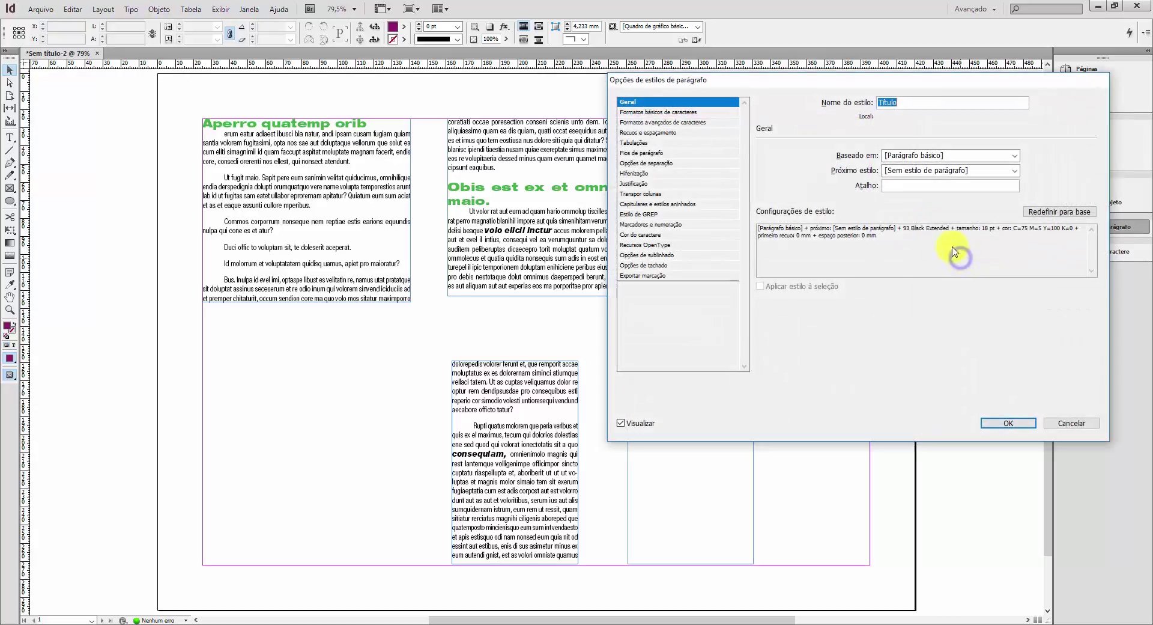
pyautogui.click(652, 235)
pyautogui.click(947, 197)
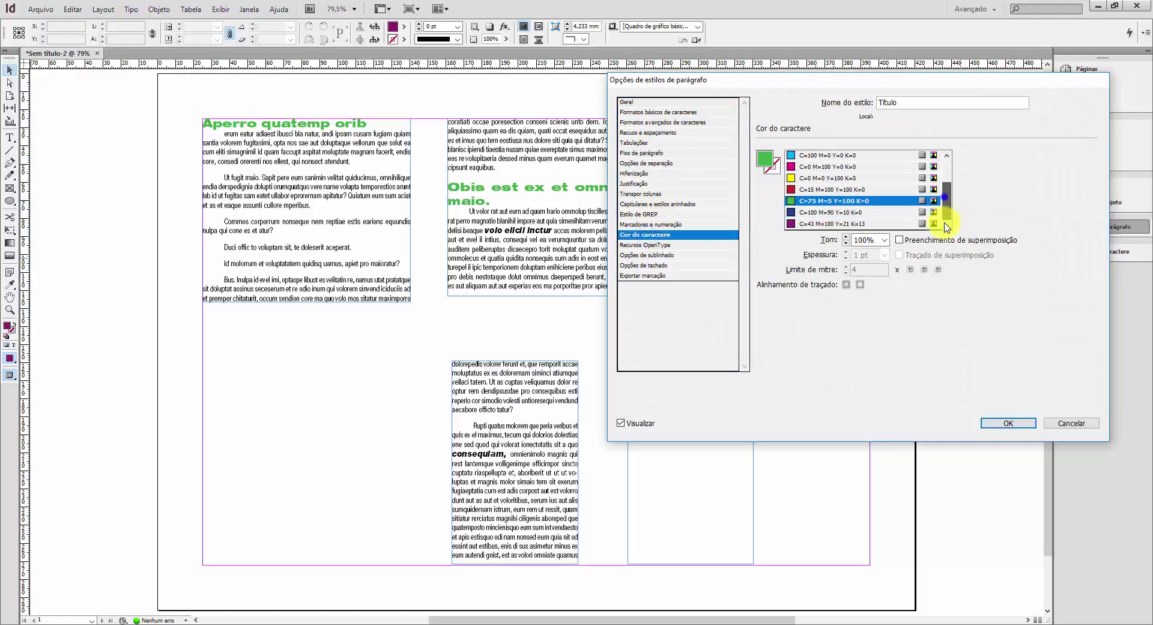
pyautogui.click(846, 224)
pyautogui.click(1001, 423)
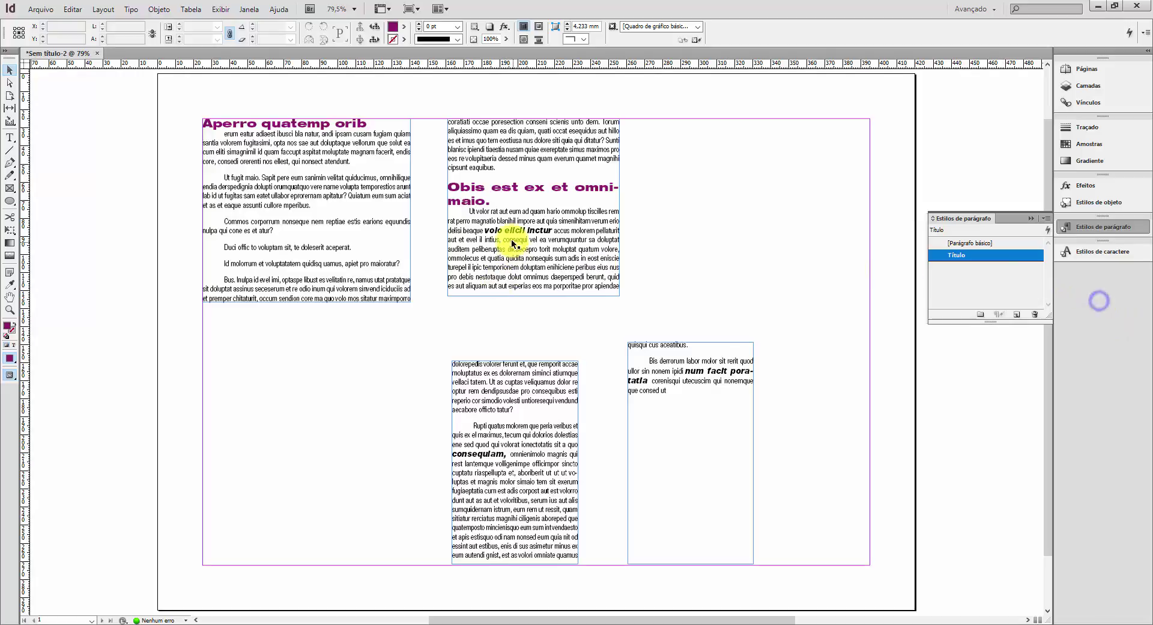
# Step: Set the Negrito character style's colour to the magenta C=0 M=100 Y=0 K=0 swatch, and save the style
pyautogui.click(1108, 252)
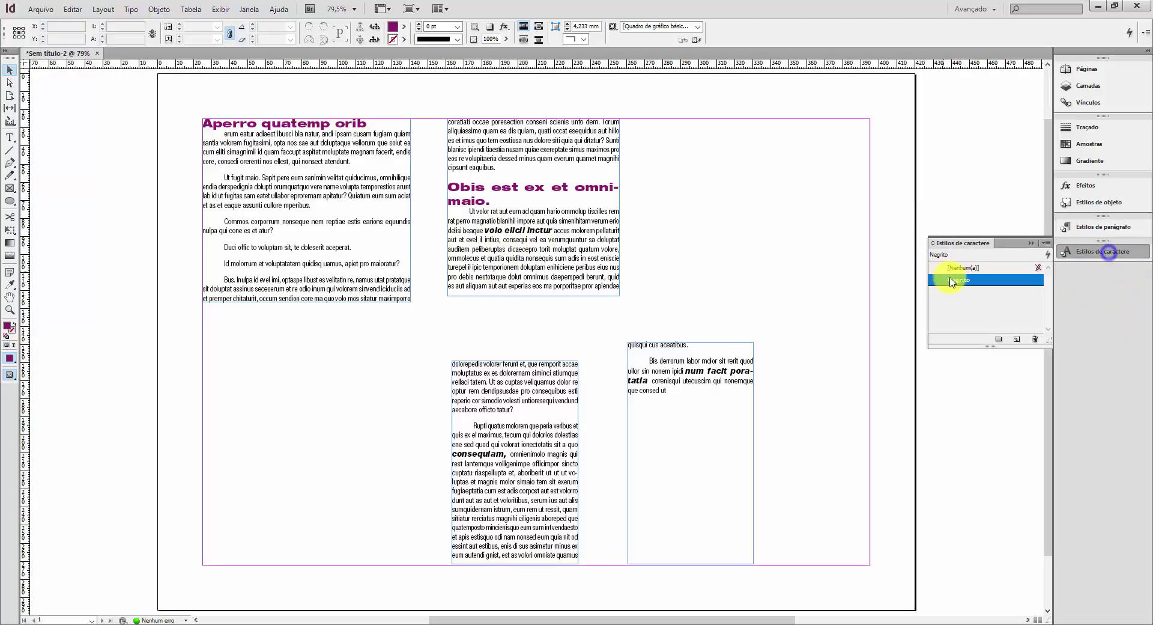
pyautogui.doubleClick(957, 281)
pyautogui.click(655, 323)
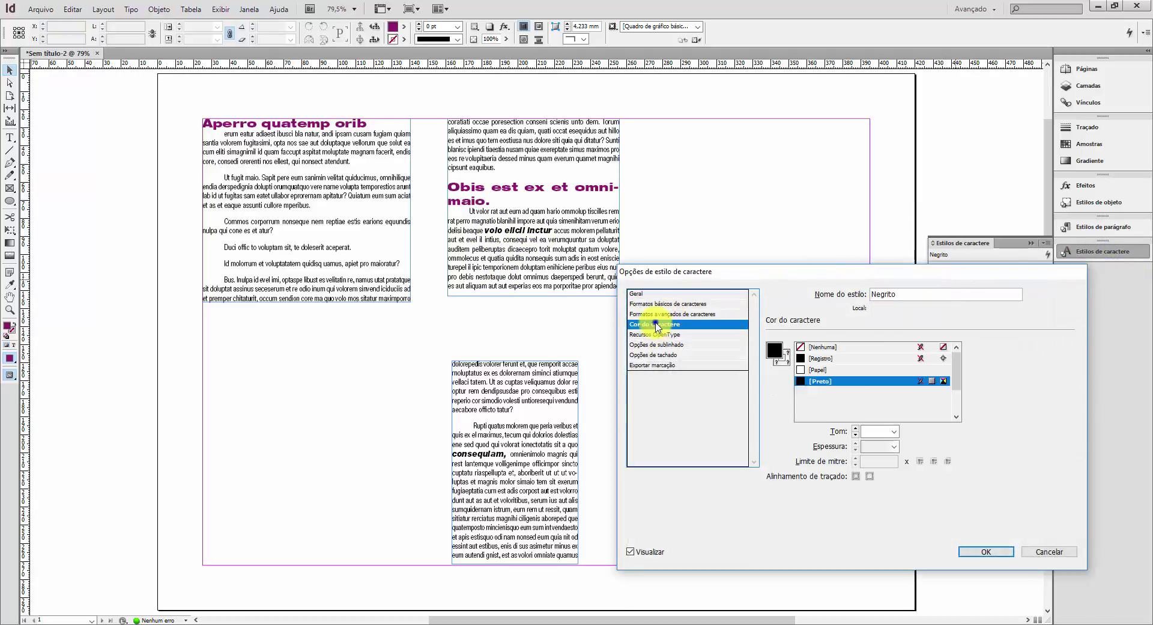
pyautogui.click(821, 405)
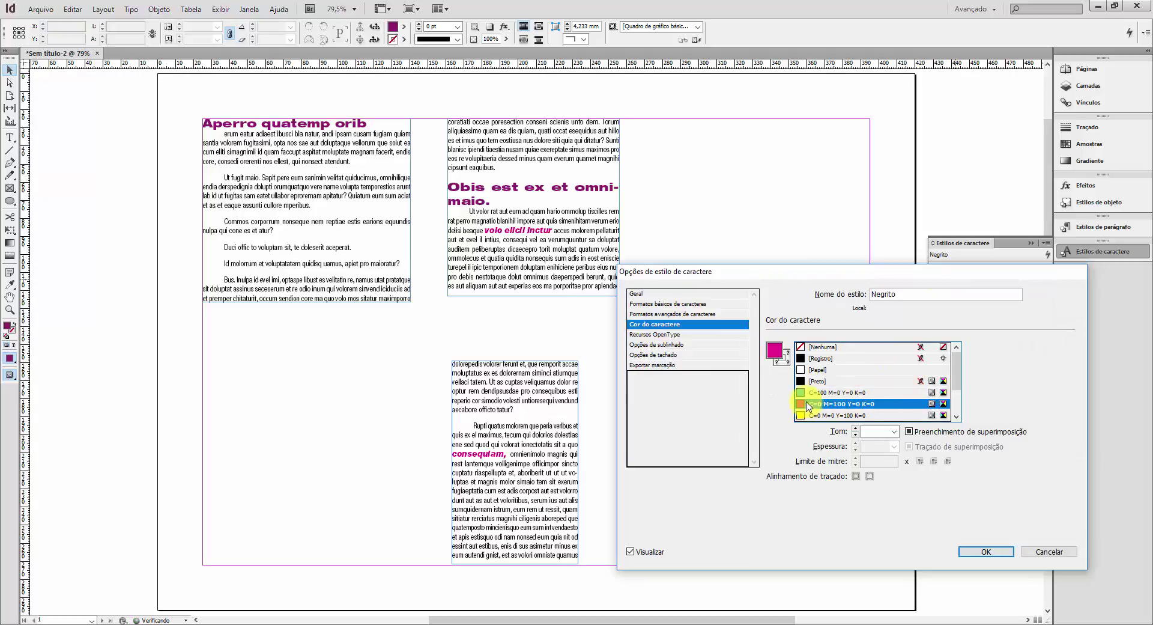
pyautogui.click(805, 393)
pyautogui.click(801, 404)
pyautogui.click(987, 550)
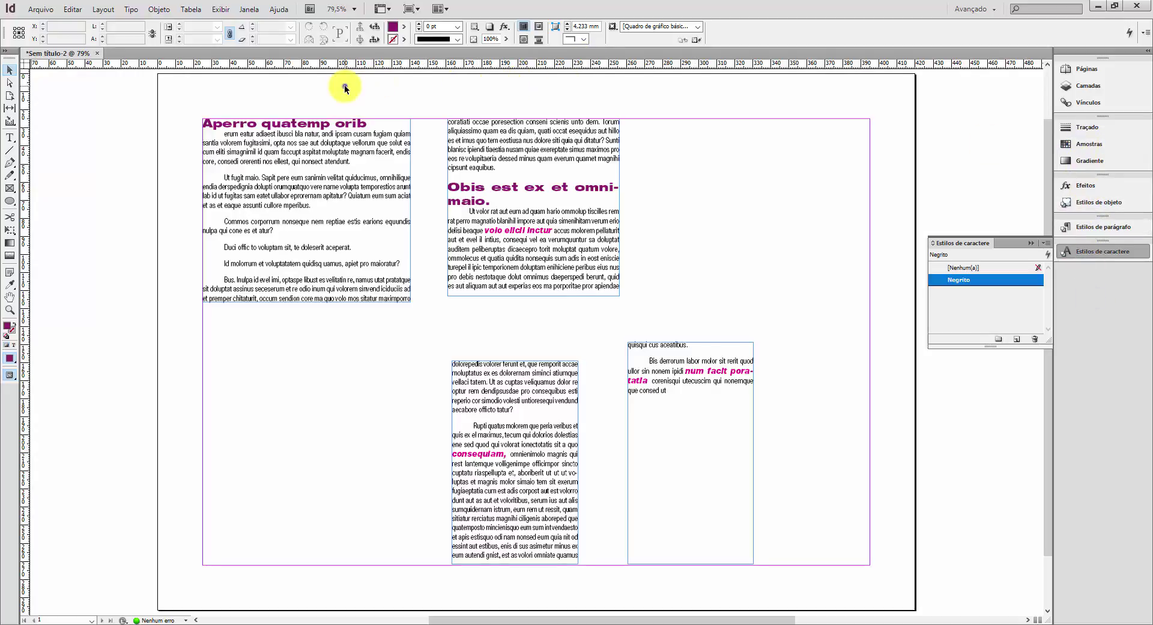
# Step: Arrange the linked text frames side by side along the top margin in reading order, with the last one at the right margin
pyautogui.moveTo(523, 167); pyautogui.dragTo(492, 169)
pyautogui.moveTo(648, 370); pyautogui.dragTo(616, 154)
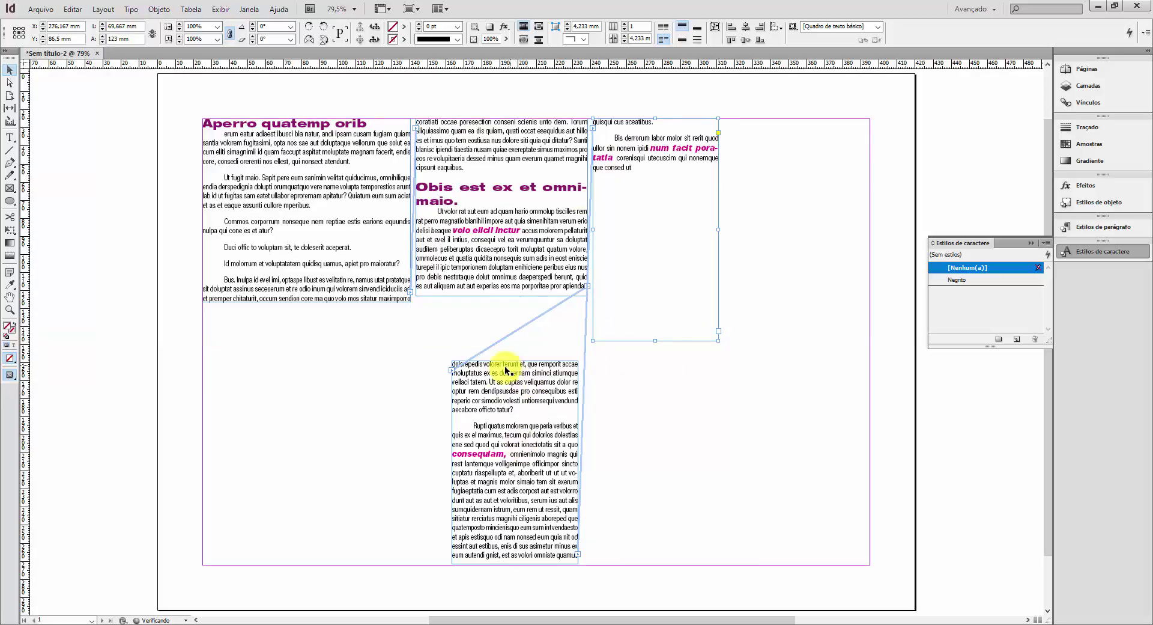
pyautogui.moveTo(505, 370); pyautogui.dragTo(778, 144)
pyautogui.click(677, 90)
pyautogui.click(640, 153)
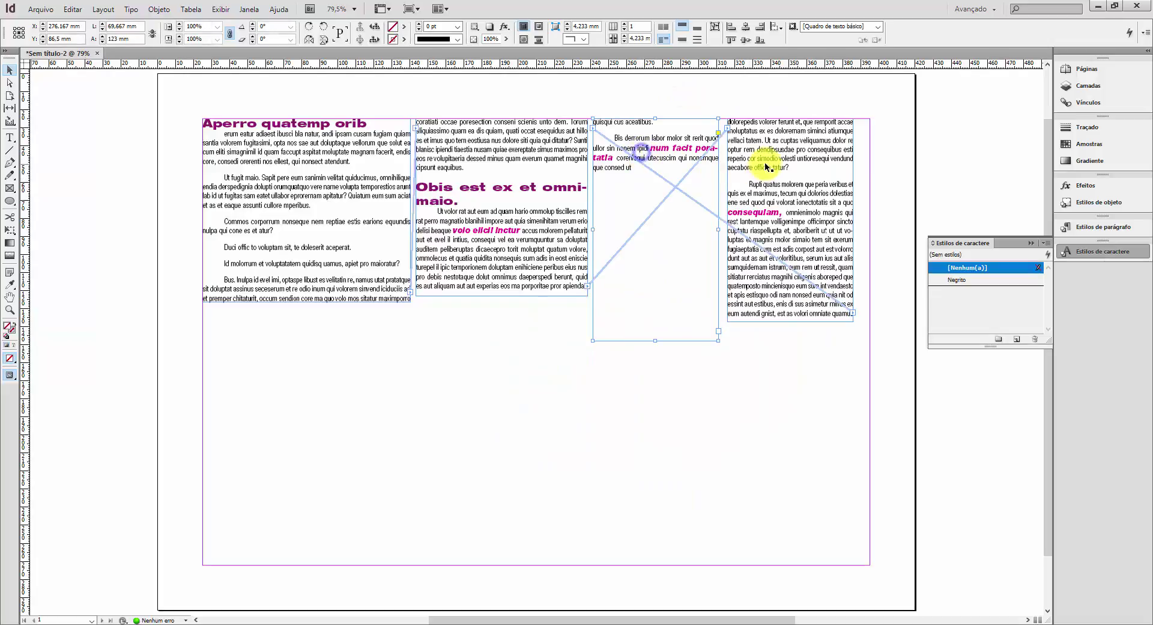
pyautogui.moveTo(653, 180)
pyautogui.mouseDown()
pyautogui.moveTo(664, 198)
pyautogui.moveTo(700, 199)
pyautogui.moveTo(762, 175)
pyautogui.moveTo(670, 173)
pyautogui.mouseUp()
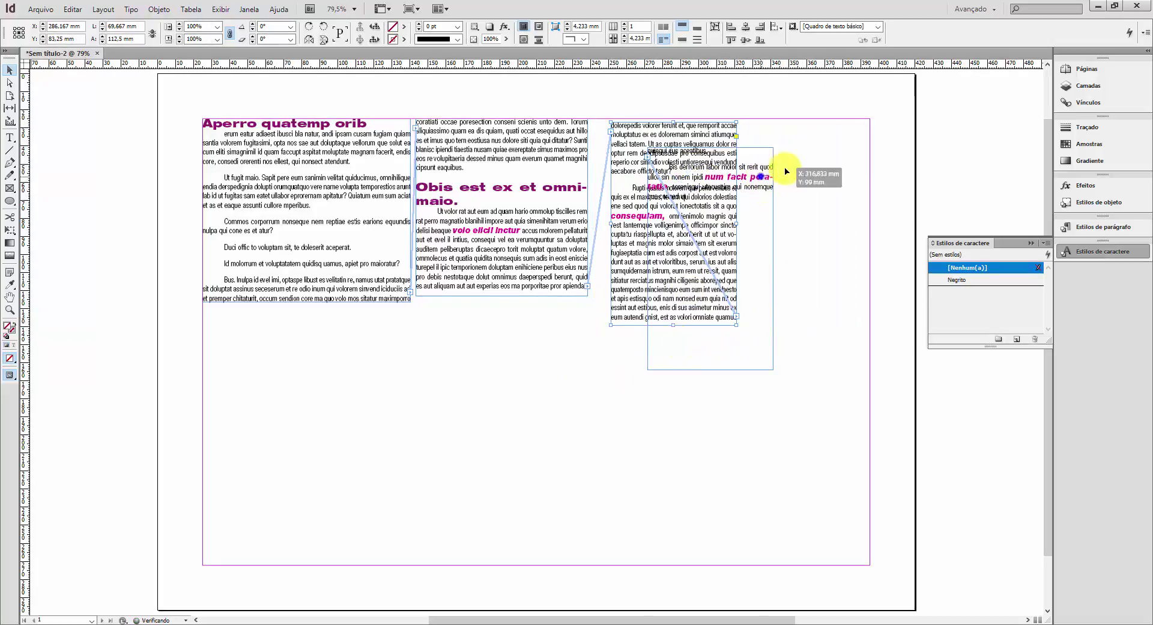
pyautogui.moveTo(786, 171); pyautogui.dragTo(698, 133)
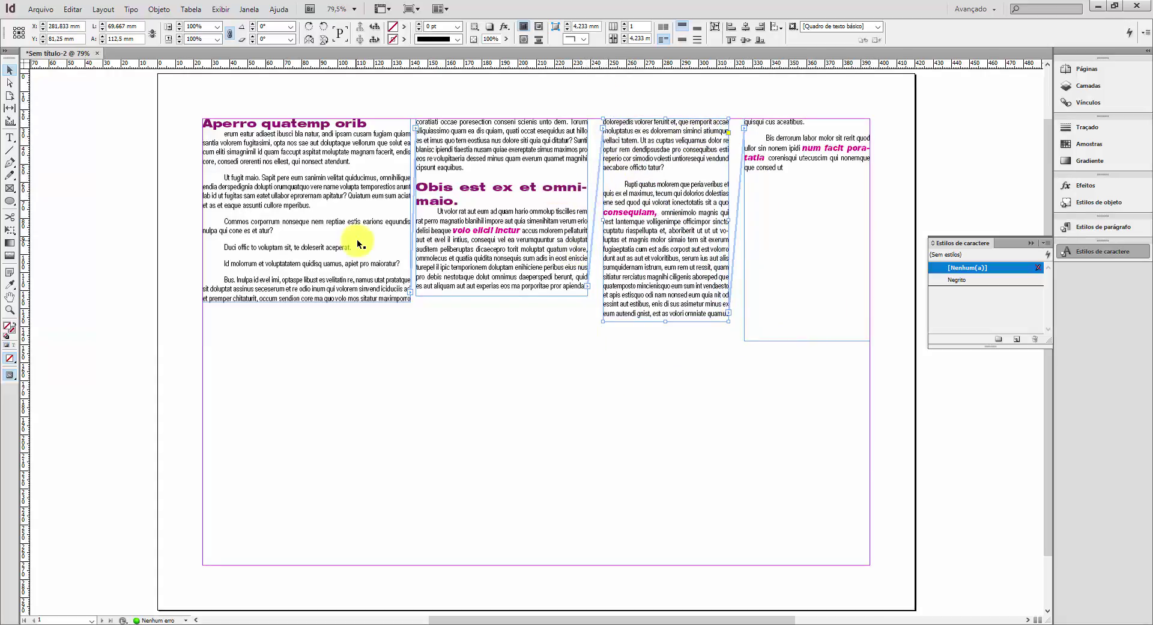
pyautogui.moveTo(463, 193); pyautogui.dragTo(477, 129)
pyautogui.click(378, 107)
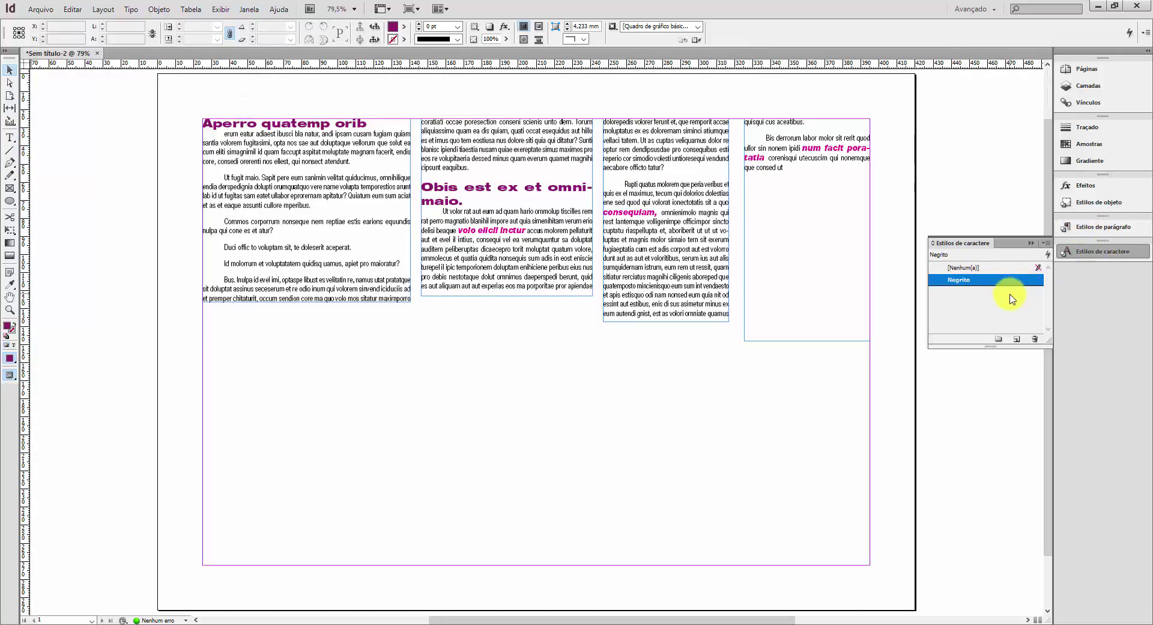
pyautogui.click(1031, 243)
pyautogui.click(1097, 68)
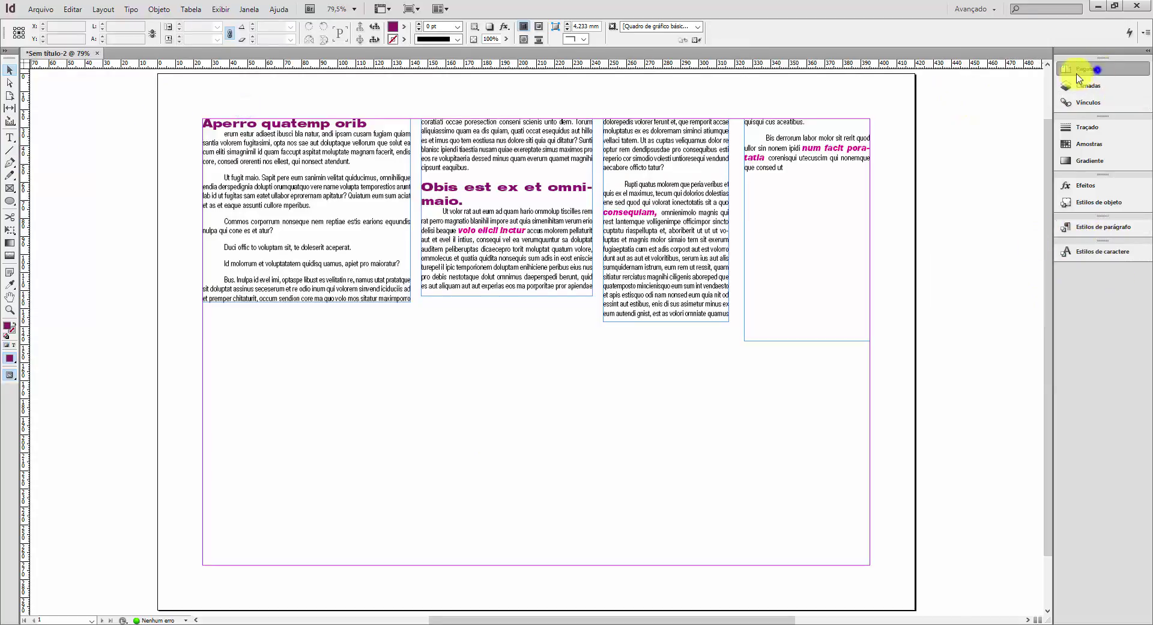
pyautogui.click(957, 188)
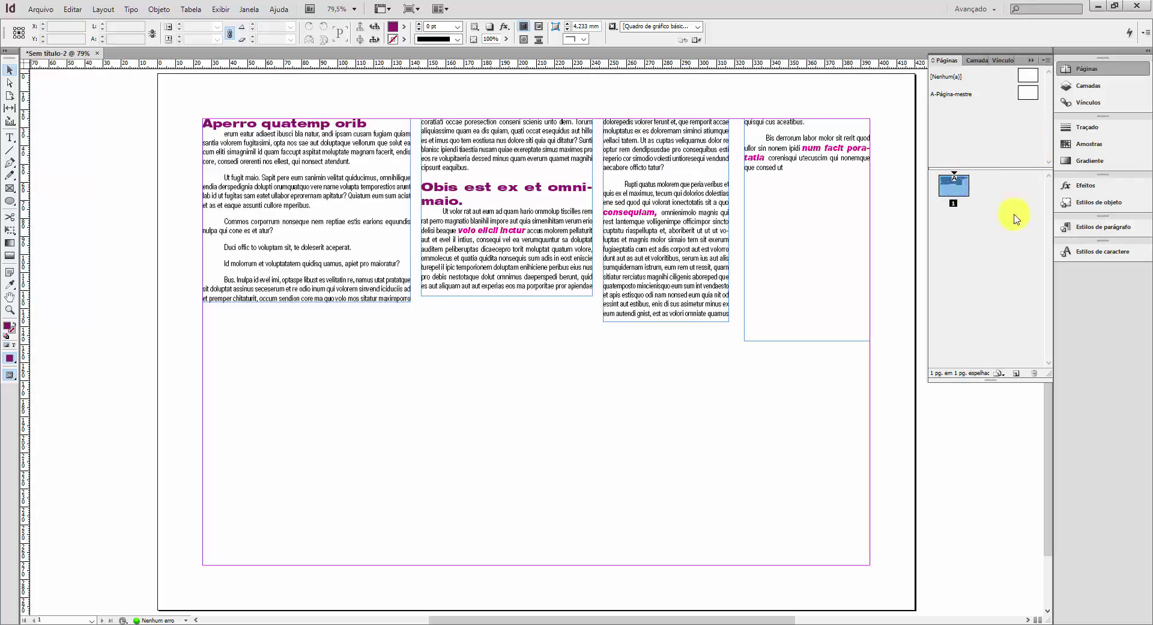
pyautogui.click(1105, 85)
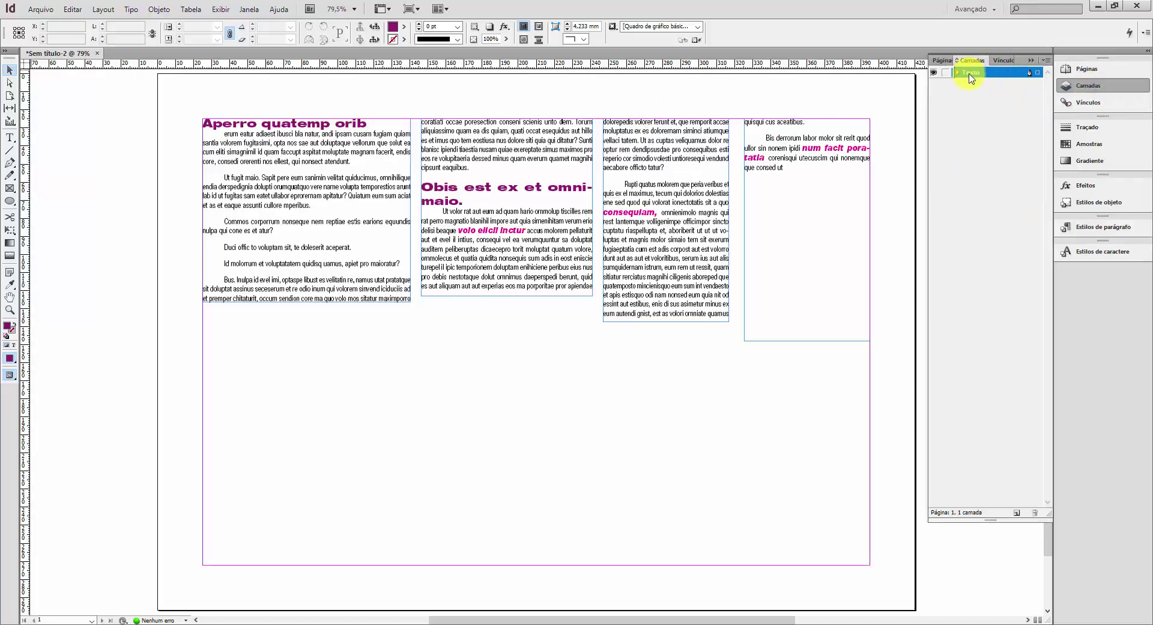
pyautogui.click(229, 33)
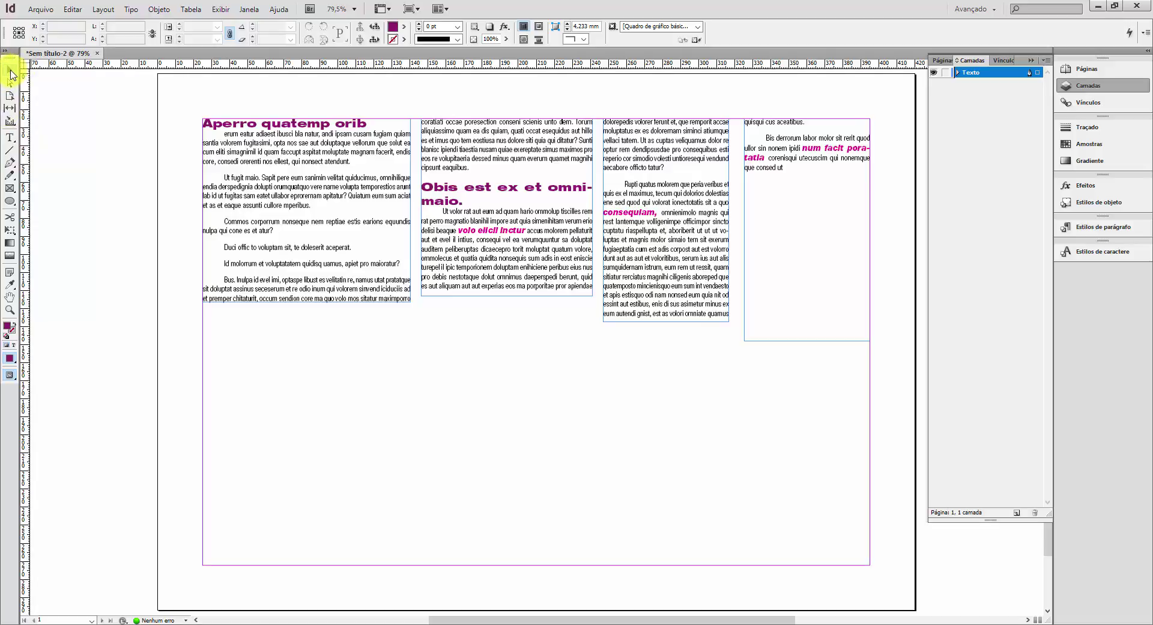
# Step: Try the 93 Black Extended font style on "ellest, qui nonsect atendunt." in the first paragraph, and undo it
pyautogui.click(10, 137)
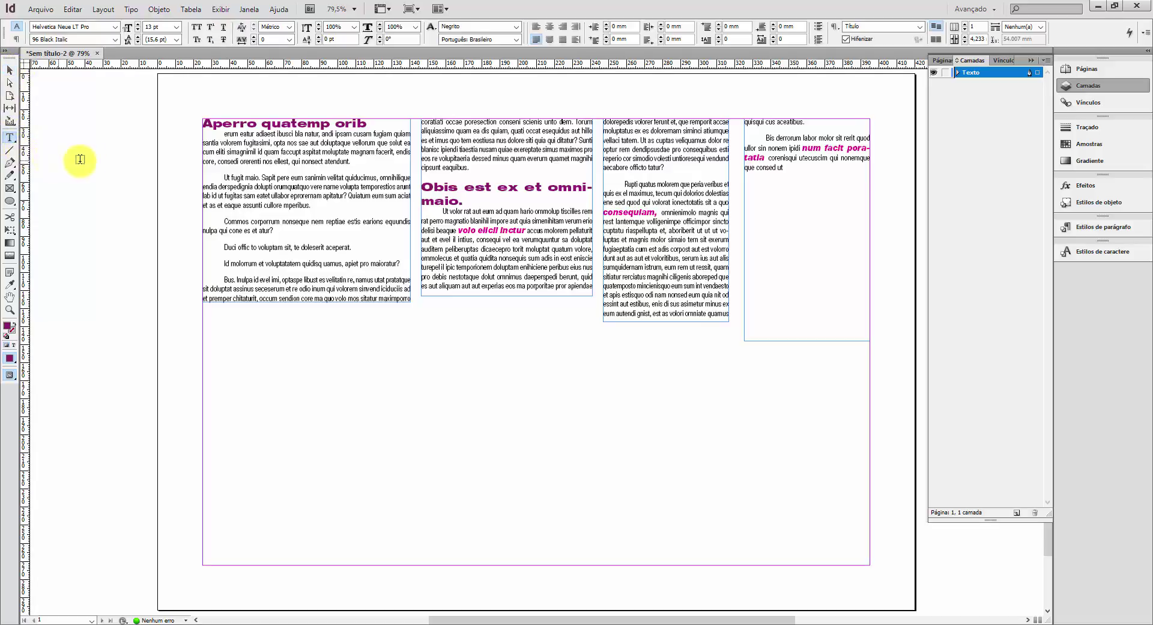
pyautogui.moveTo(275, 161); pyautogui.dragTo(351, 161)
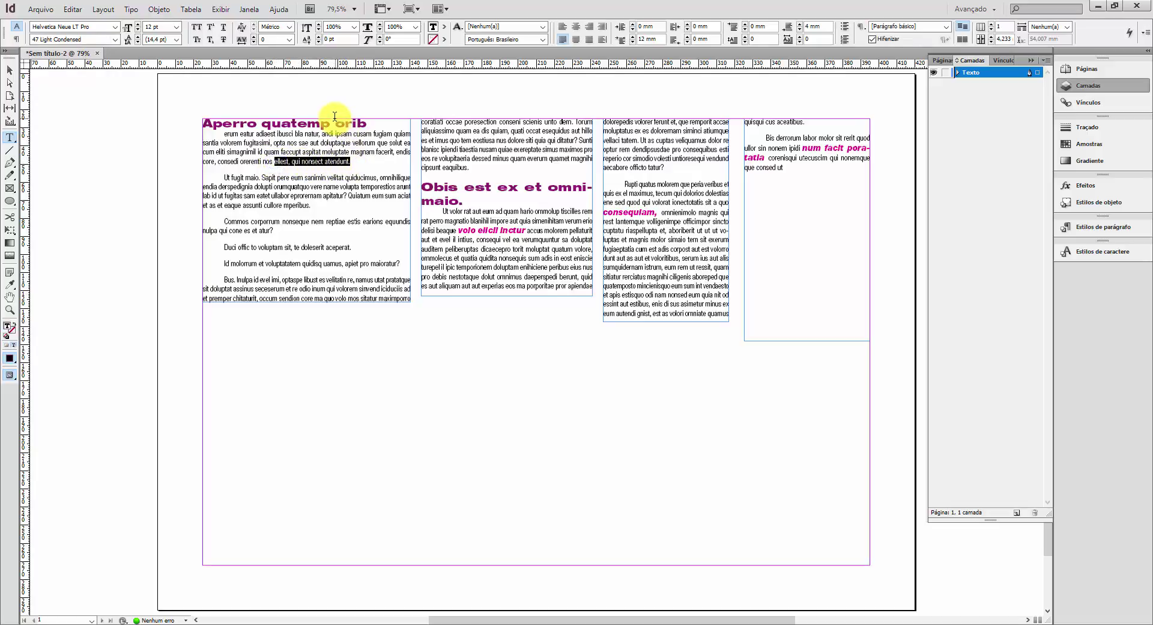
pyautogui.click(114, 39)
pyautogui.click(107, 348)
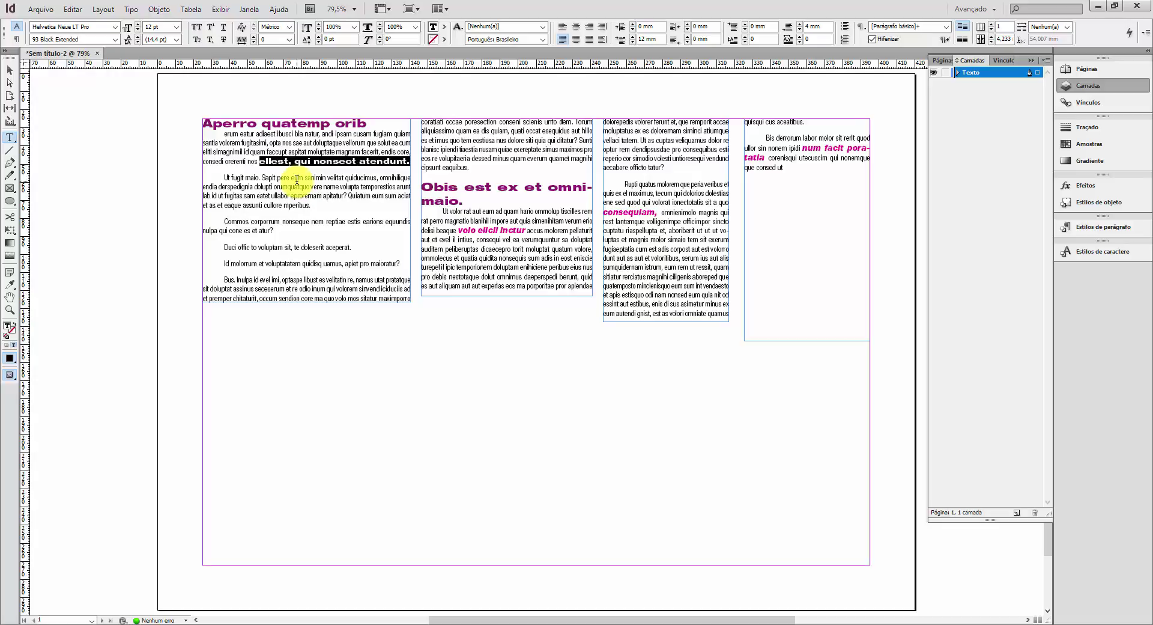
pyautogui.click(1100, 68)
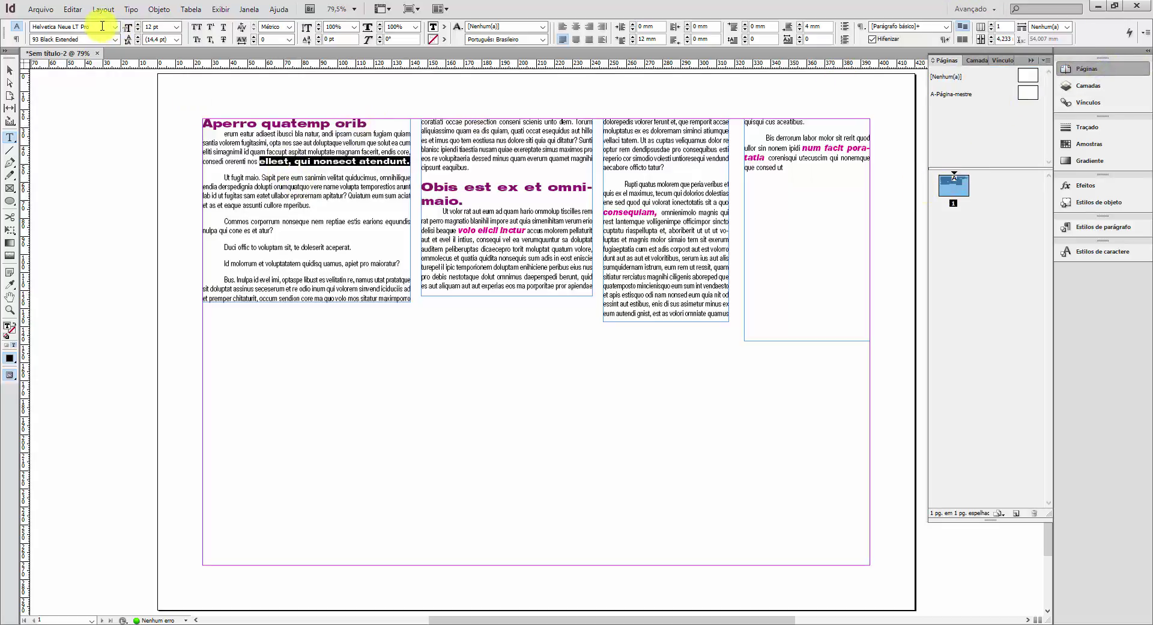
pyautogui.hotkey('ctrl', 'z')
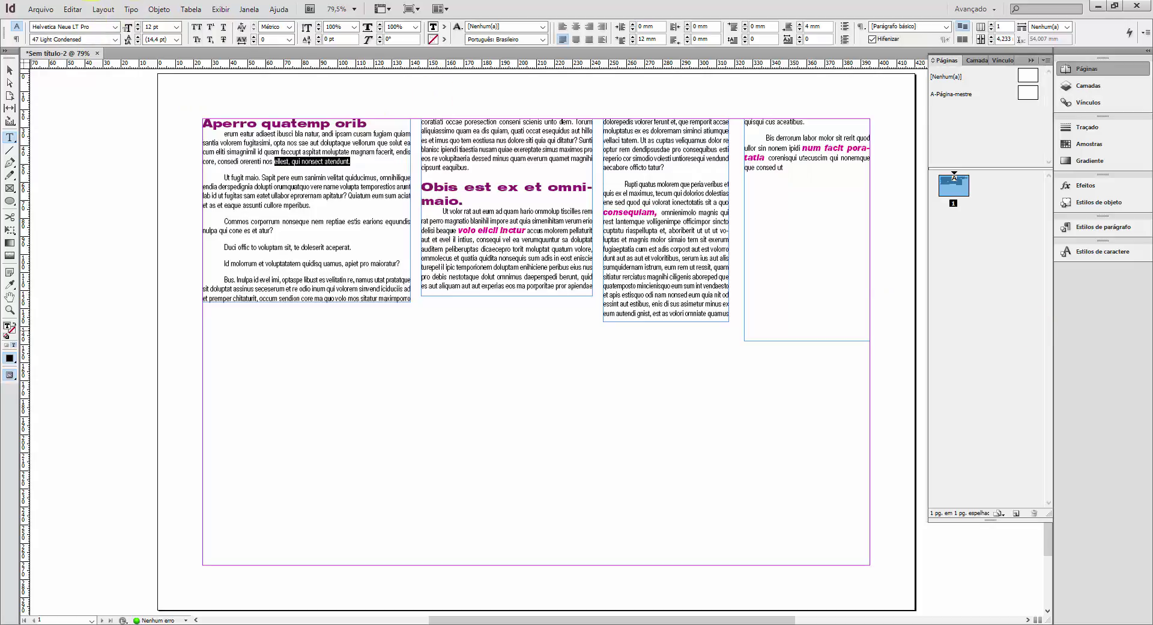
# Step: Apply the Negrito character style to "ellest, qui nonsect atendunt." and to "Bus. Inulpa" in the first text frame
pyautogui.click(1075, 253)
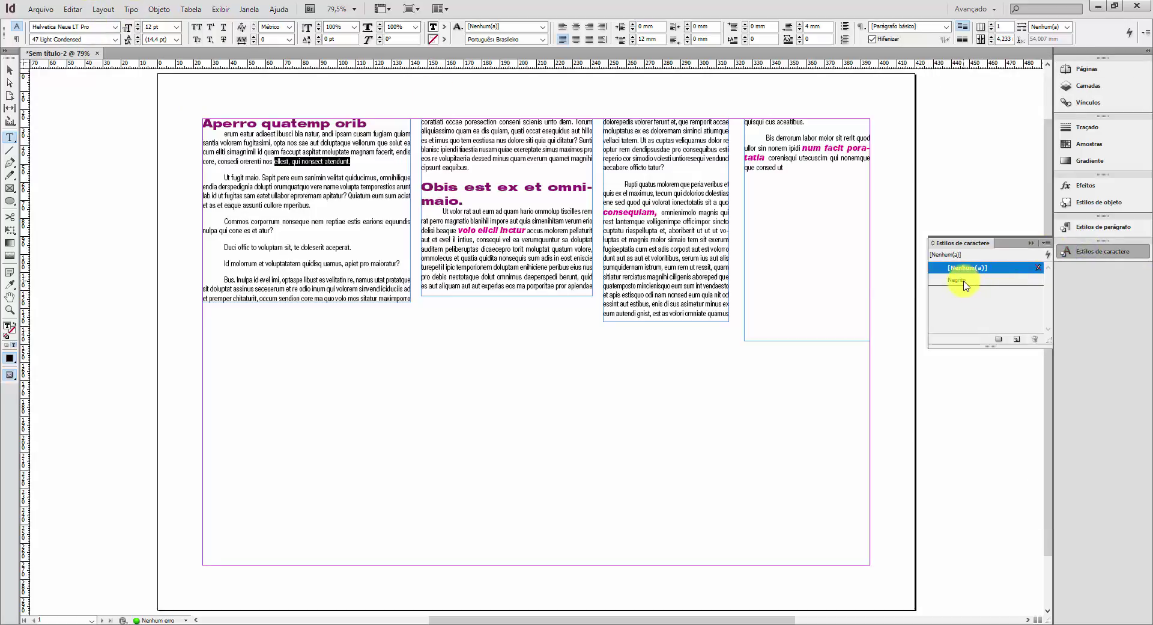
pyautogui.click(955, 280)
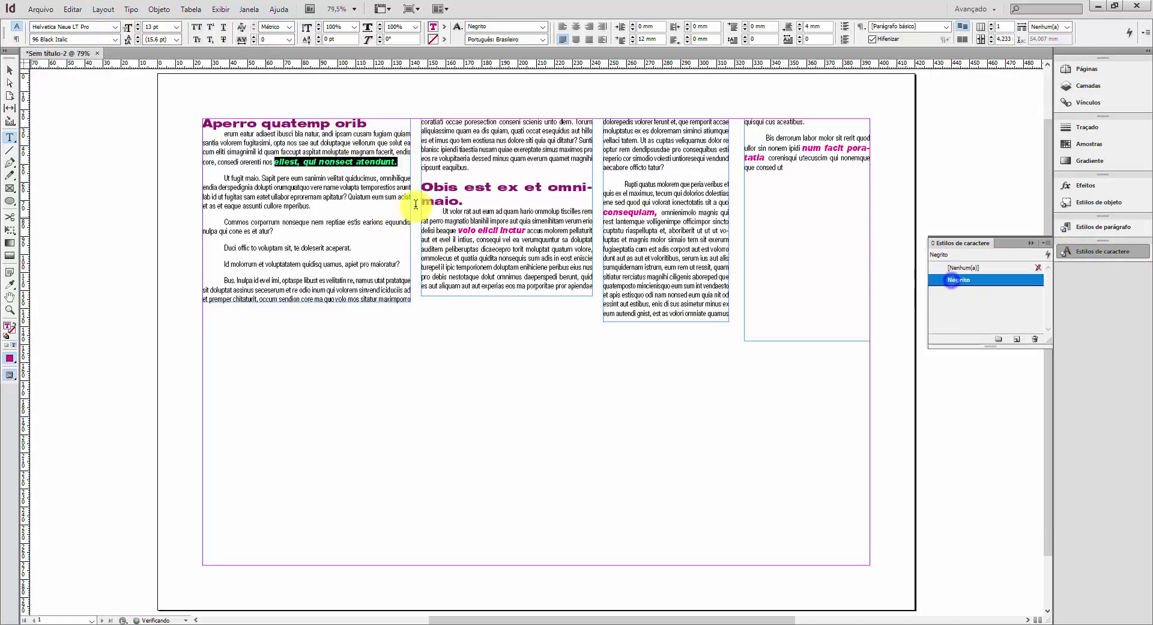
pyautogui.click(347, 211)
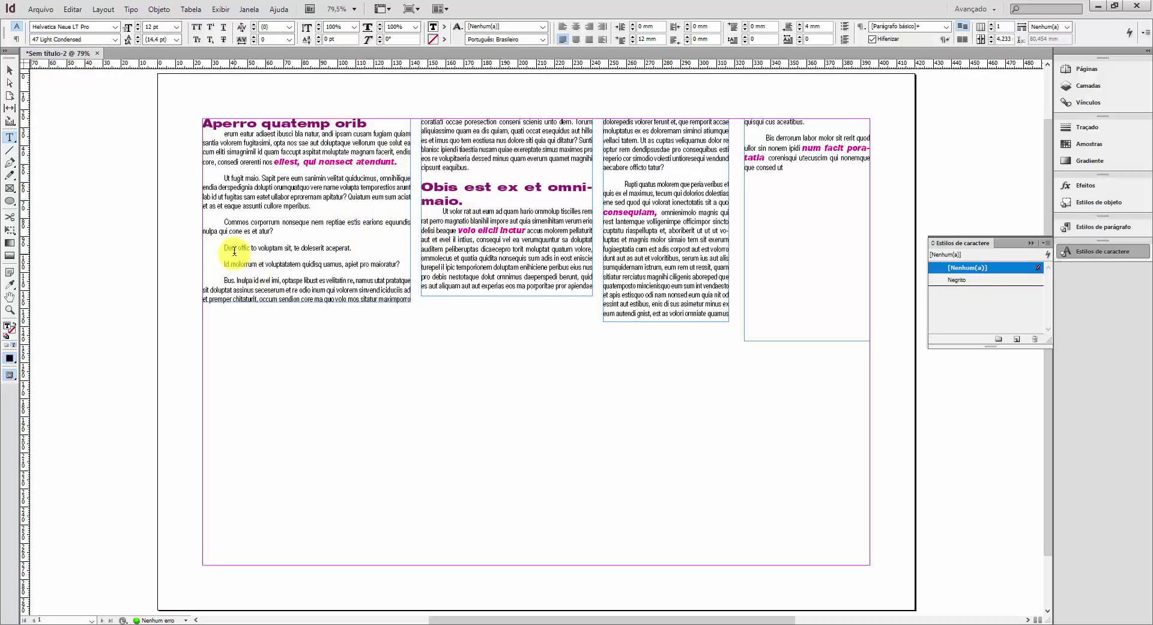
pyautogui.moveTo(234, 251); pyautogui.dragTo(283, 249)
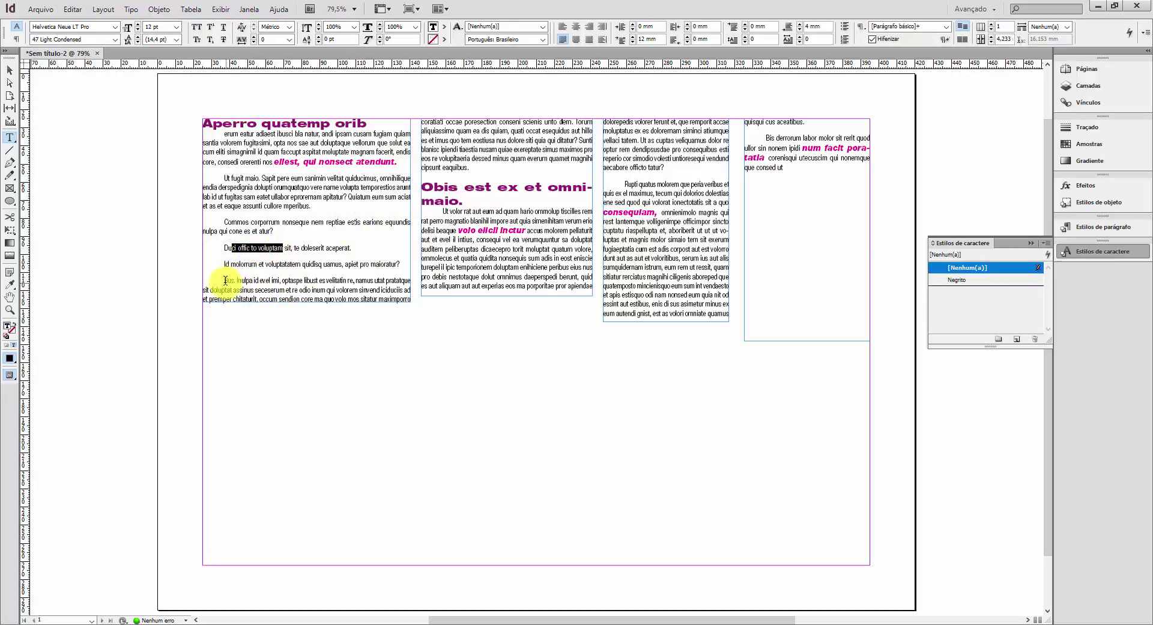
pyautogui.moveTo(224, 280); pyautogui.dragTo(260, 280)
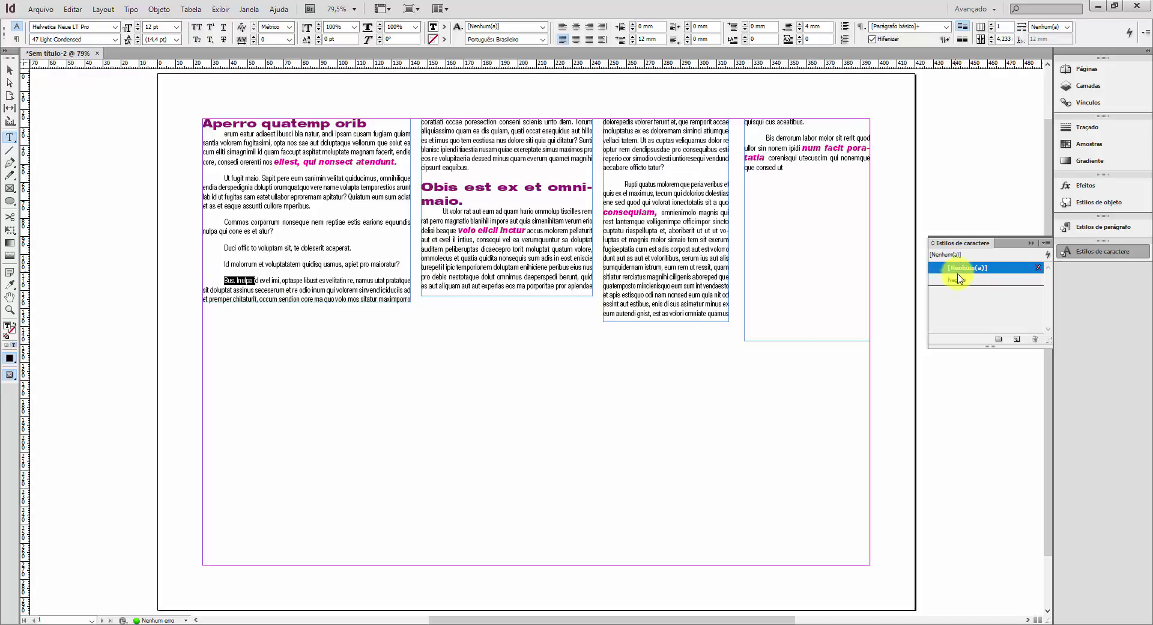
pyautogui.click(958, 279)
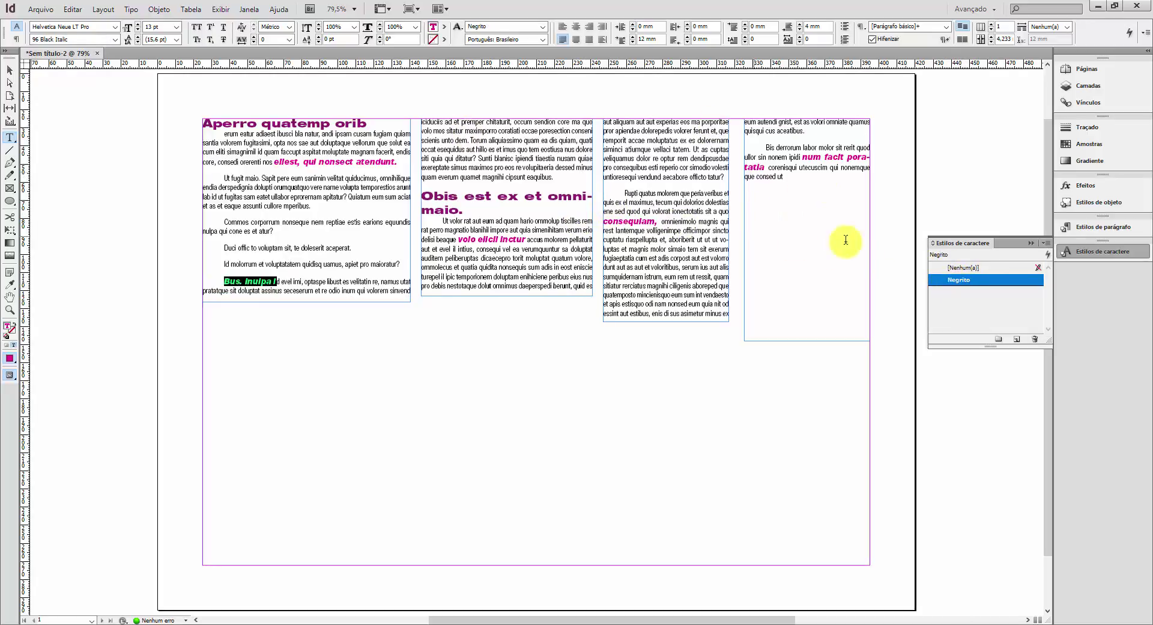
pyautogui.click(9, 70)
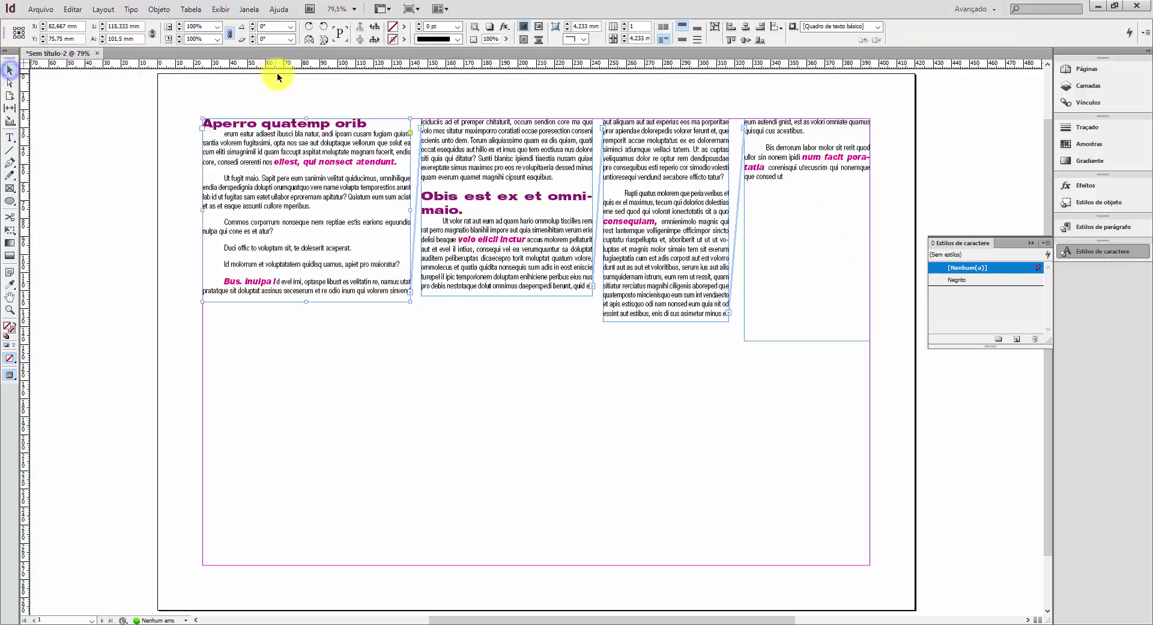
pyautogui.click(282, 99)
# Step: Create a new paragraph style and a paragraph style group, and move the new style and Título into the group
pyautogui.click(1099, 227)
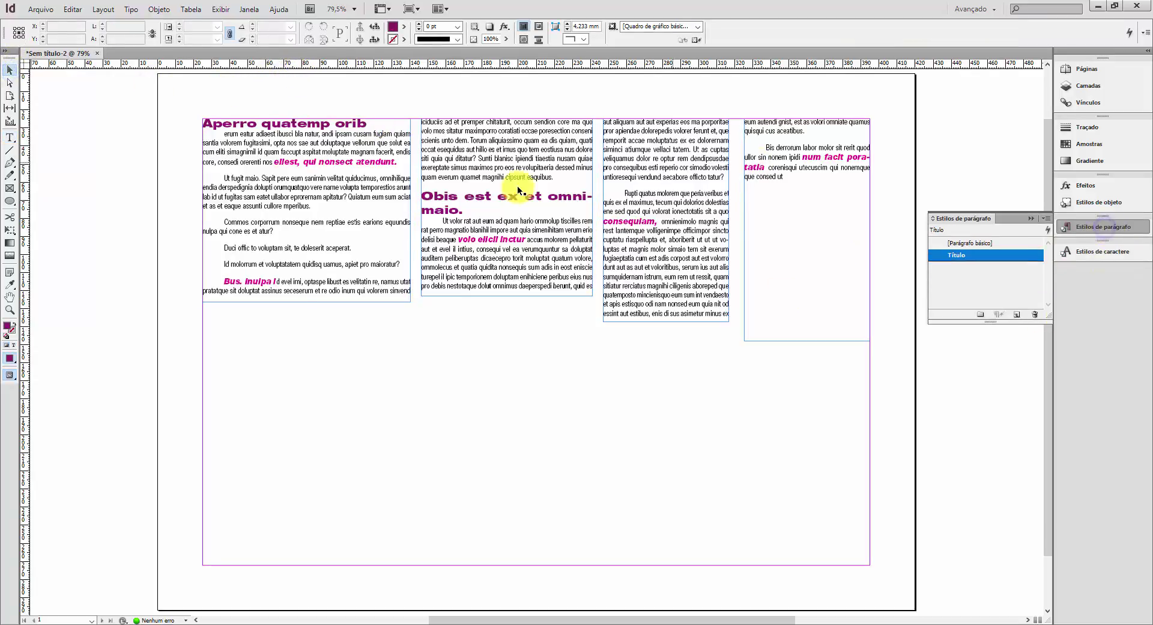
pyautogui.click(1018, 314)
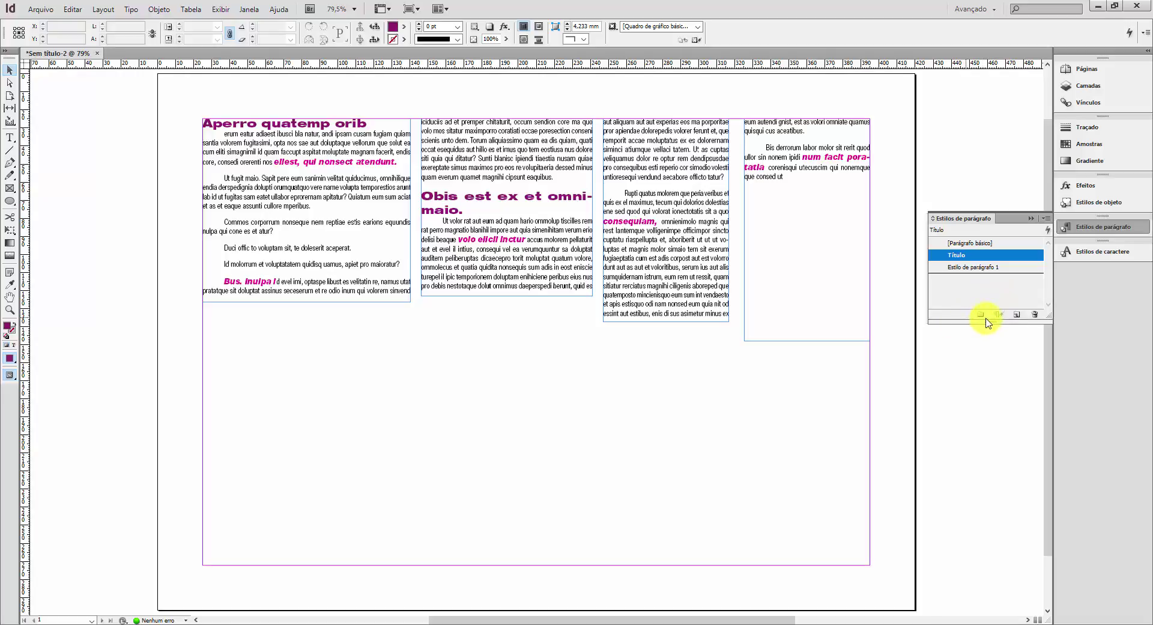
pyautogui.click(981, 314)
pyautogui.moveTo(961, 277); pyautogui.dragTo(975, 266)
pyautogui.click(966, 257)
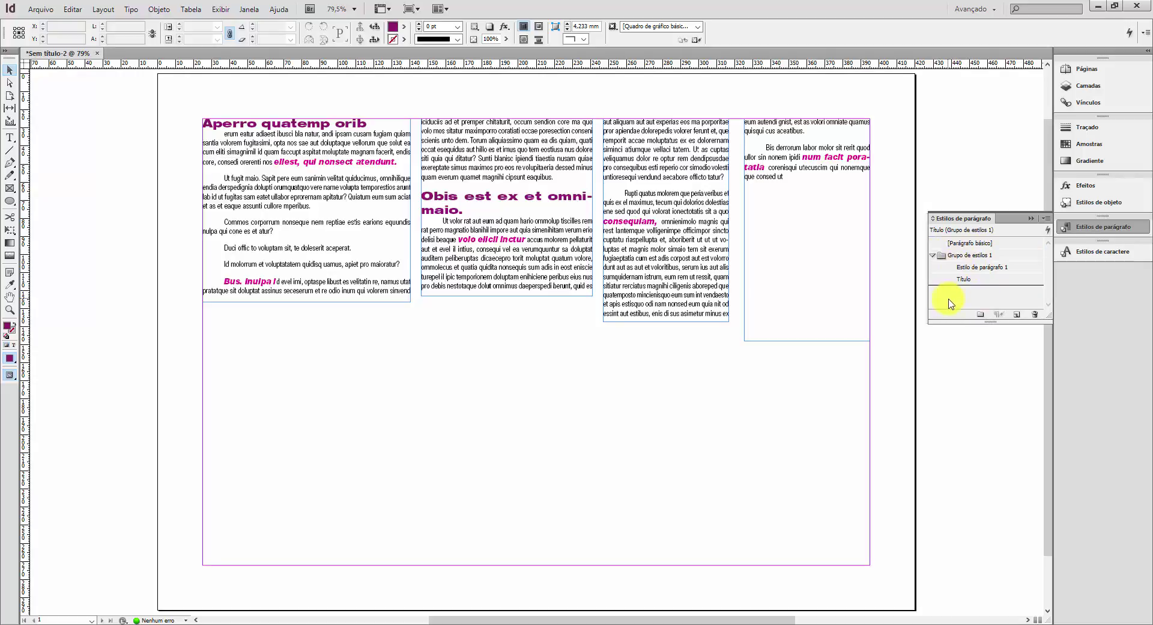
# Step: Move Estilo de parágrafo 1 and Título back out of the style group, and delete the empty group
pyautogui.moveTo(965, 266)
pyautogui.mouseDown()
pyautogui.moveTo(972, 242)
pyautogui.moveTo(978, 260)
pyautogui.mouseUp()
pyautogui.click(979, 264)
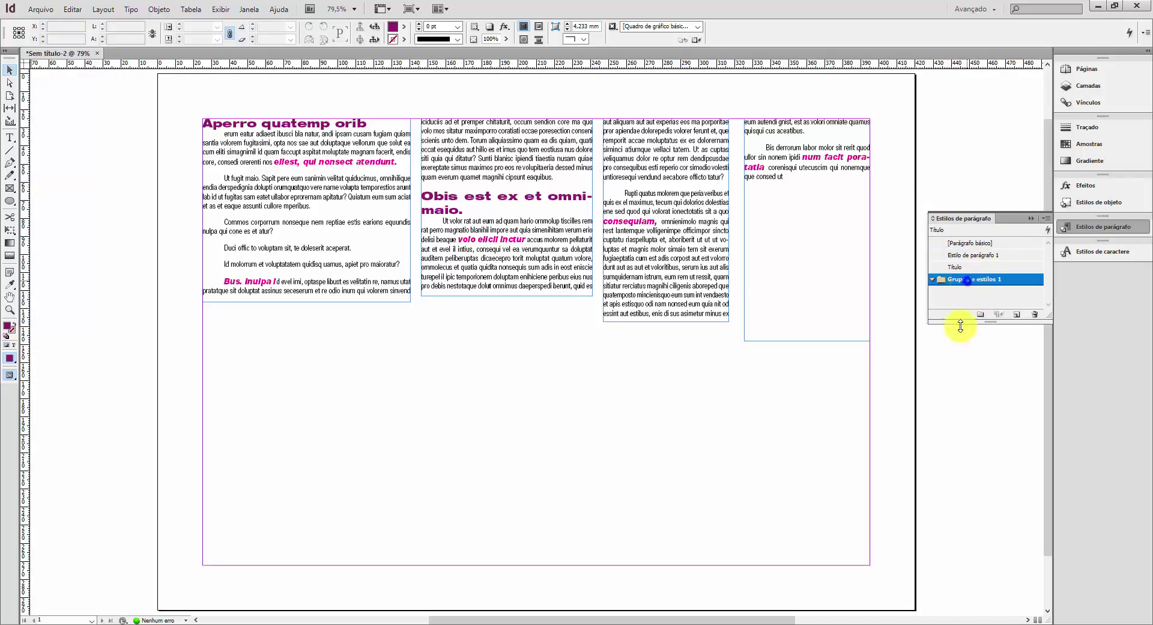
pyautogui.rightClick(980, 278)
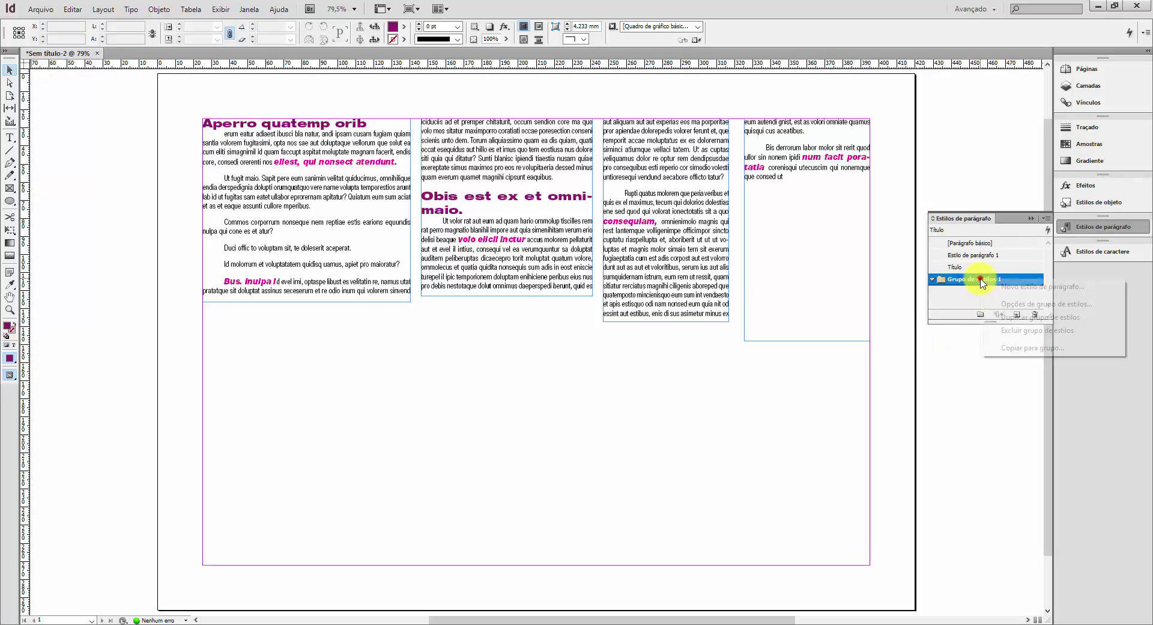
pyautogui.click(1024, 332)
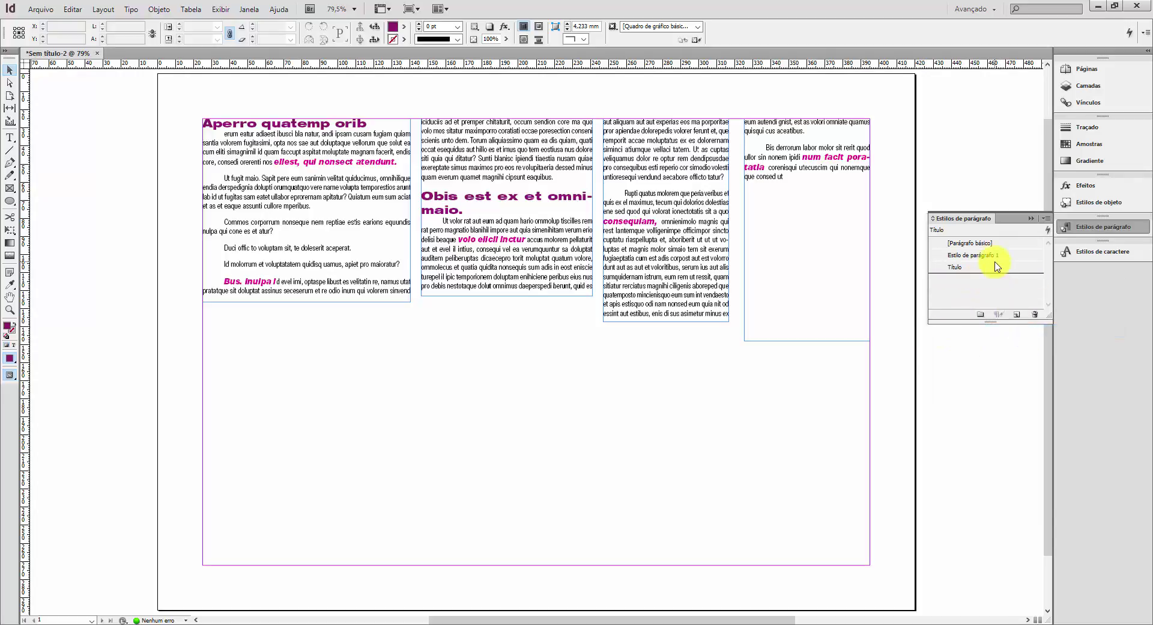